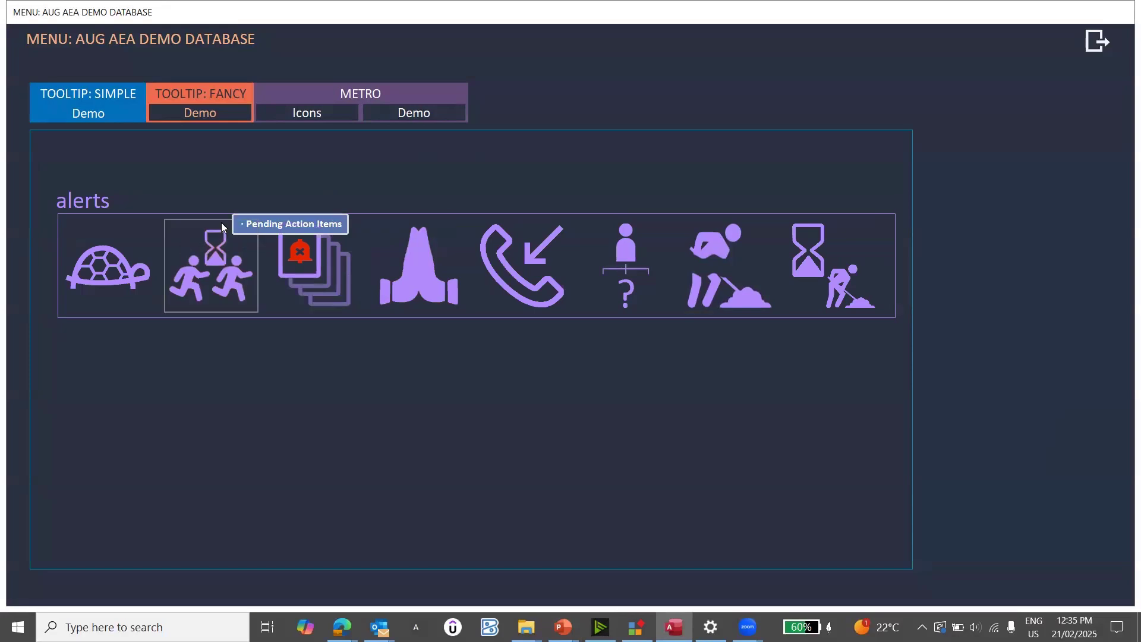
Step: Examine the custom tooltips on the alerts icons in the demo database menu
{"action": "mouse_move", "coordinate": [406, 273]}
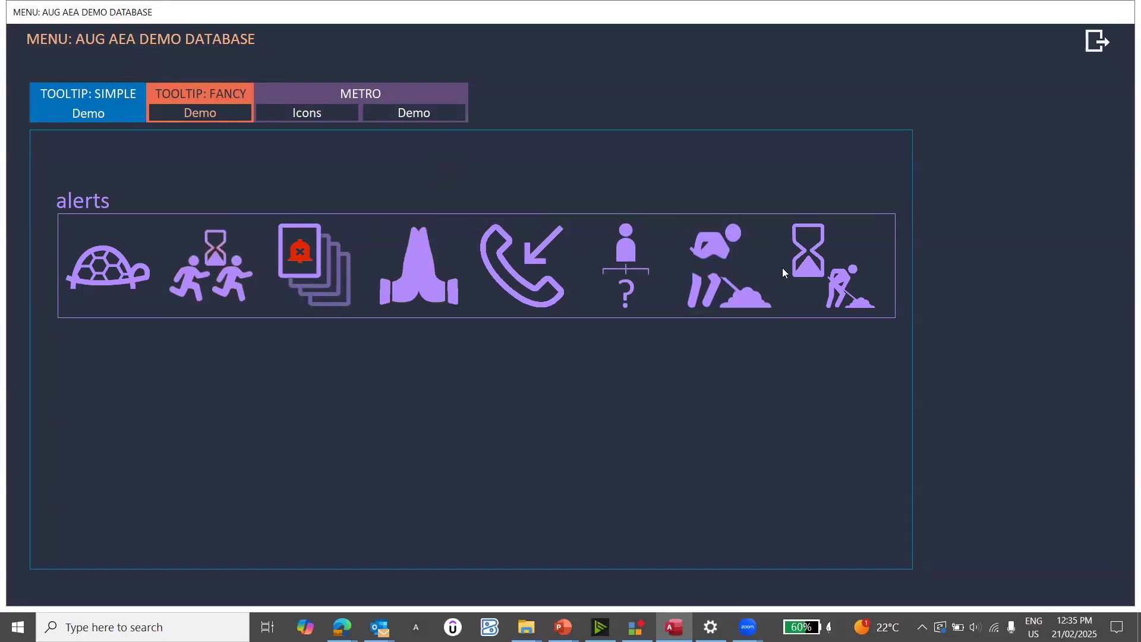
{"action": "mouse_move", "coordinate": [546, 246]}
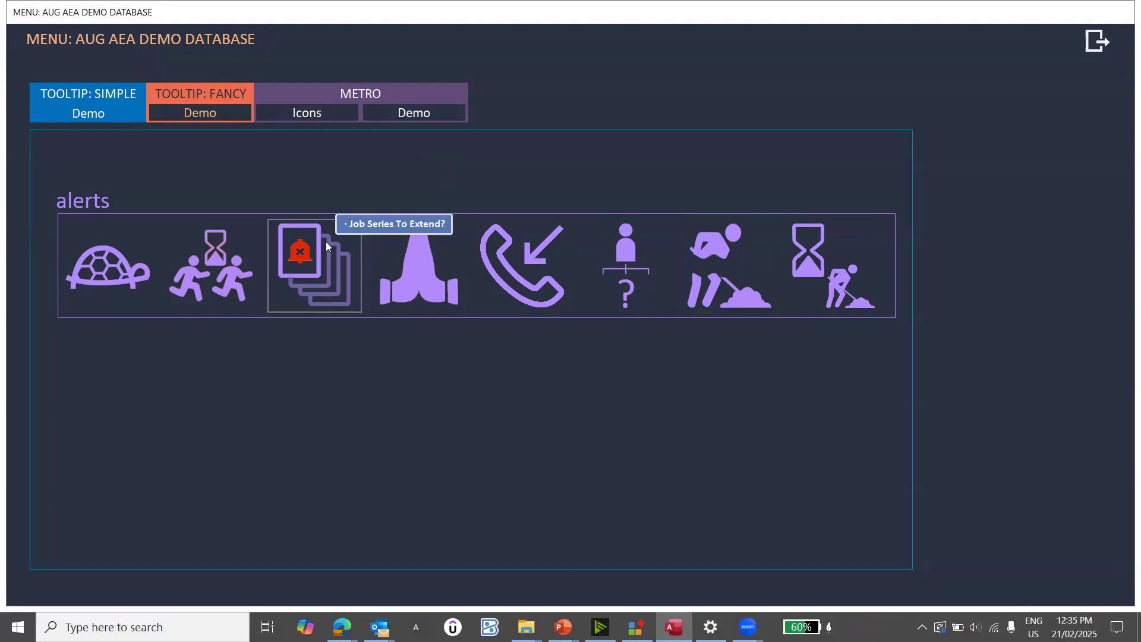
{"action": "mouse_move", "coordinate": [666, 285]}
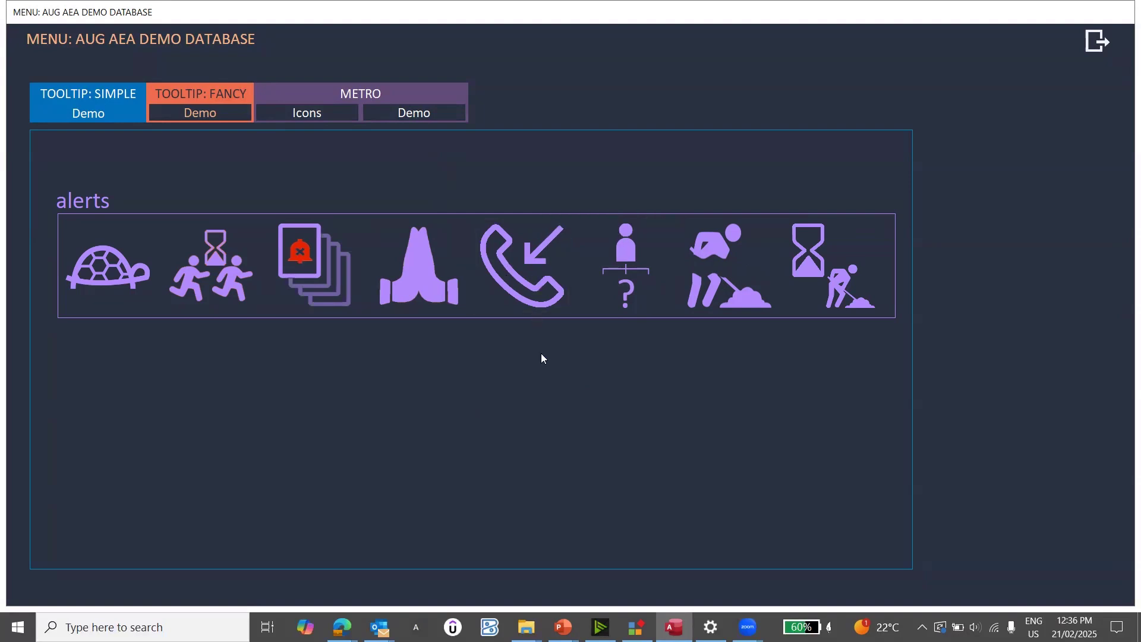
{"action": "key", "text": "alt+Tab"}
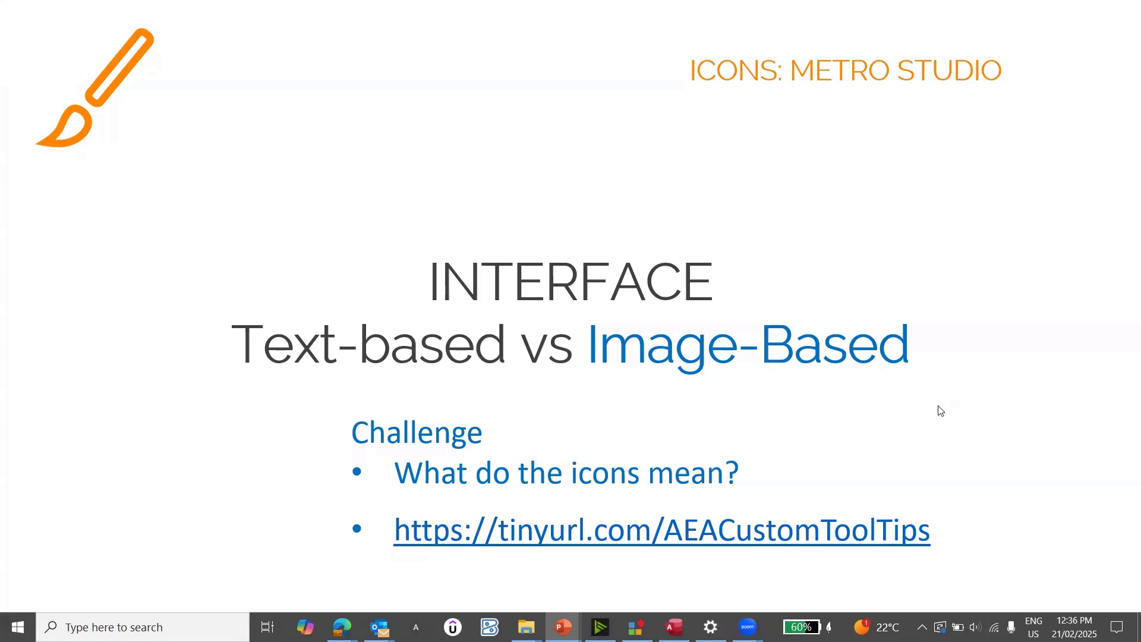
{"action": "left_click", "coordinate": [939, 406]}
{"action": "key", "text": "Right"}
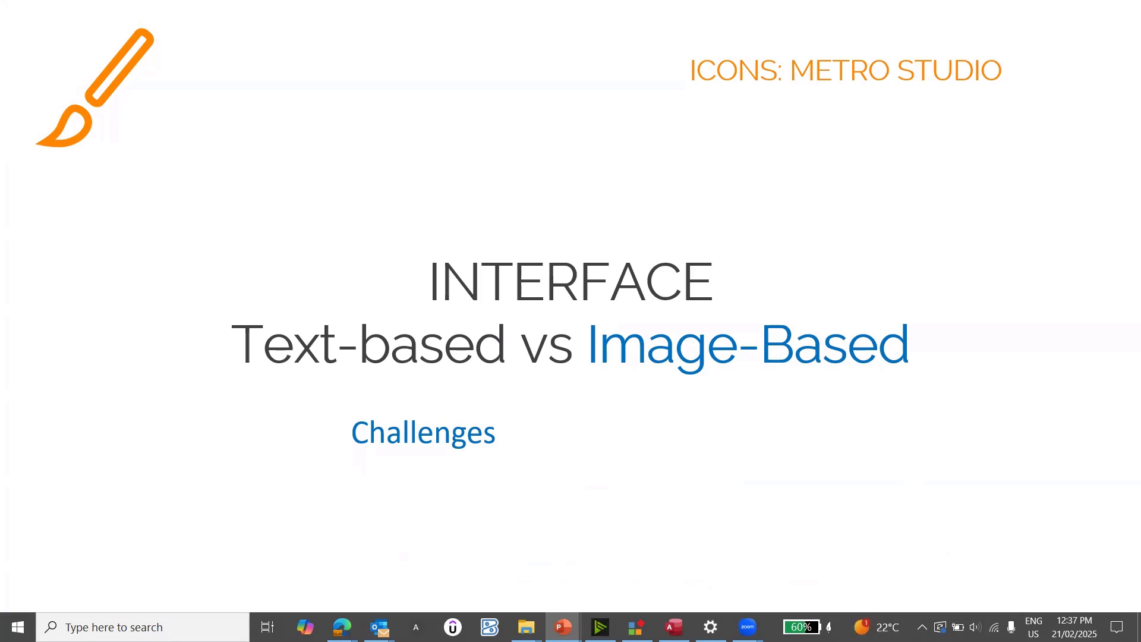
{"action": "key", "text": "Right"}
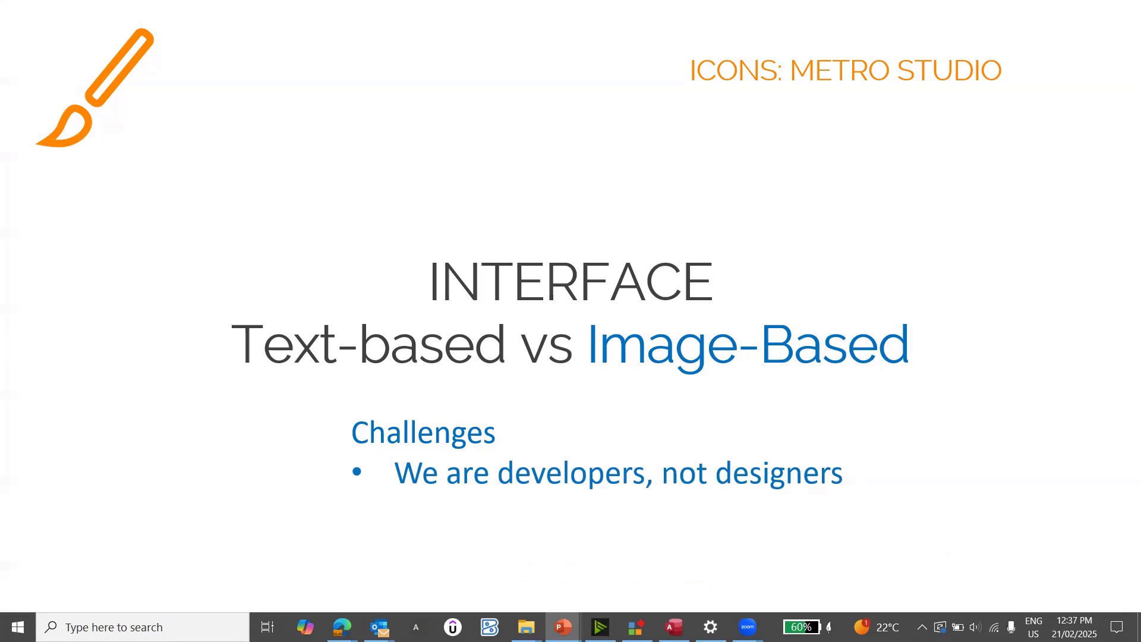
{"action": "key", "text": "Right"}
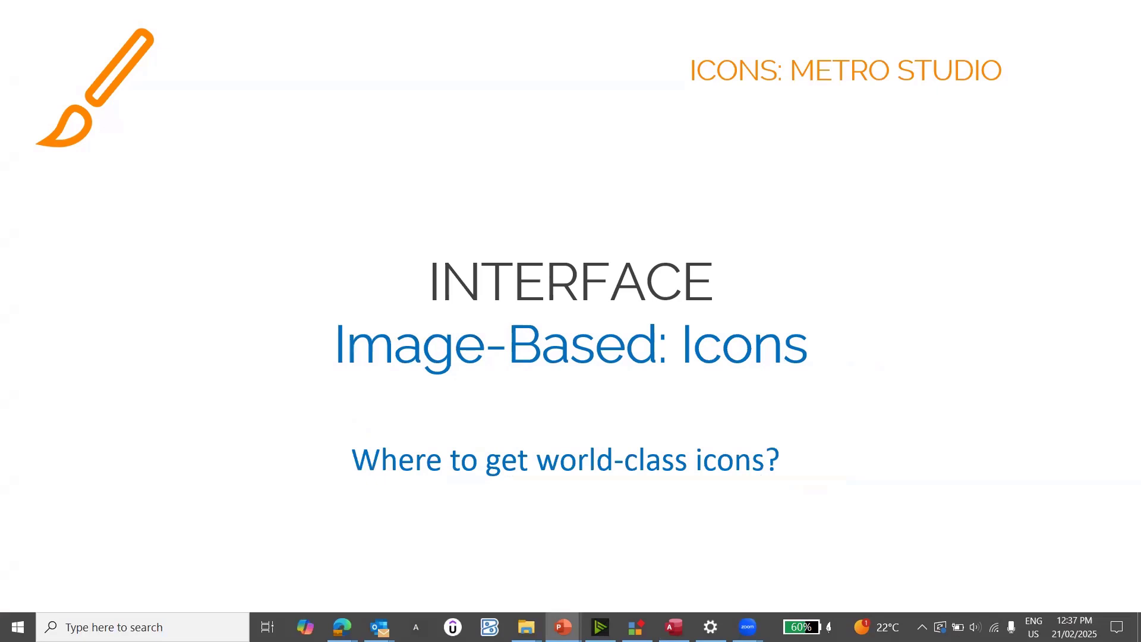
{"action": "key", "text": "Right"}
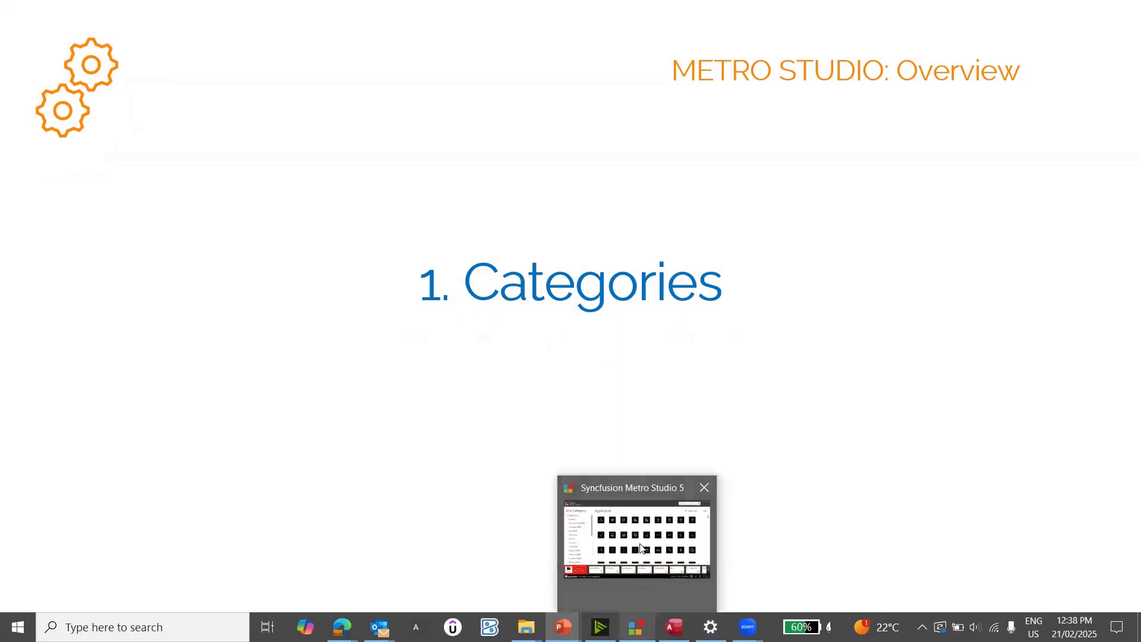
Step: Switch to Syncfusion Metro Studio and look through the full list of icon categories
{"action": "left_click", "coordinate": [636, 627]}
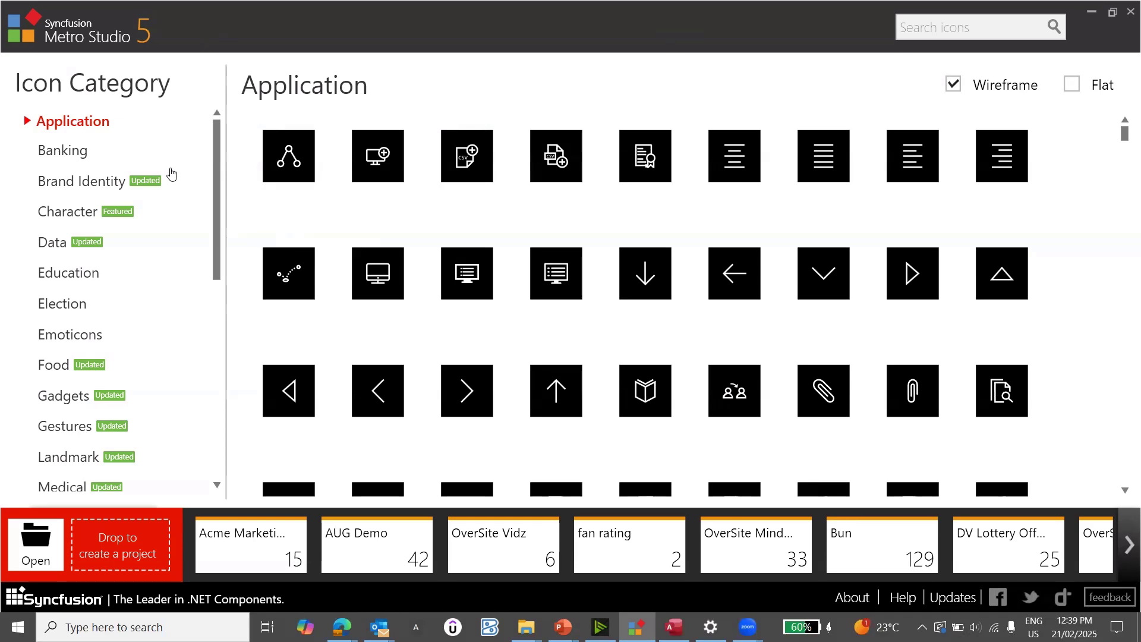
{"action": "scroll", "coordinate": [153, 256], "scroll_direction": "down", "scroll_amount": 10}
{"action": "scroll", "coordinate": [146, 293], "scroll_direction": "down", "scroll_amount": 3}
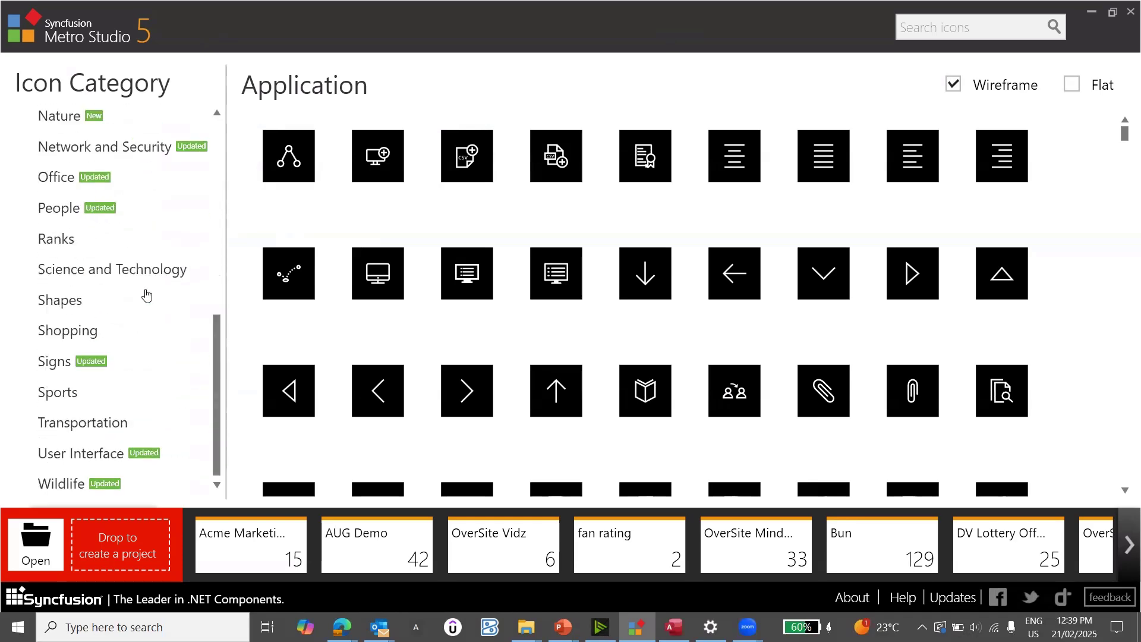
{"action": "scroll", "coordinate": [146, 292], "scroll_direction": "up", "scroll_amount": 6}
{"action": "scroll", "coordinate": [146, 292], "scroll_direction": "up", "scroll_amount": 7}
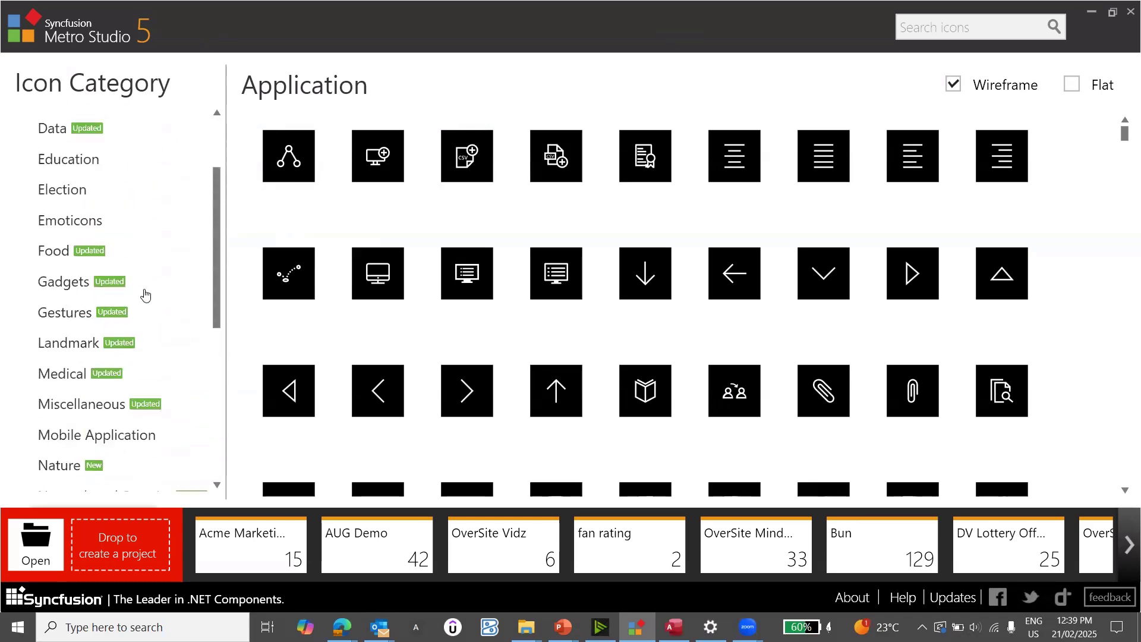
Step: Show the Brand Identity category with Flat icons included alongside Wireframe ones, and browse the brand icons
{"action": "left_click", "coordinate": [107, 279]}
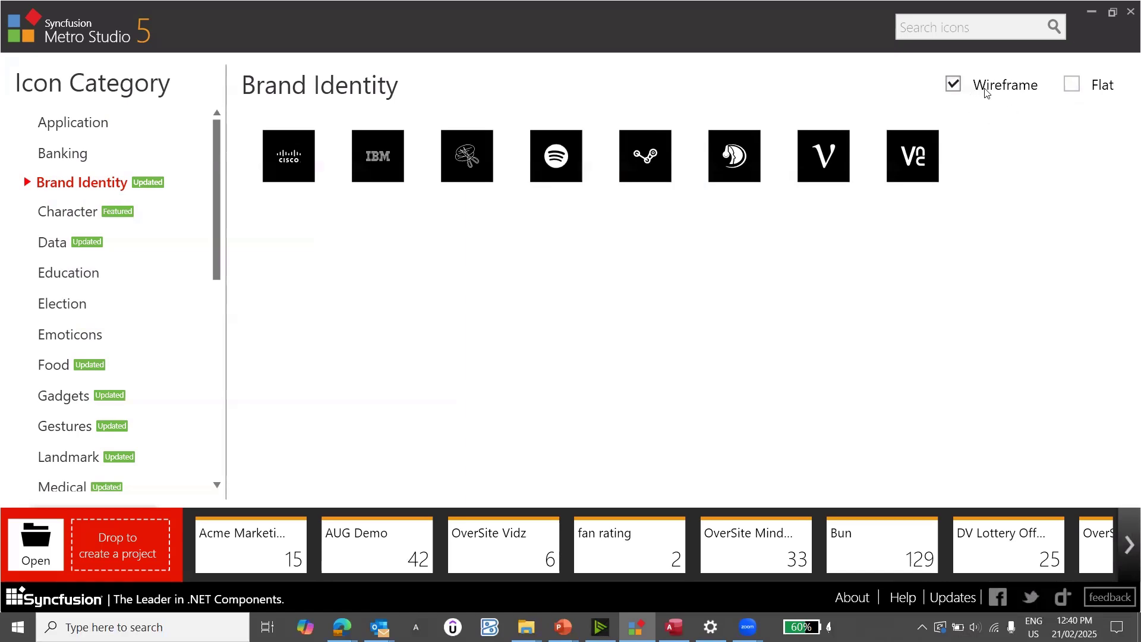
{"action": "left_click", "coordinate": [1073, 86]}
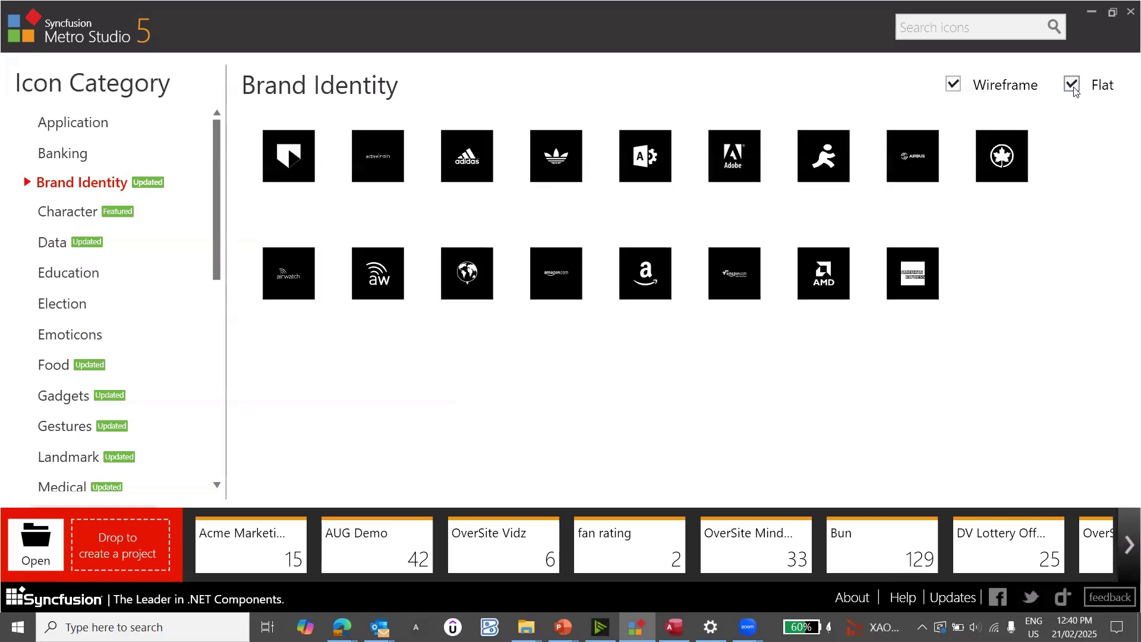
{"action": "scroll", "coordinate": [1080, 258], "scroll_direction": "down", "scroll_amount": 10}
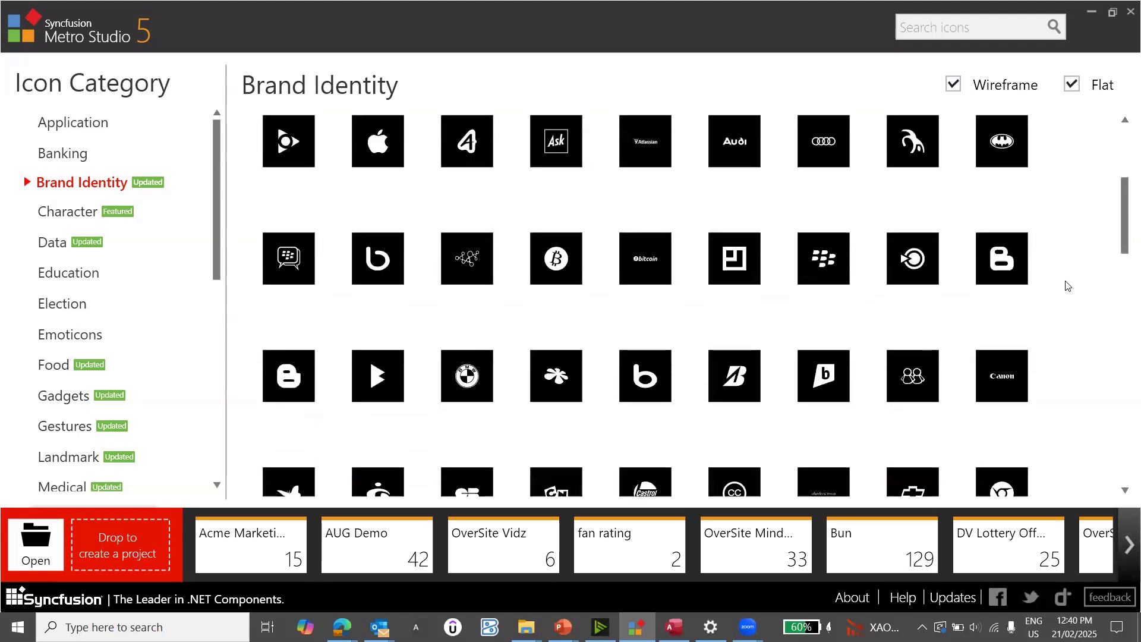
{"action": "scroll", "coordinate": [1064, 295], "scroll_direction": "down", "scroll_amount": 8}
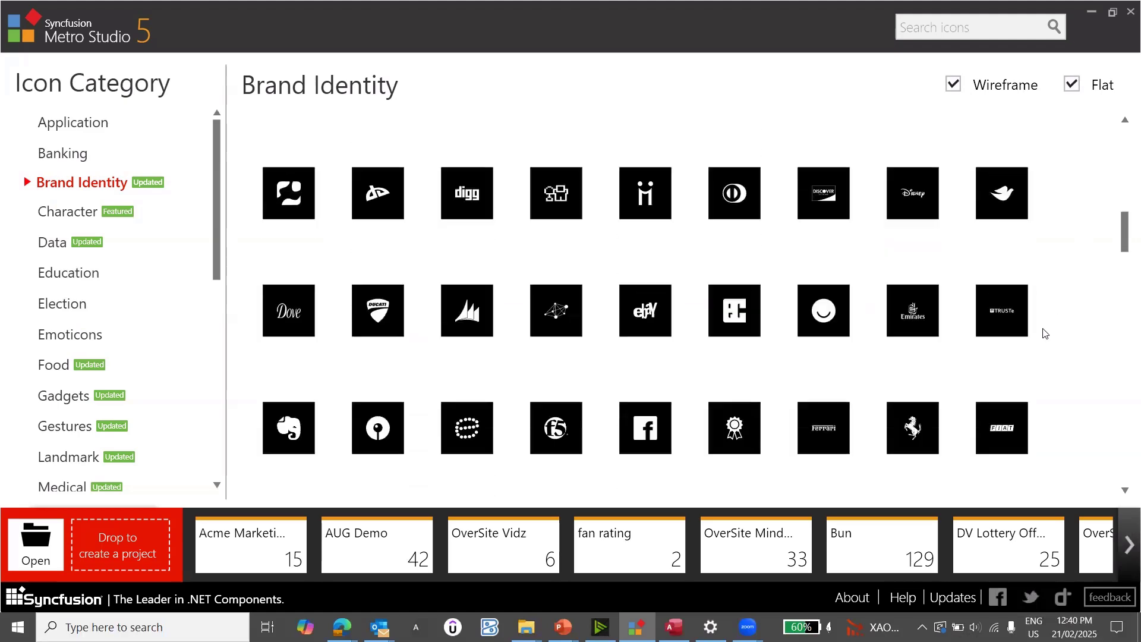
{"action": "scroll", "coordinate": [1044, 332], "scroll_direction": "down", "scroll_amount": 1}
{"action": "scroll", "coordinate": [963, 327], "scroll_direction": "up", "scroll_amount": 3}
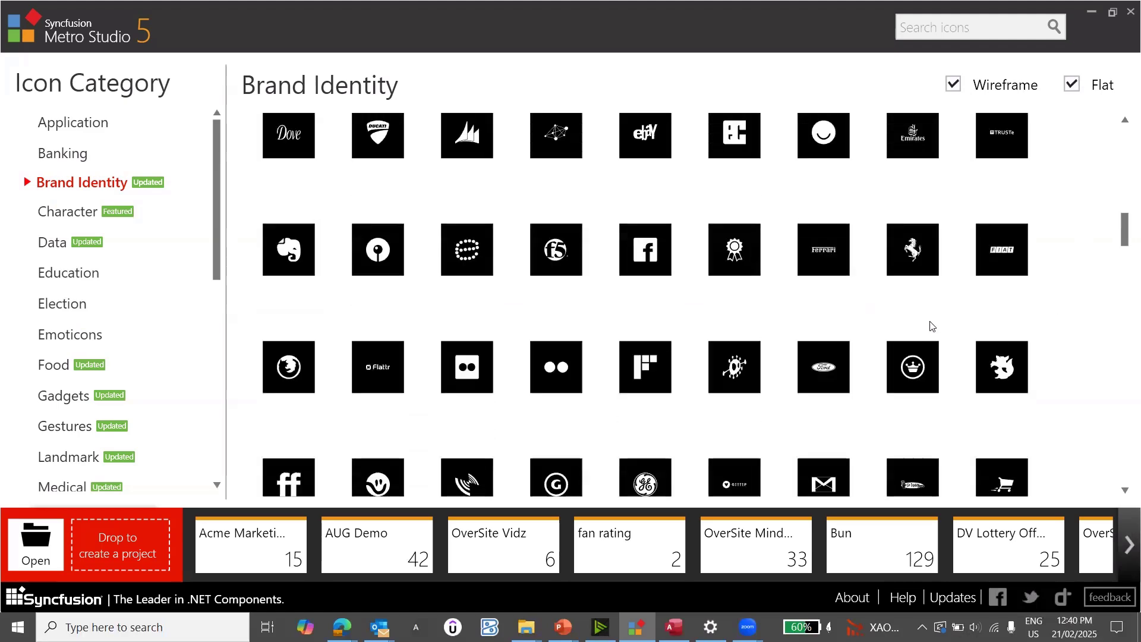
{"action": "scroll", "coordinate": [975, 291], "scroll_direction": "down", "scroll_amount": 1}
{"action": "scroll", "coordinate": [971, 293], "scroll_direction": "down", "scroll_amount": 10}
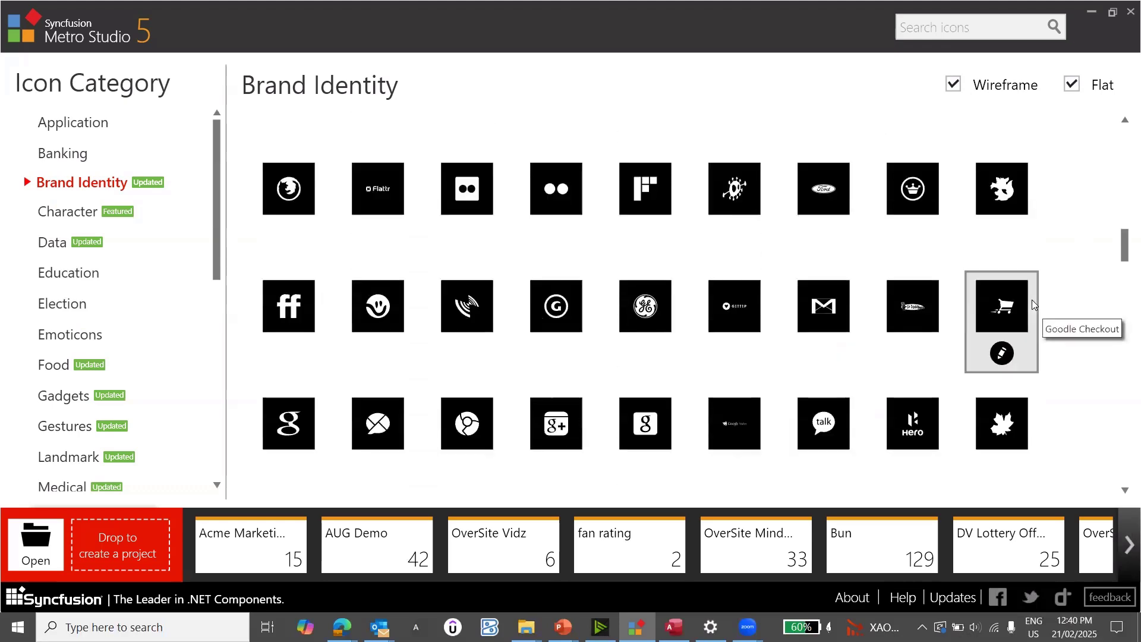
{"action": "scroll", "coordinate": [1090, 280], "scroll_direction": "down", "scroll_amount": 4}
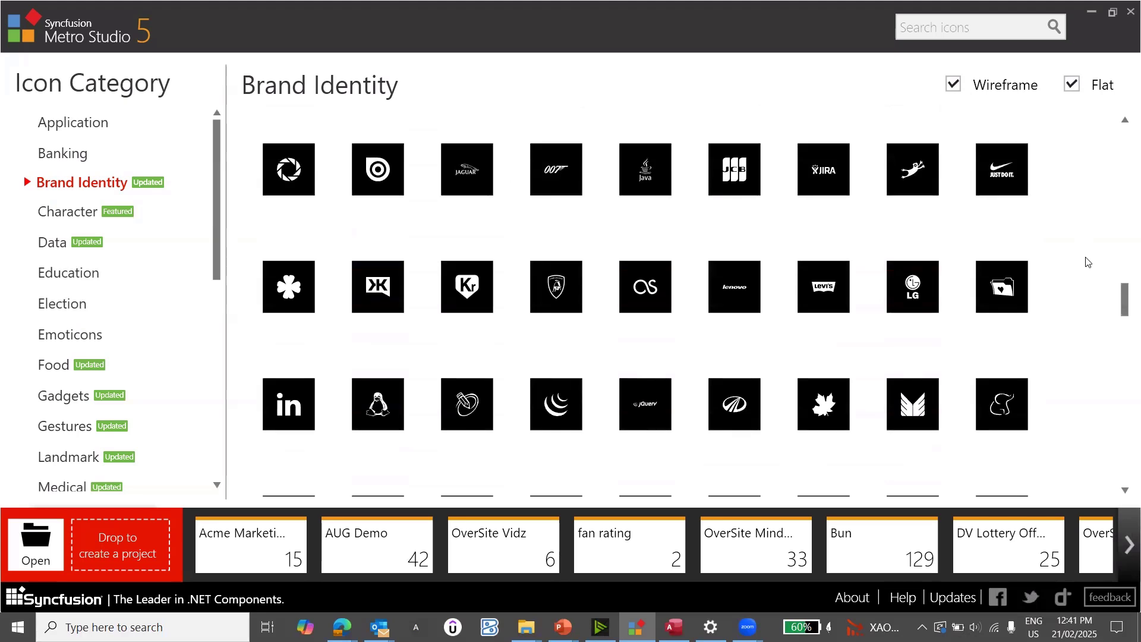
{"action": "scroll", "coordinate": [1088, 238], "scroll_direction": "down", "scroll_amount": 2}
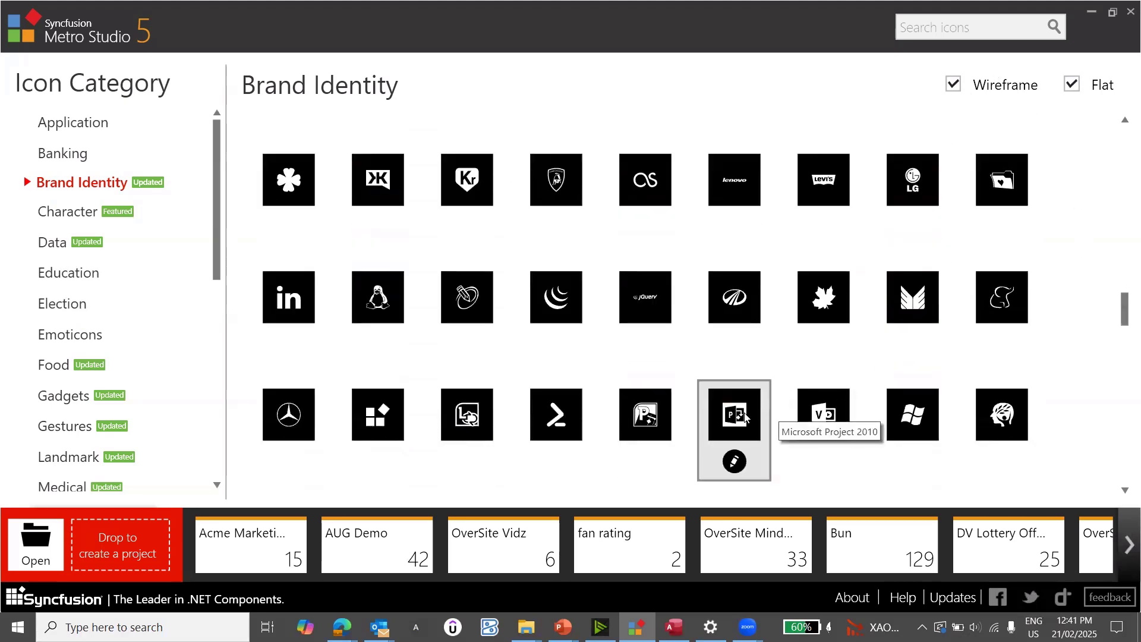
{"action": "scroll", "coordinate": [910, 332], "scroll_direction": "up", "scroll_amount": 3}
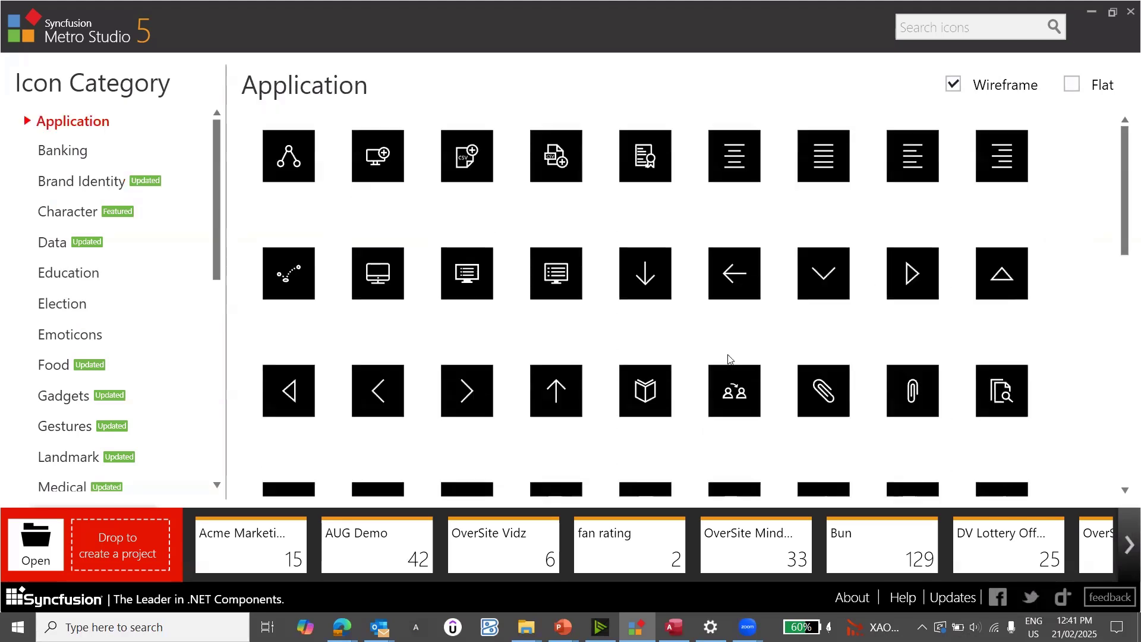
Step: Search the icon library for "computer" and look over the matching icons
{"action": "left_click", "coordinate": [921, 28]}
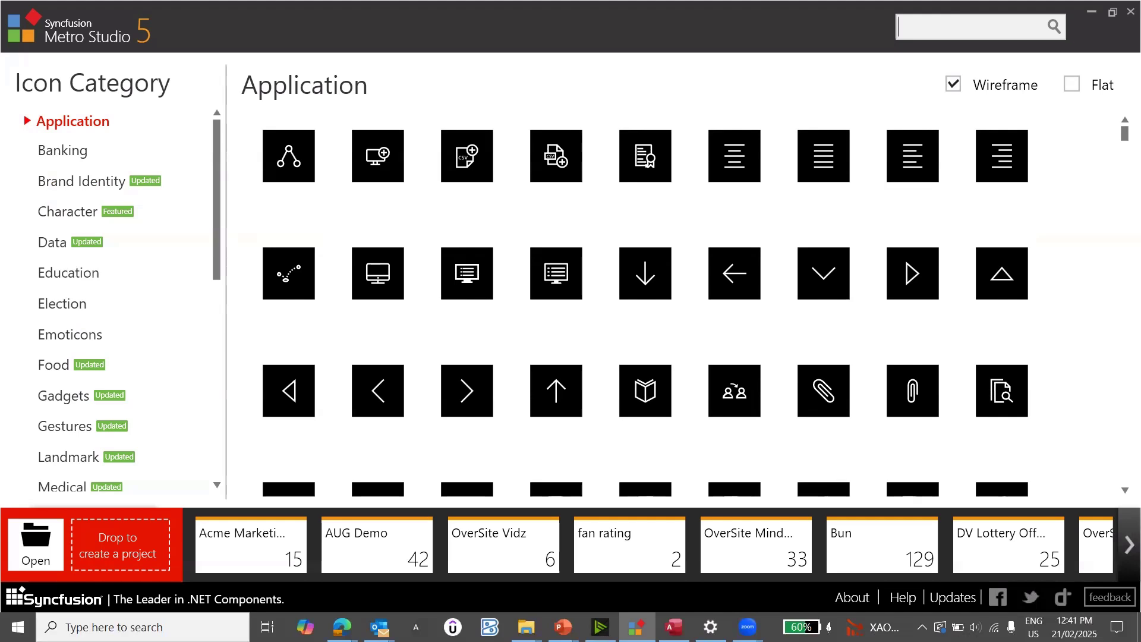
{"action": "type", "text": "computer"}
{"action": "key", "text": "Return"}
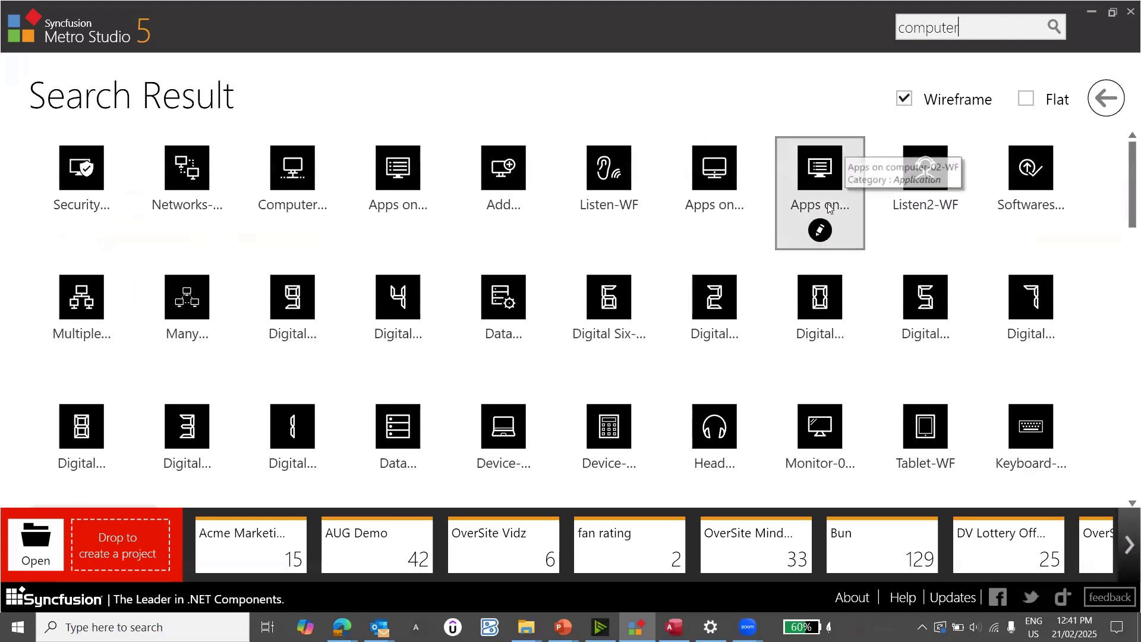
{"action": "left_click", "coordinate": [819, 230]}
{"action": "scroll", "coordinate": [820, 273], "scroll_direction": "down", "scroll_amount": 2}
{"action": "scroll", "coordinate": [820, 274], "scroll_direction": "up", "scroll_amount": 2}
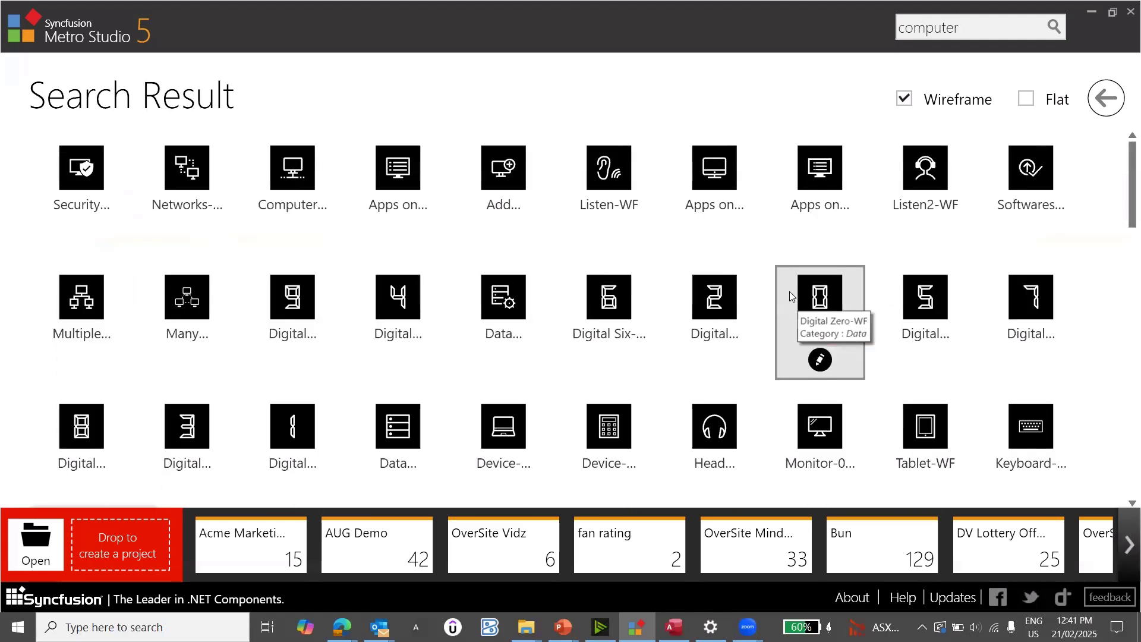
Step: Search the icon library for "exit" instead
{"action": "double_click", "coordinate": [925, 31]}
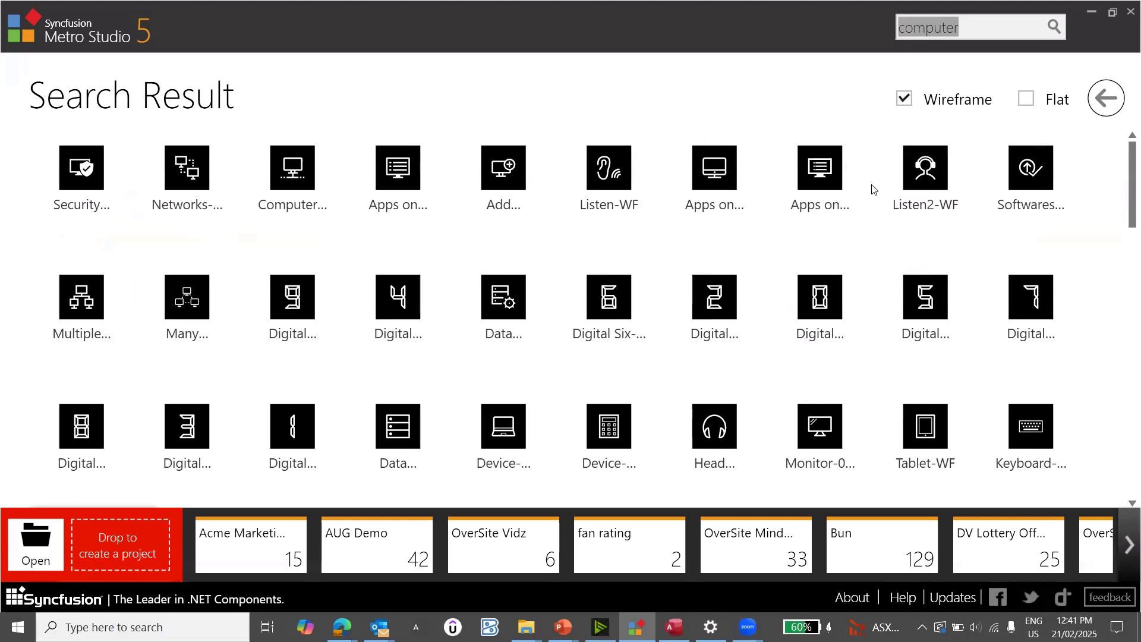
{"action": "type", "text": "exit"}
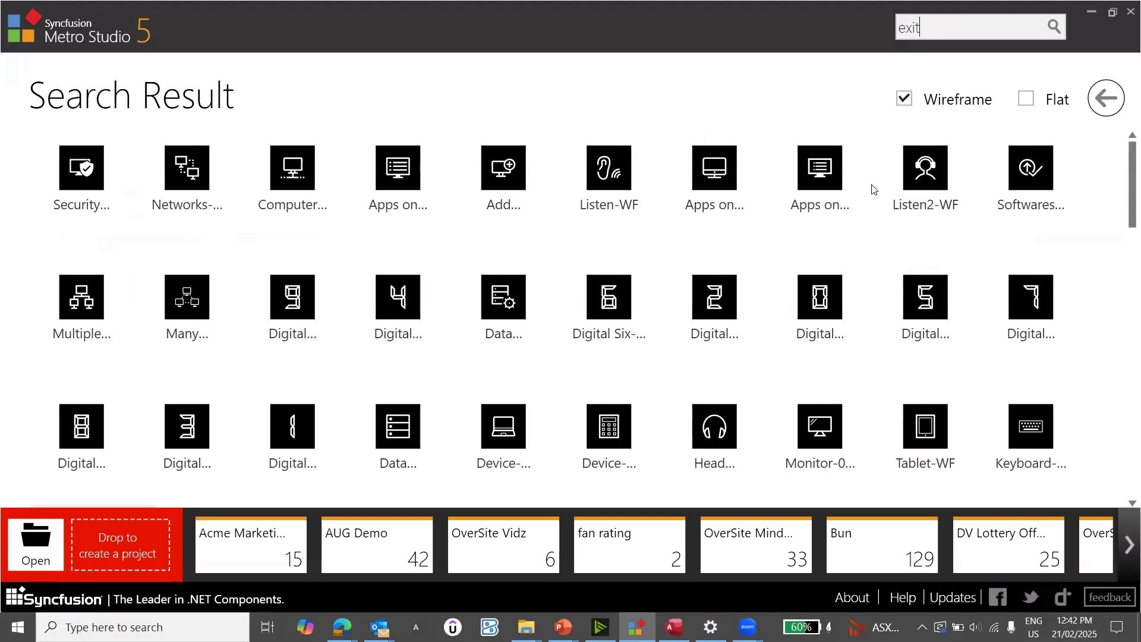
{"action": "key", "text": "Return"}
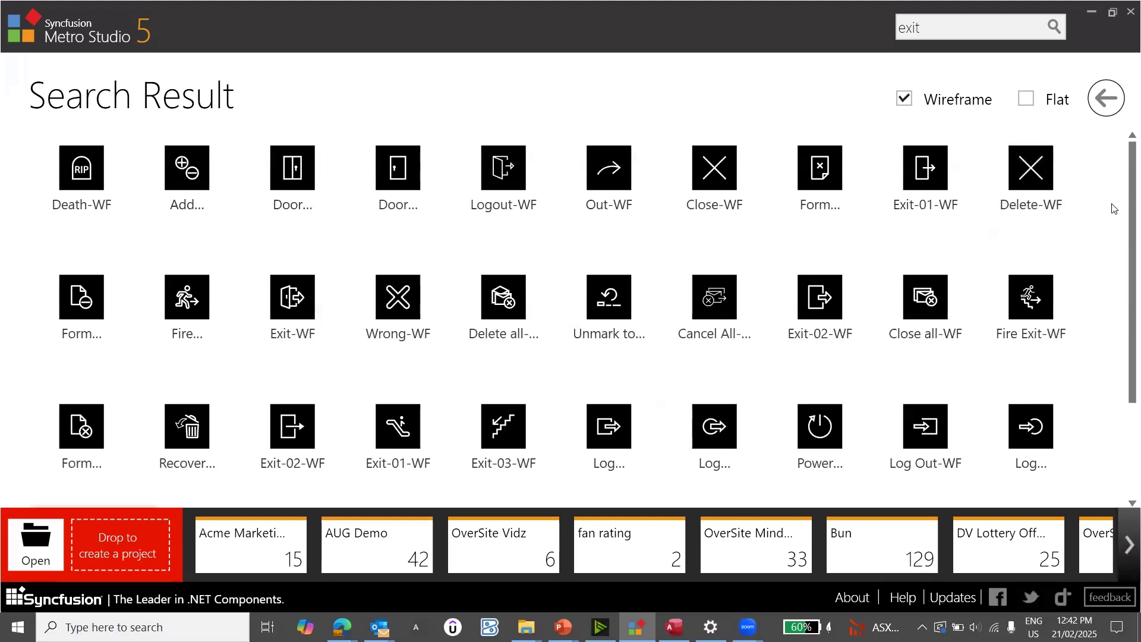
{"action": "key", "text": "alt+Tab"}
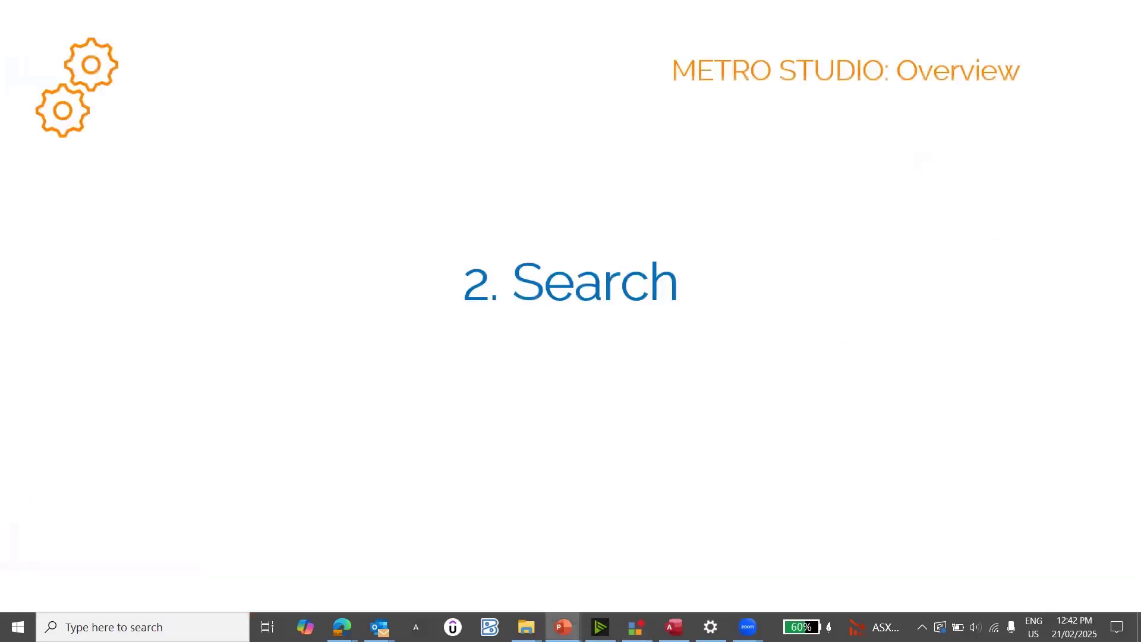
{"action": "key", "text": "Right"}
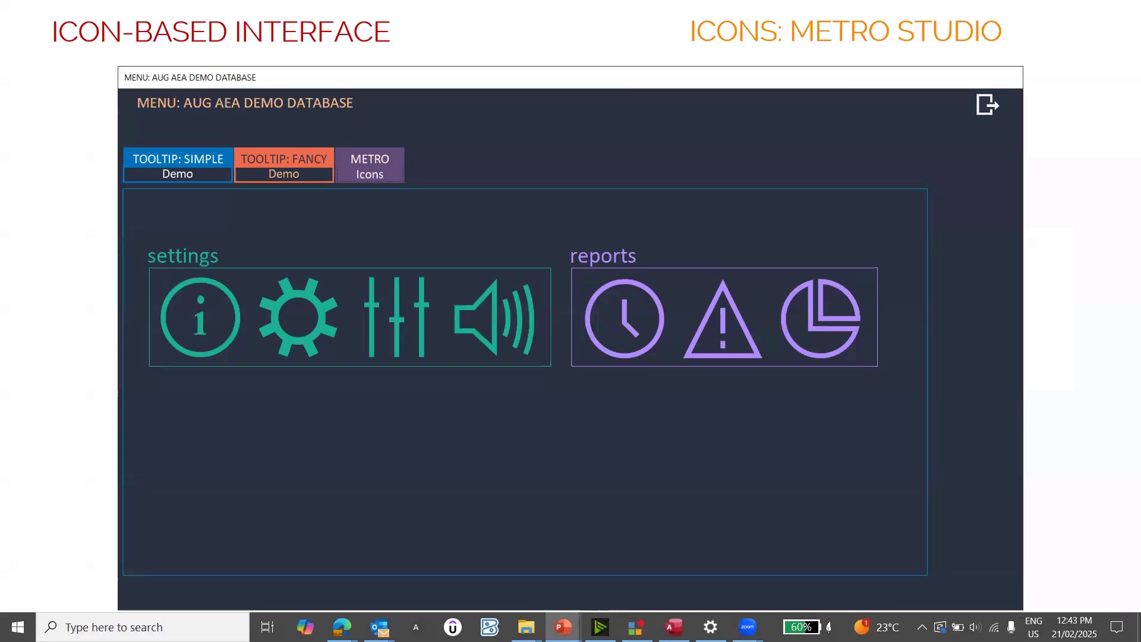
{"action": "key", "text": "Left"}
{"action": "key", "text": "Left"}
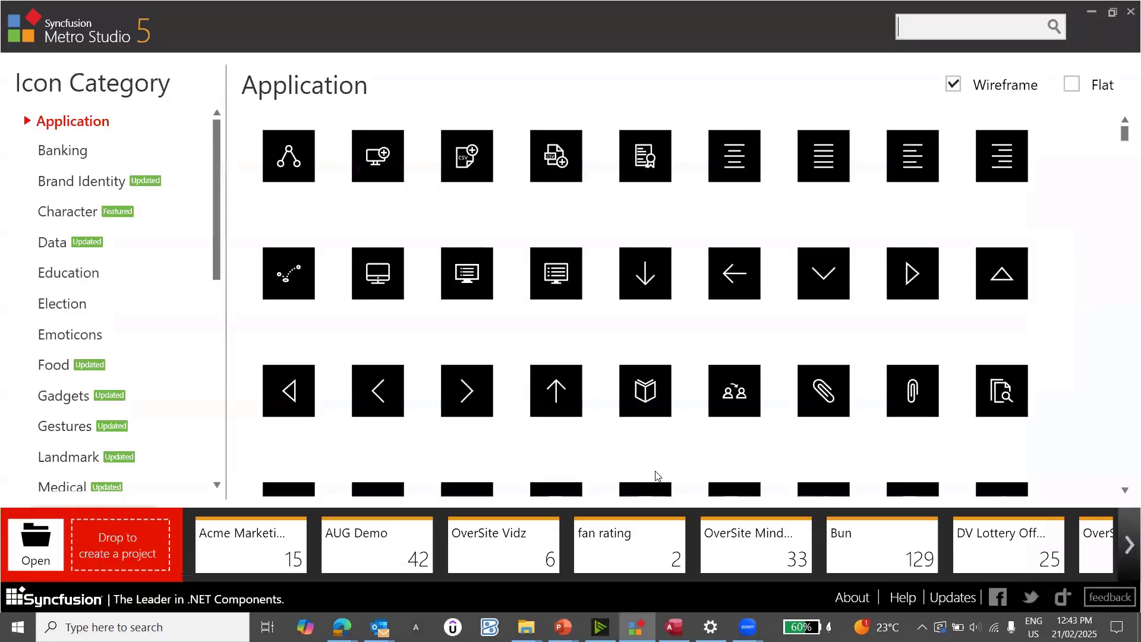
Step: Examine the saved project tiles in Metro Studio, including their edit, create font and explore options
{"action": "mouse_move", "coordinate": [657, 555]}
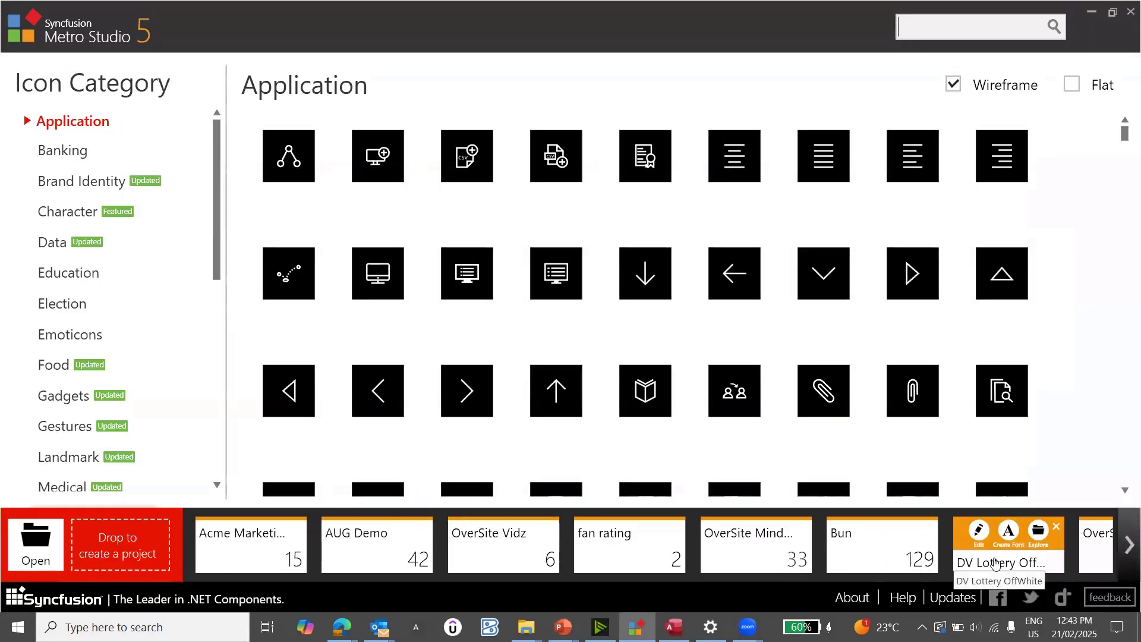
{"action": "mouse_move", "coordinate": [250, 538]}
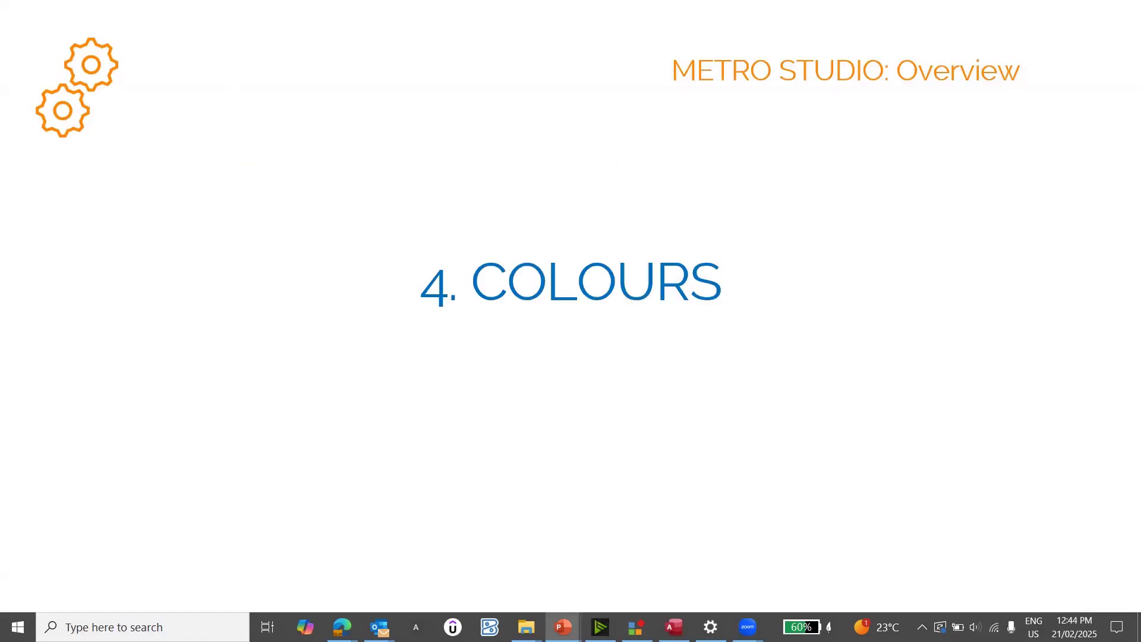
{"action": "key", "text": "alt+Tab"}
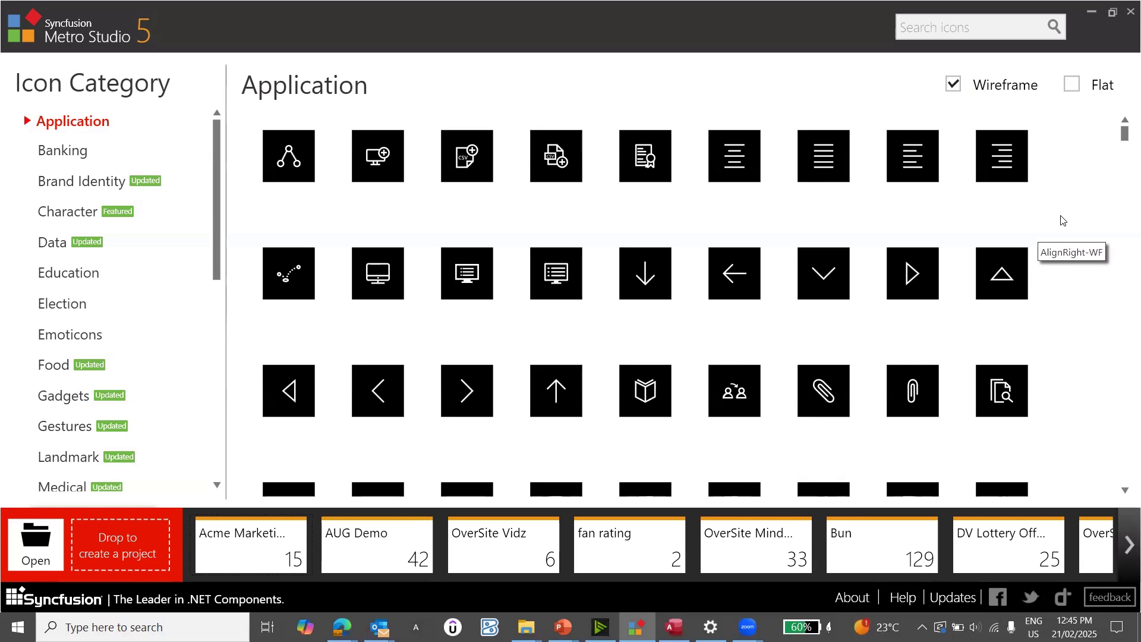
{"action": "mouse_move", "coordinate": [263, 567]}
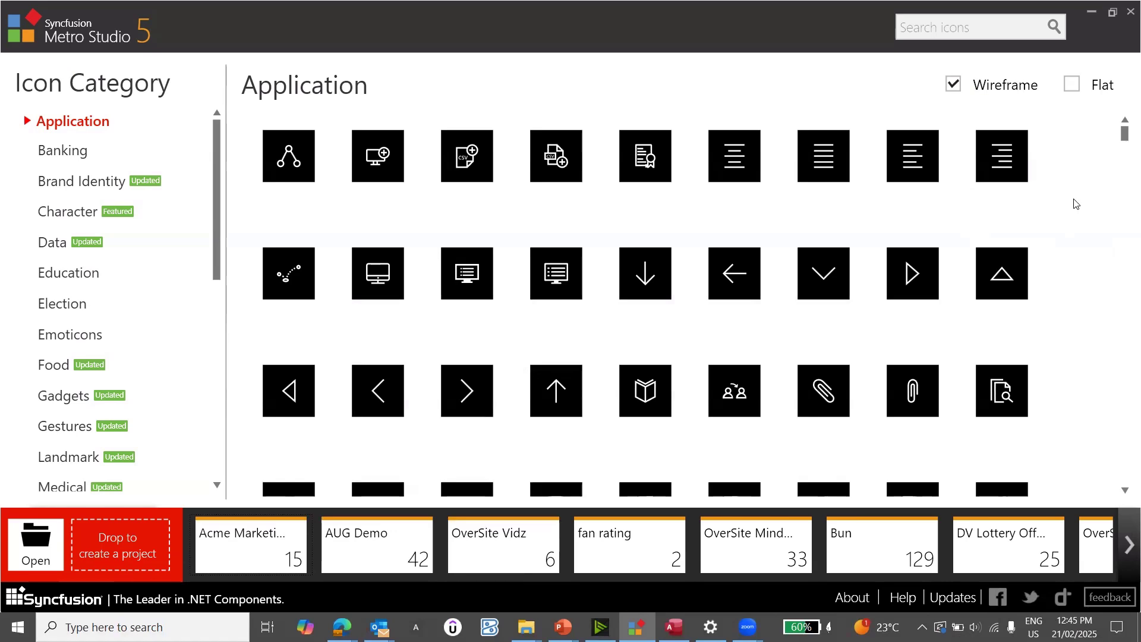
Step: Switch to the PowerPoint slide show and display the Demo slide listing the Metro Studio workflow points
{"action": "key", "text": "alt+Tab"}
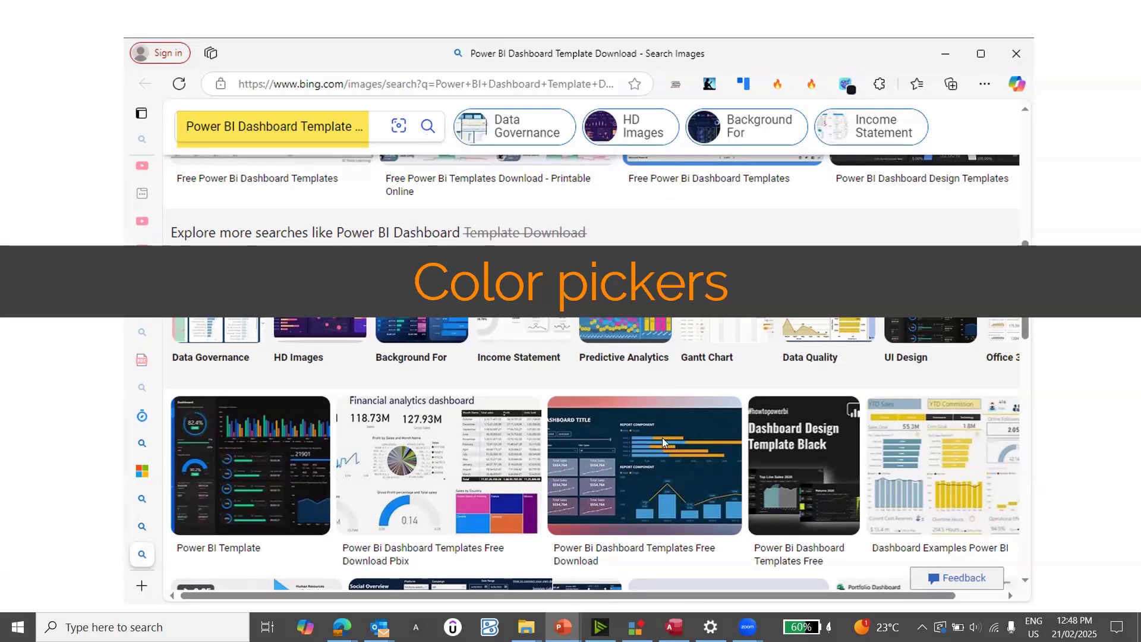
{"action": "right_click", "coordinate": [709, 394]}
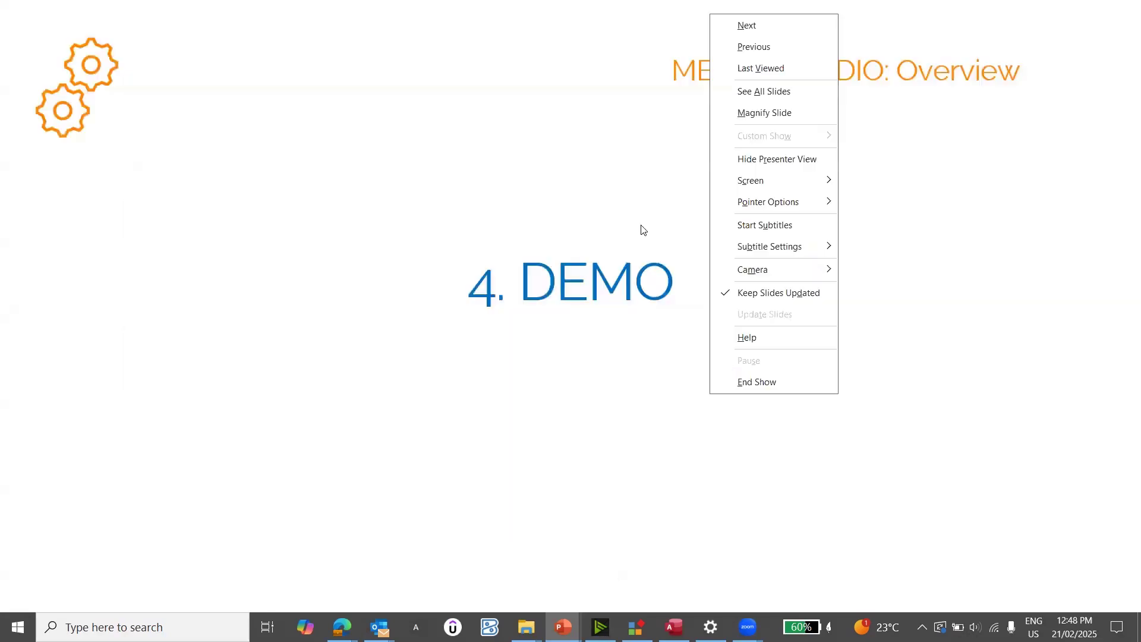
{"action": "key", "text": "Escape"}
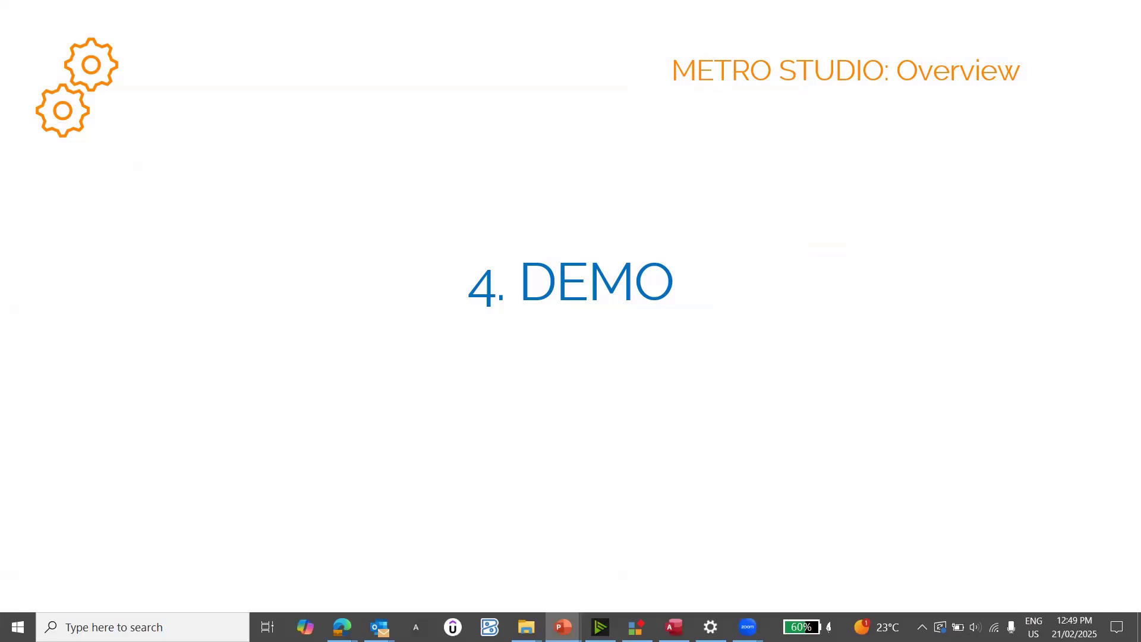
{"action": "key", "text": "Right"}
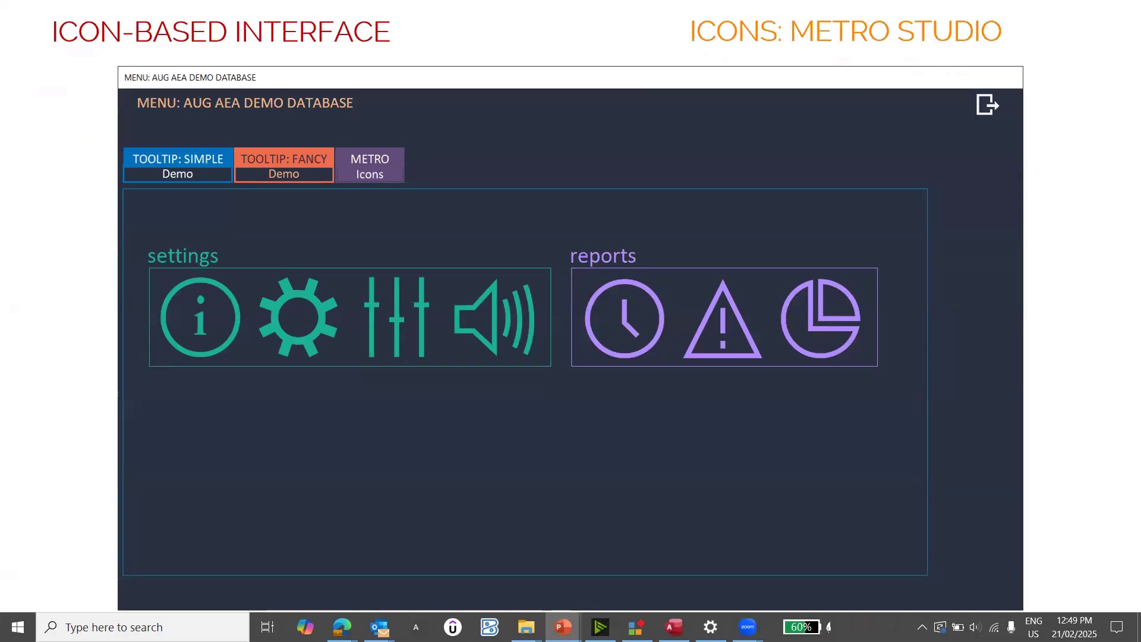
{"action": "key", "text": "Left"}
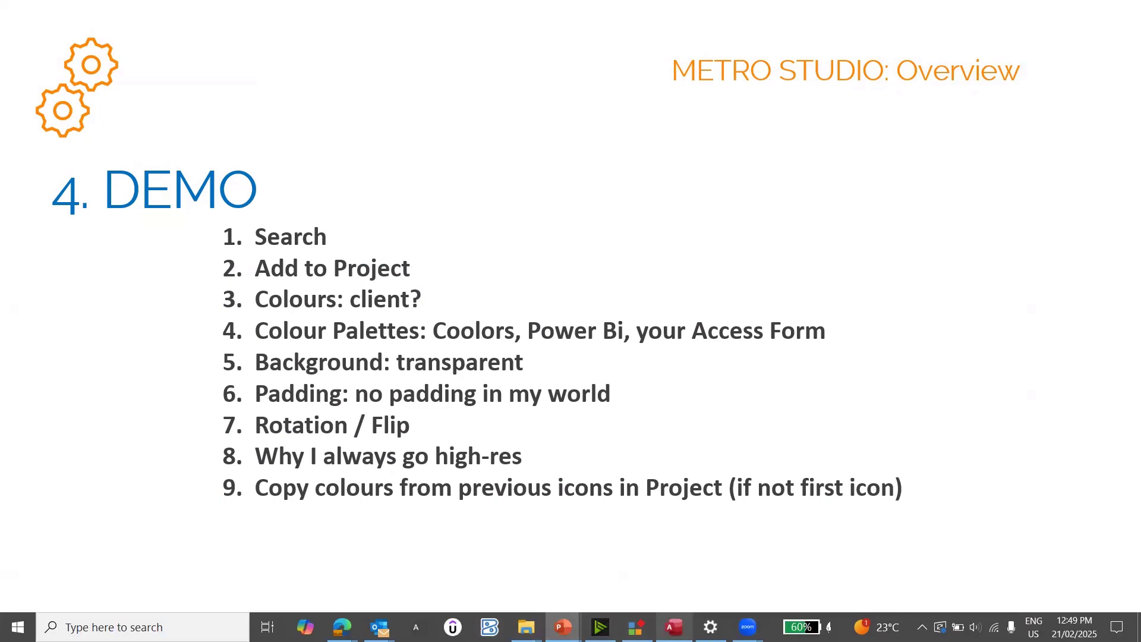
Step: Switch to Access and enlarge the frmMetroStudioIcons_DEMO design area by narrowing the object list and the Property Sheet
{"action": "mouse_move", "coordinate": [674, 627]}
{"action": "left_click", "coordinate": [682, 582]}
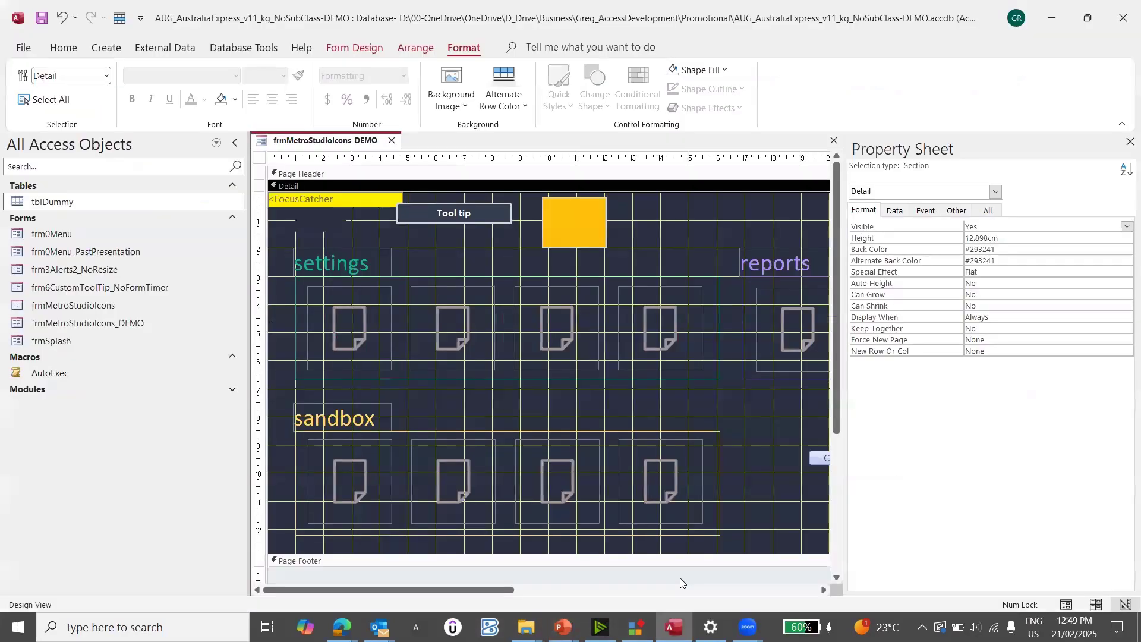
{"action": "left_click_drag", "start_coordinate": [250, 440], "coordinate": [152, 440]}
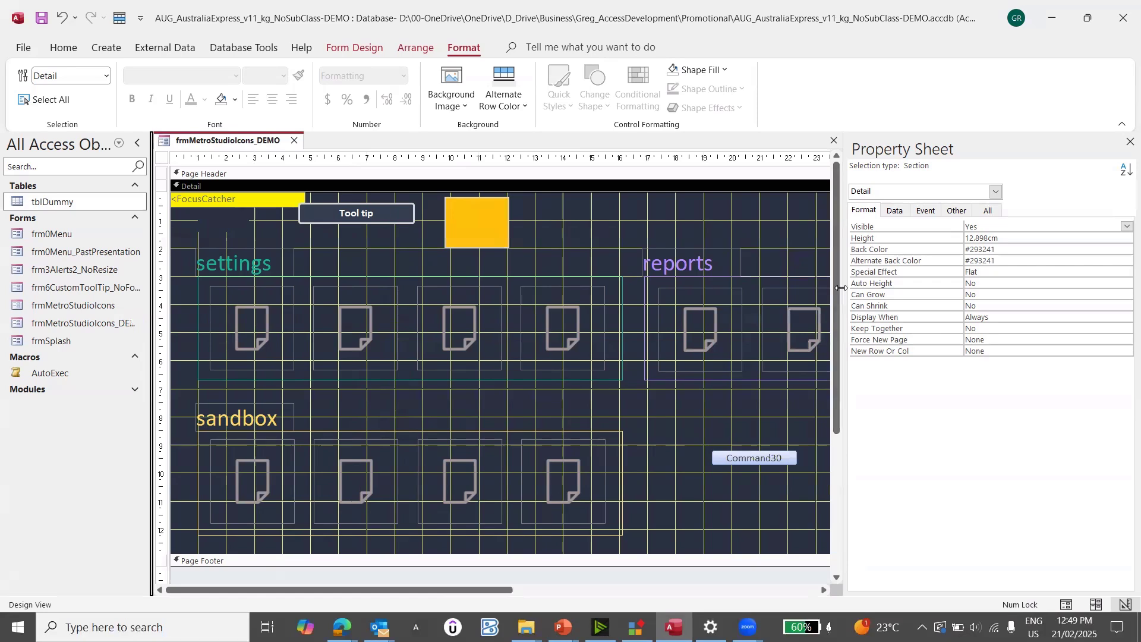
{"action": "left_click_drag", "start_coordinate": [842, 288], "coordinate": [1061, 298]}
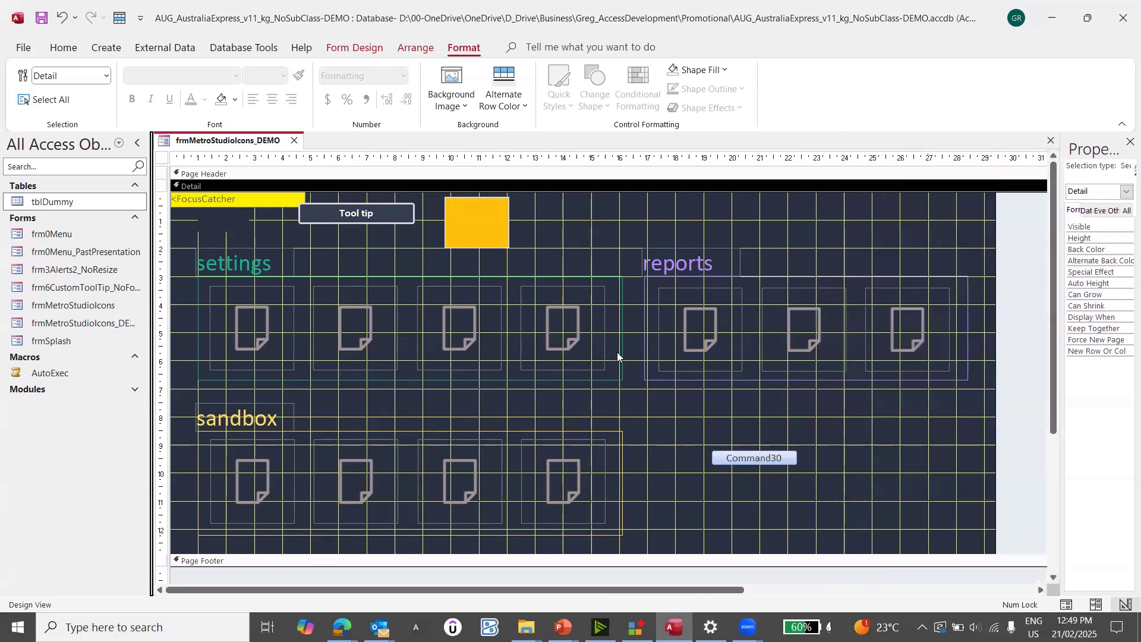
Step: Select the four placeholder images in the settings group one after another
{"action": "left_click", "coordinate": [280, 324]}
{"action": "left_click", "coordinate": [350, 326]}
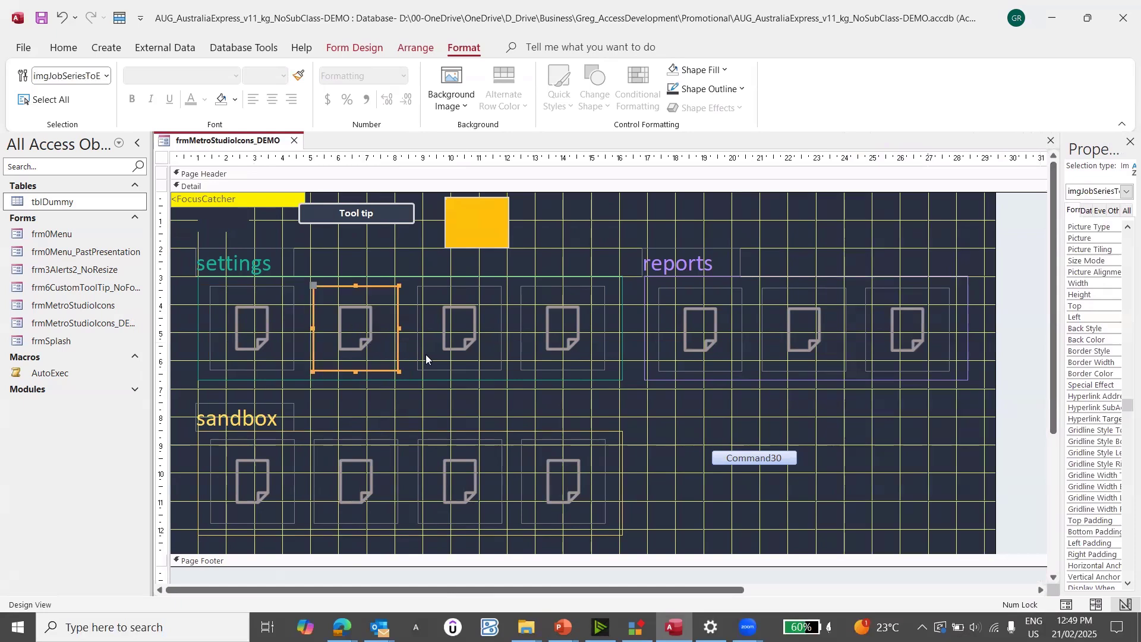
{"action": "left_click", "coordinate": [458, 337]}
{"action": "left_click", "coordinate": [566, 339]}
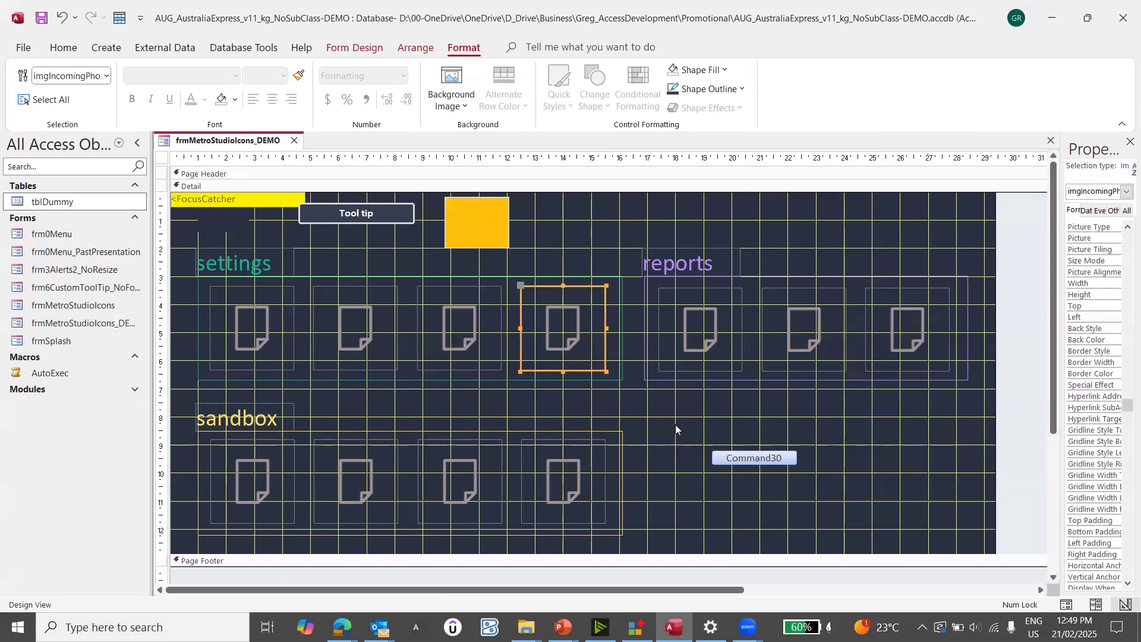
Step: Open the frmMetroStudioIcons form in Design View
{"action": "left_click", "coordinate": [113, 305]}
{"action": "right_click", "coordinate": [126, 306]}
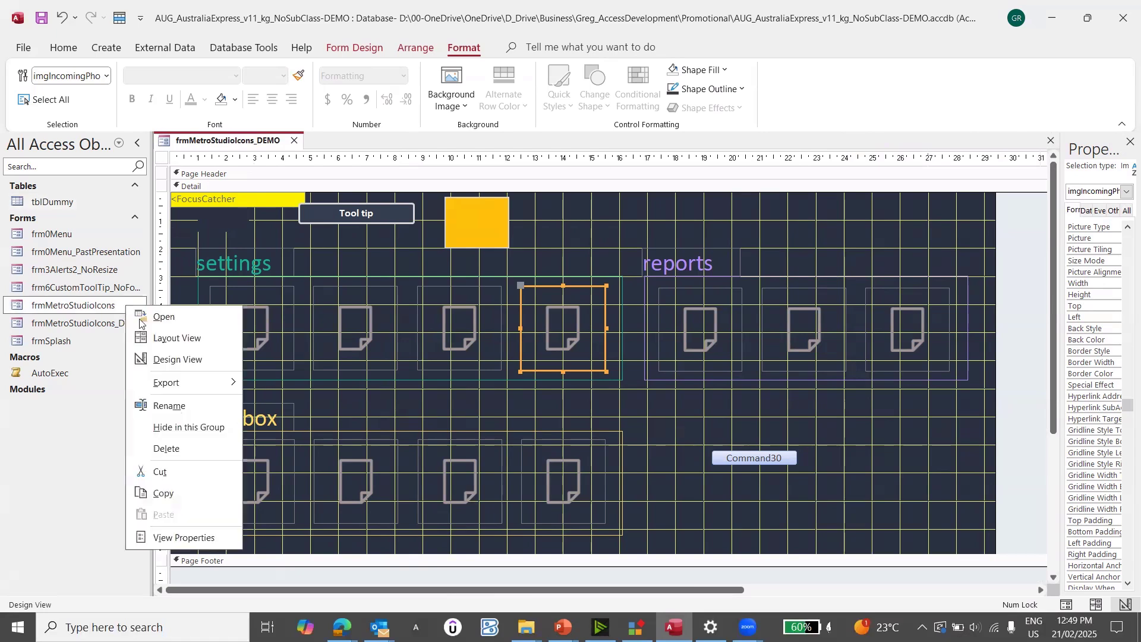
{"action": "left_click", "coordinate": [164, 360]}
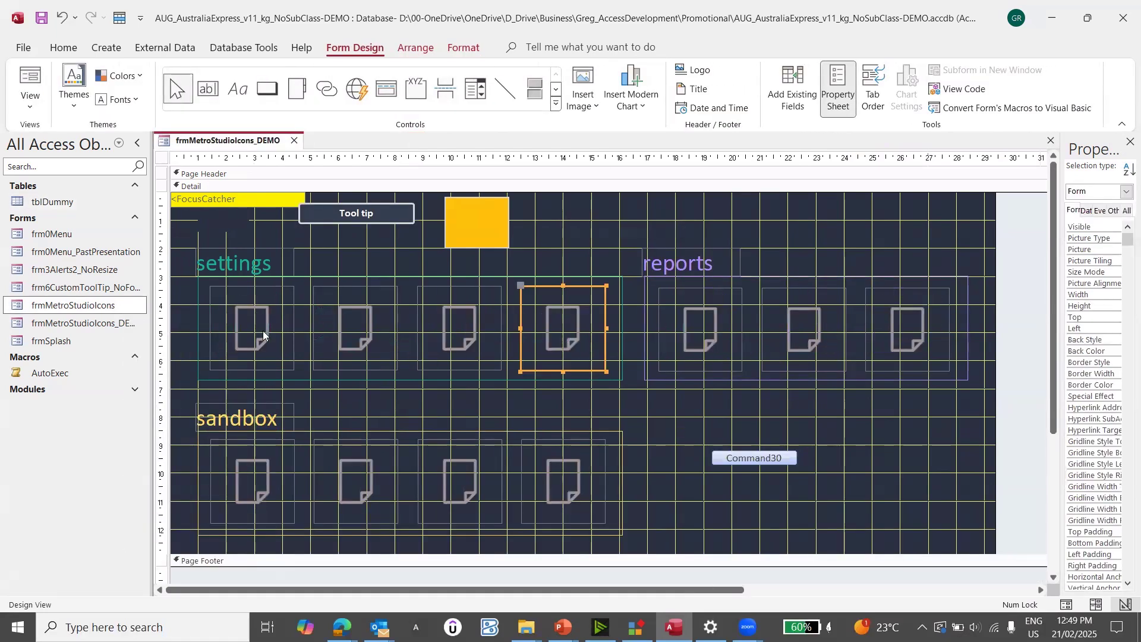
Step: Select the first placeholder image in the settings group, widen the Property Sheet and show the image's event properties
{"action": "left_click", "coordinate": [262, 330]}
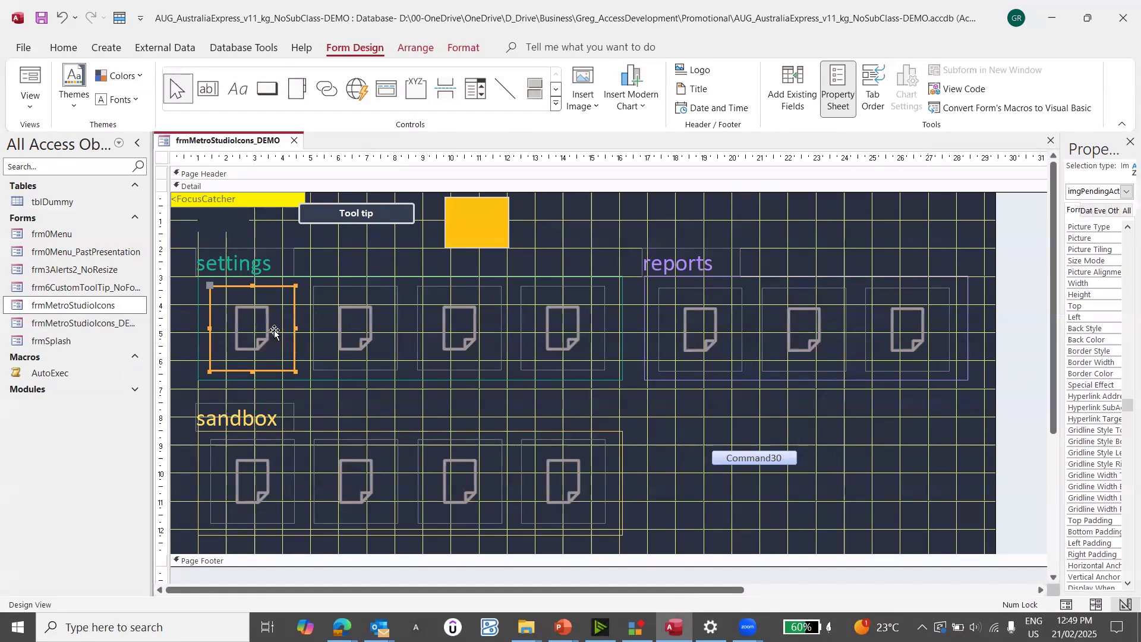
{"action": "left_click_drag", "start_coordinate": [1063, 306], "coordinate": [1002, 306]}
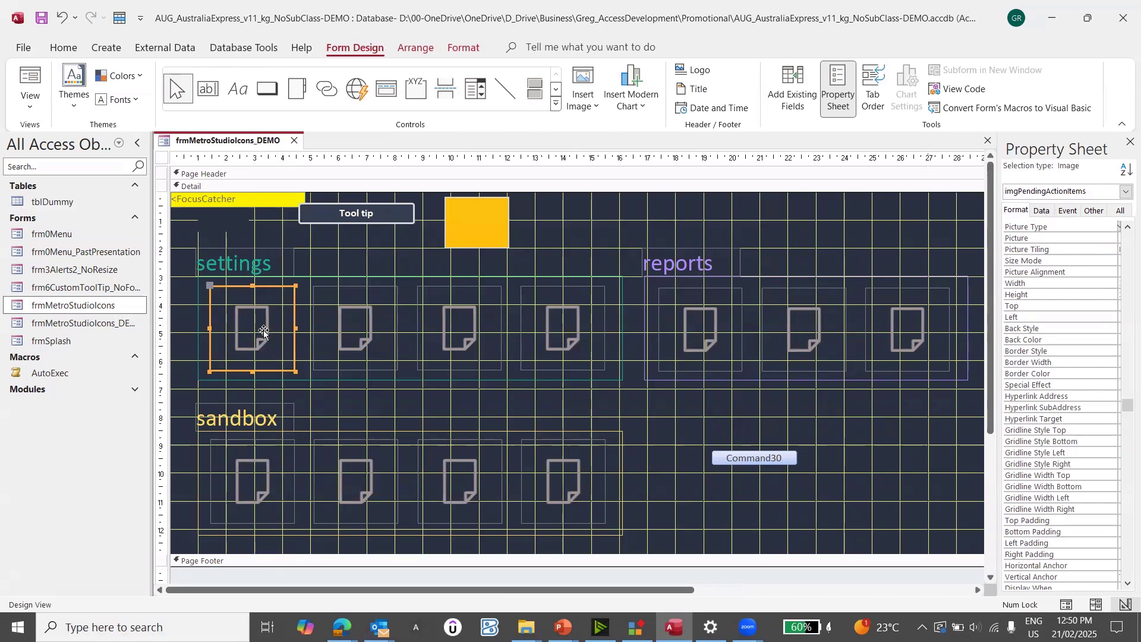
{"action": "left_click_drag", "start_coordinate": [998, 290], "coordinate": [855, 290]}
{"action": "left_click", "coordinate": [945, 212]}
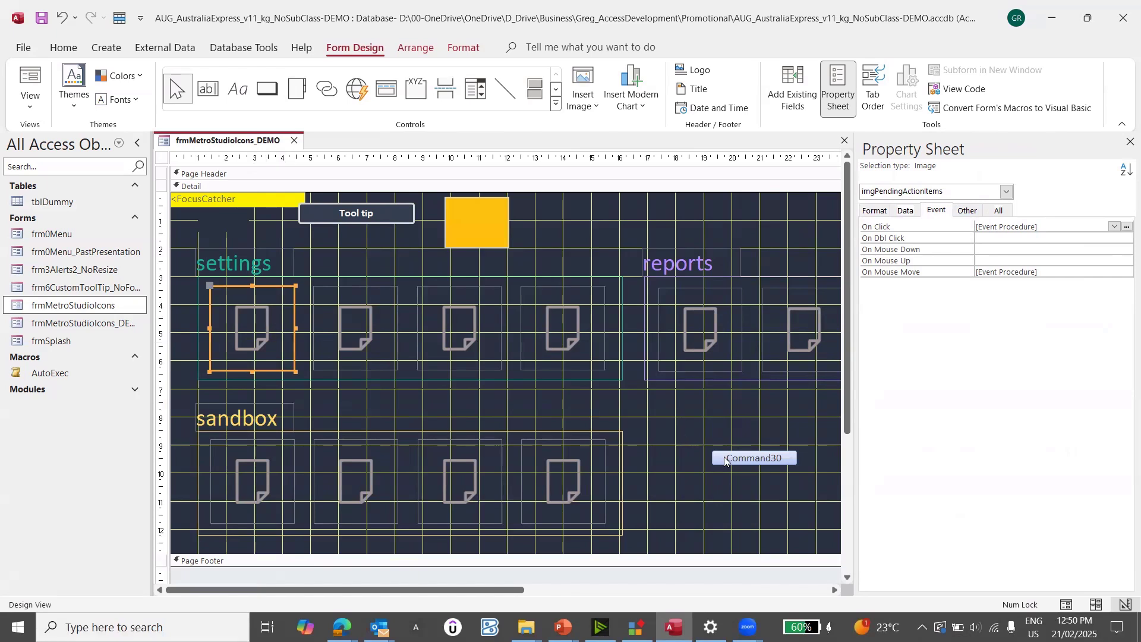
Step: Select the Command30 button and look over its format properties
{"action": "left_click", "coordinate": [748, 458]}
{"action": "left_click", "coordinate": [719, 531]}
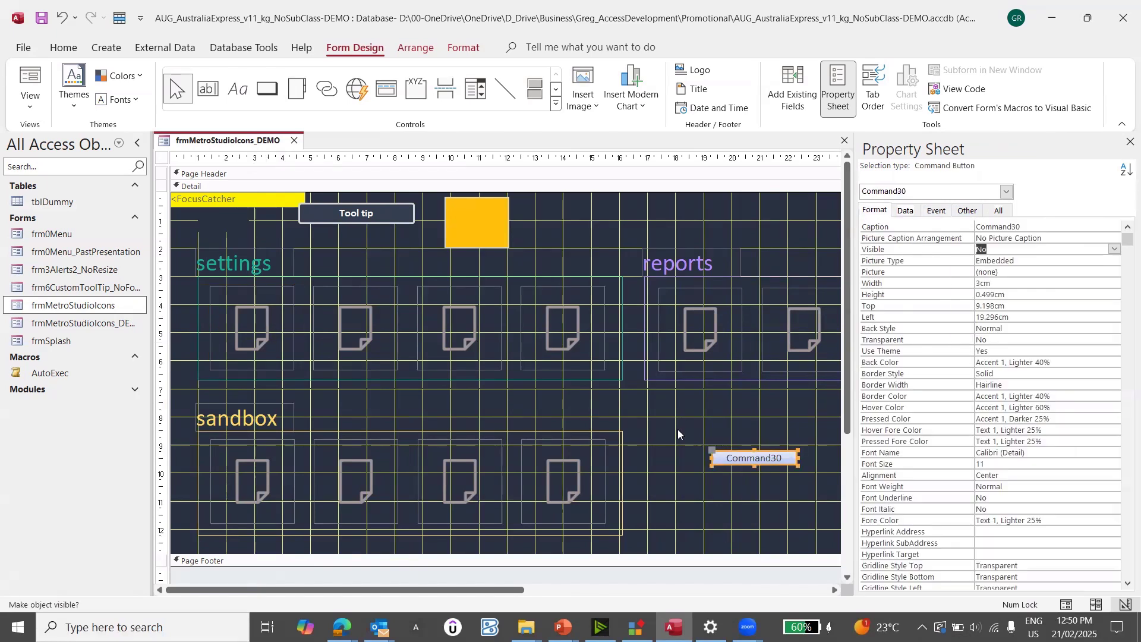
{"action": "left_click", "coordinate": [731, 461]}
{"action": "key", "text": "Tab"}
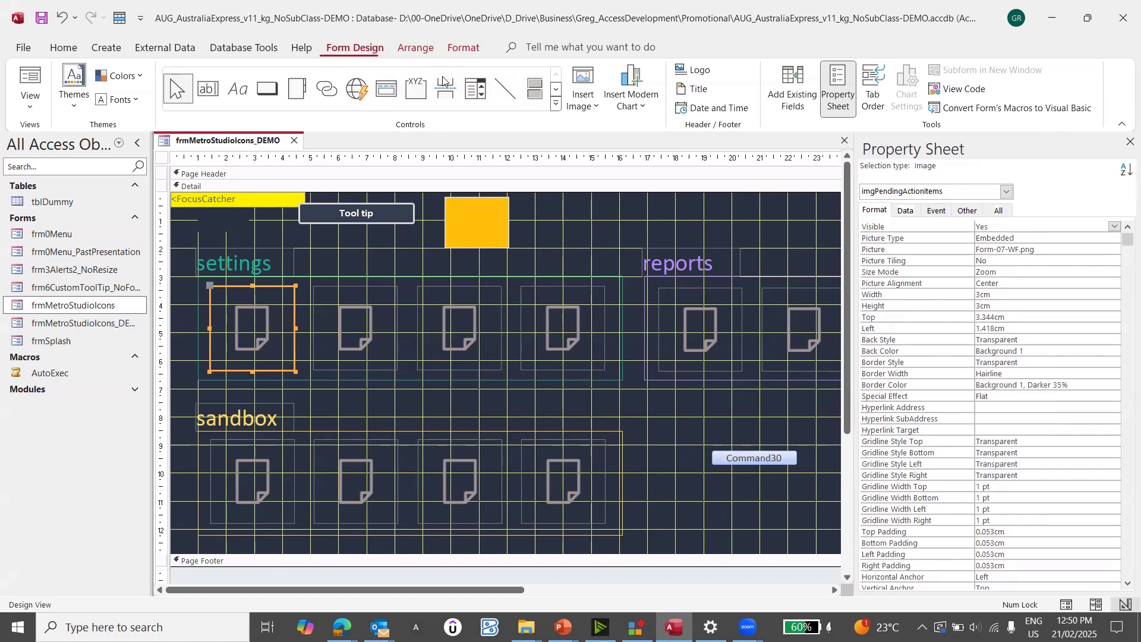
Step: Draw an image control about 3.3 by 2.5 cm beside the sandbox group, without choosing a picture file
{"action": "left_click", "coordinate": [556, 106]}
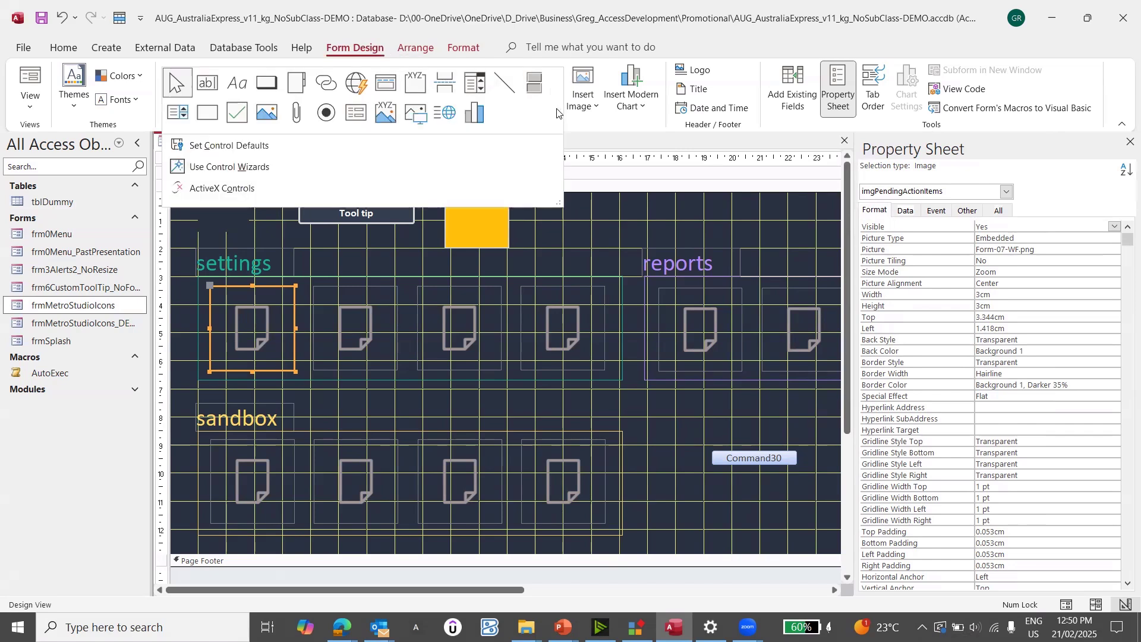
{"action": "left_click", "coordinate": [406, 116]}
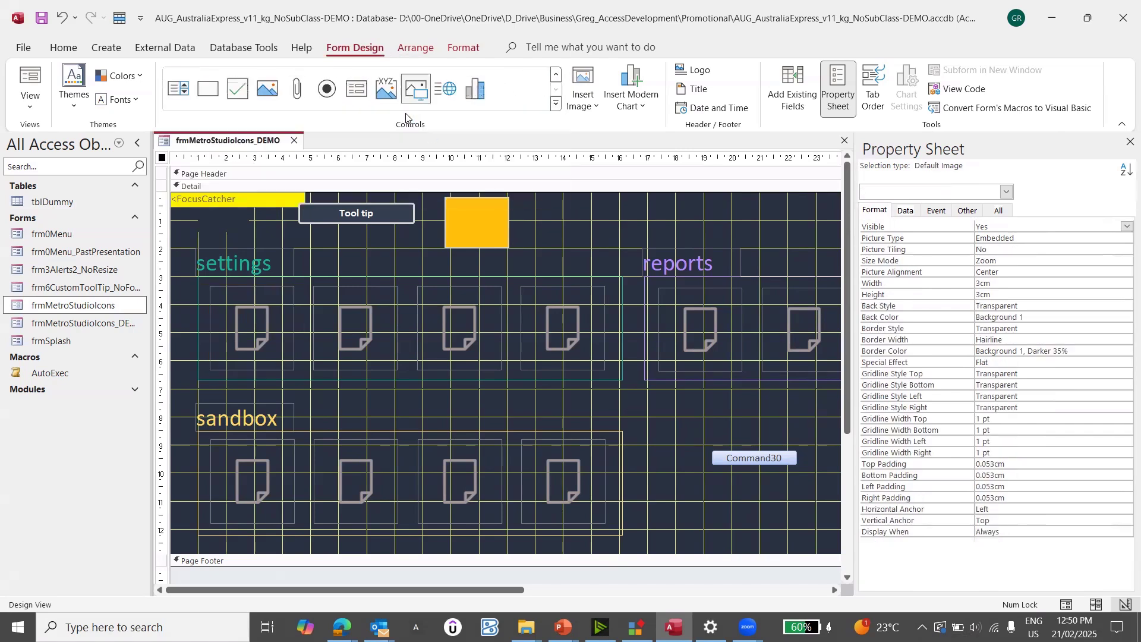
{"action": "left_click_drag", "start_coordinate": [642, 420], "coordinate": [736, 492]}
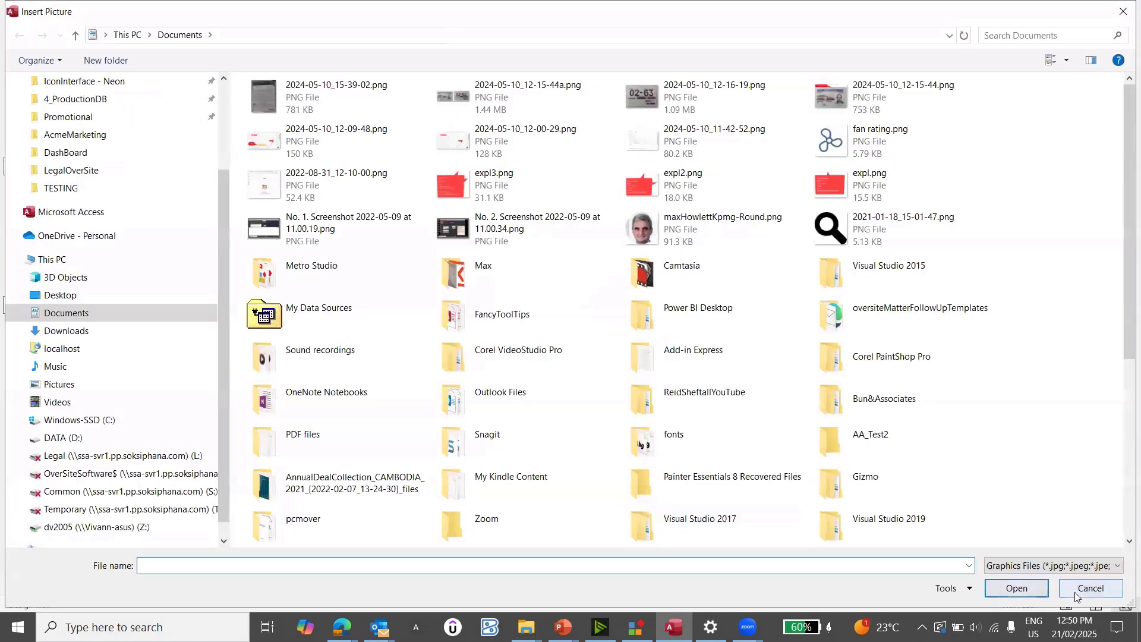
{"action": "left_click", "coordinate": [1091, 588]}
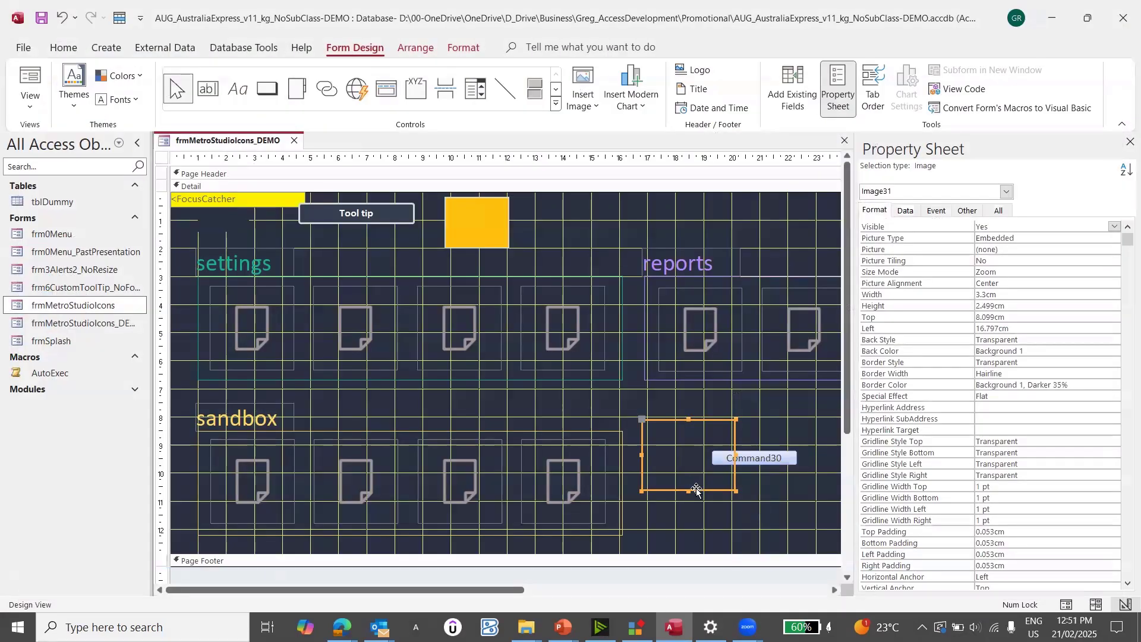
Step: Switch to Metro Studio and create a new project named Acme WH
{"action": "key", "text": "alt+Tab"}
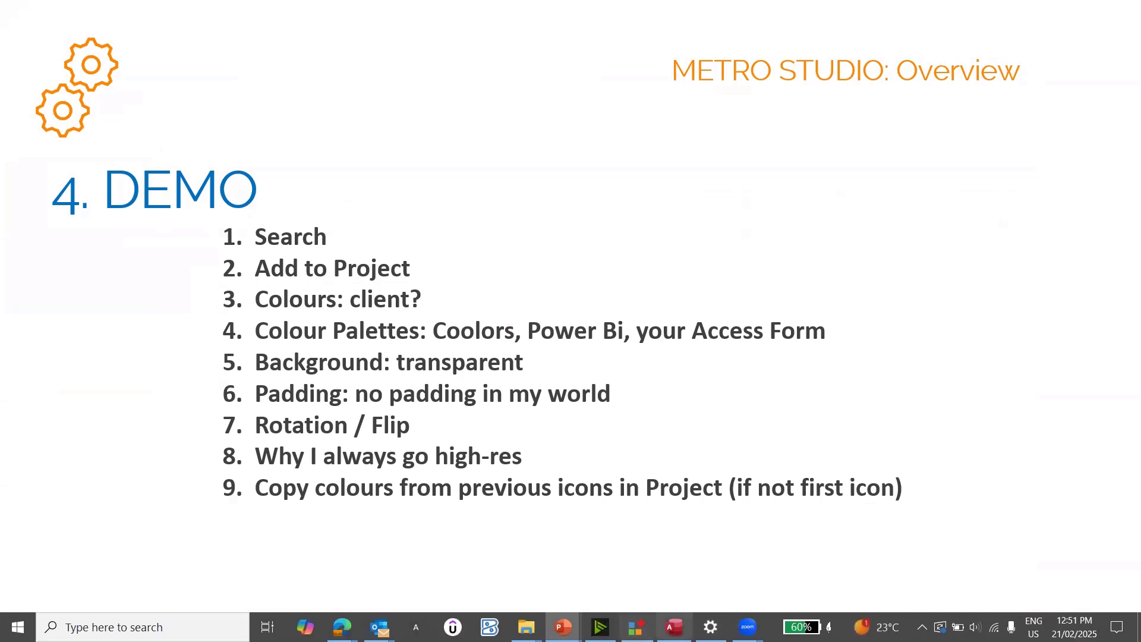
{"action": "mouse_move", "coordinate": [674, 627]}
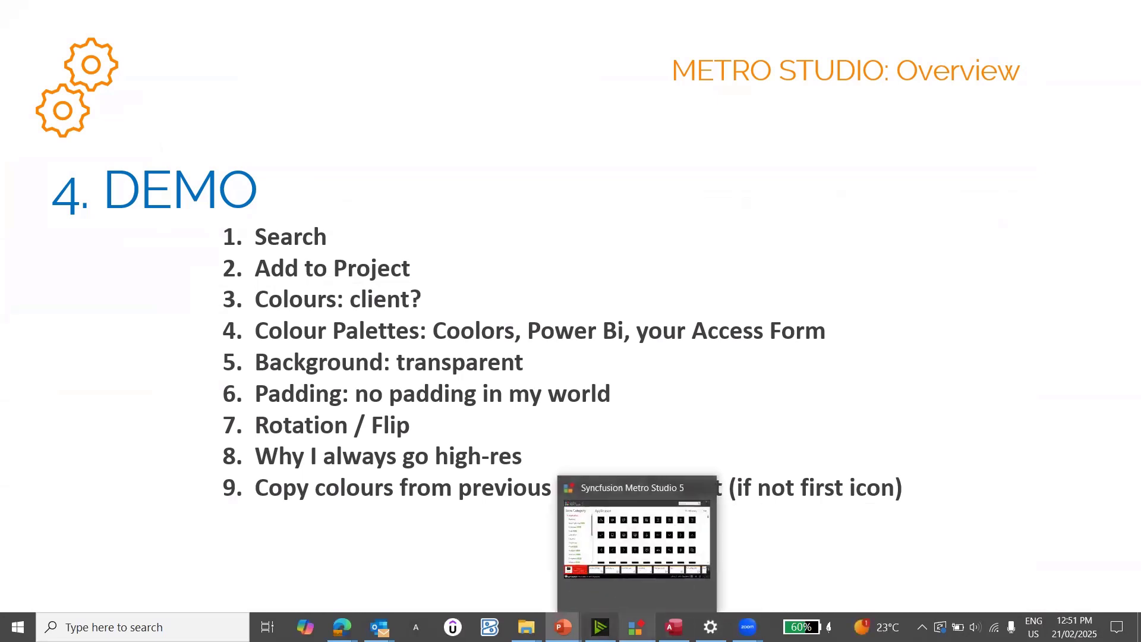
{"action": "left_click", "coordinate": [636, 627]}
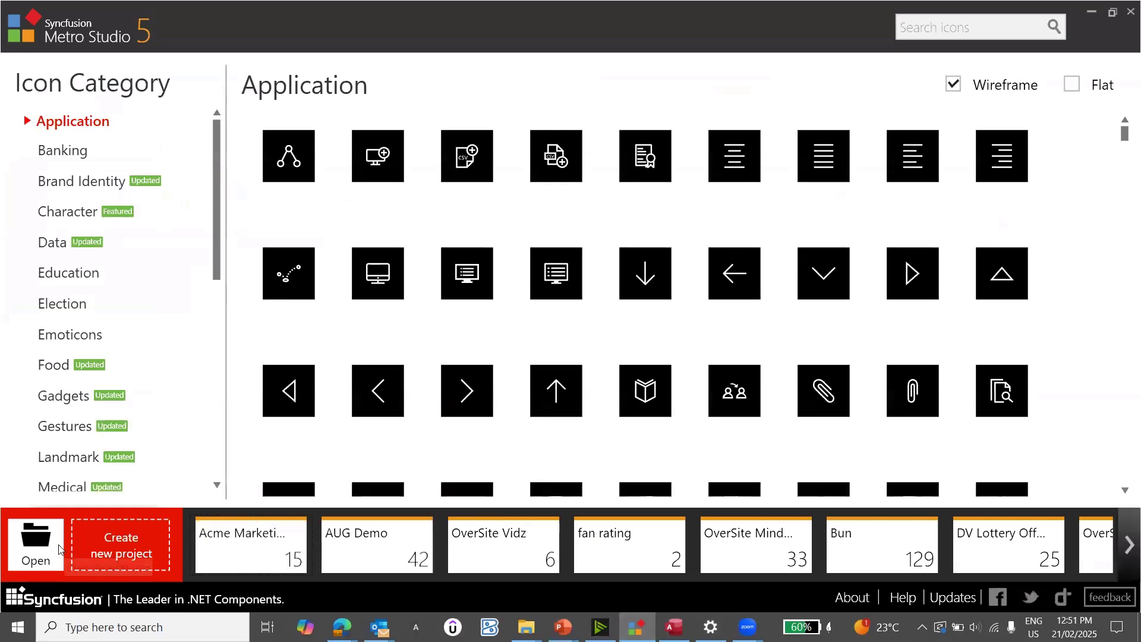
{"action": "left_click", "coordinate": [121, 542]}
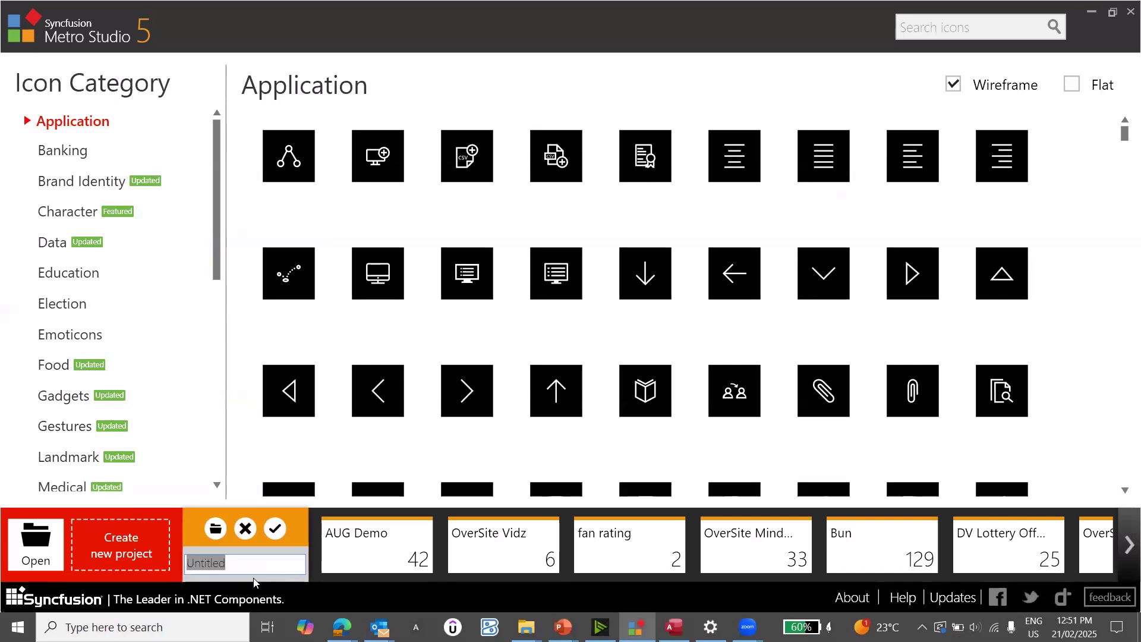
{"action": "type", "text": "Ac"}
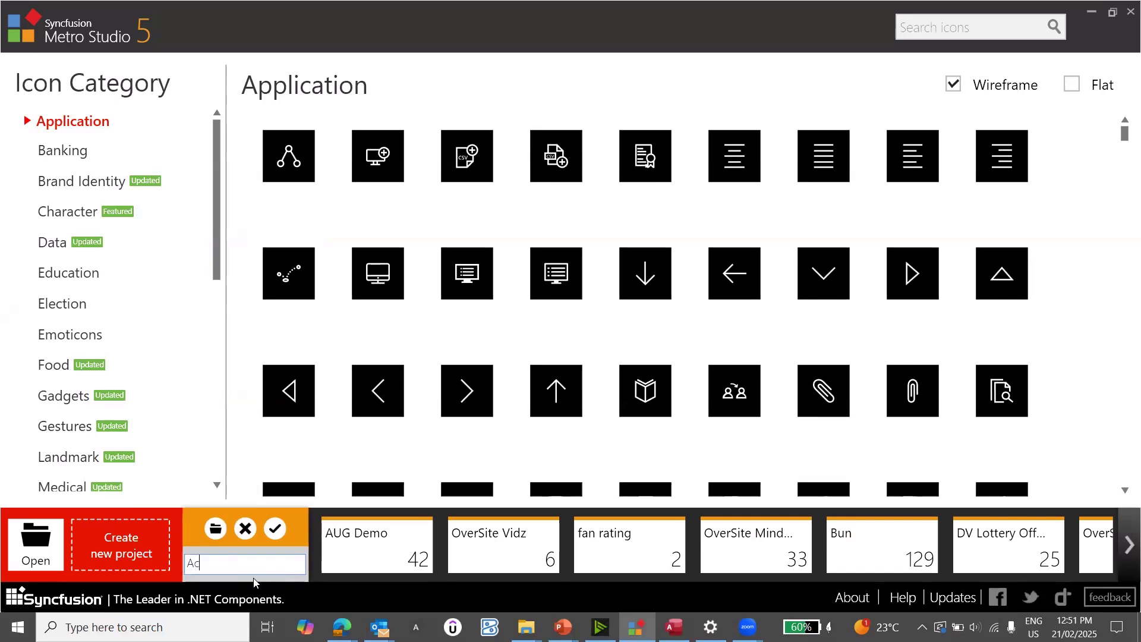
{"action": "type", "text": "me"}
{"action": "type", "text": " Gift"}
{"action": "key", "text": "Return"}
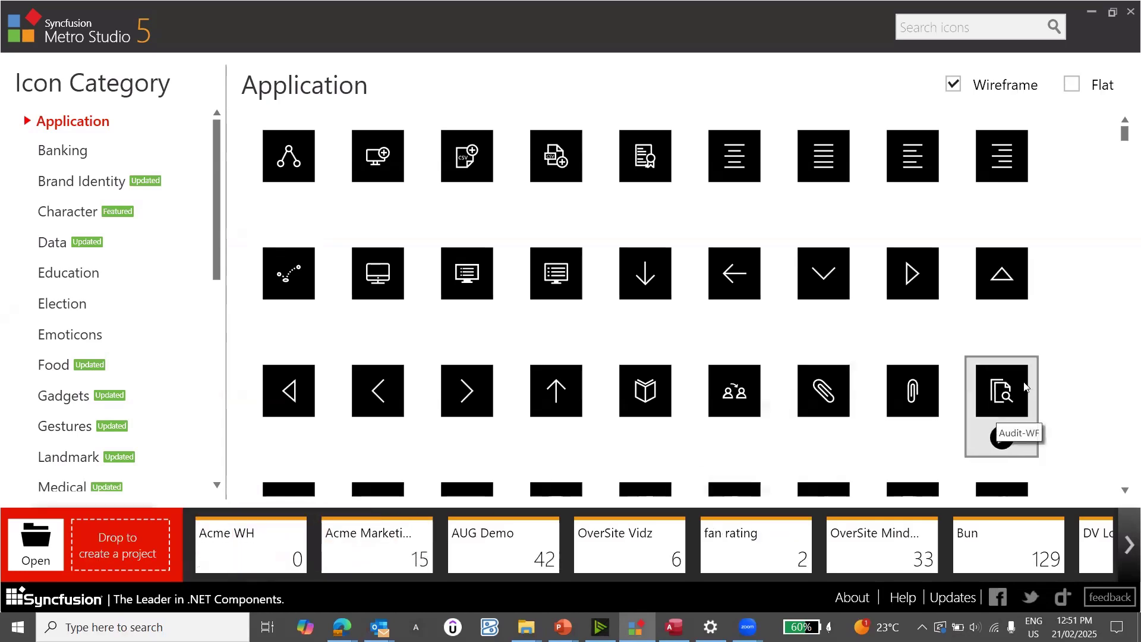
Step: Consult the slide's list of menu icons, search Metro Studio for "information" and add the circled Information icon to the Acme WH project
{"action": "key", "text": "alt+Tab"}
{"action": "key", "text": "Right"}
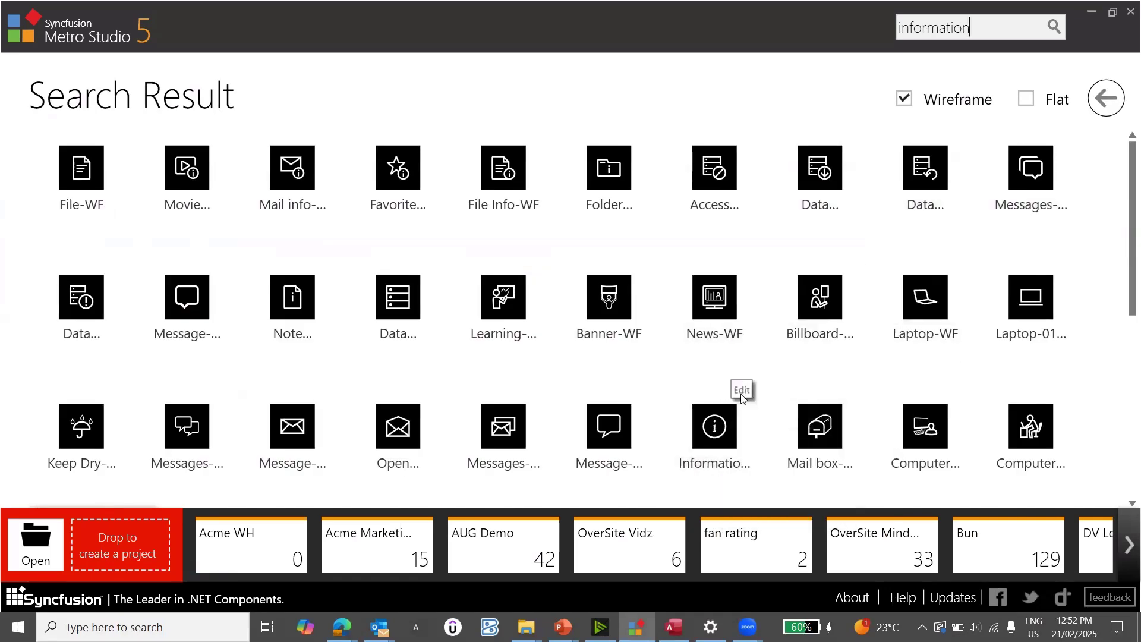
{"action": "left_click_drag", "start_coordinate": [715, 489], "coordinate": [259, 559]}
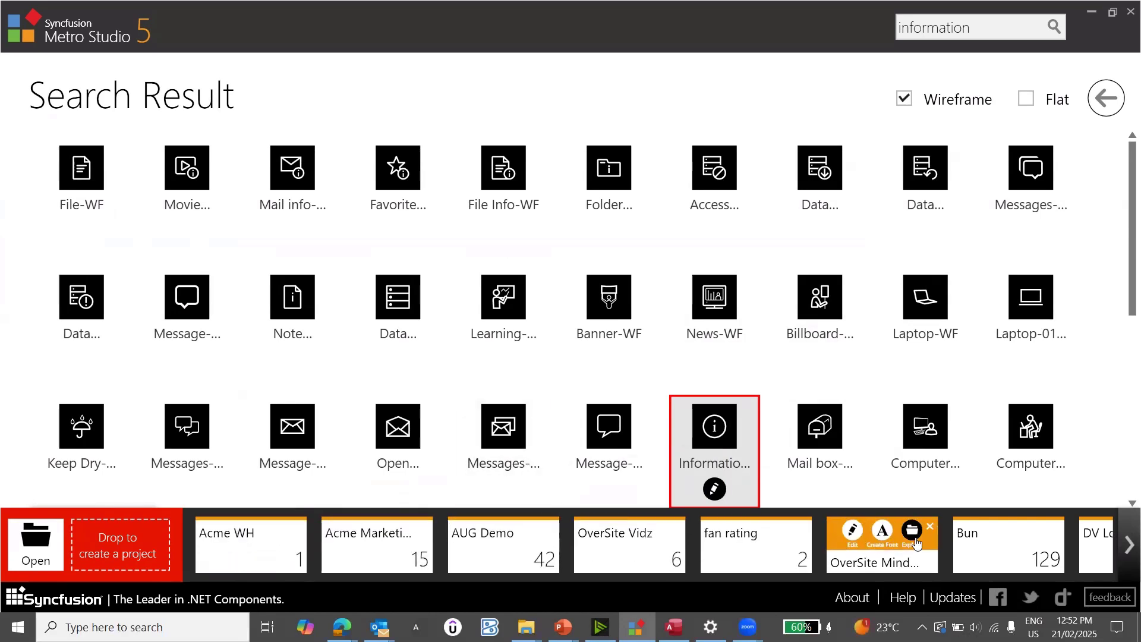
Step: Open the Acme WH project for editing to view its Information icon and settings, and close the editor again
{"action": "mouse_move", "coordinate": [281, 544]}
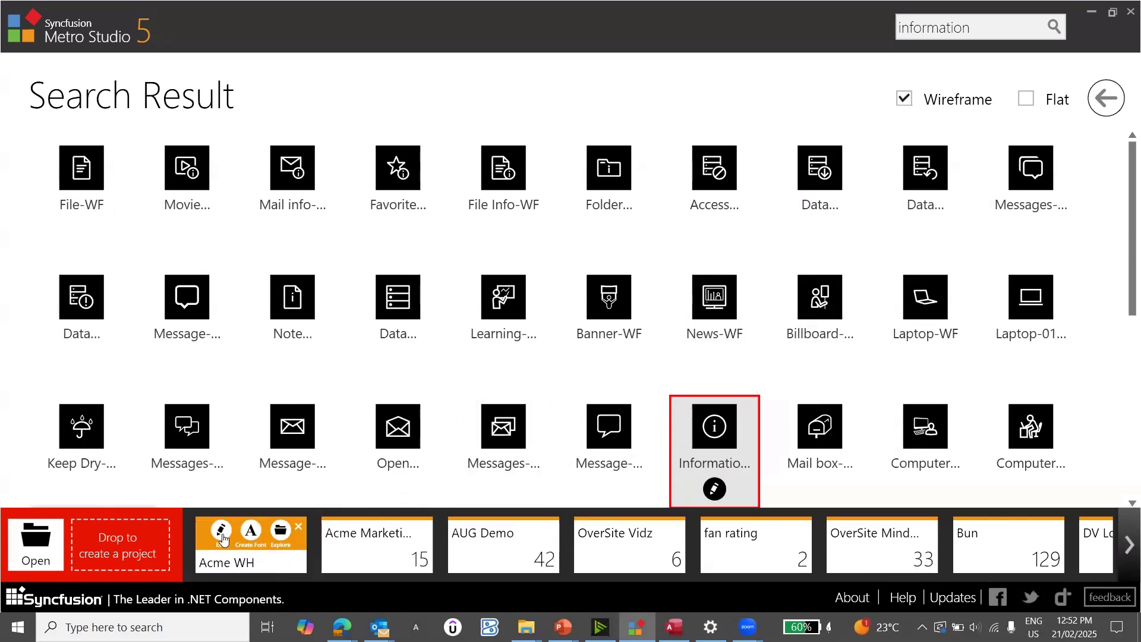
{"action": "mouse_move", "coordinate": [223, 537]}
{"action": "left_click", "coordinate": [222, 537]}
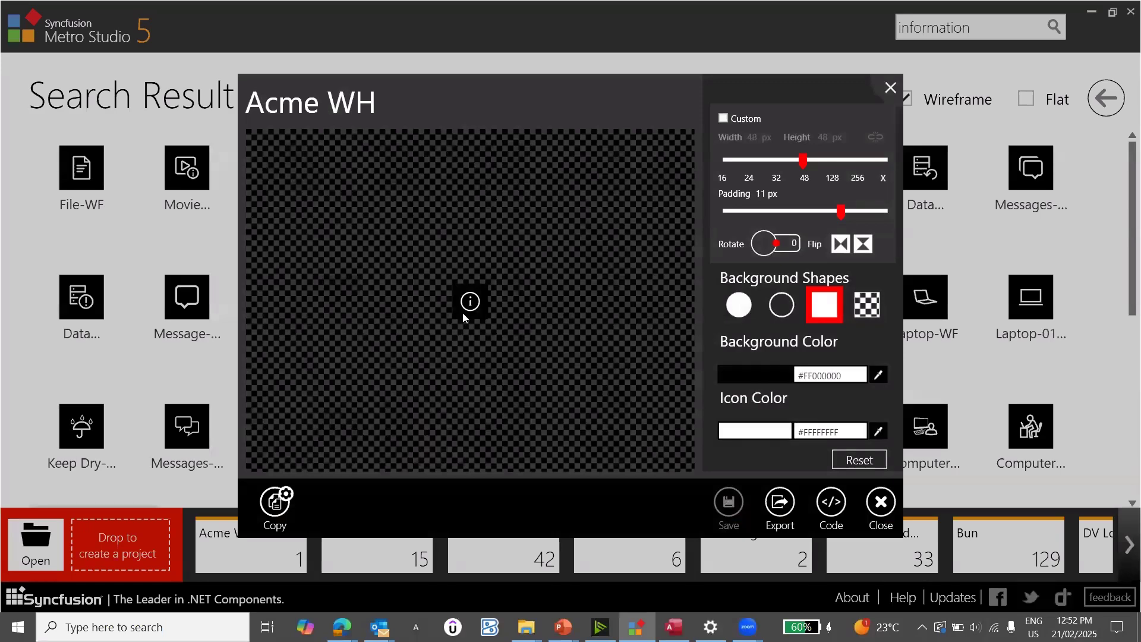
{"action": "key", "text": "Escape"}
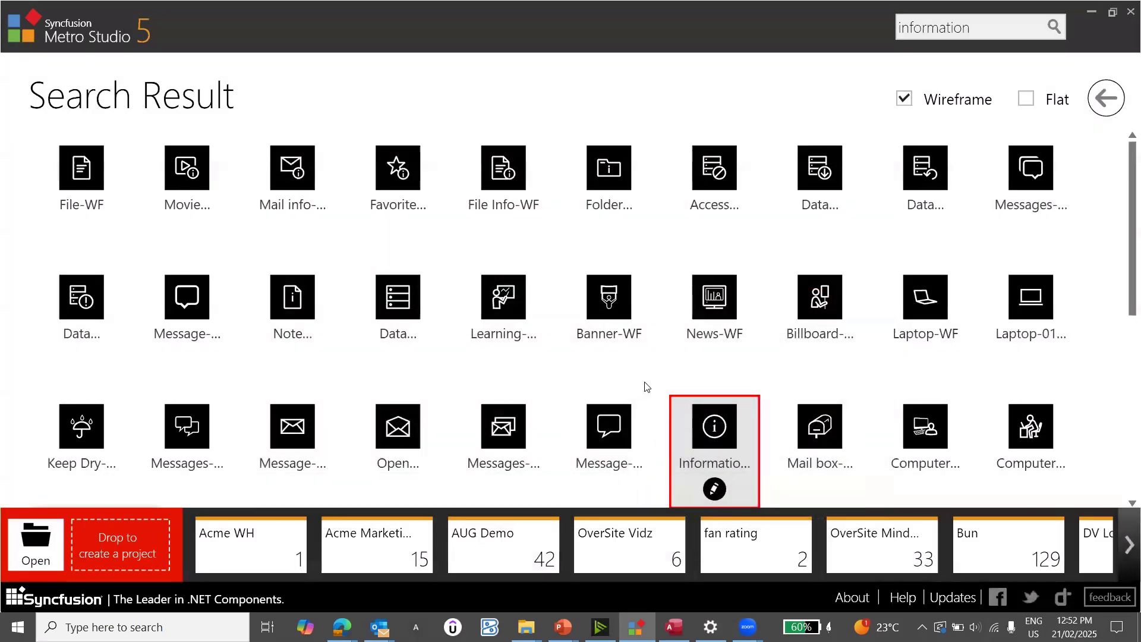
Step: Following the slide's list, search "setting" and "volume", add the Setting_1, Settings02 and Speaker icons to Acme WH, and open that project for editing
{"action": "key", "text": "alt+Tab"}
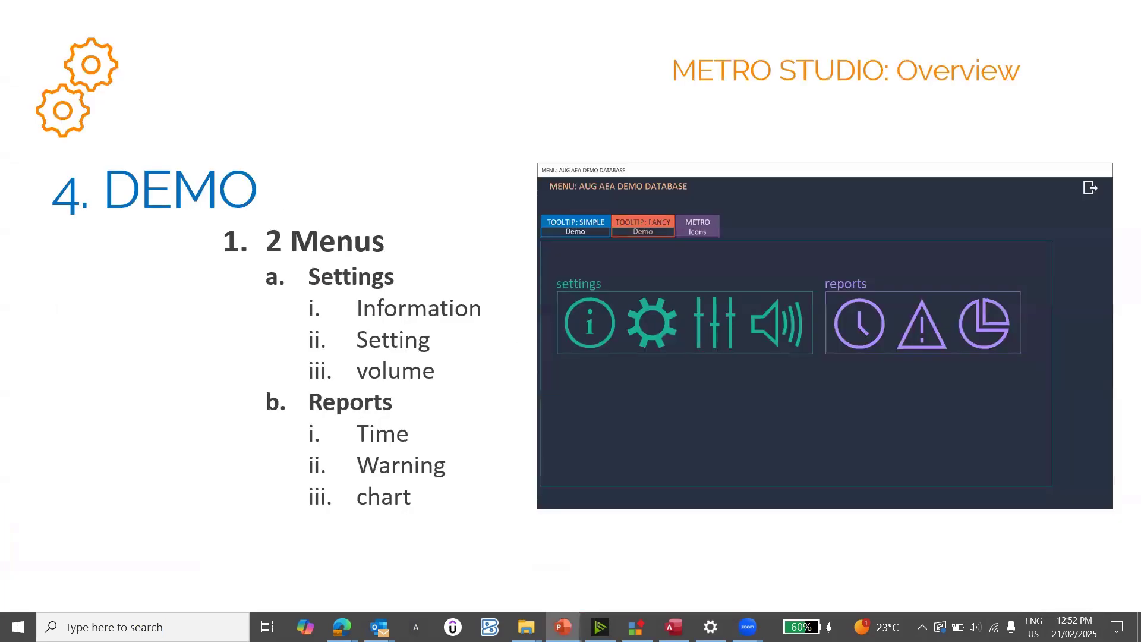
{"action": "key", "text": "alt+Tab"}
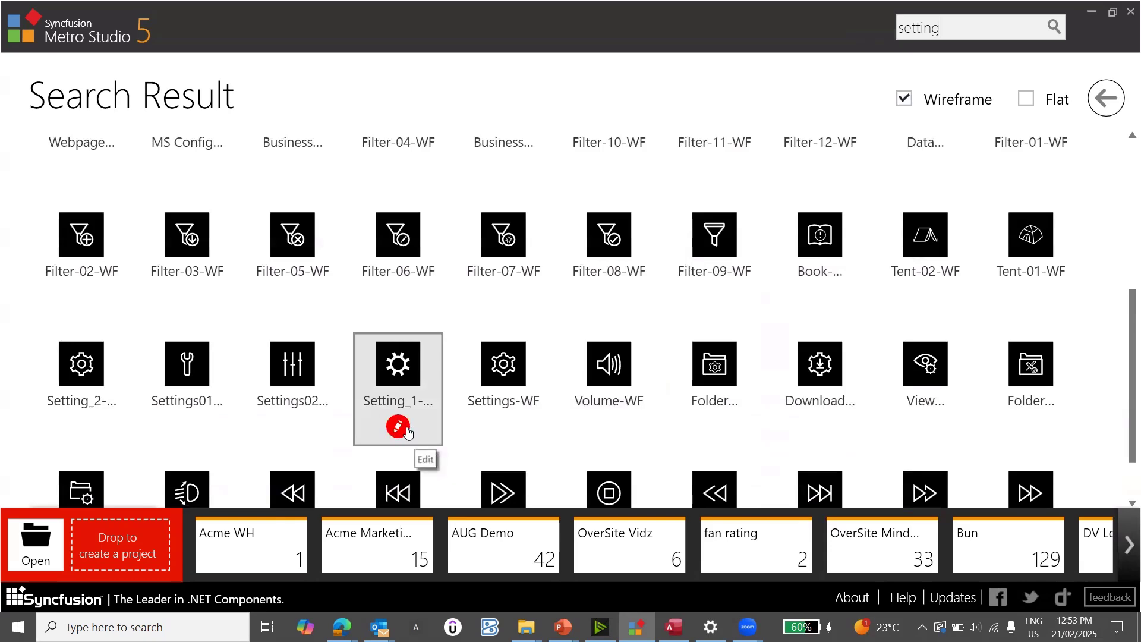
{"action": "key", "text": "alt+Tab"}
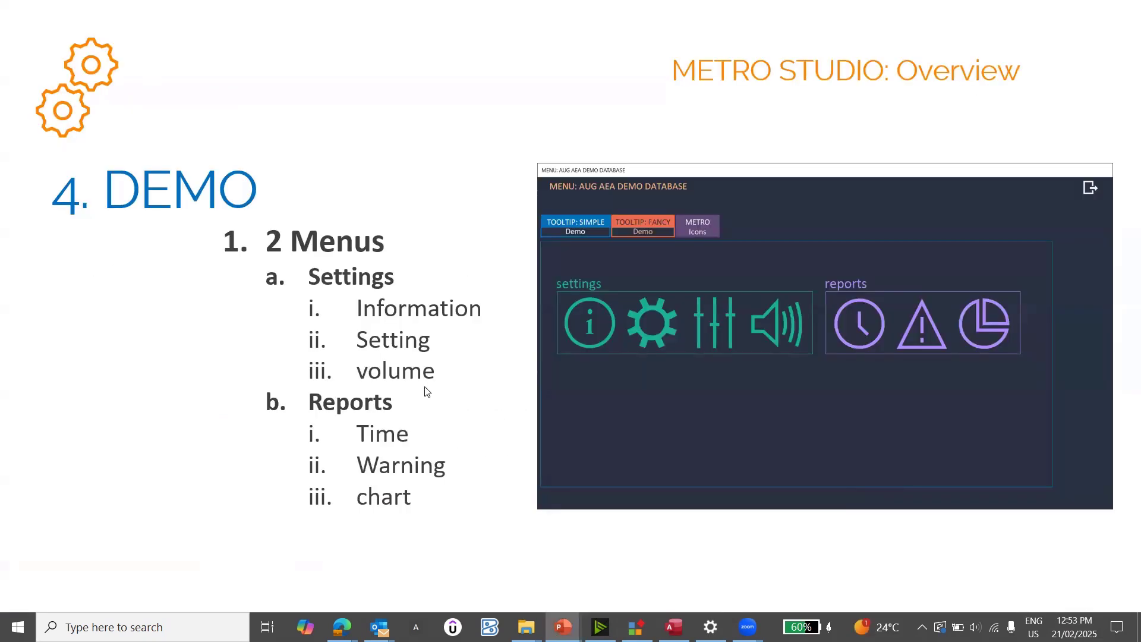
{"action": "key", "text": "alt+Tab"}
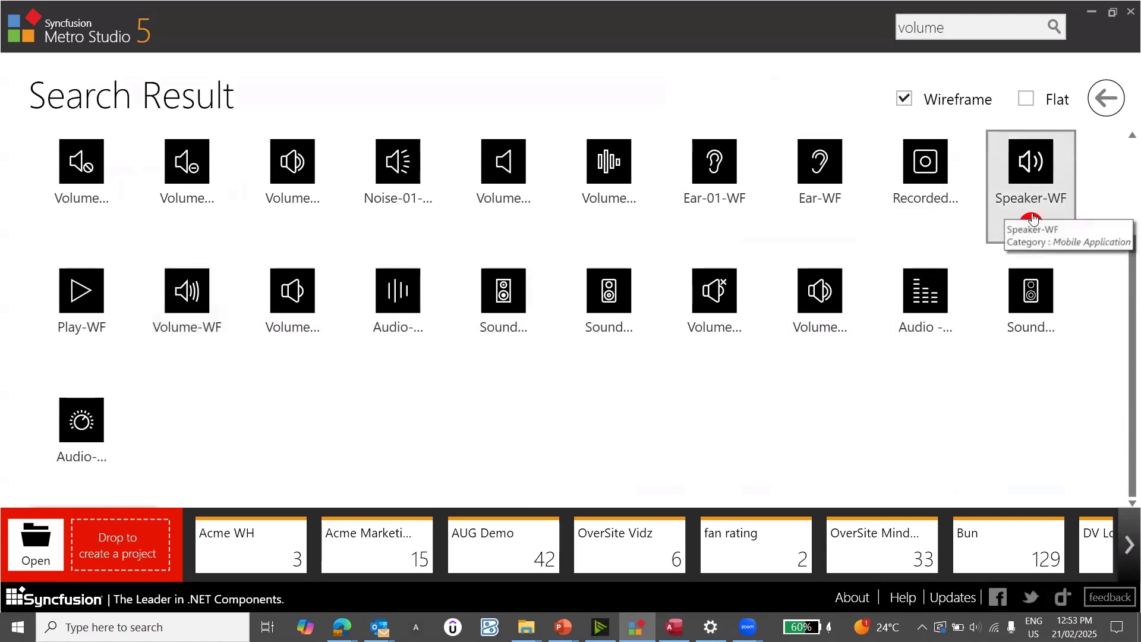
{"action": "left_click_drag", "start_coordinate": [1026, 230], "coordinate": [282, 545]}
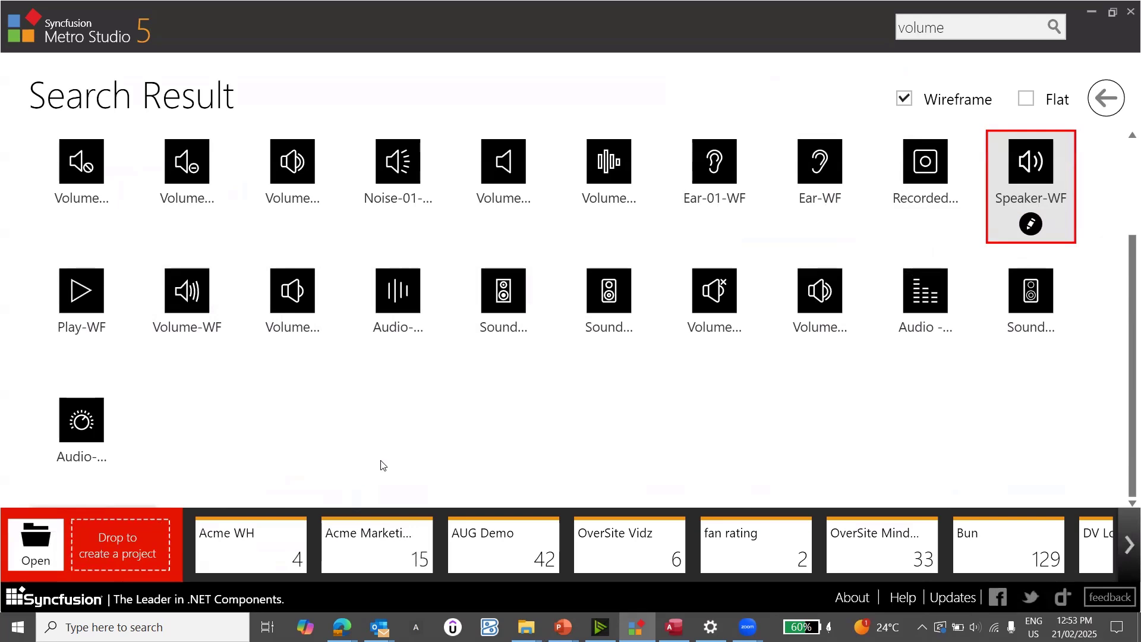
{"action": "key", "text": "alt+Tab"}
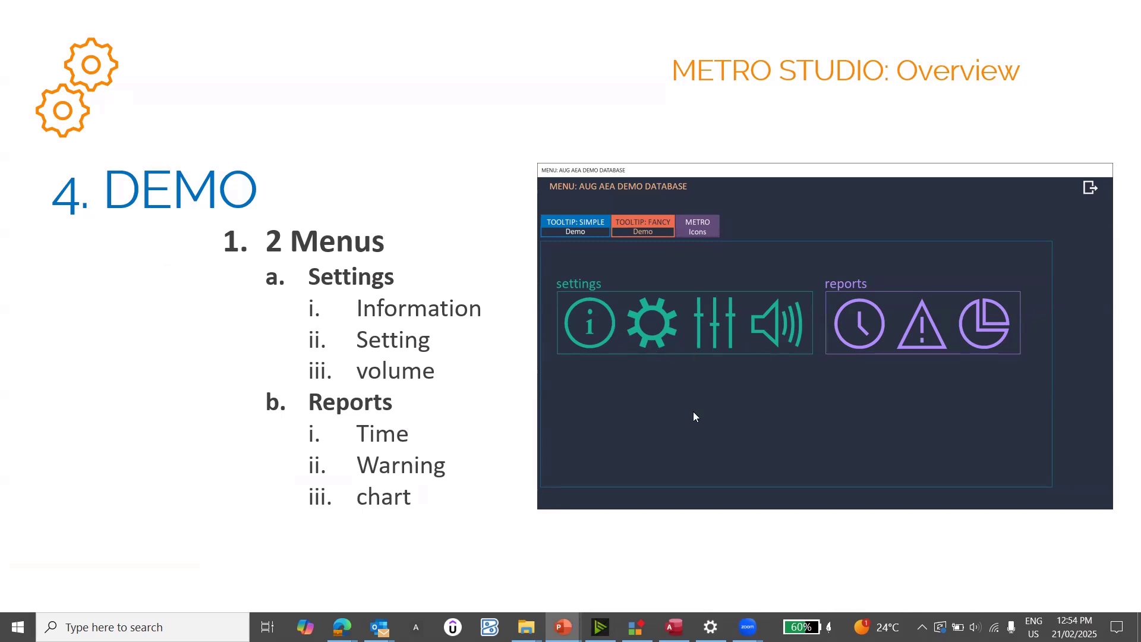
{"action": "key", "text": "alt+Tab"}
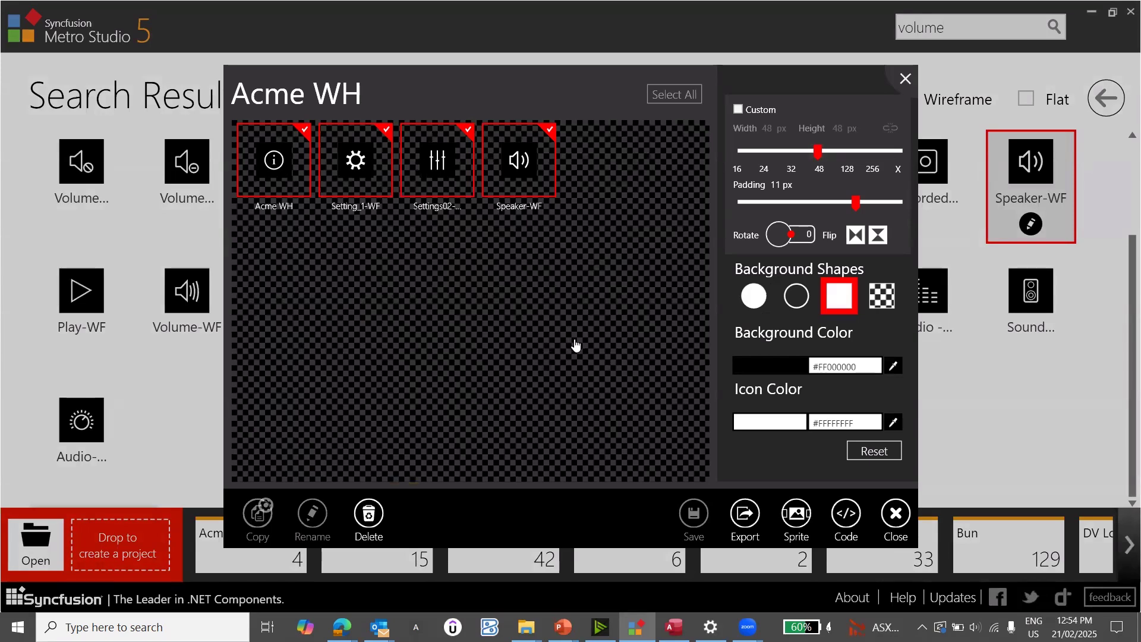
Step: Switch to Access and inspect the color properties of the settings label and its surrounding rectangle
{"action": "mouse_move", "coordinate": [670, 626]}
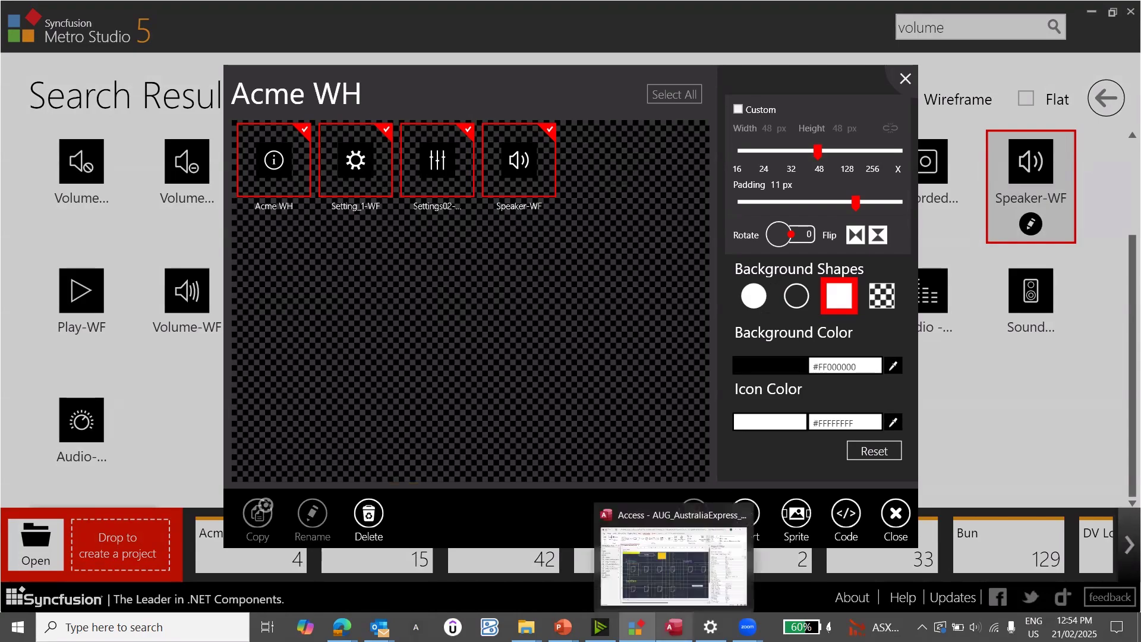
{"action": "left_click", "coordinate": [669, 591]}
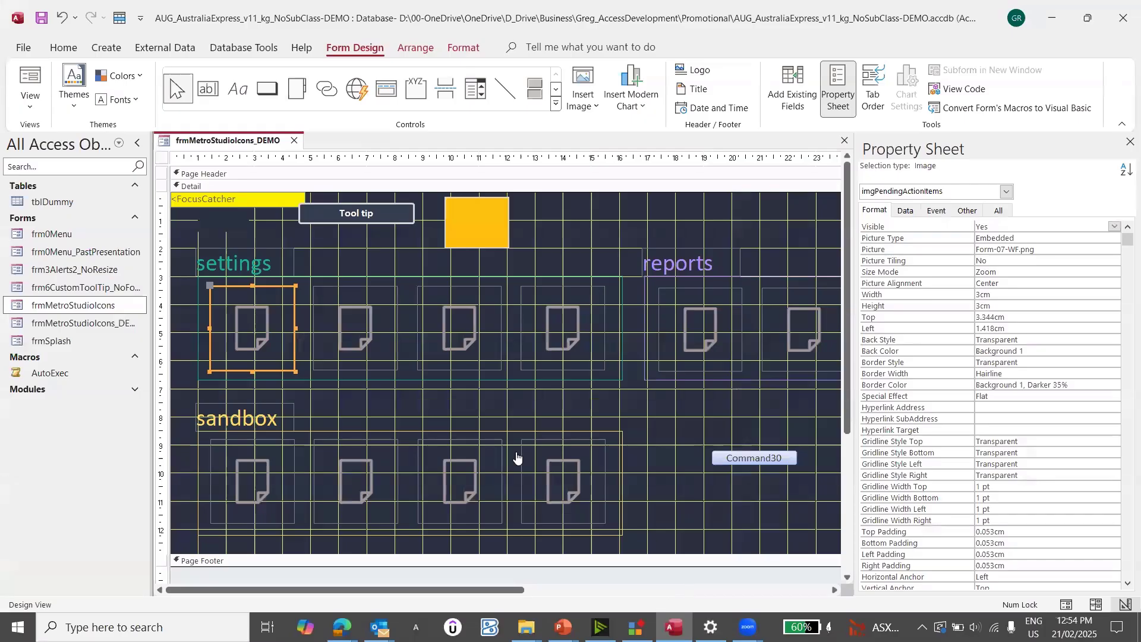
{"action": "left_click", "coordinate": [253, 266]}
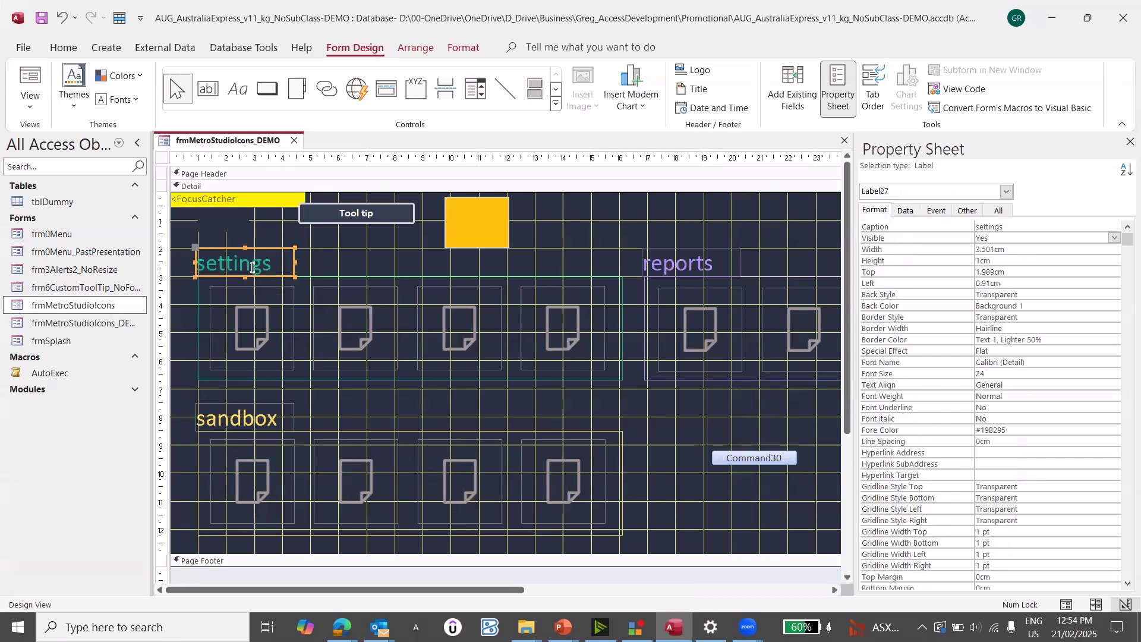
{"action": "left_click", "coordinate": [621, 287]}
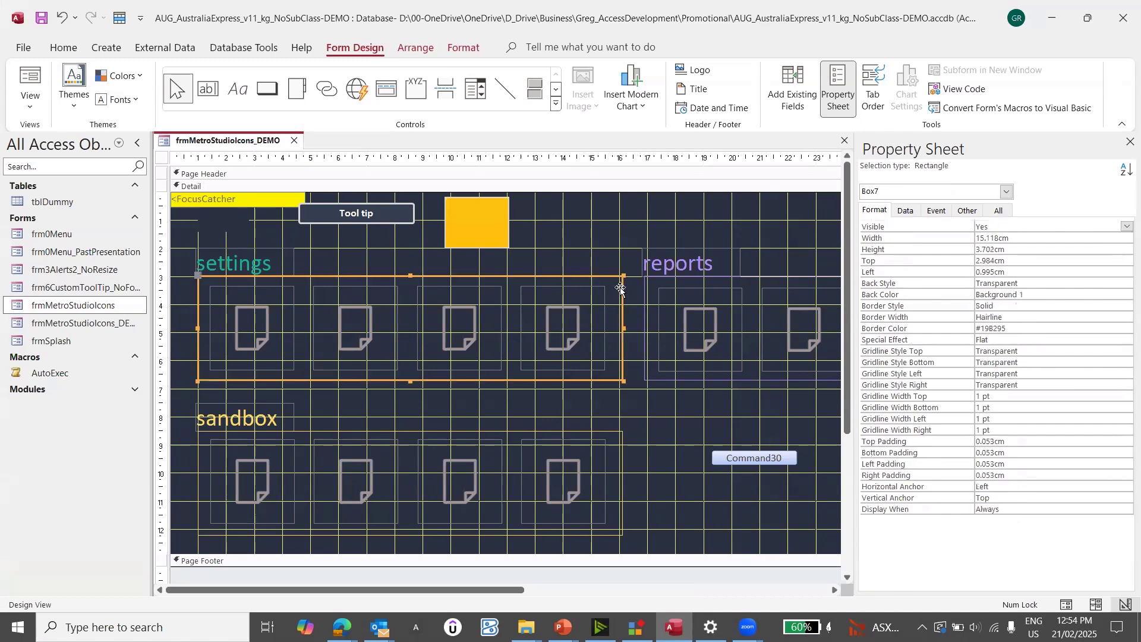
{"action": "left_click", "coordinate": [653, 470]}
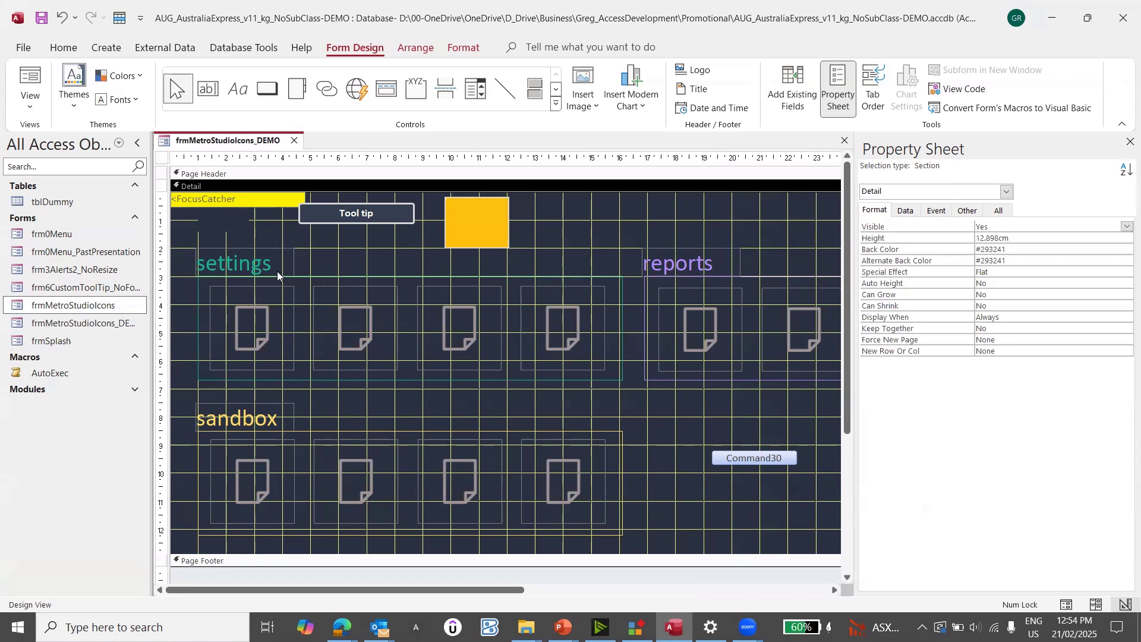
Step: Look up the hex code of the settings label's font color in the custom color settings, leaving the color as it is
{"action": "left_click", "coordinate": [252, 265]}
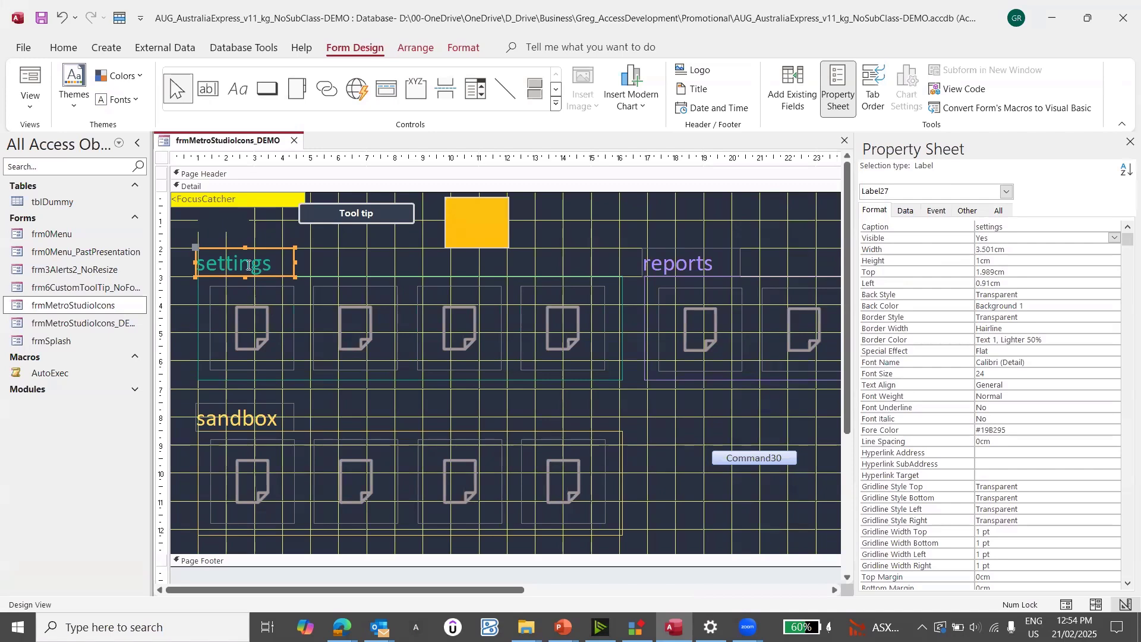
{"action": "left_click", "coordinate": [464, 48]}
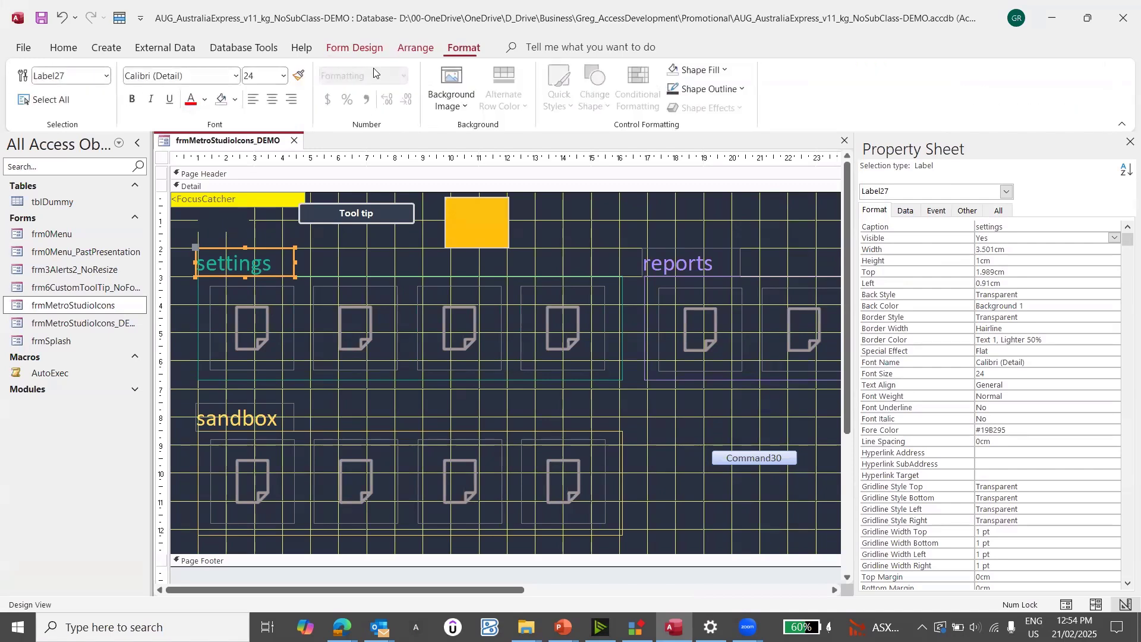
{"action": "left_click", "coordinate": [205, 101]}
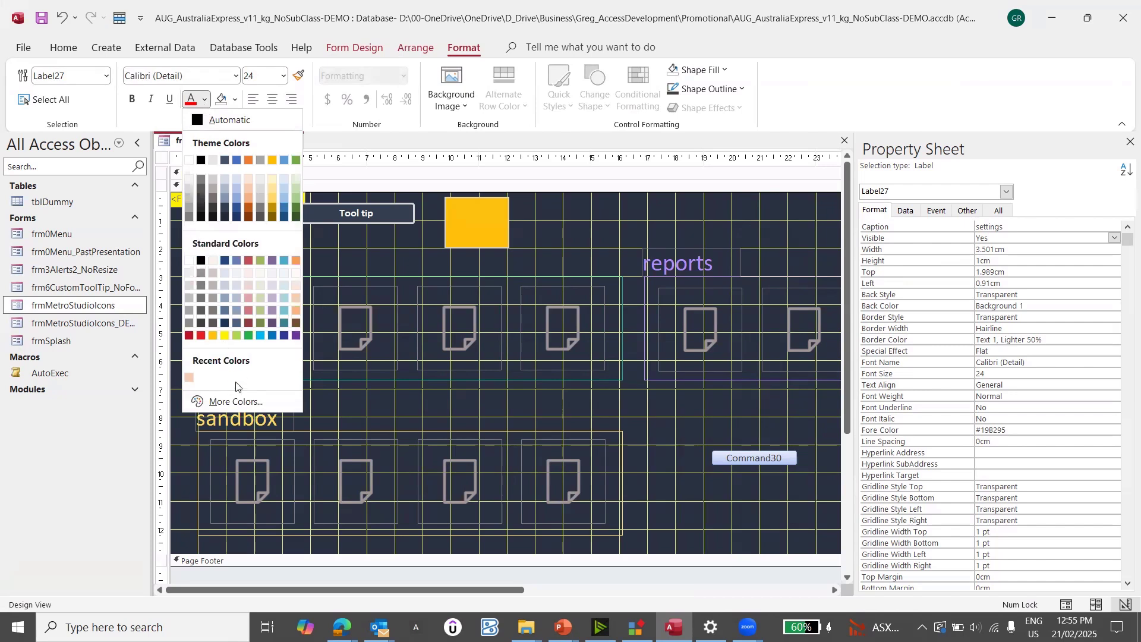
{"action": "left_click", "coordinate": [237, 402]}
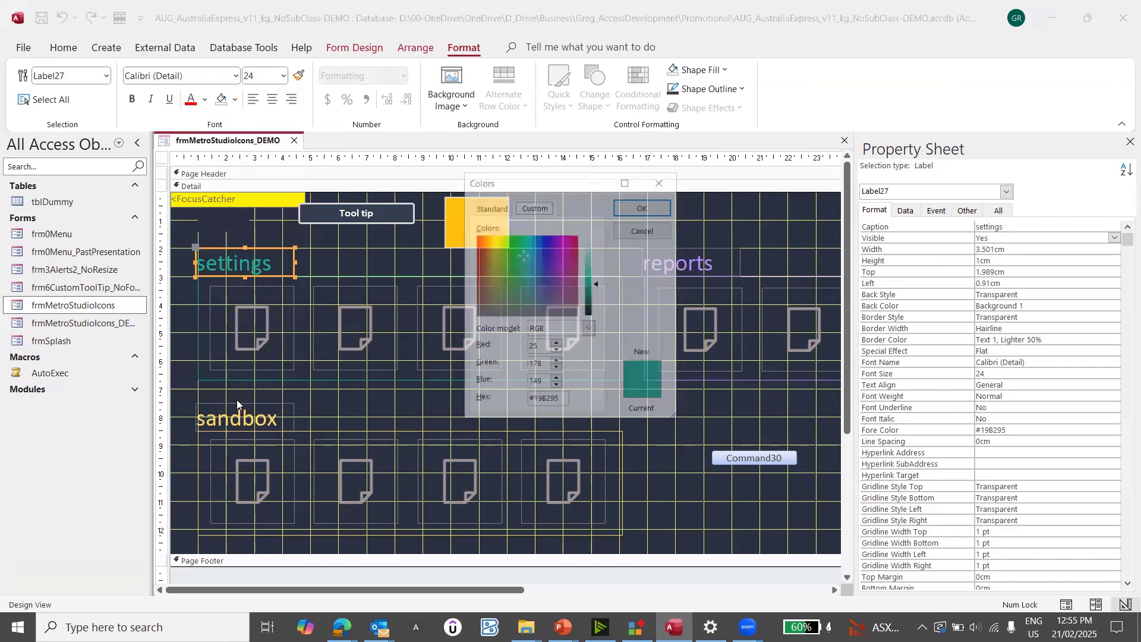
{"action": "left_click", "coordinate": [491, 206]}
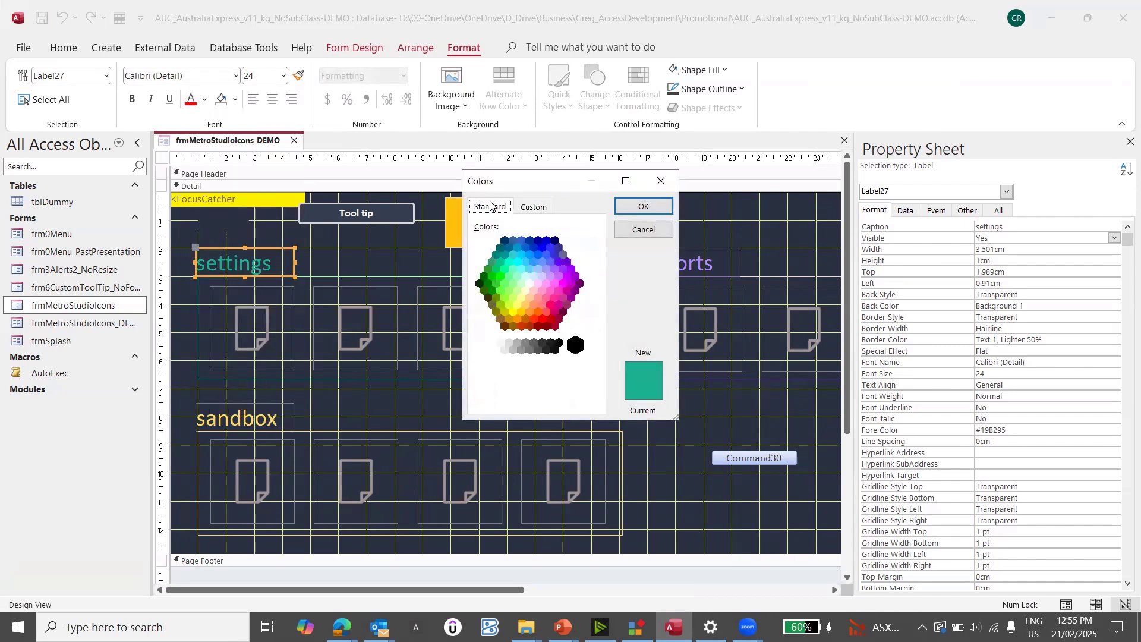
{"action": "left_click", "coordinate": [533, 207]}
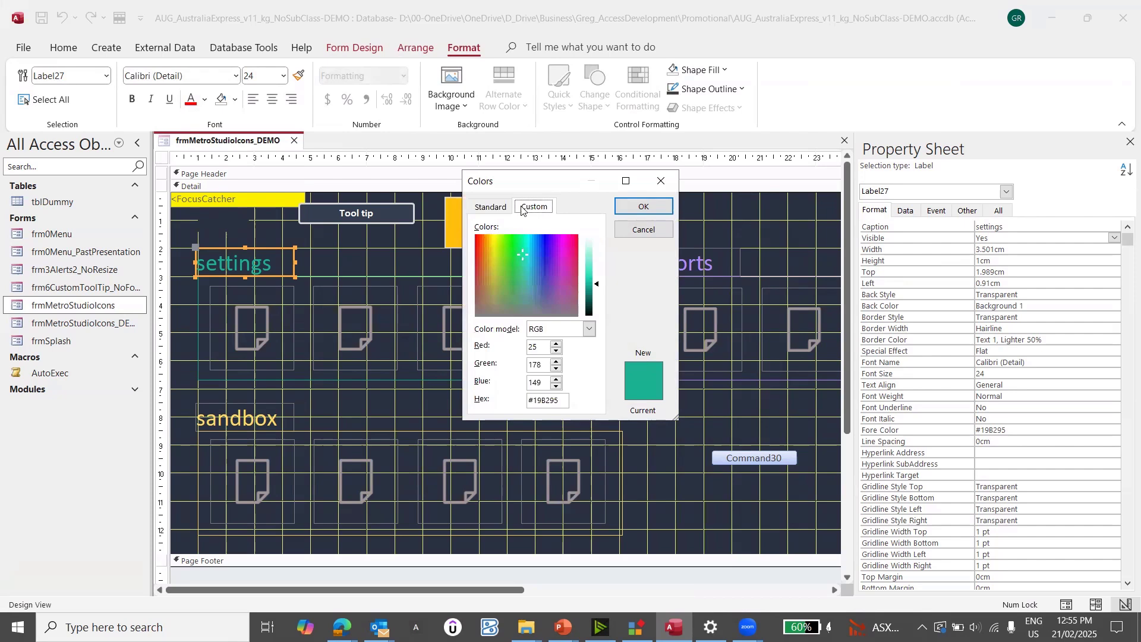
{"action": "double_click", "coordinate": [544, 402]}
{"action": "double_click", "coordinate": [544, 402]}
{"action": "left_click_drag", "start_coordinate": [565, 399], "coordinate": [507, 402]}
{"action": "left_click", "coordinate": [642, 231]}
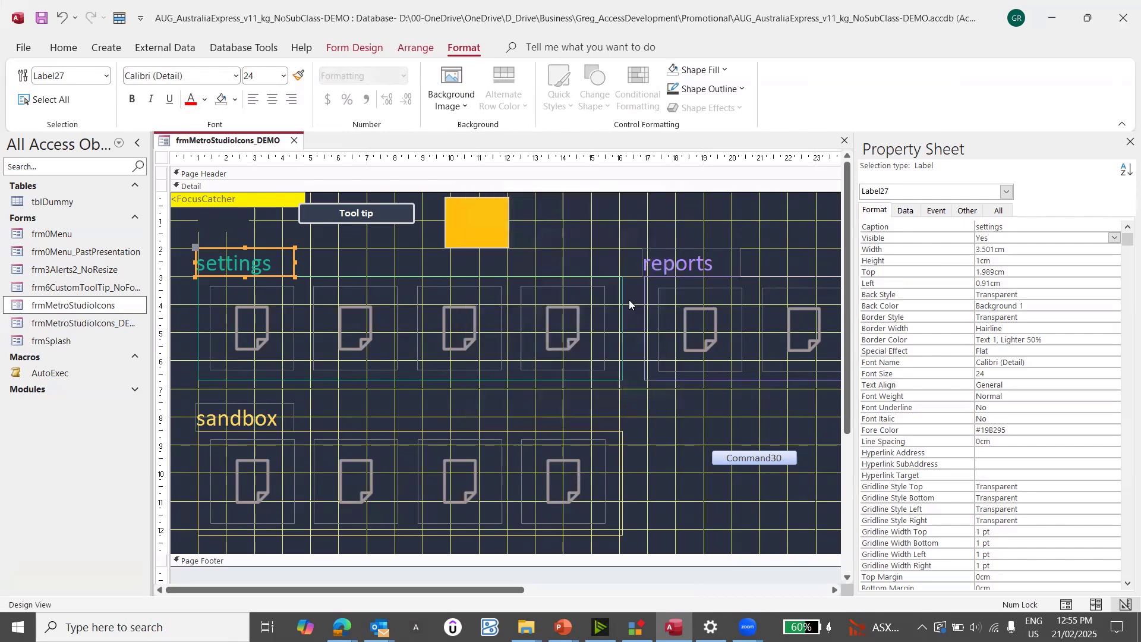
Step: Switch to Metro Studio, select all four icons in Acme WH and set their icon color to #19B295
{"action": "key", "text": "alt+Tab"}
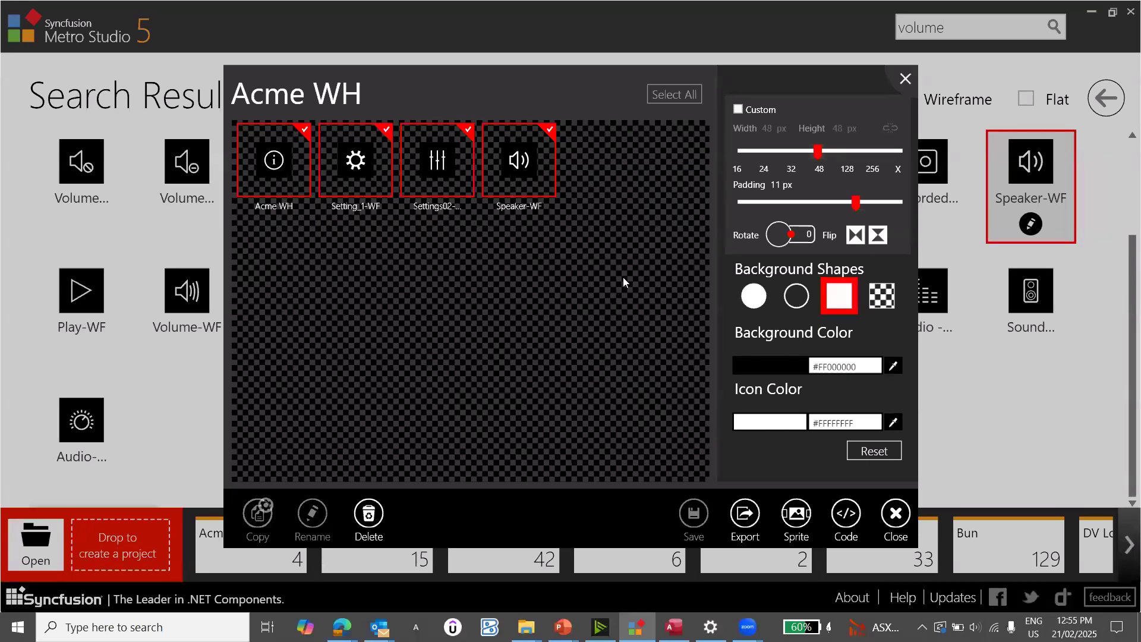
{"action": "left_click", "coordinate": [627, 197]}
{"action": "left_click_drag", "start_coordinate": [623, 192], "coordinate": [326, 197]}
{"action": "double_click", "coordinate": [841, 423]}
{"action": "type", "text": "19B295"}
{"action": "key", "text": "Return"}
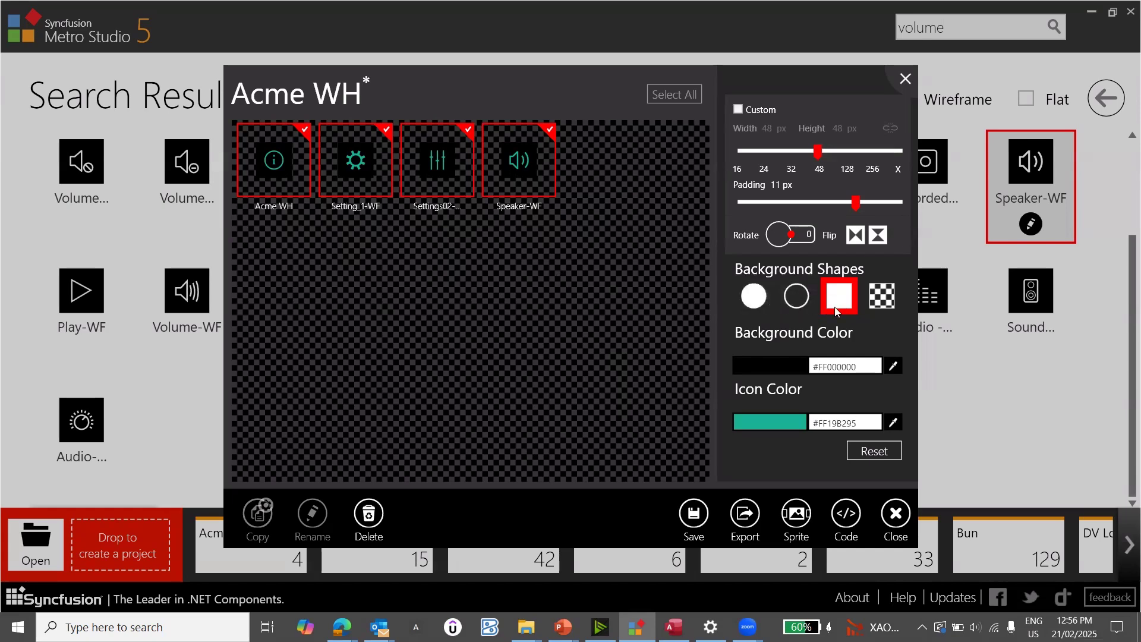
Step: Try a filled circle background on the four icons with a light pink background color, #FFCBBABA
{"action": "left_click", "coordinate": [755, 305]}
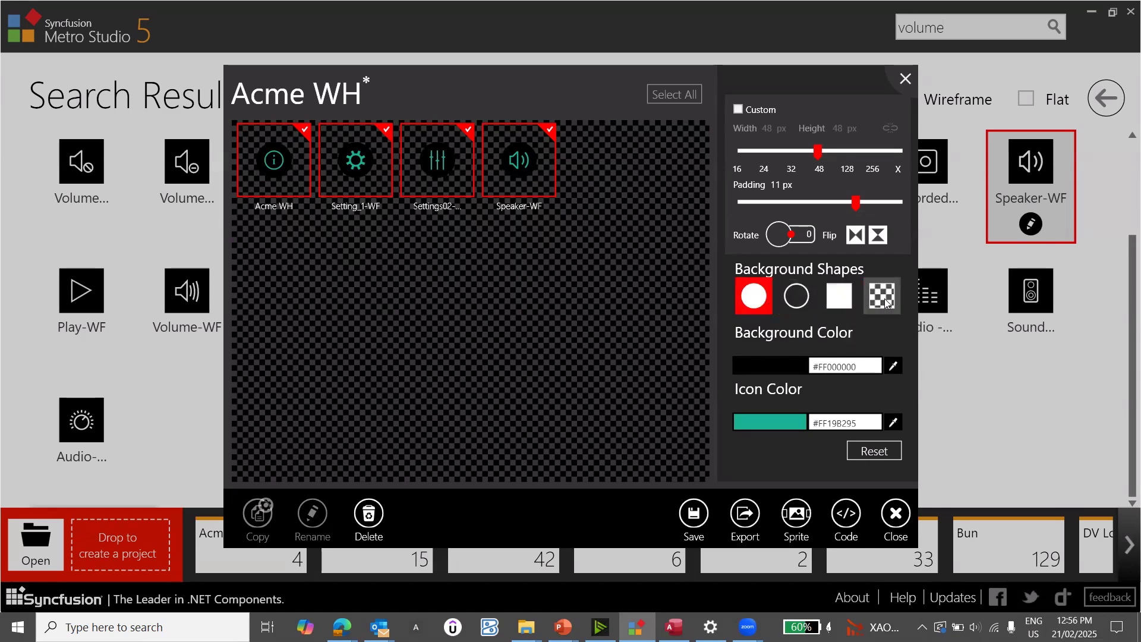
{"action": "left_click", "coordinate": [778, 367]}
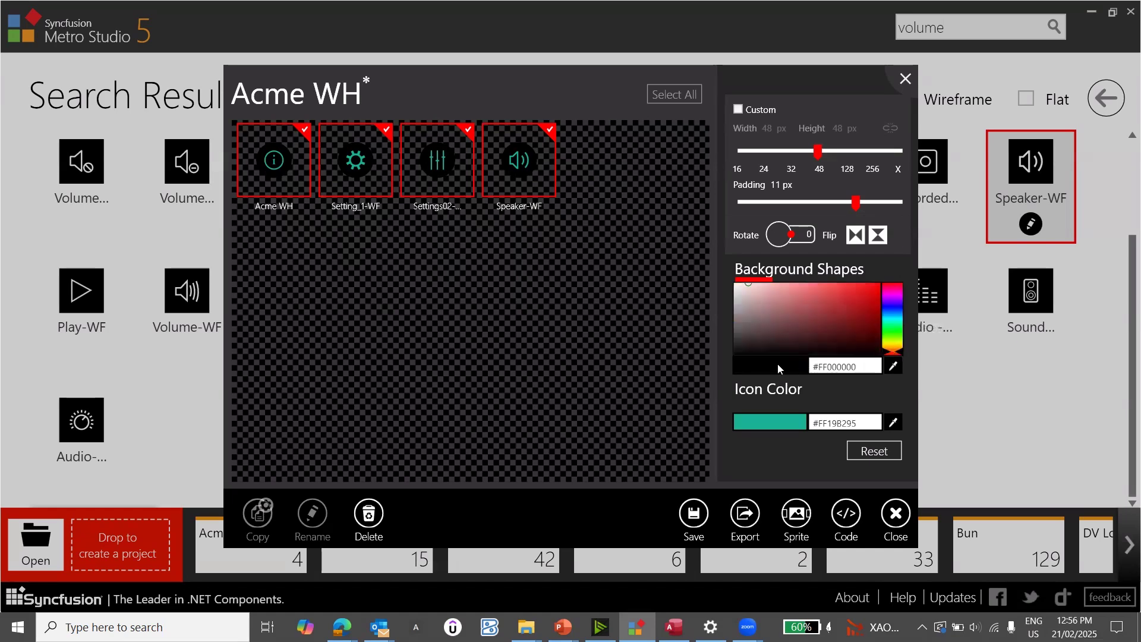
{"action": "left_click", "coordinate": [766, 319]}
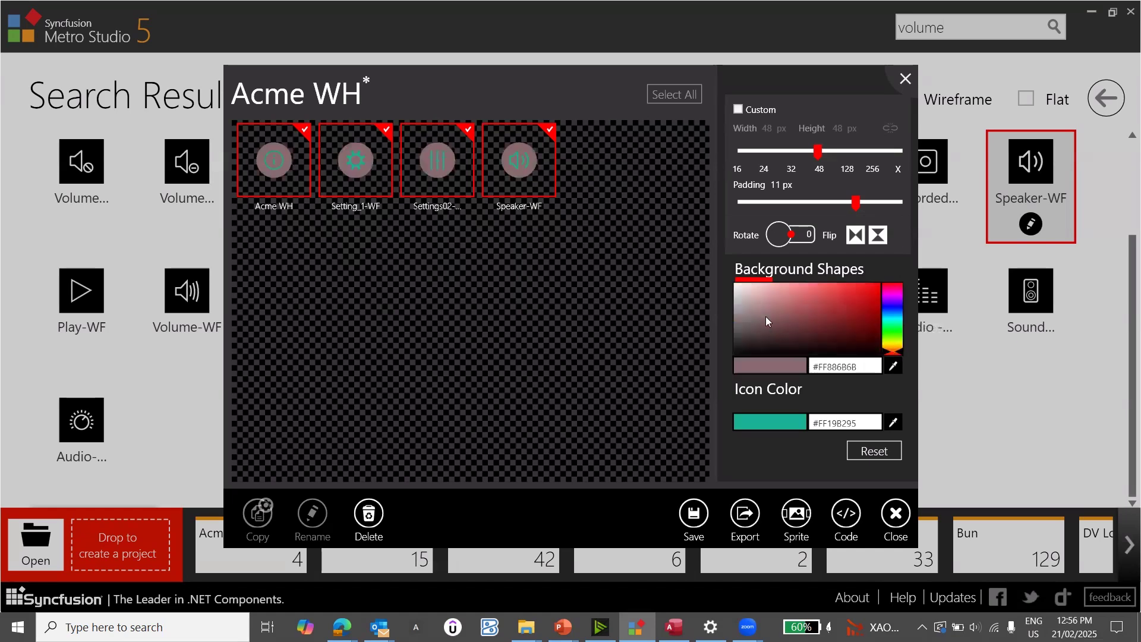
{"action": "left_click", "coordinate": [745, 297]}
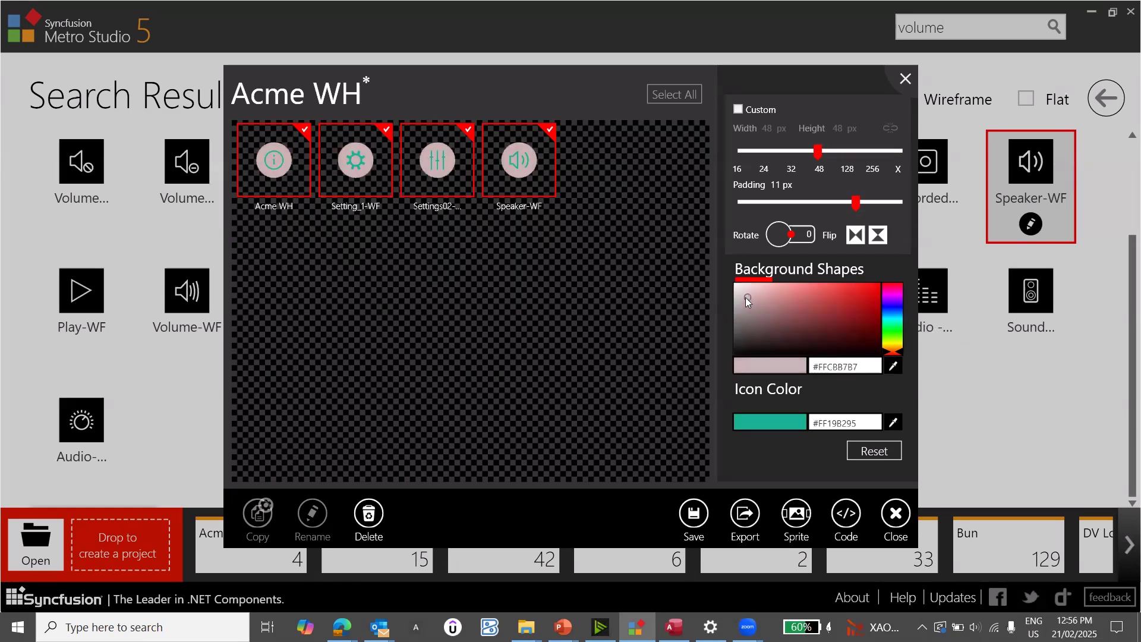
{"action": "left_click", "coordinate": [610, 313]}
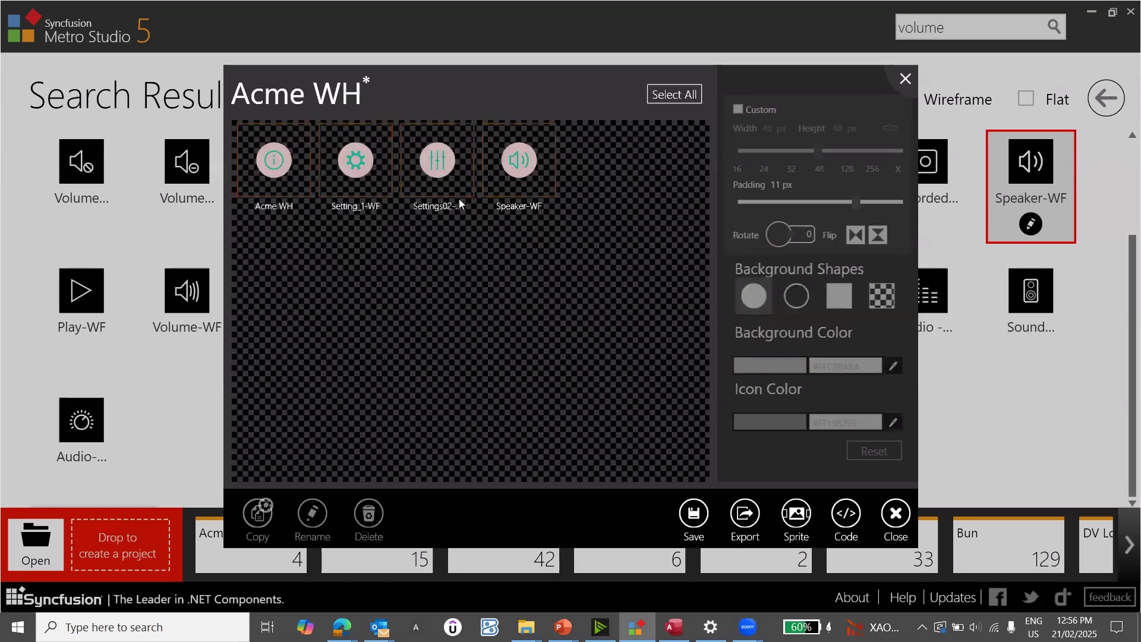
Step: Reselect all four icons, preview the ring and square background shapes, and set the background to transparent
{"action": "left_click_drag", "start_coordinate": [646, 171], "coordinate": [279, 148]}
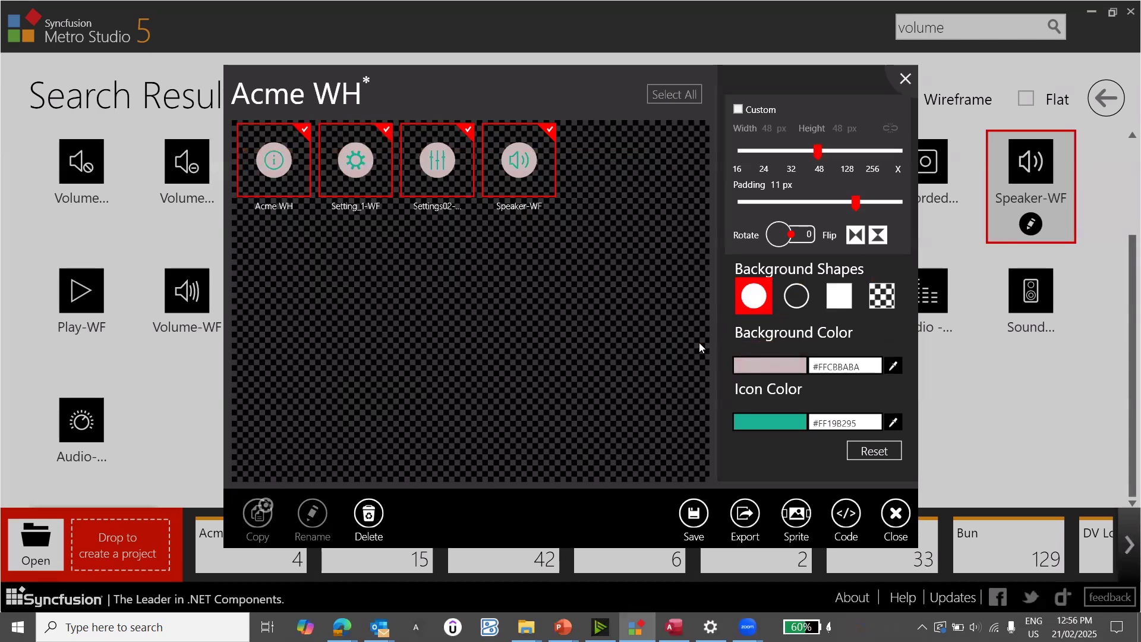
{"action": "left_click", "coordinate": [791, 307]}
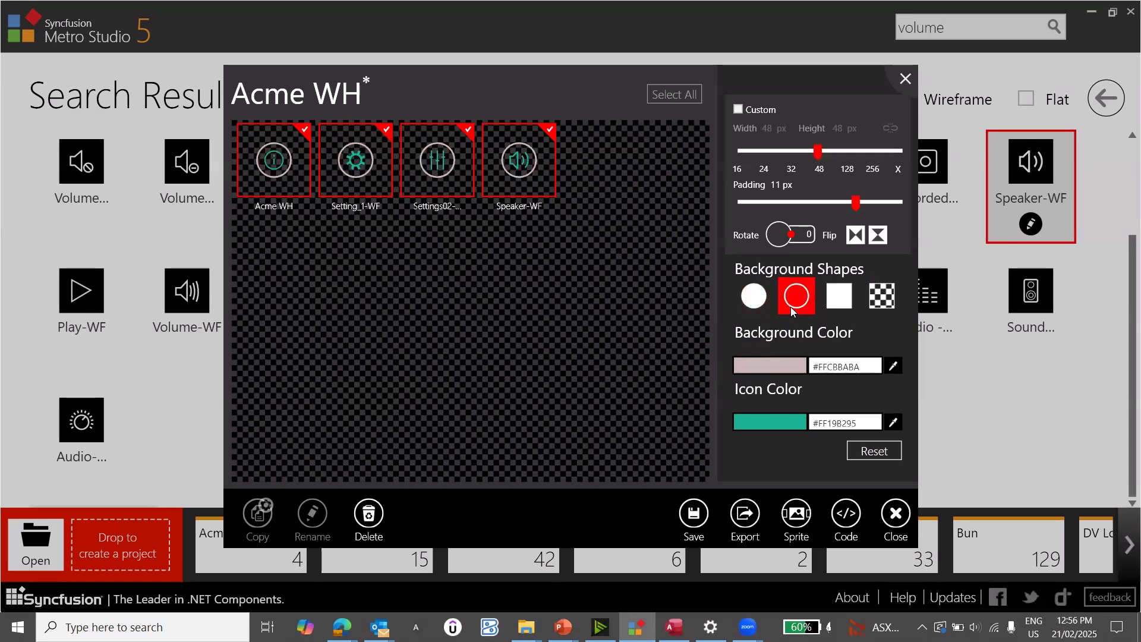
{"action": "left_click", "coordinate": [833, 305]}
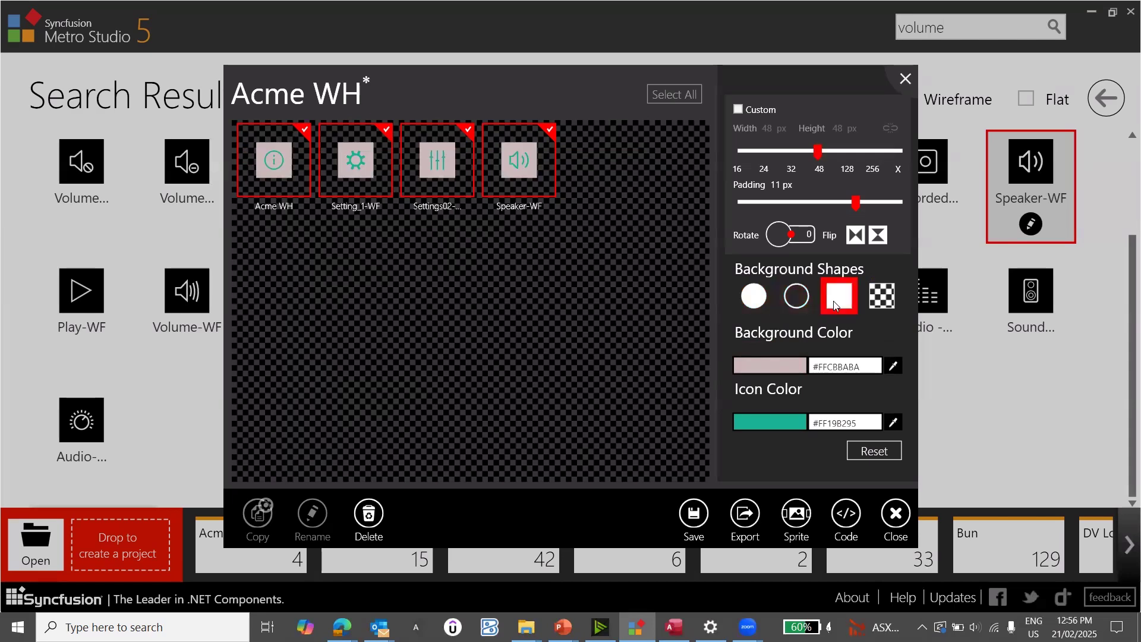
{"action": "left_click", "coordinate": [885, 299]}
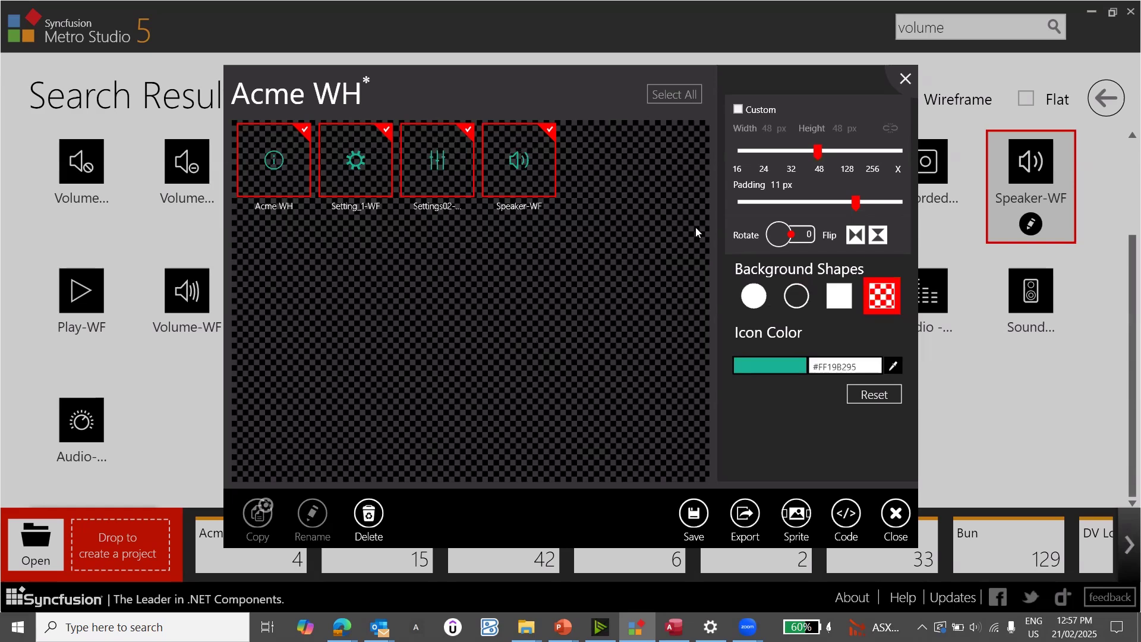
Step: Set the size of all four icons to 256 px and their padding to the maximum, 79 px
{"action": "left_click_drag", "start_coordinate": [821, 154], "coordinate": [863, 163]}
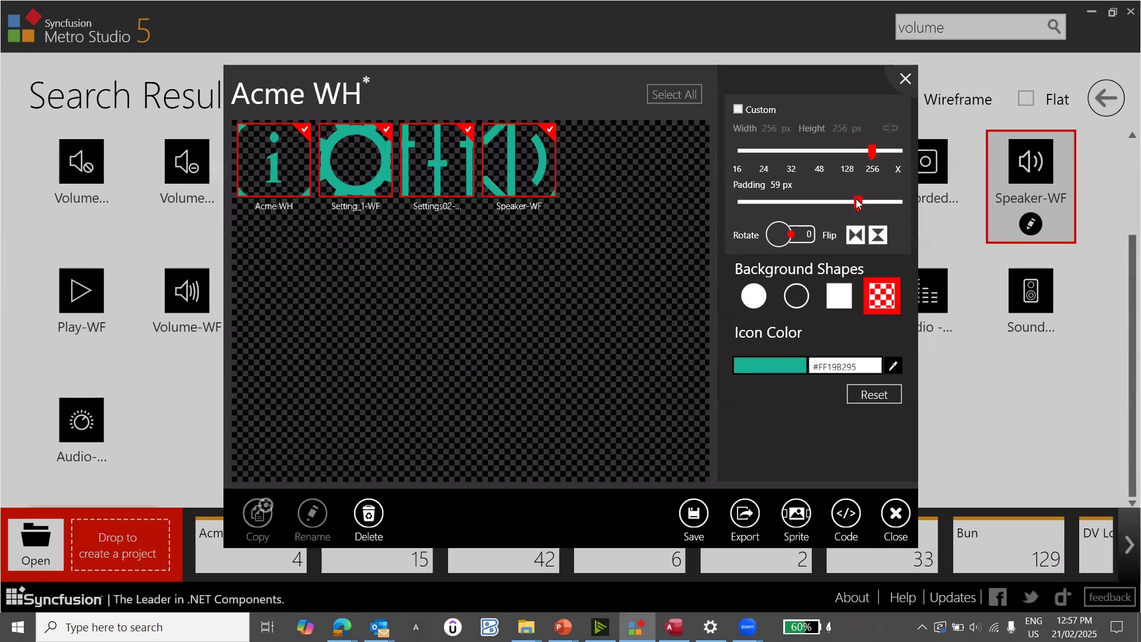
{"action": "left_click_drag", "start_coordinate": [858, 203], "coordinate": [680, 205]}
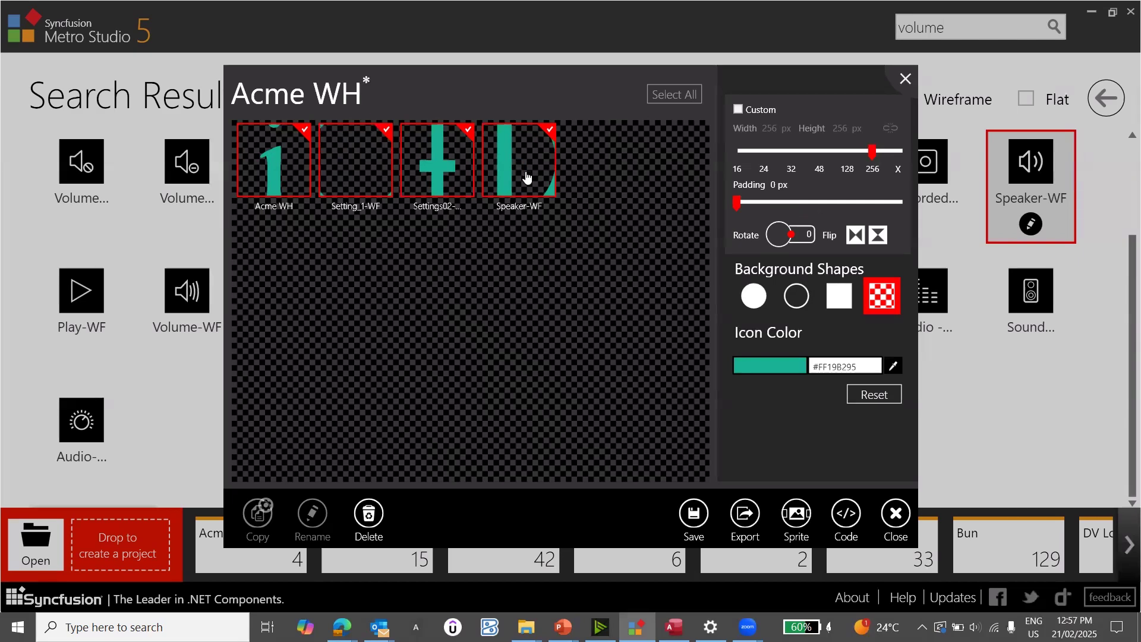
{"action": "left_click", "coordinate": [504, 140]}
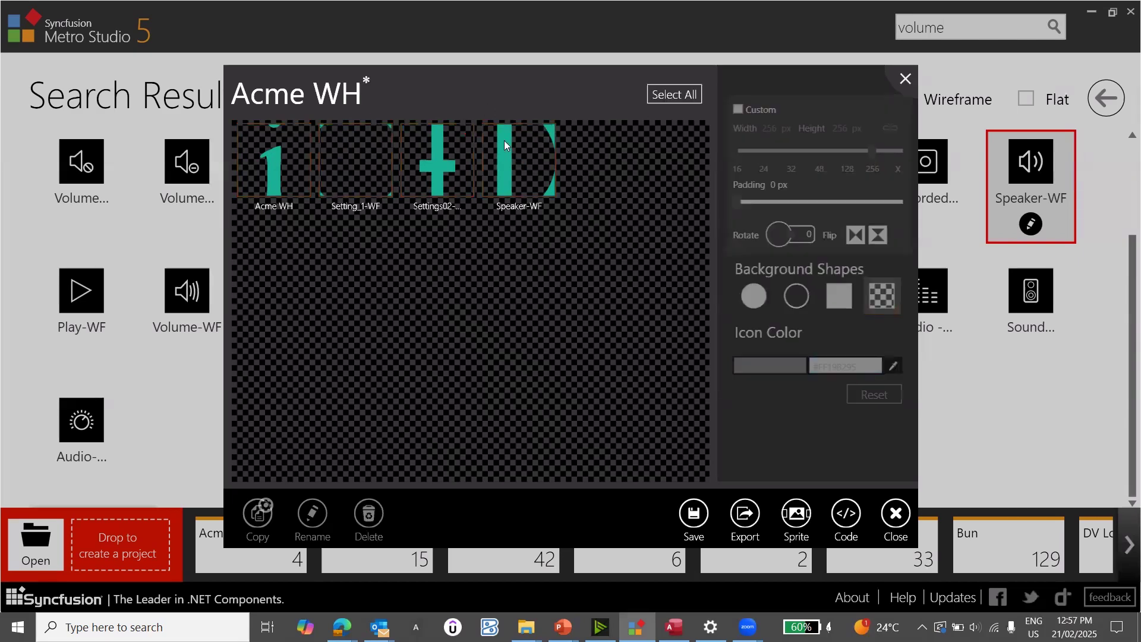
{"action": "left_click_drag", "start_coordinate": [608, 172], "coordinate": [292, 150]}
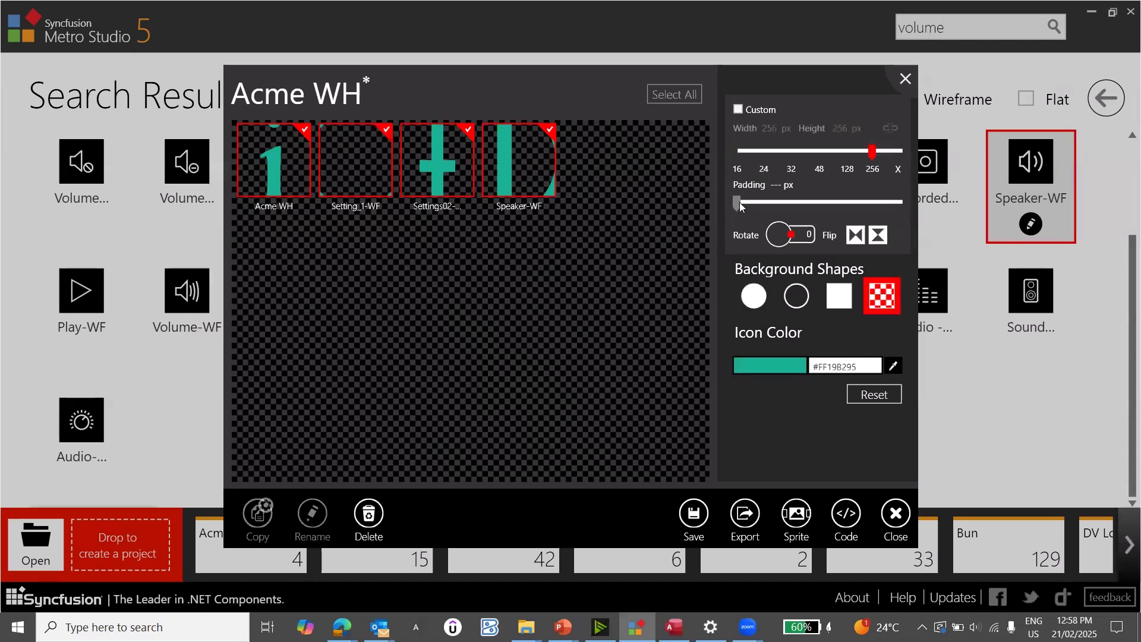
{"action": "left_click_drag", "start_coordinate": [736, 203], "coordinate": [905, 214]}
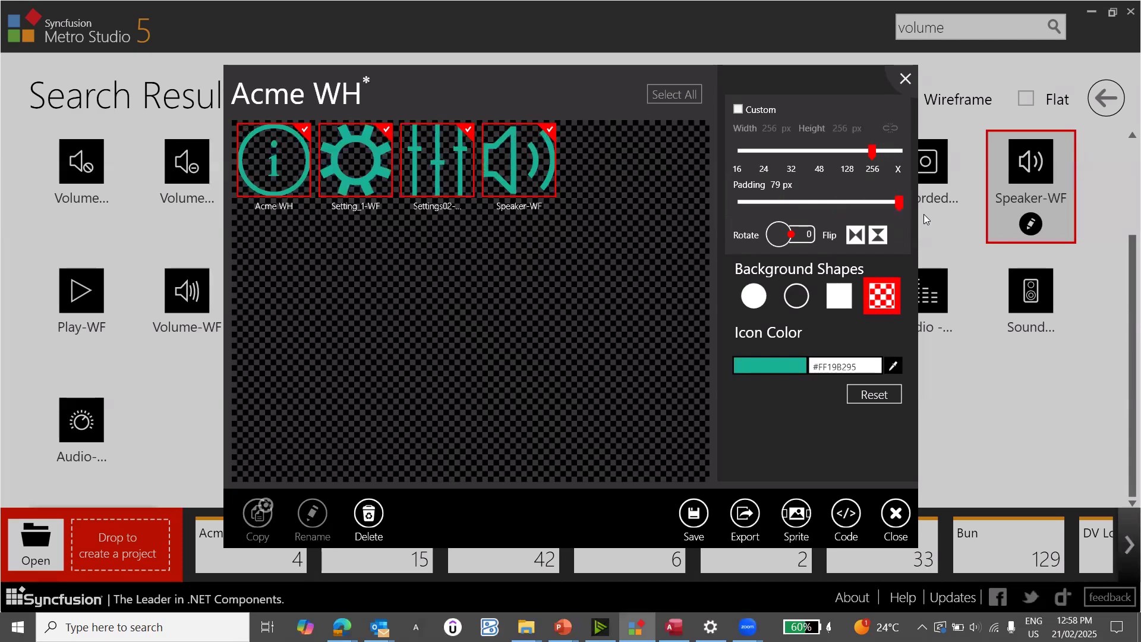
Step: Try a padding of 40 px on the four selected icons and check the report icons listed on the demo slide
{"action": "left_click_drag", "start_coordinate": [924, 213], "coordinate": [667, 193]}
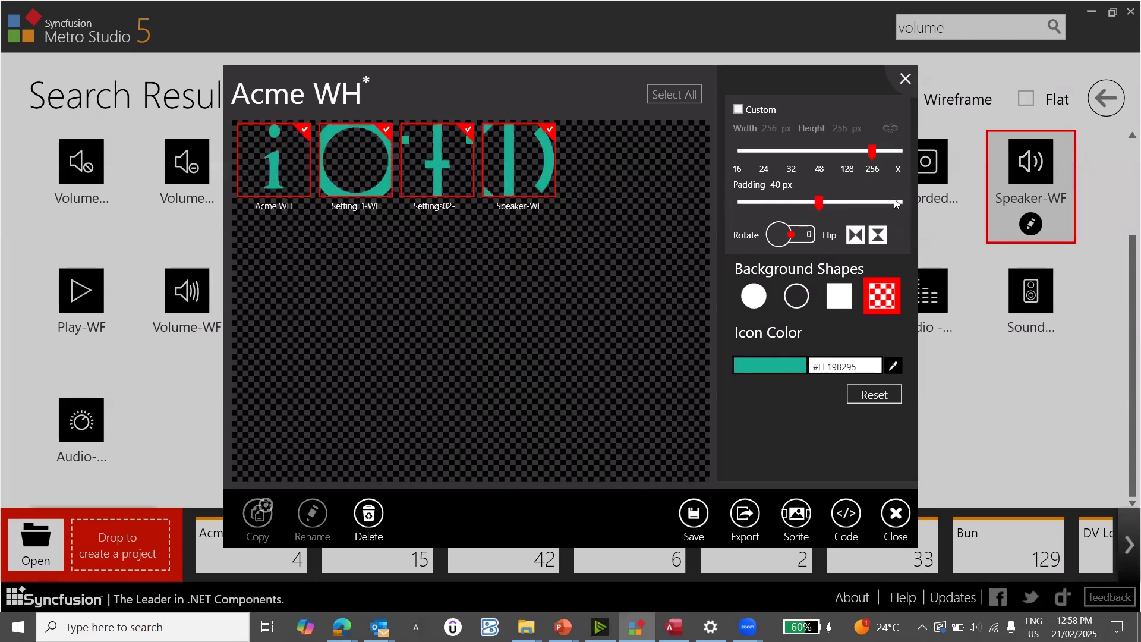
{"action": "key", "text": "alt+Tab"}
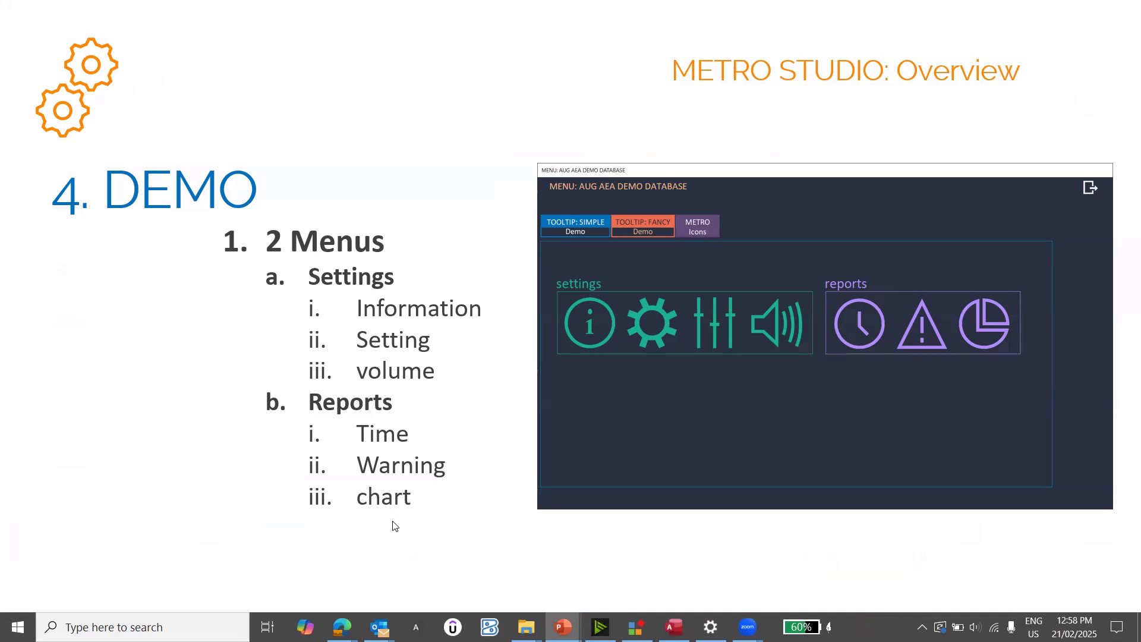
Step: Find Time-WF among the wireframe results for "time" and add it to the Acme WH project
{"action": "key", "text": "alt+Tab"}
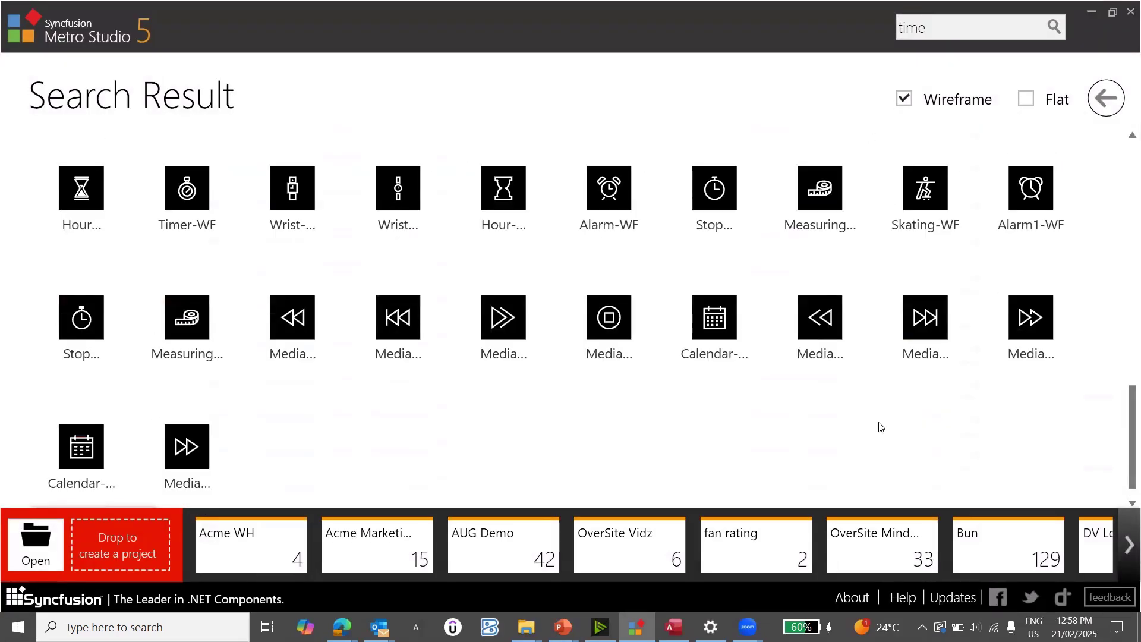
{"action": "scroll", "coordinate": [854, 425], "scroll_direction": "up", "scroll_amount": 1}
{"action": "scroll", "coordinate": [852, 416], "scroll_direction": "up", "scroll_amount": 2}
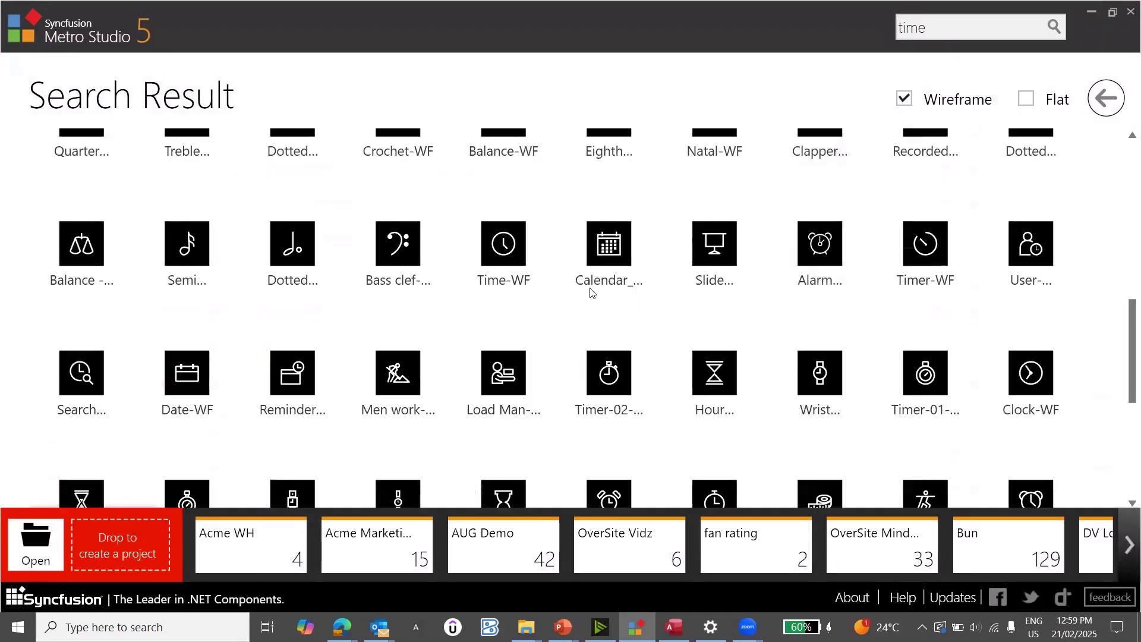
{"action": "left_click_drag", "start_coordinate": [505, 309], "coordinate": [238, 544]}
Step: Search for "warning" and "chart" and add the Warning-WF and Chart-1-WF icons to the Acme WH project
{"action": "double_click", "coordinate": [913, 31]}
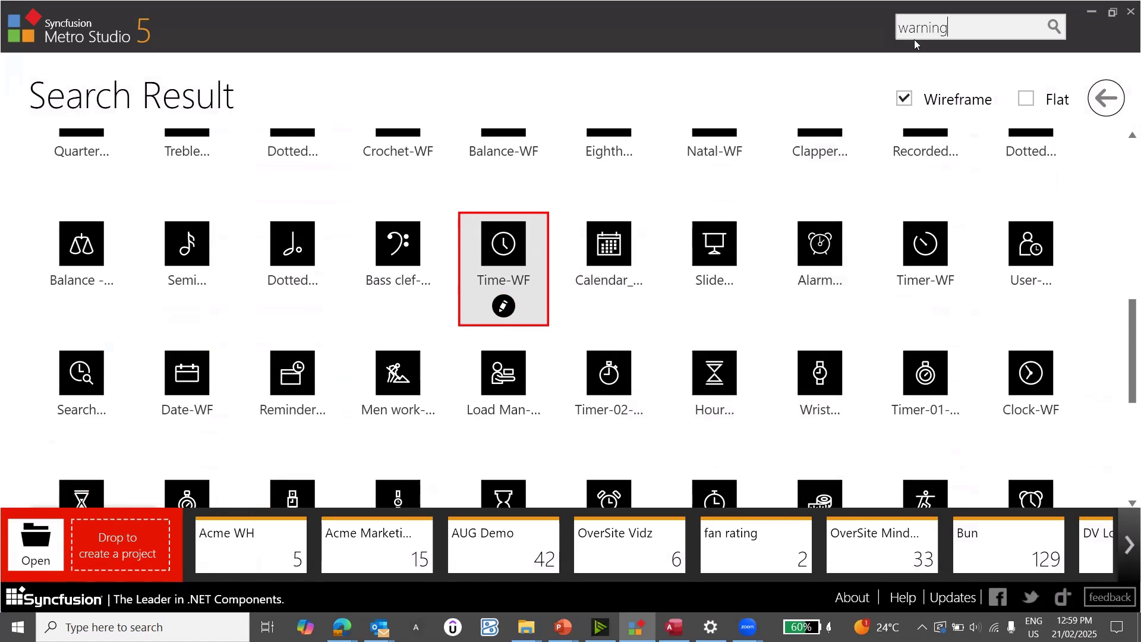
{"action": "key", "text": "Return"}
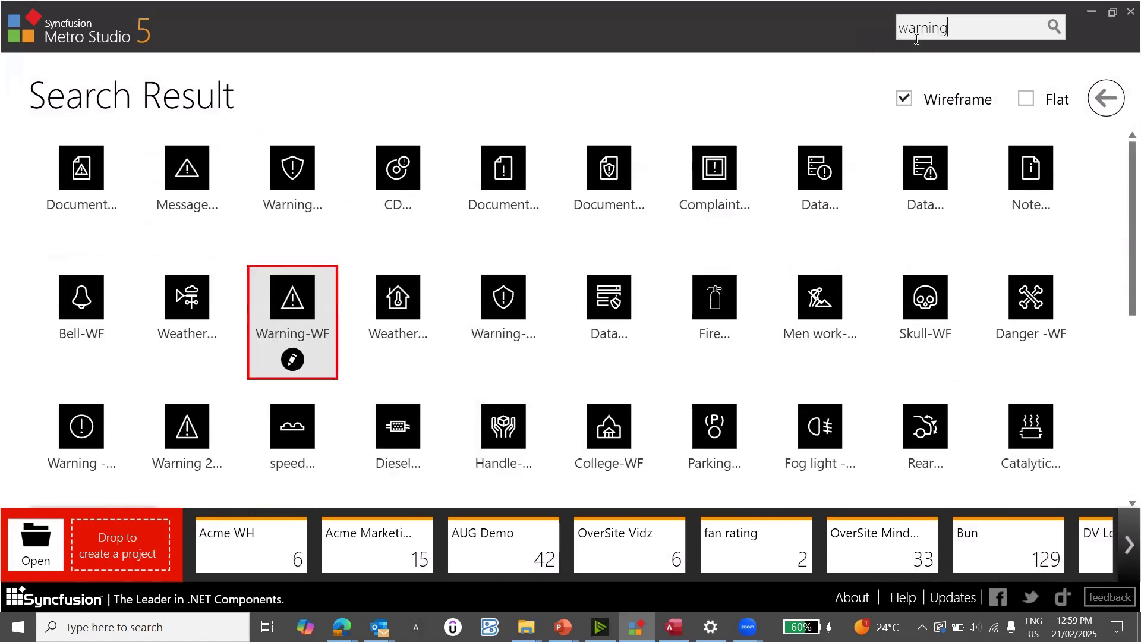
{"action": "double_click", "coordinate": [917, 35]}
{"action": "type", "text": "chart"}
{"action": "key", "text": "Return"}
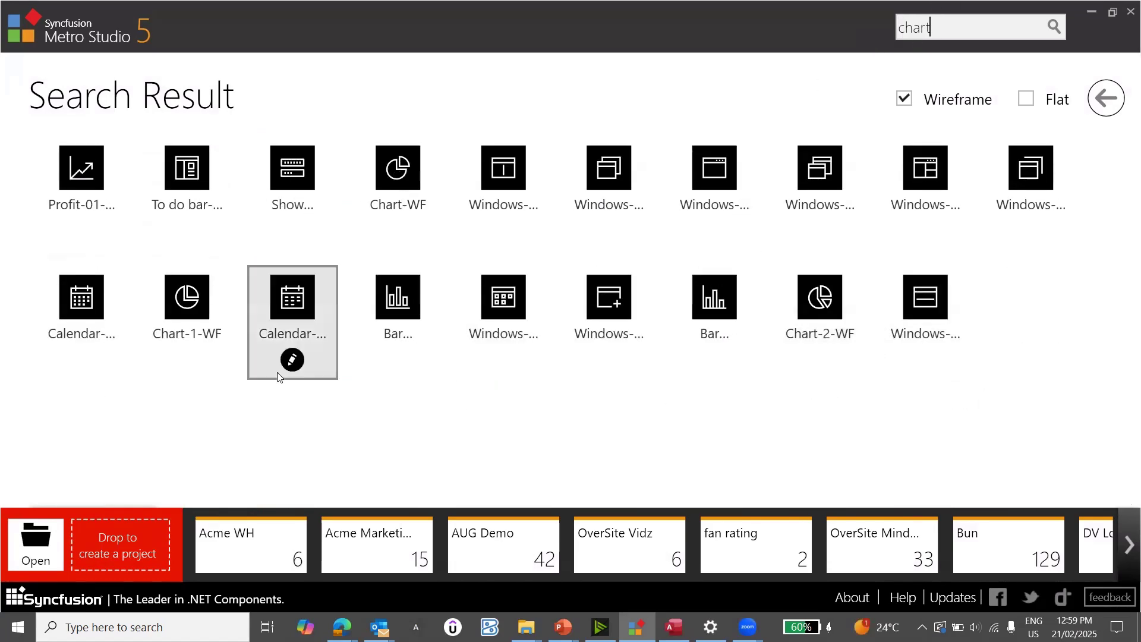
{"action": "left_click_drag", "start_coordinate": [187, 361], "coordinate": [217, 529]}
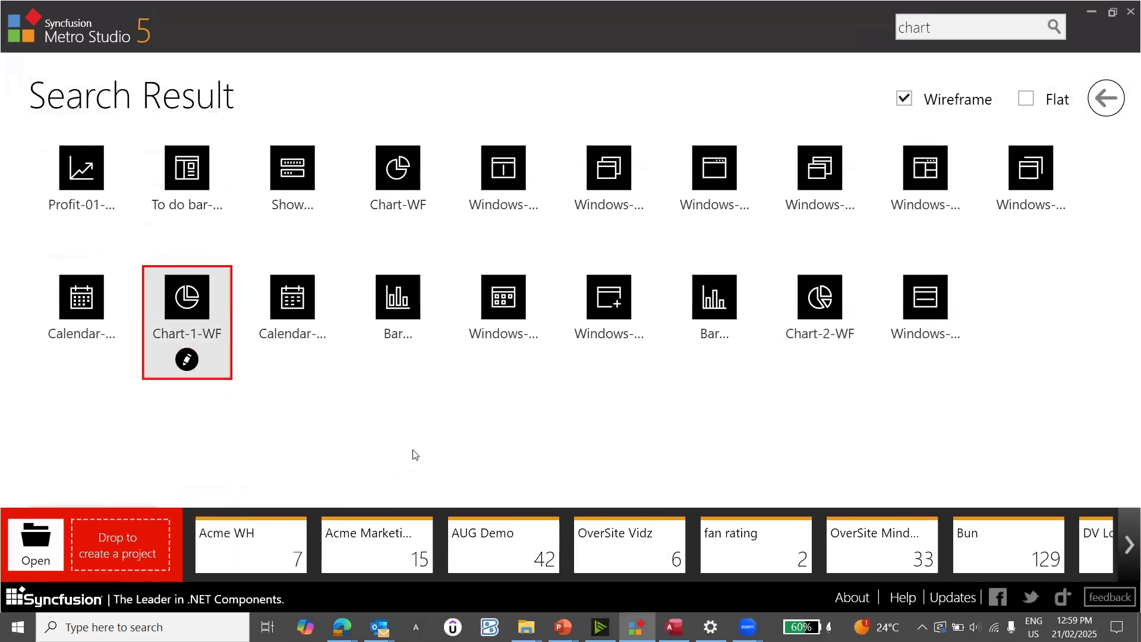
Step: Switch to the Access form and copy the hex code of the reports label's font color, leaving the color unchanged
{"action": "key", "text": "alt+Tab"}
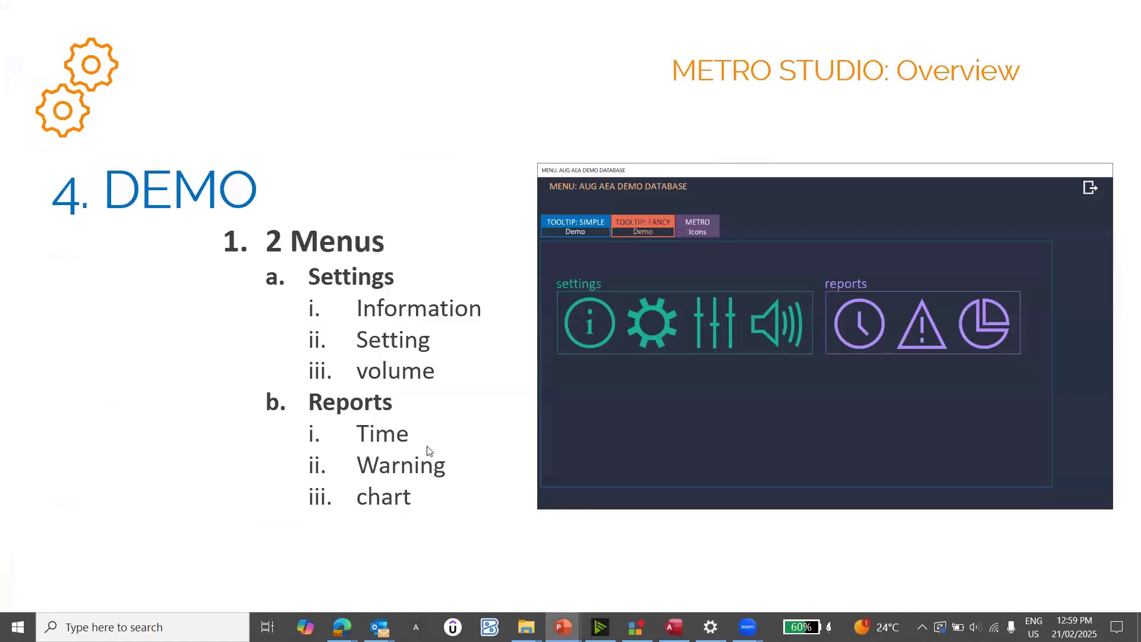
{"action": "key", "text": "alt+Tab"}
{"action": "key", "text": "Tab"}
{"action": "left_click", "coordinate": [672, 270]}
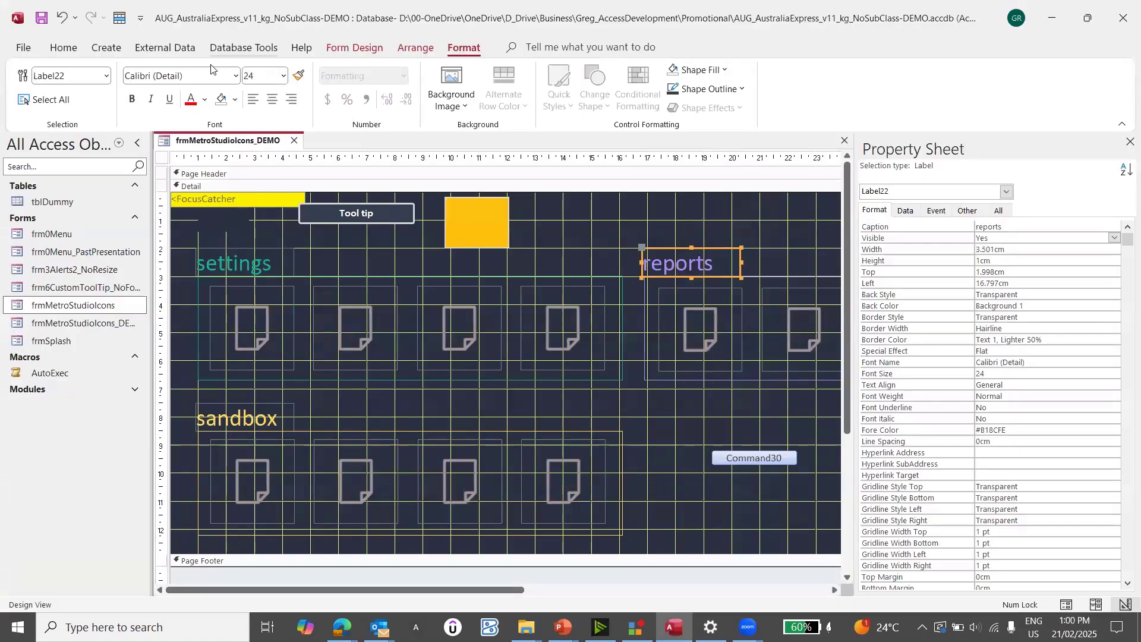
{"action": "left_click", "coordinate": [205, 100]}
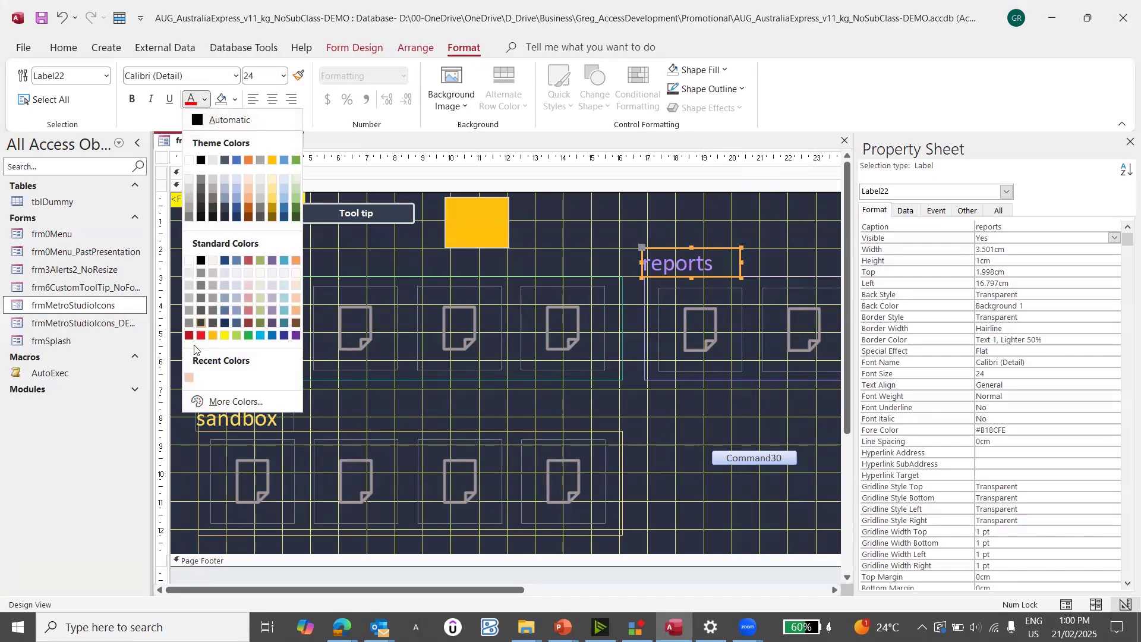
{"action": "left_click", "coordinate": [216, 400]}
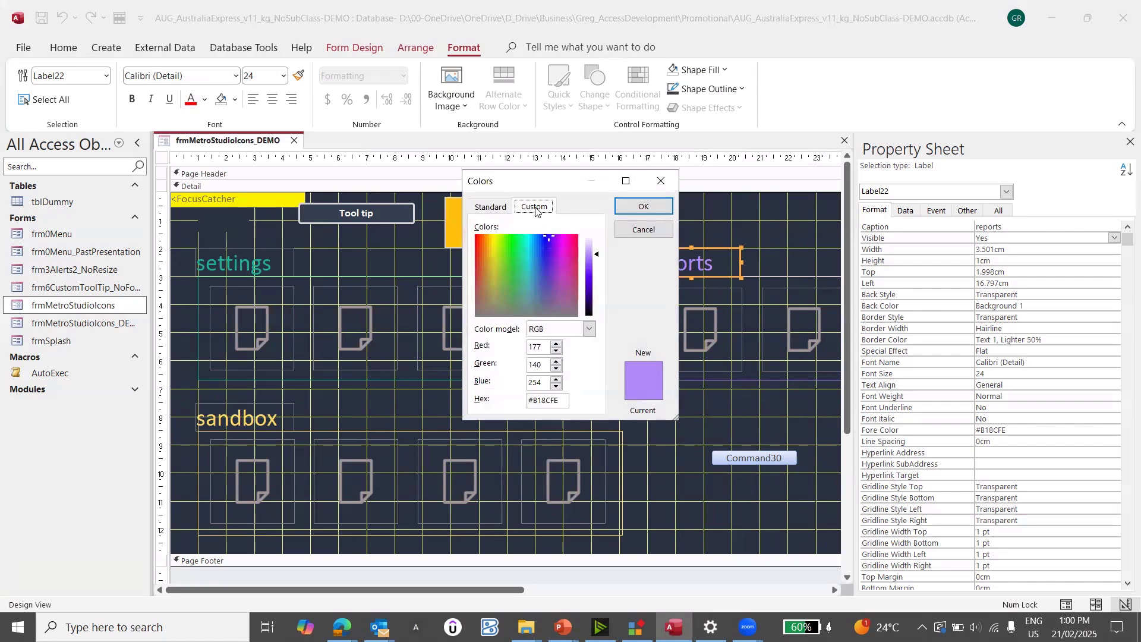
{"action": "left_click_drag", "start_coordinate": [566, 401], "coordinate": [518, 396]}
{"action": "left_click", "coordinate": [644, 232]}
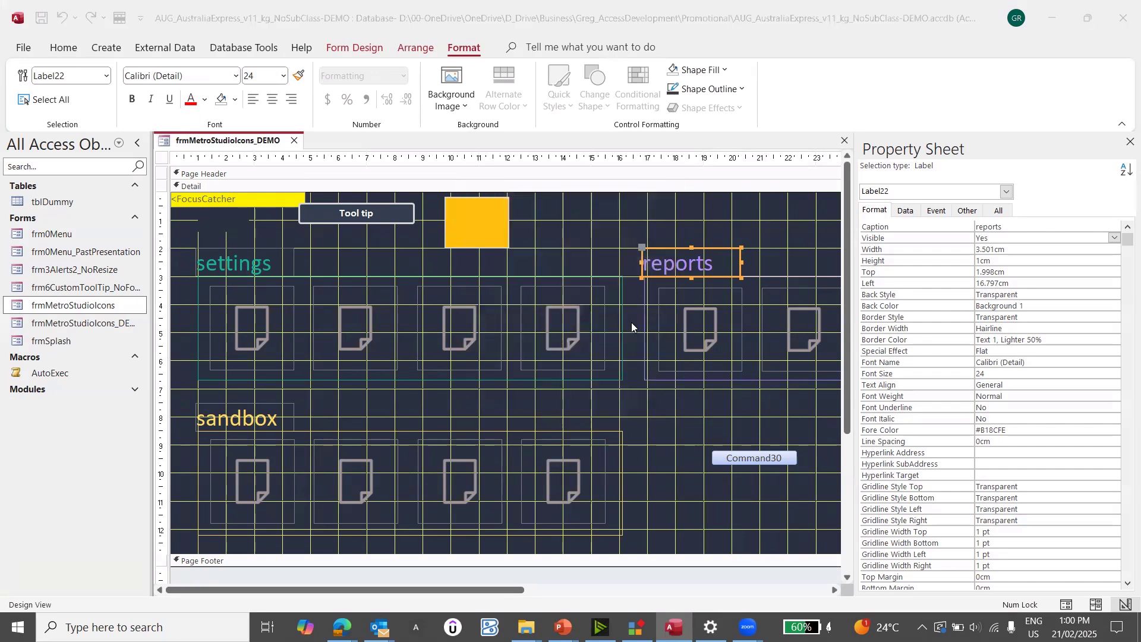
Step: Return to Metro Studio, open Acme WH and set the icon color of the time, warning and chart icons to #B18CFE
{"action": "key", "text": "alt+Tab"}
{"action": "key", "text": "alt+Tab"}
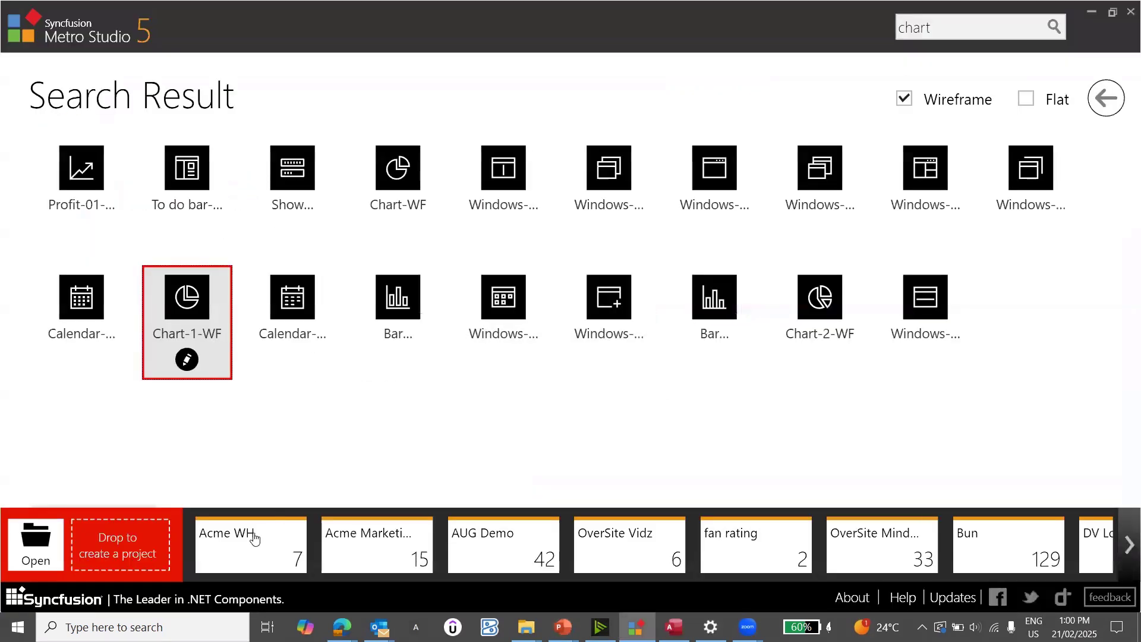
{"action": "left_click", "coordinate": [229, 540]}
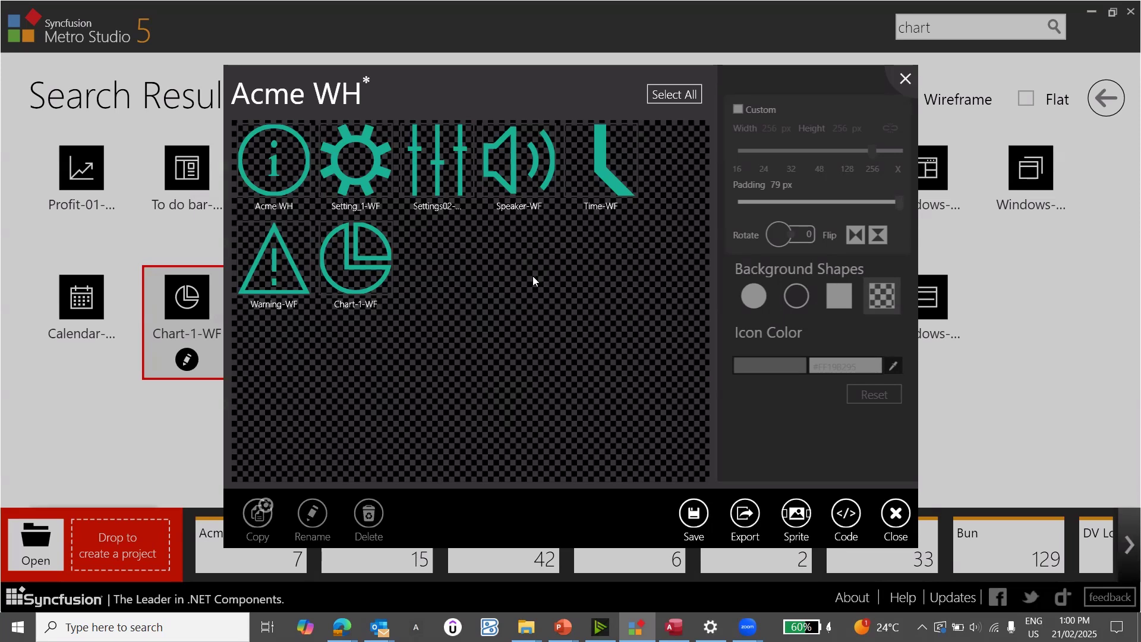
{"action": "left_click", "coordinate": [601, 178]}
{"action": "left_click_drag", "start_coordinate": [517, 292], "coordinate": [285, 259]}
{"action": "left_click", "coordinate": [603, 190]}
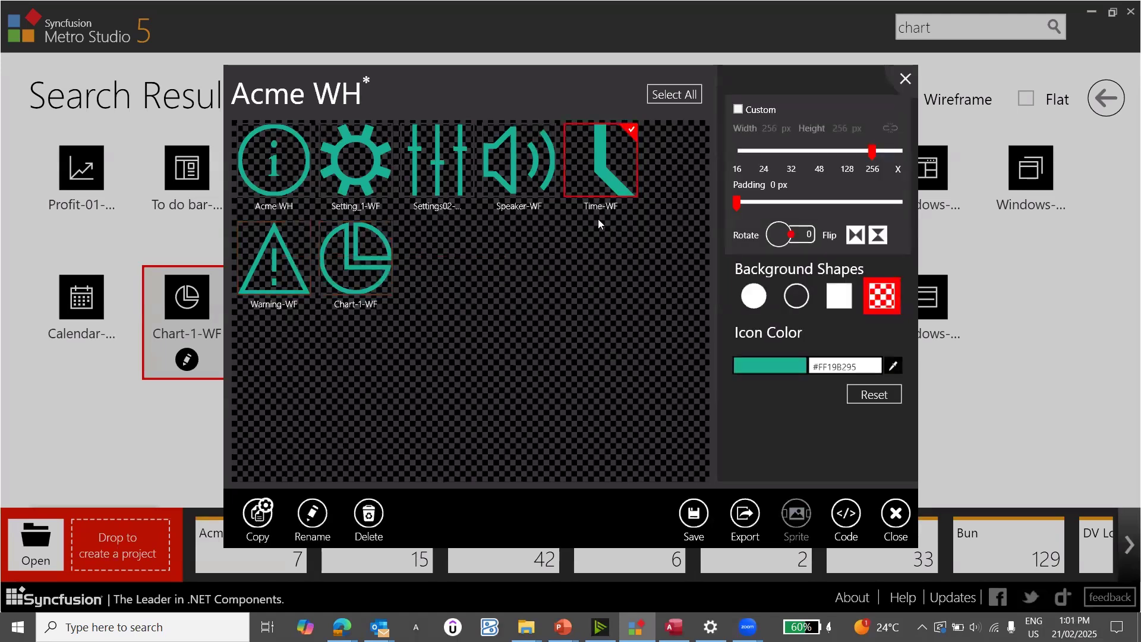
{"action": "left_click", "coordinate": [375, 273], "text": "shift"}
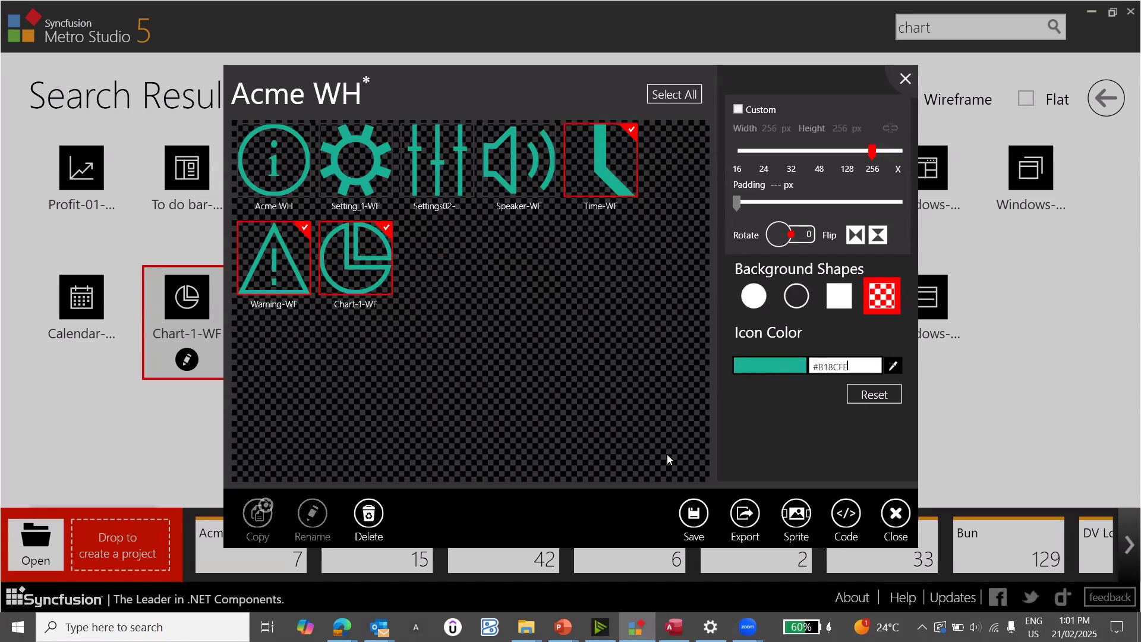
{"action": "key", "text": "Return"}
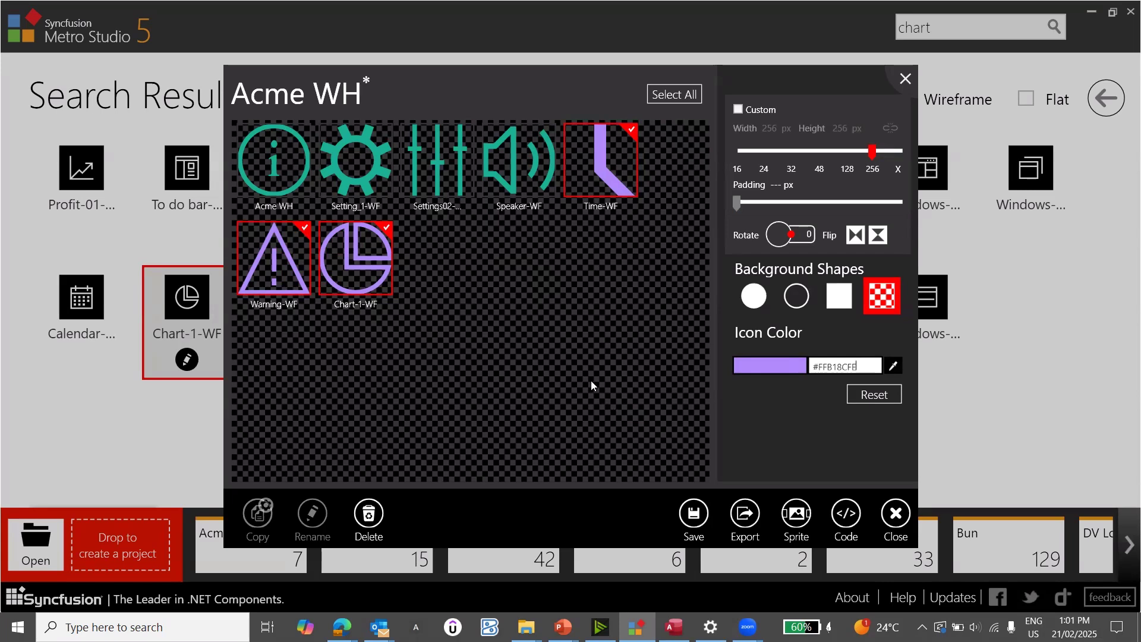
{"action": "left_click", "coordinate": [565, 337]}
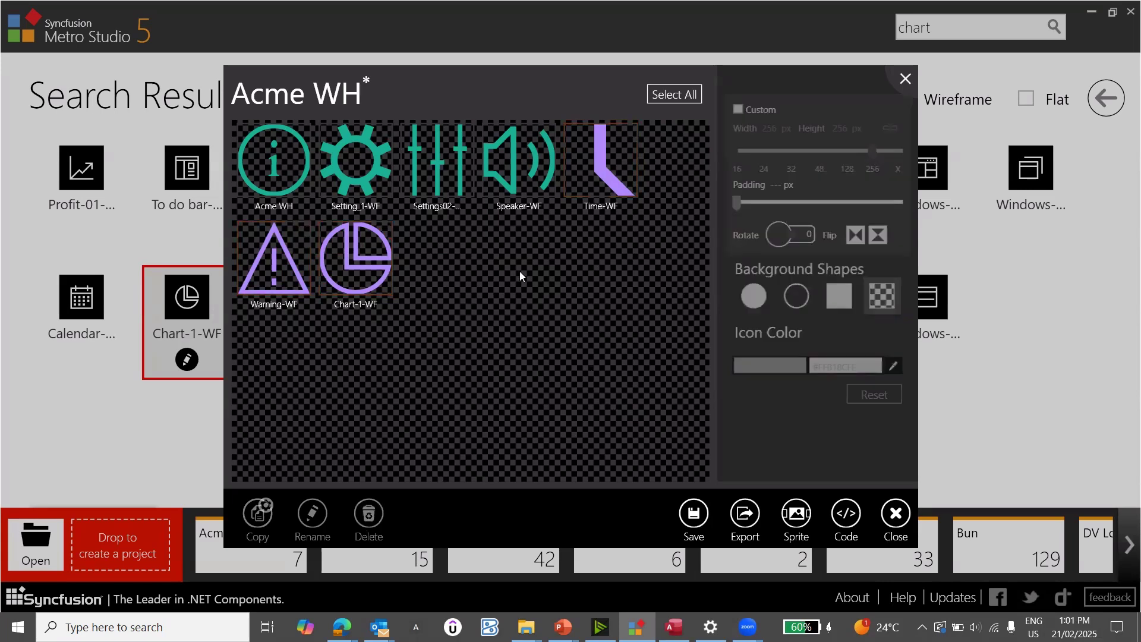
Step: Set the padding of the time, warning and chart icons to 0 px and save the Acme WH project
{"action": "left_click_drag", "start_coordinate": [519, 271], "coordinate": [319, 208]}
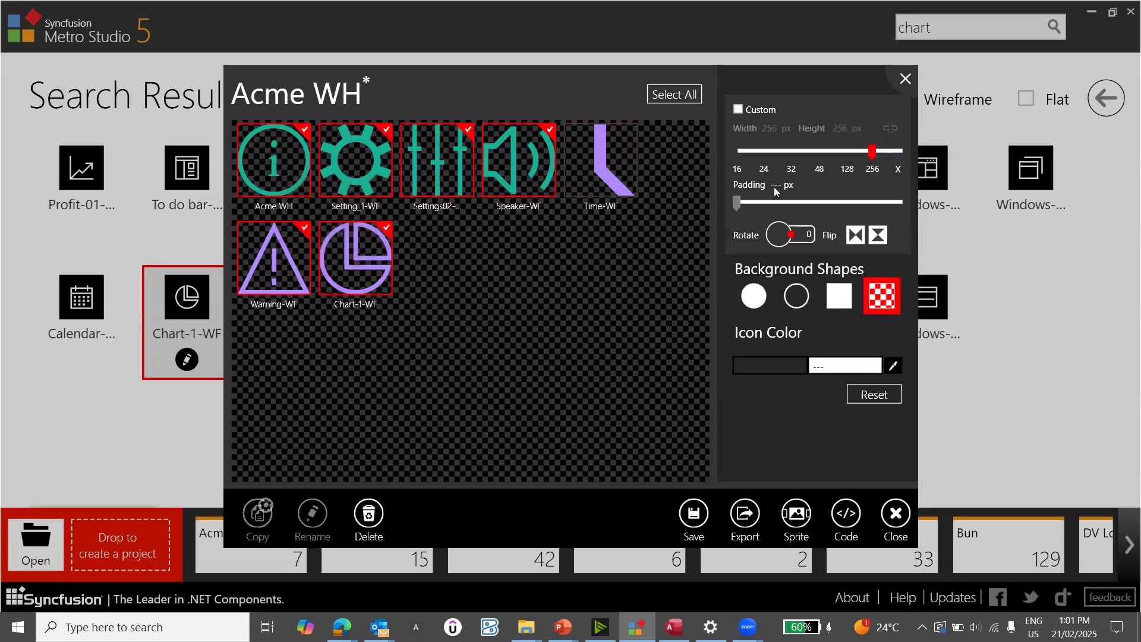
{"action": "left_click", "coordinate": [553, 239]}
{"action": "left_click_drag", "start_coordinate": [764, 202], "coordinate": [720, 200]}
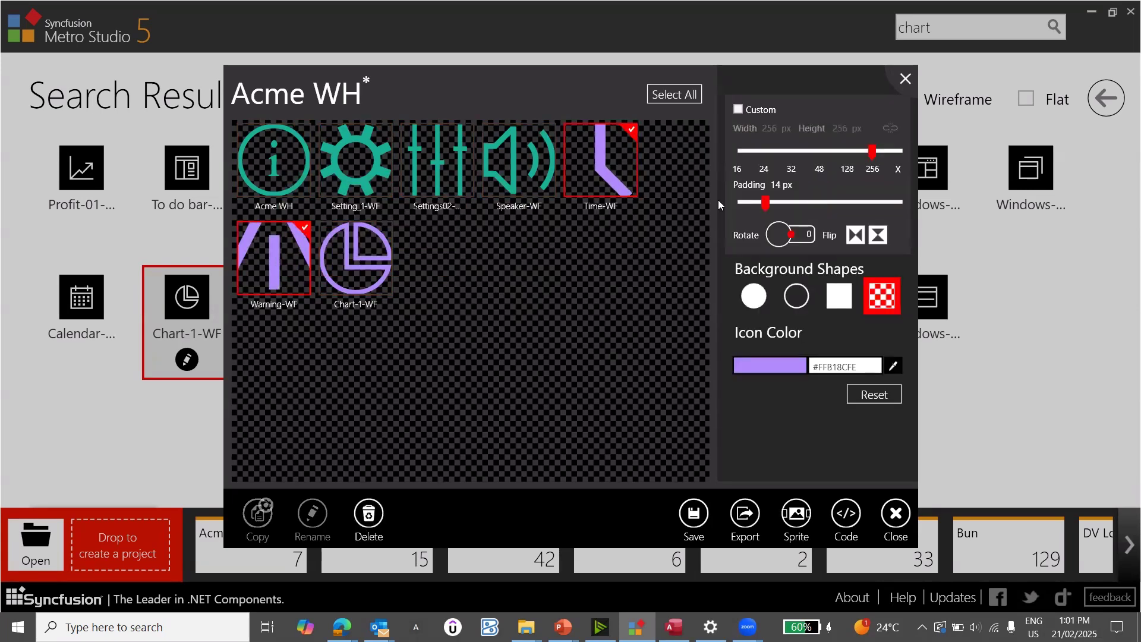
{"action": "left_click", "coordinate": [343, 237]}
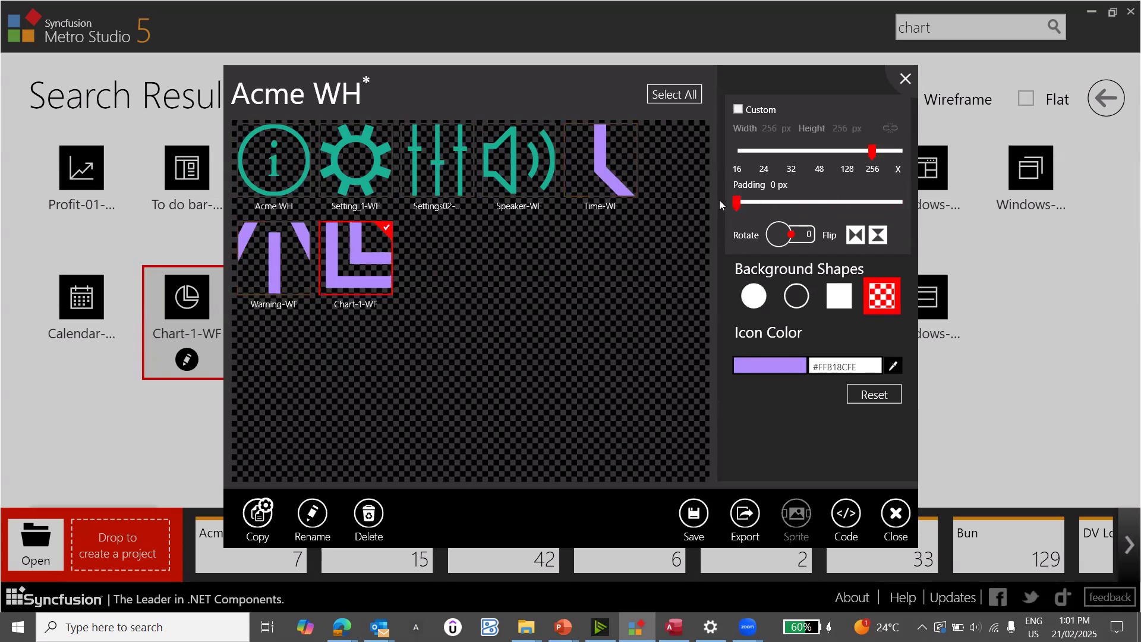
{"action": "left_click", "coordinate": [585, 191]}
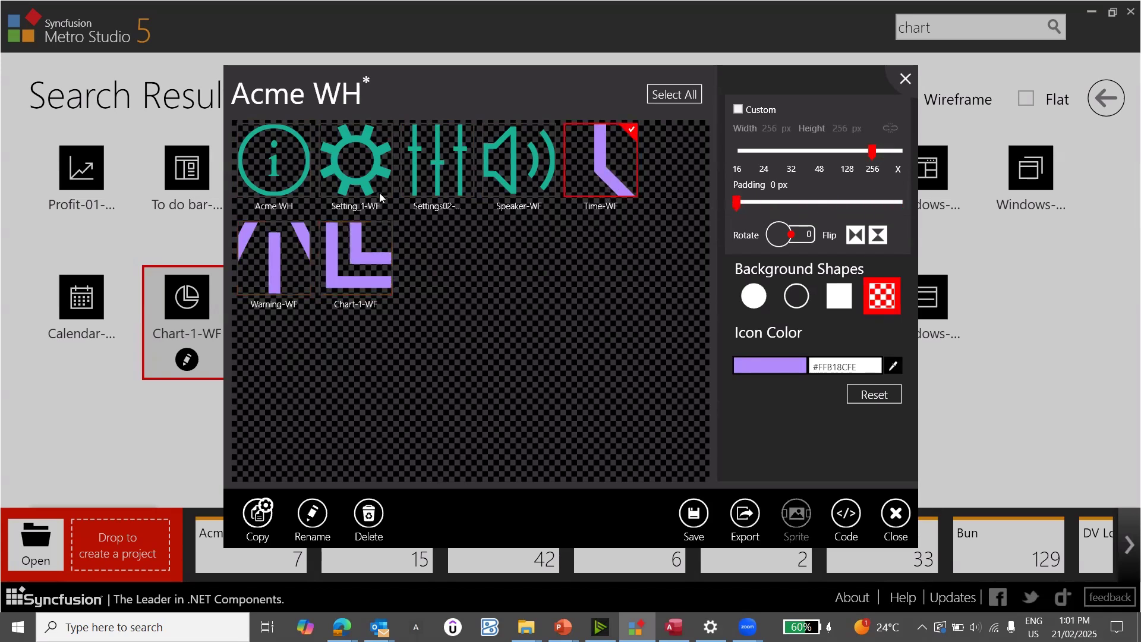
{"action": "left_click", "coordinate": [485, 314]}
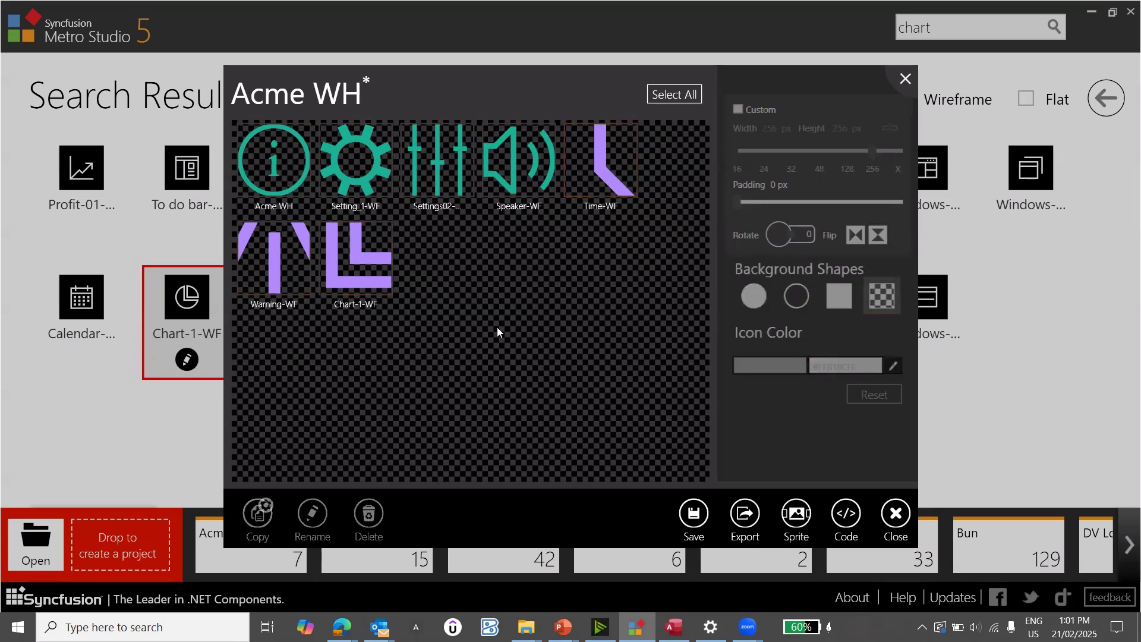
{"action": "left_click", "coordinate": [693, 512]}
Step: Select all seven icons, export them as PNG files to the Acme_Warehousing folder and view the exported files
{"action": "left_click_drag", "start_coordinate": [489, 339], "coordinate": [262, 167]}
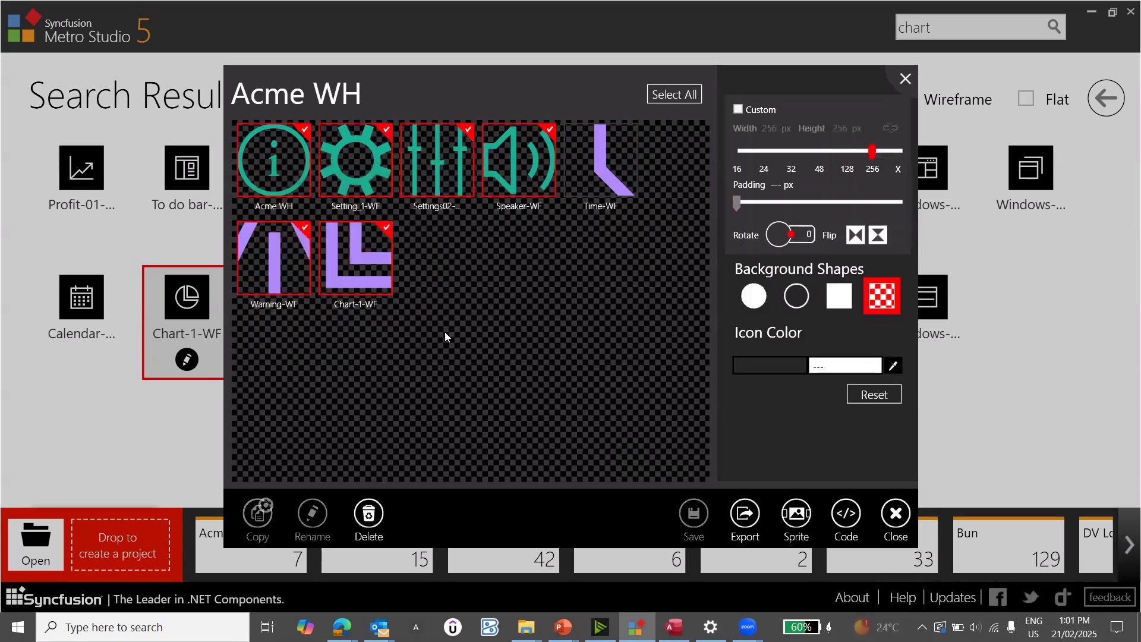
{"action": "left_click", "coordinate": [533, 309]}
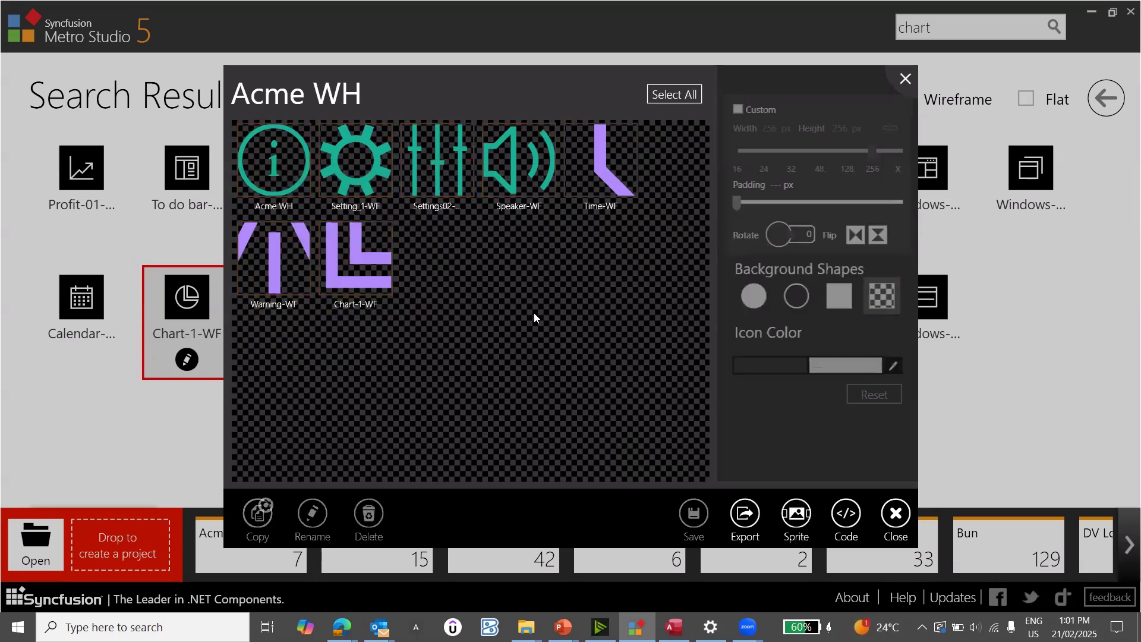
{"action": "key", "text": "ctrl+a"}
{"action": "left_click", "coordinate": [533, 313]}
{"action": "key", "text": "ctrl+a"}
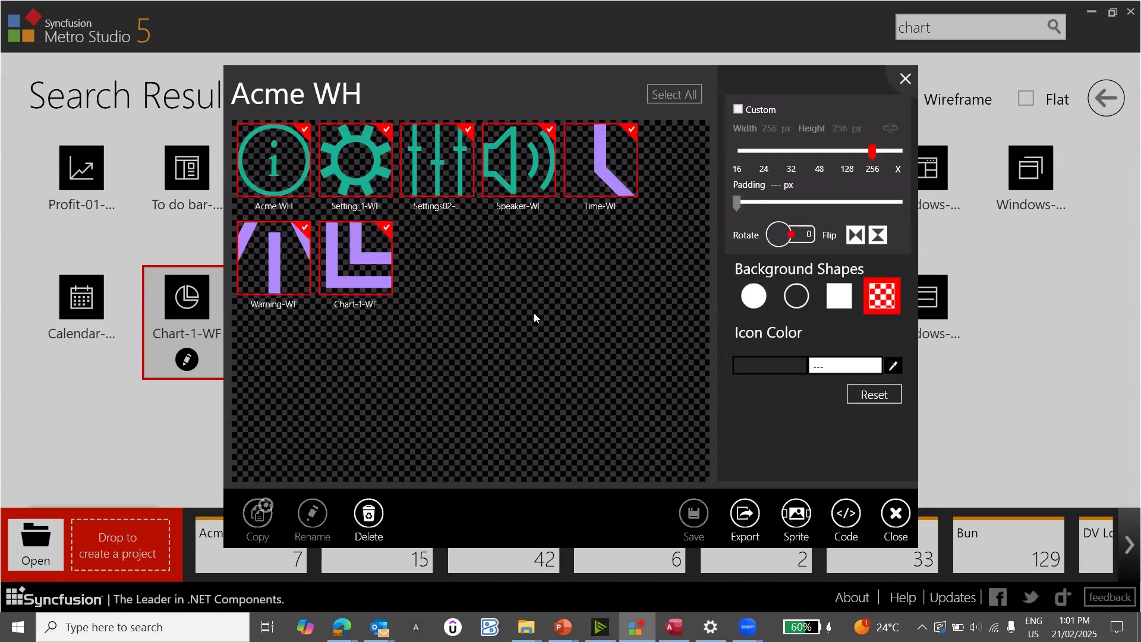
{"action": "left_click", "coordinate": [745, 515]}
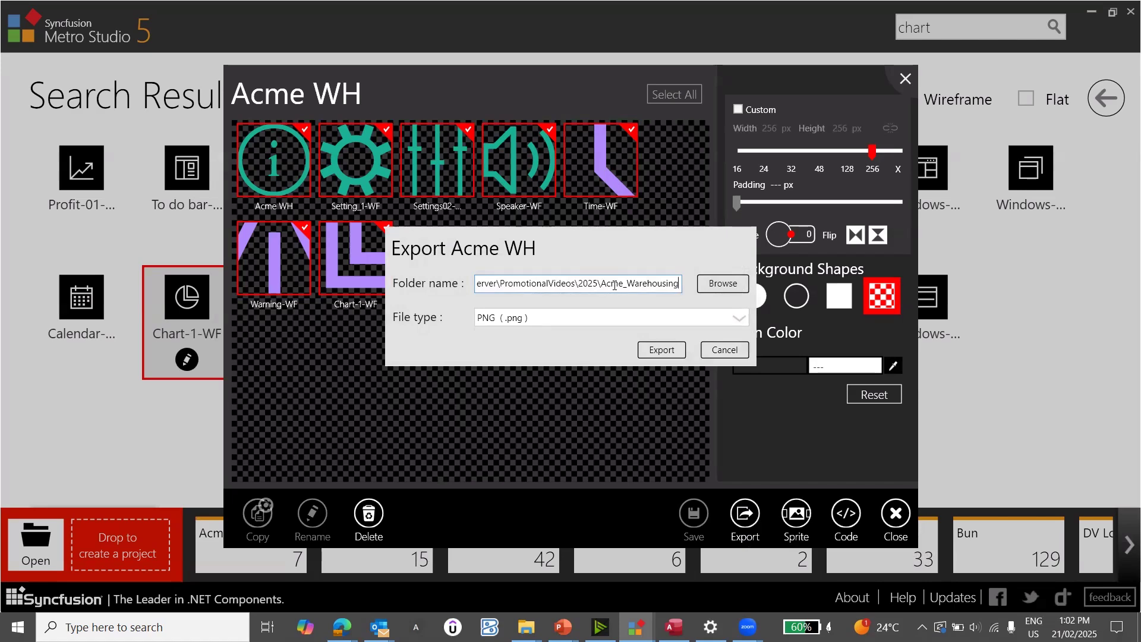
{"action": "left_click", "coordinate": [664, 350]}
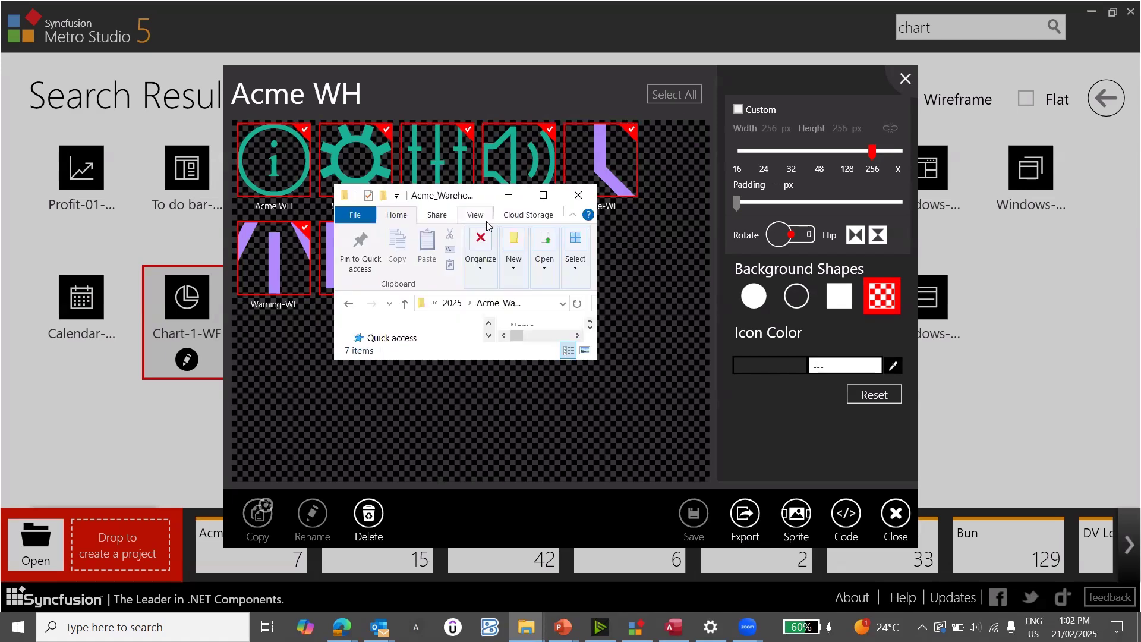
{"action": "left_click", "coordinate": [544, 196]}
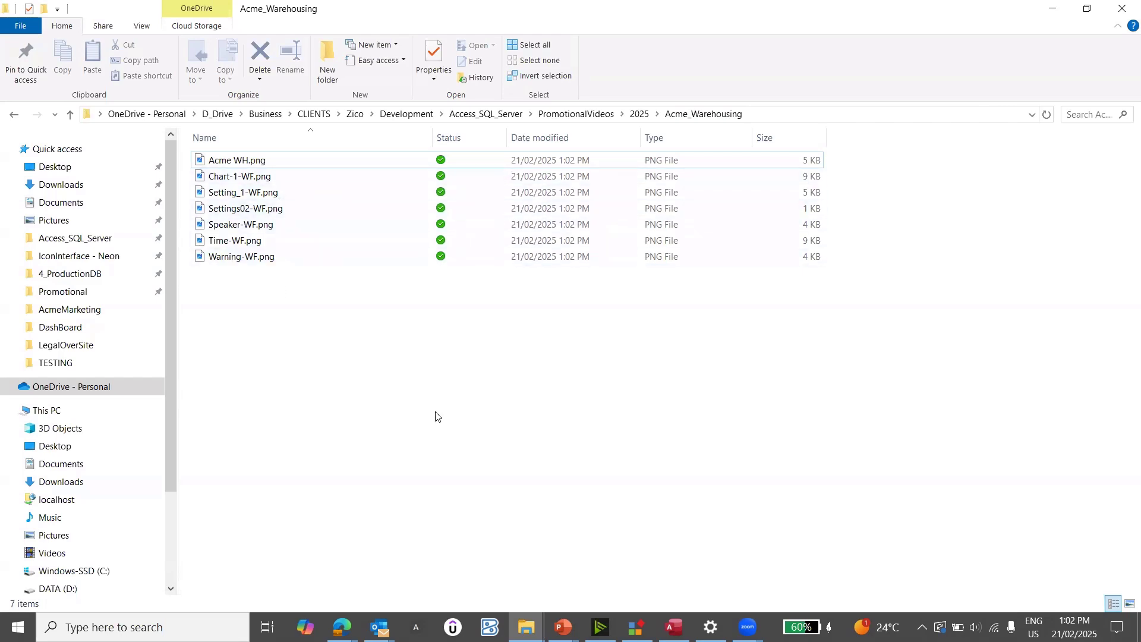
Step: Switch to the Access form and set the picture of the first settings placeholder to Acme WH.png from the Acme_Warehousing folder
{"action": "key", "text": "alt+Tab"}
{"action": "key", "text": "alt+Tab"}
{"action": "key", "text": "alt+Tab"}
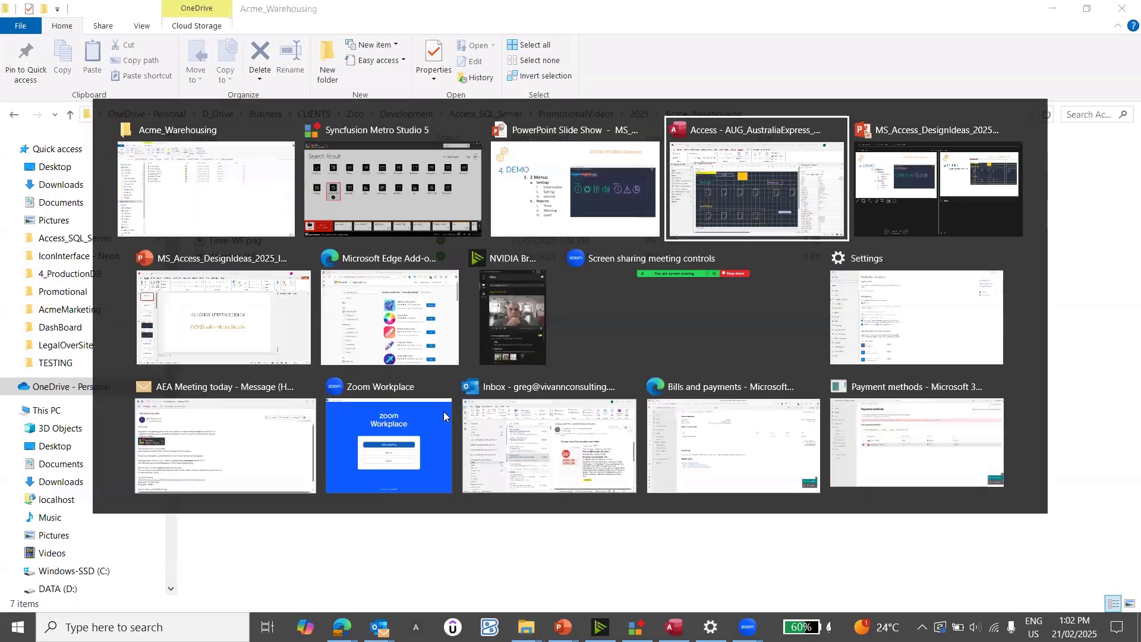
{"action": "left_click", "coordinate": [265, 334]}
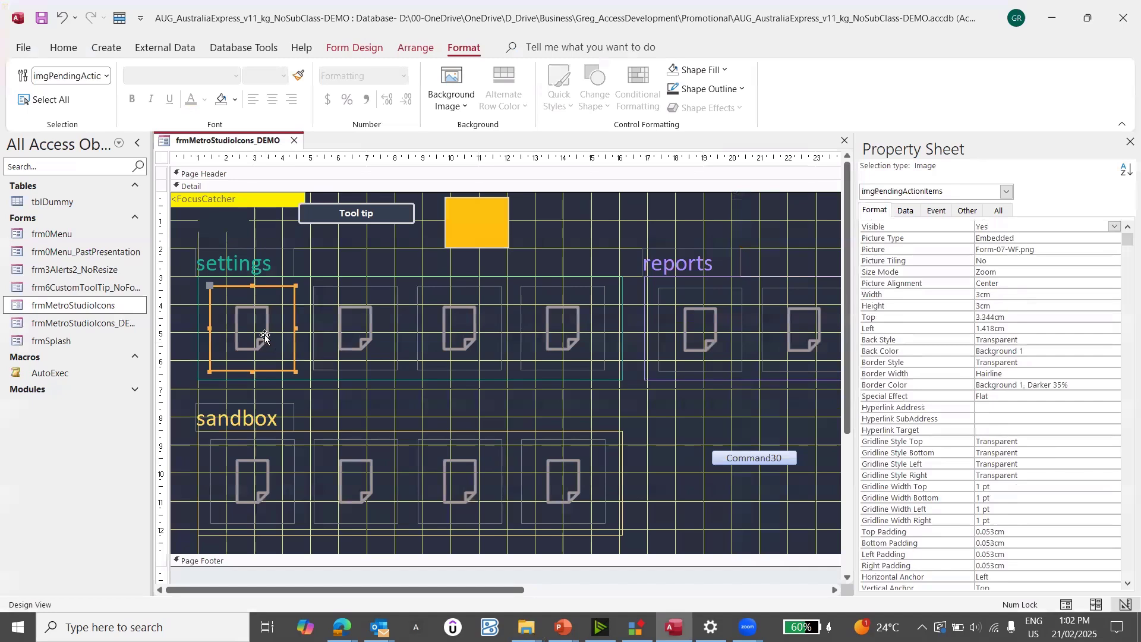
{"action": "key", "text": "alt+Tab"}
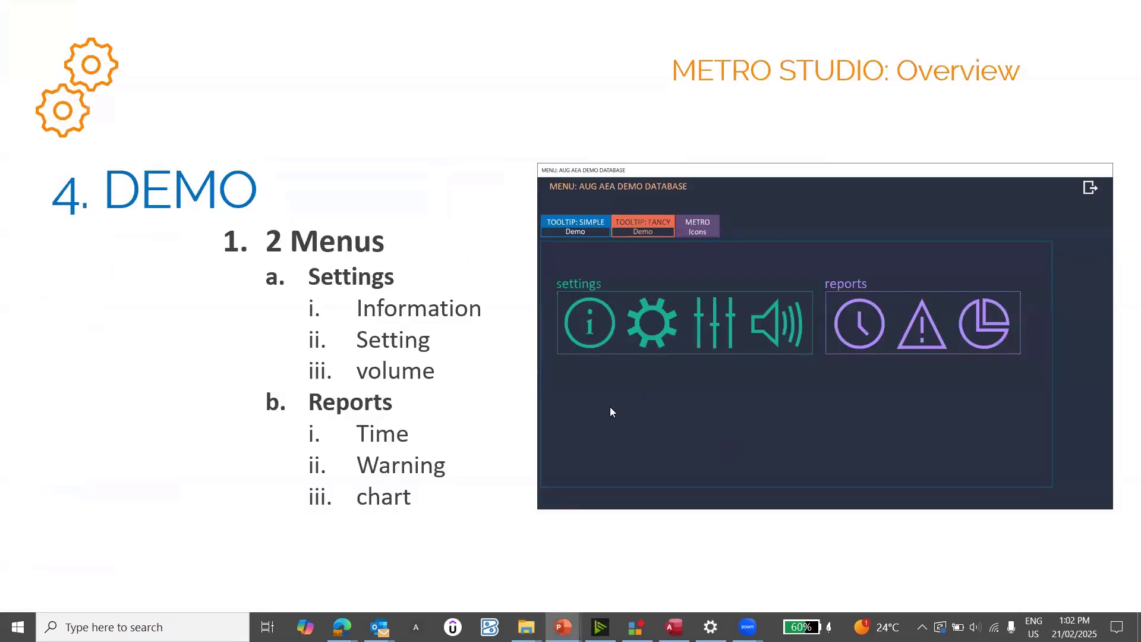
{"action": "key", "text": "alt+Tab"}
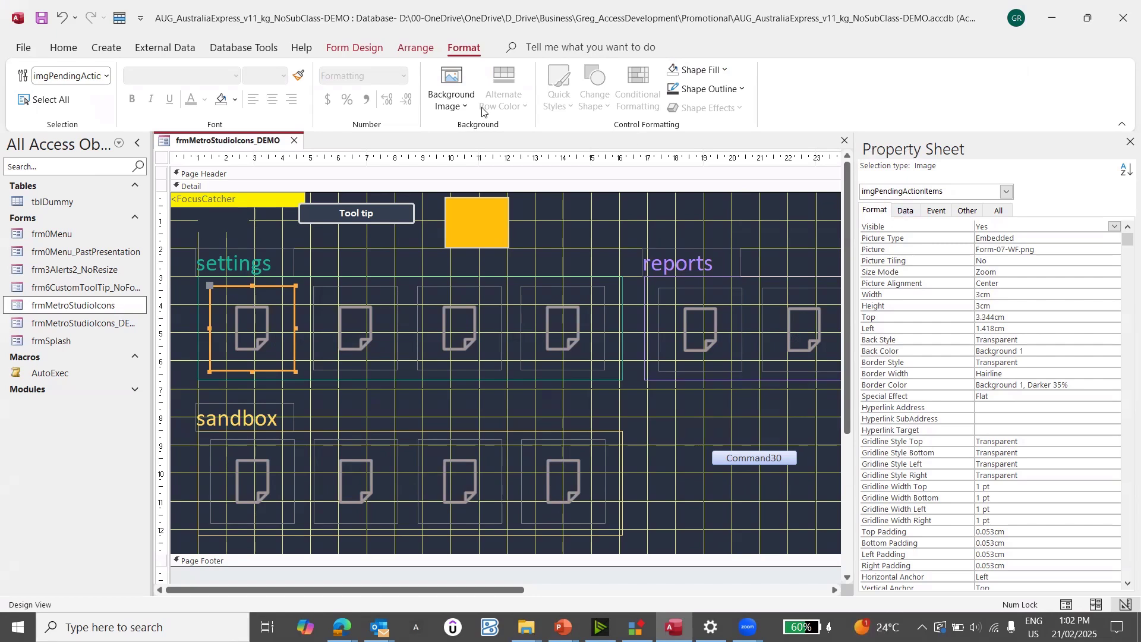
{"action": "left_click", "coordinate": [359, 47]}
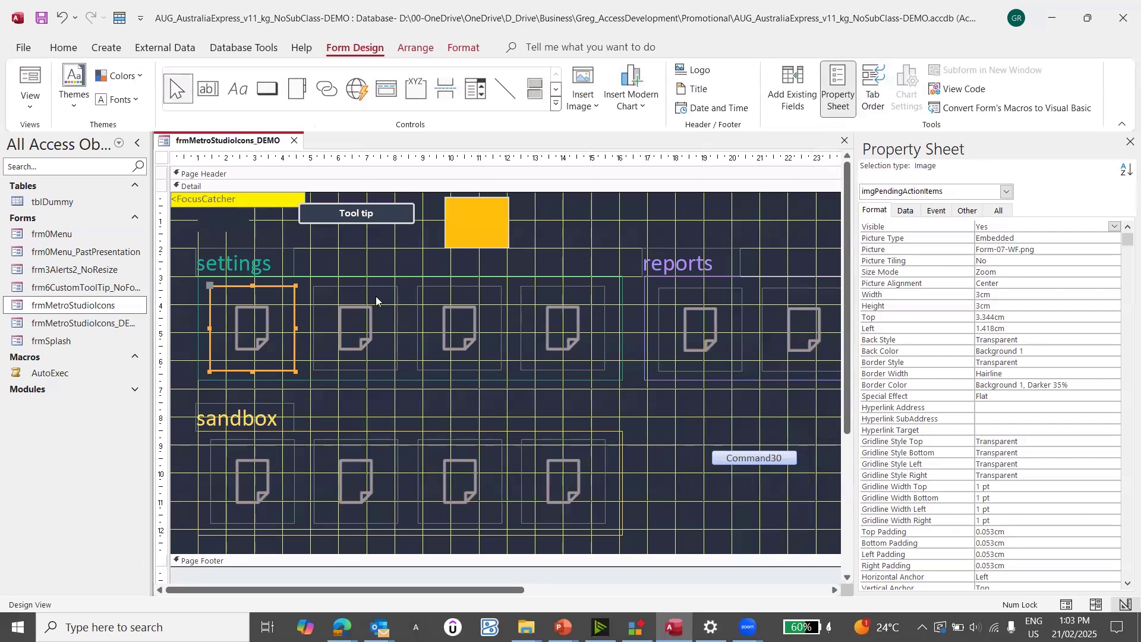
{"action": "left_click", "coordinate": [930, 255]}
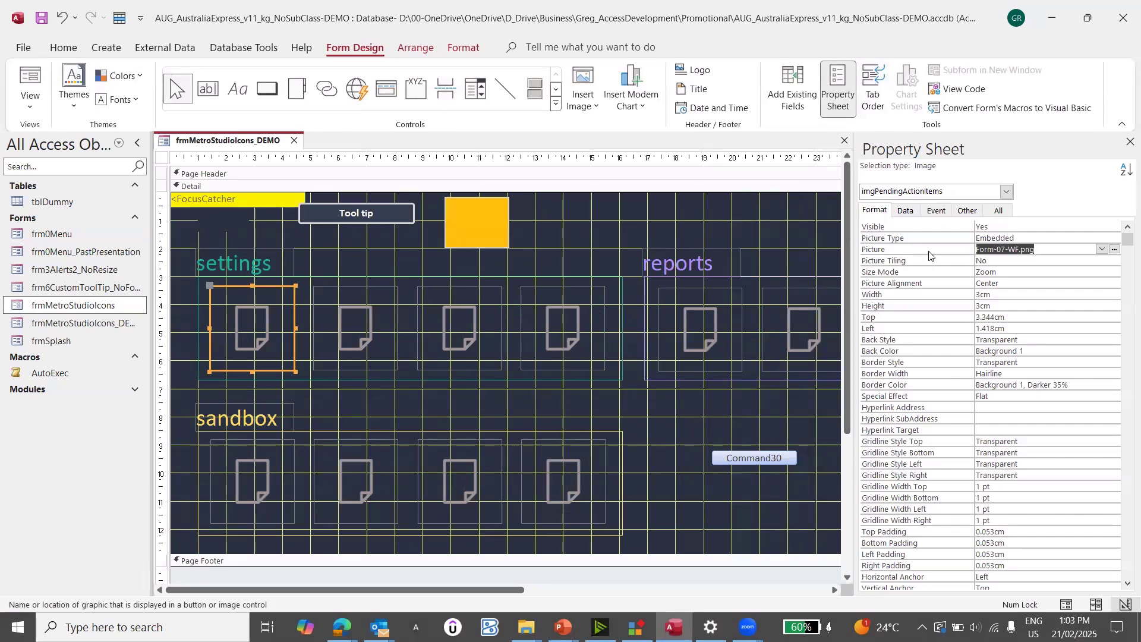
{"action": "left_click", "coordinate": [1115, 250]}
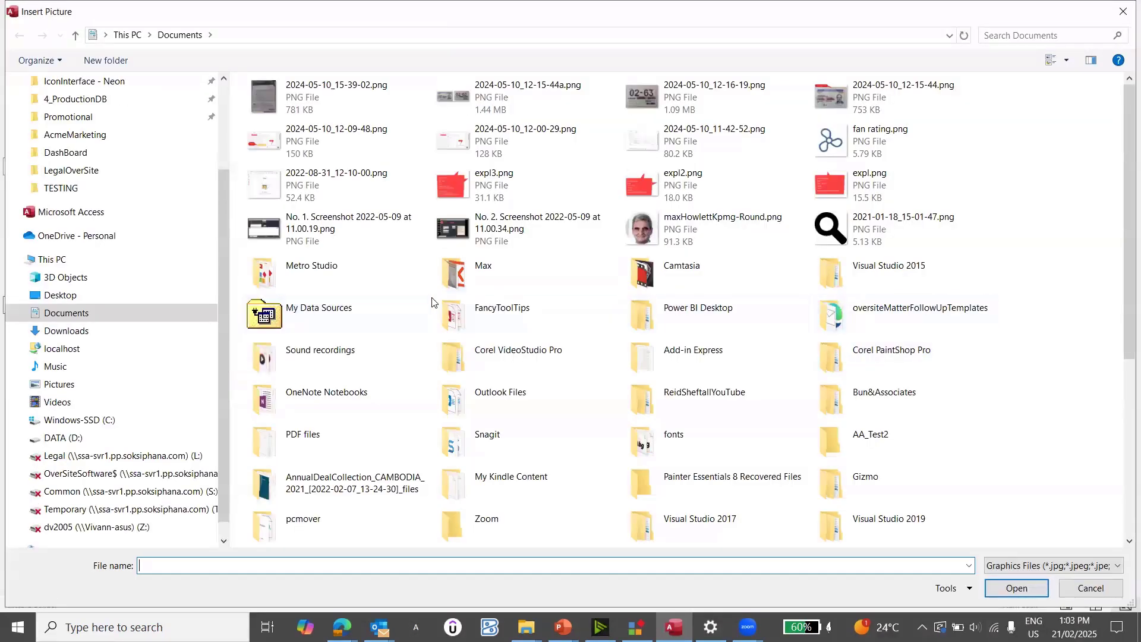
{"action": "left_click", "coordinate": [280, 118]}
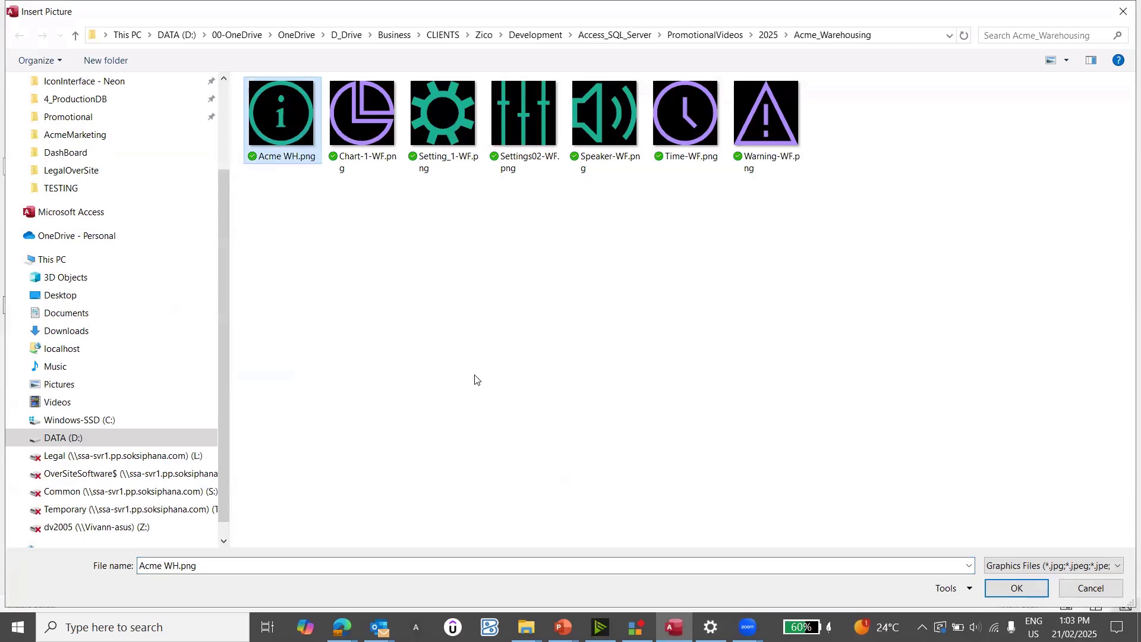
{"action": "left_click", "coordinate": [1018, 588]}
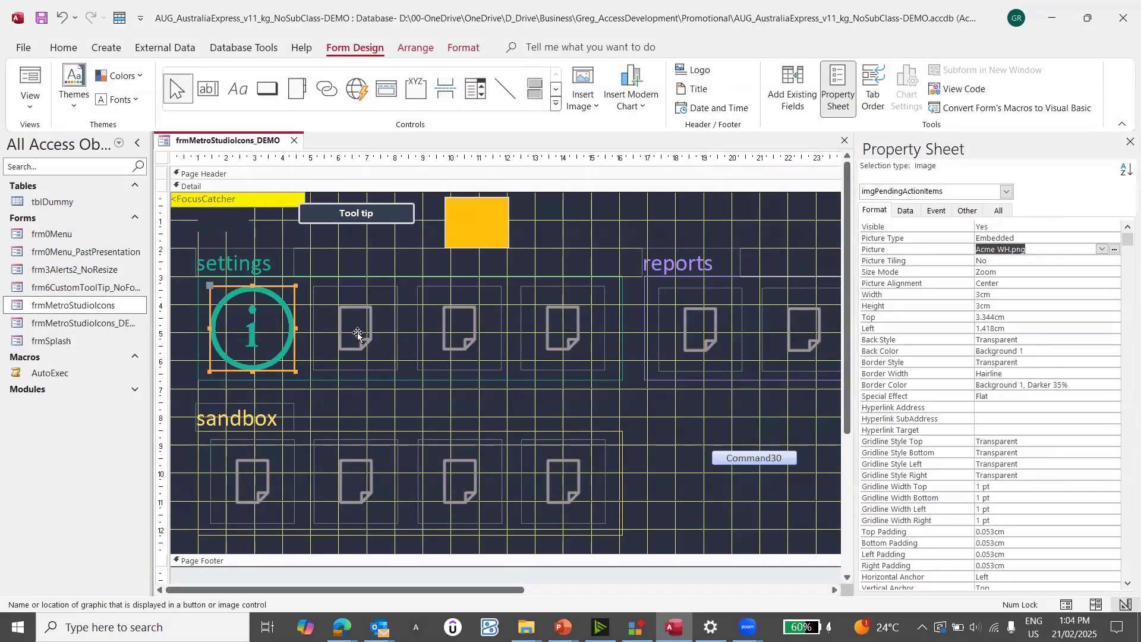
Step: Check the icon order on the demo slide, then set the second settings placeholder's picture to Setting_1-WF.png in Access
{"action": "key", "text": "alt+Tab"}
{"action": "key", "text": "alt+Tab"}
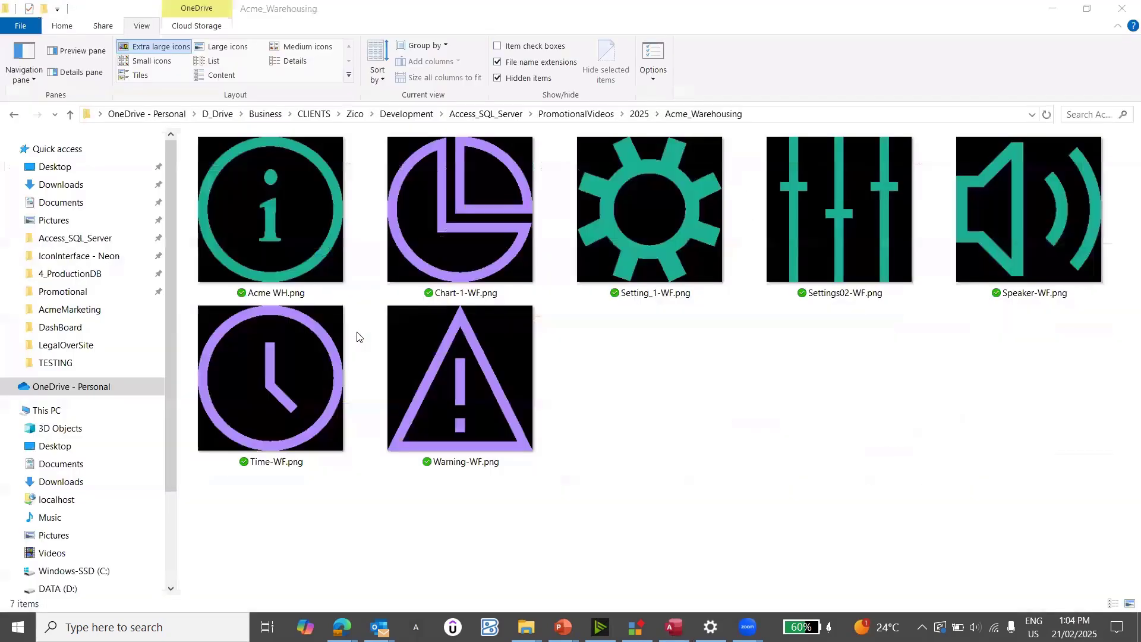
{"action": "key", "text": "alt+Tab"}
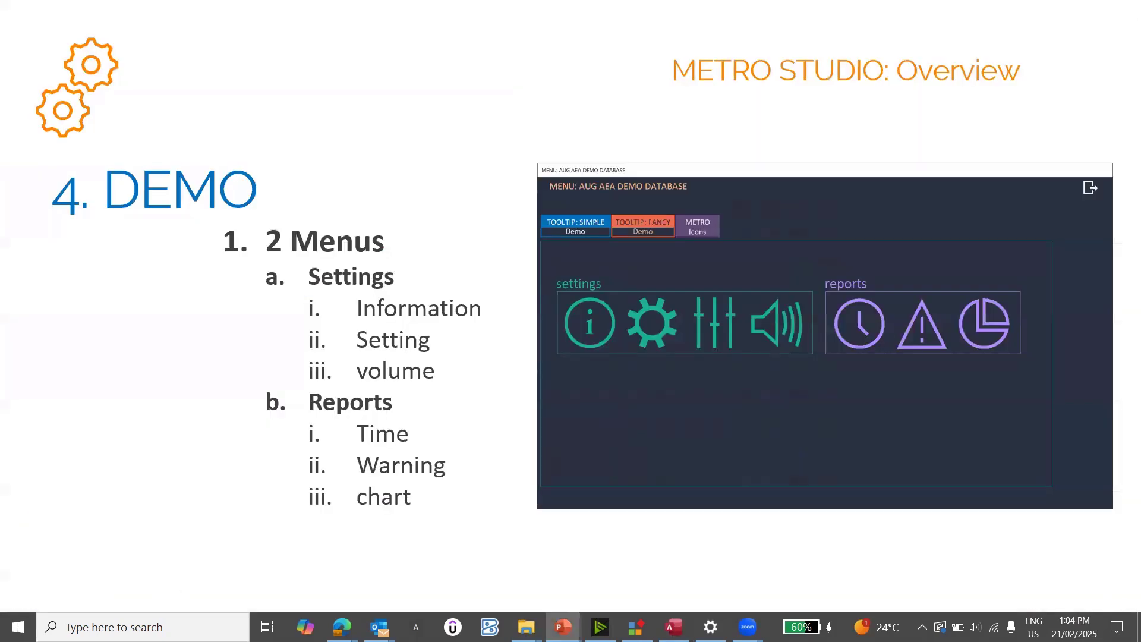
{"action": "key", "text": "alt+Tab"}
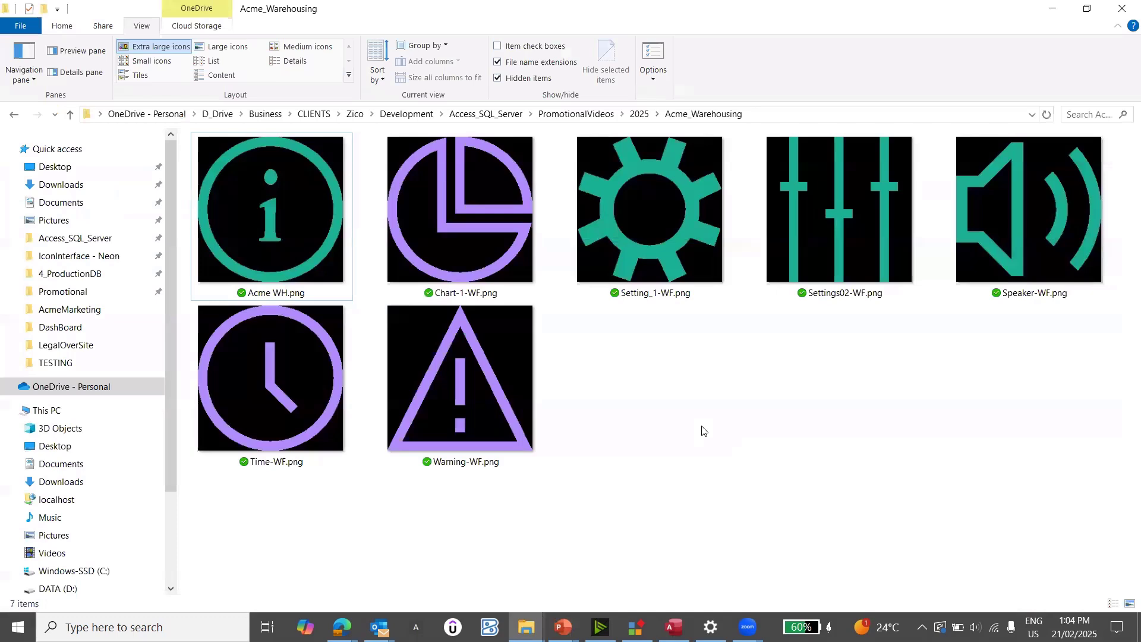
{"action": "key", "text": "alt+Tab"}
{"action": "left_click", "coordinate": [1112, 248]}
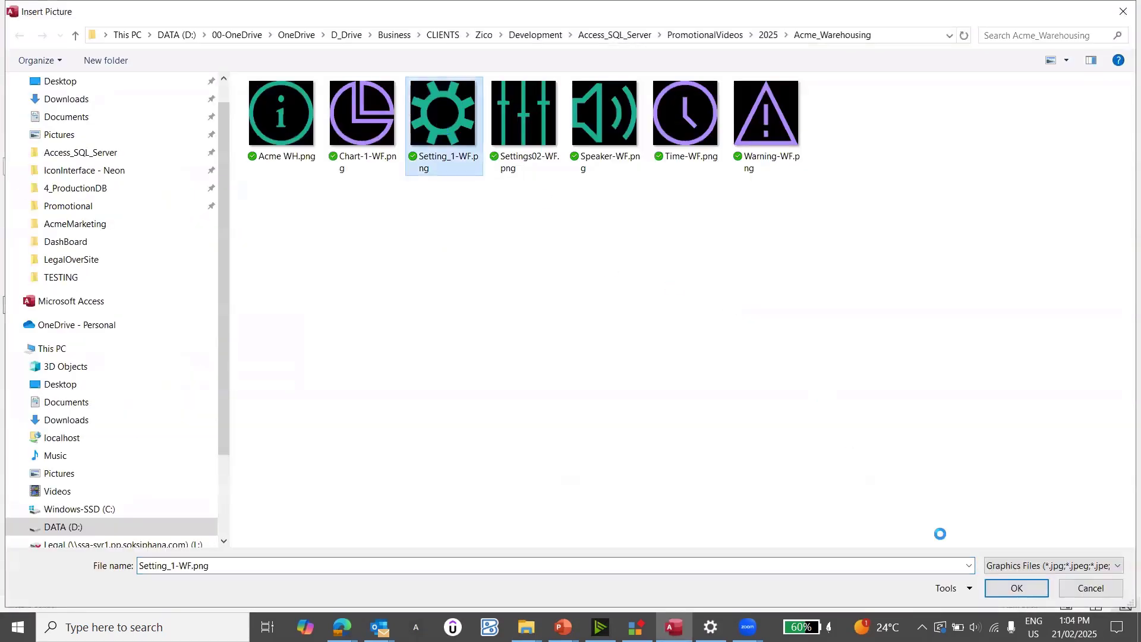
{"action": "left_click", "coordinate": [1016, 588]}
Step: Set the picture of the third settings placeholder to Settings02-WF.png
{"action": "left_click", "coordinate": [476, 332]}
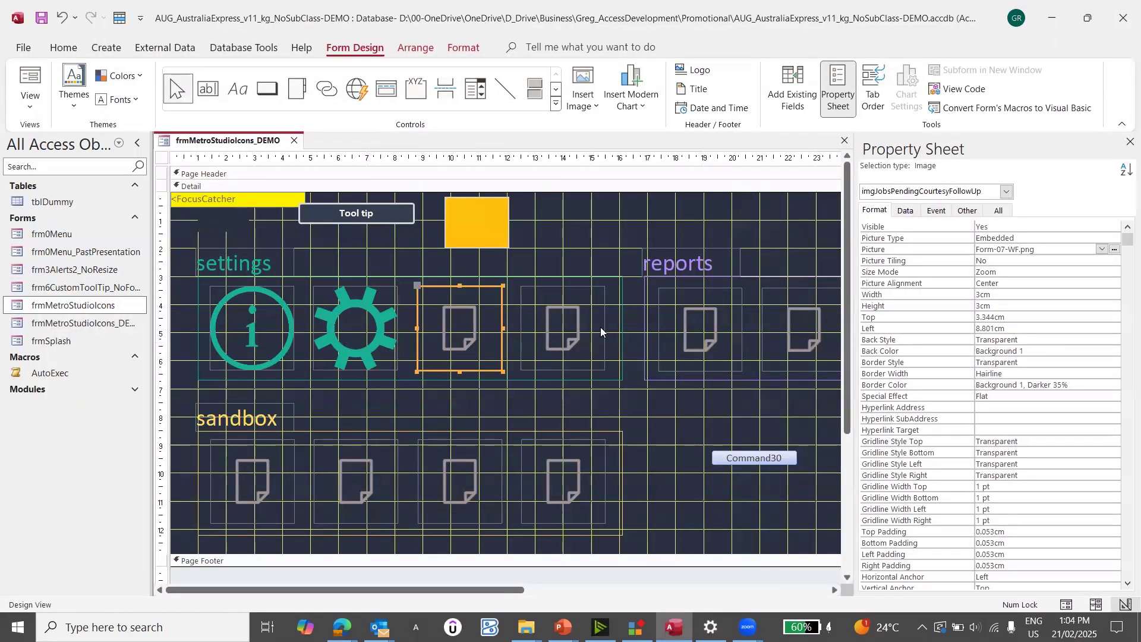
{"action": "left_click", "coordinate": [1113, 252]}
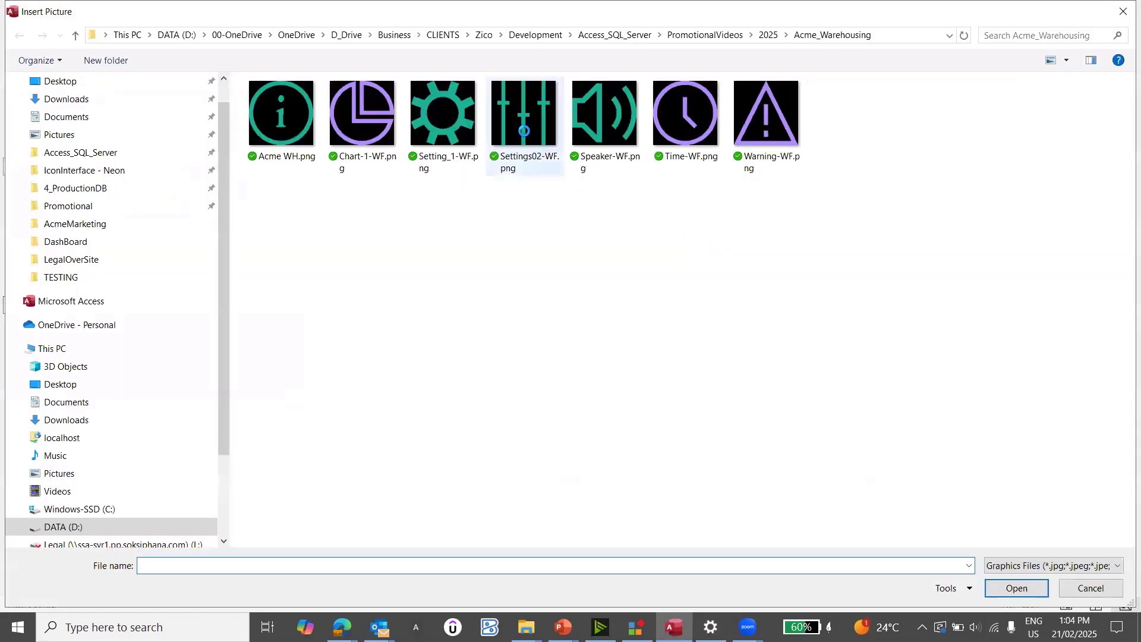
{"action": "left_click", "coordinate": [524, 130]}
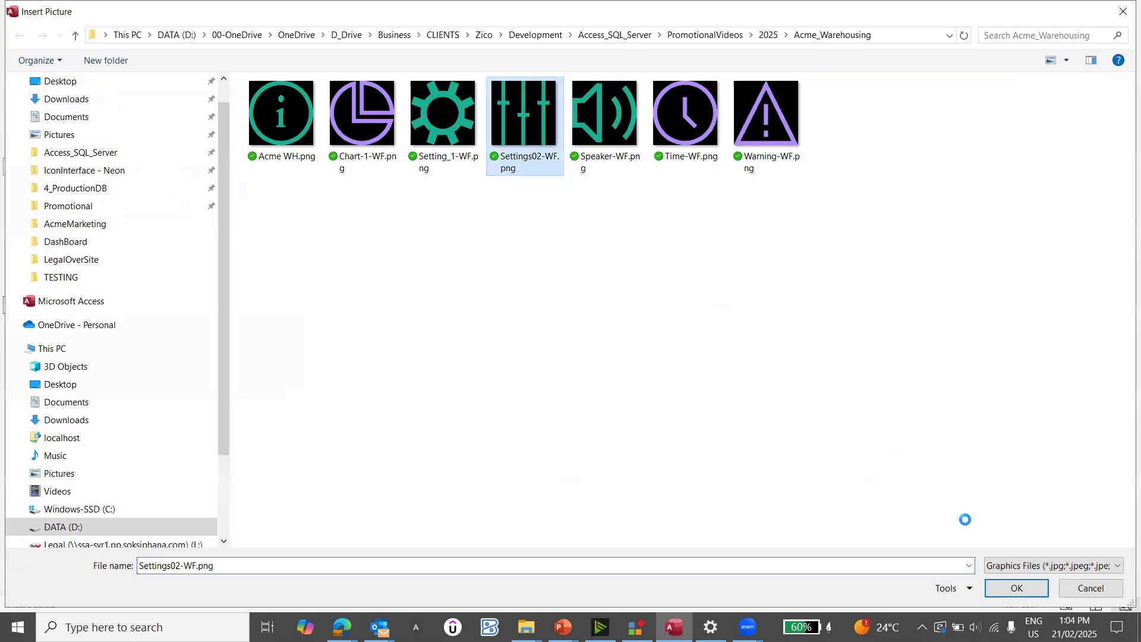
{"action": "left_click", "coordinate": [1005, 584]}
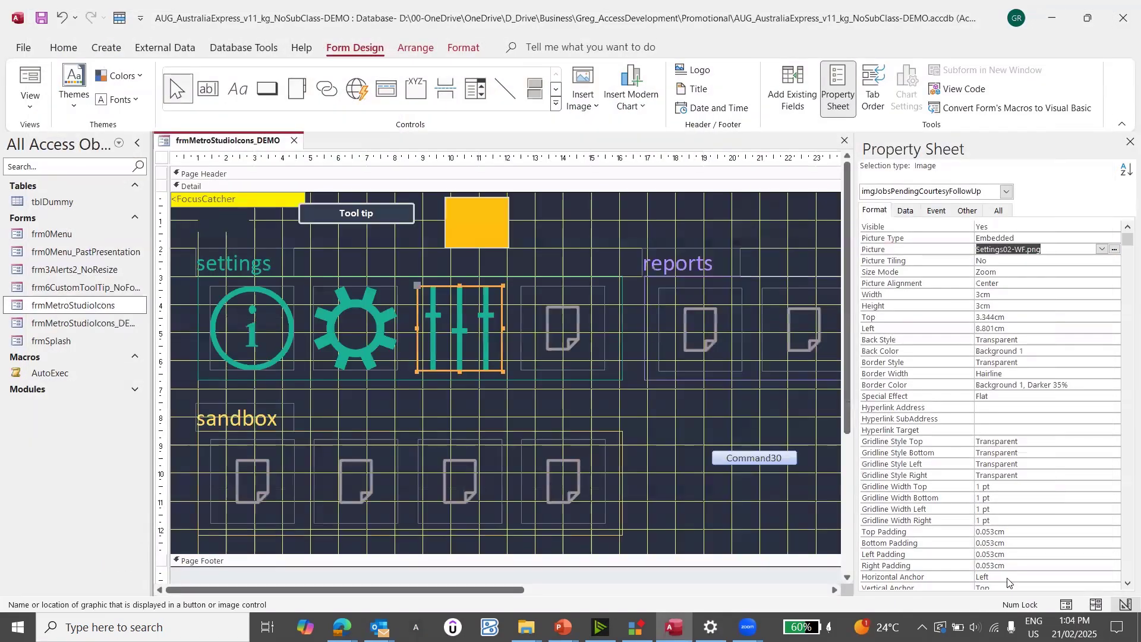
Step: Check the menu on the demo slide and set the fourth settings placeholder's picture to Speaker-WF.png in Access
{"action": "key", "text": "alt+Tab"}
{"action": "key", "text": "alt+Tab"}
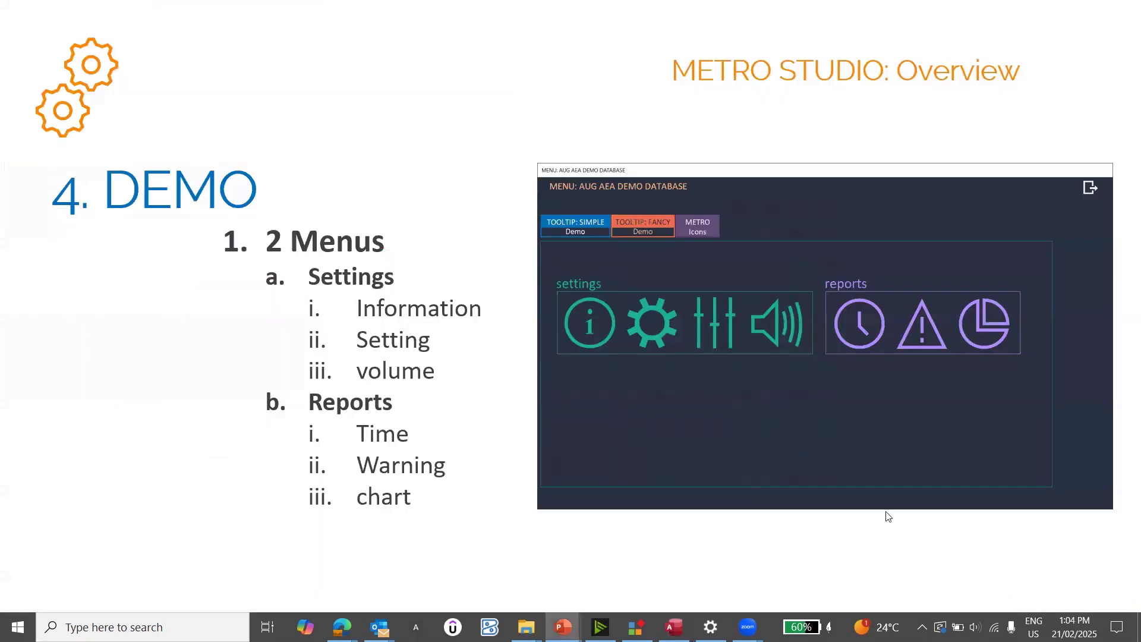
{"action": "key", "text": "alt+Tab"}
{"action": "key", "text": "alt+Tab"}
{"action": "left_click", "coordinate": [575, 343]}
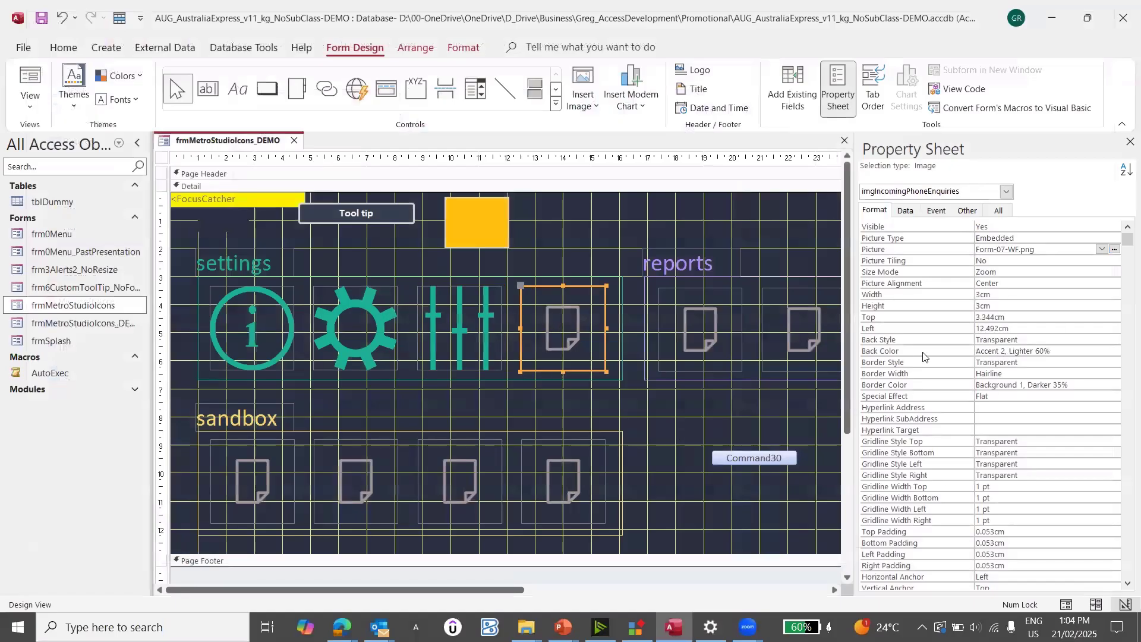
{"action": "left_click", "coordinate": [1114, 250]}
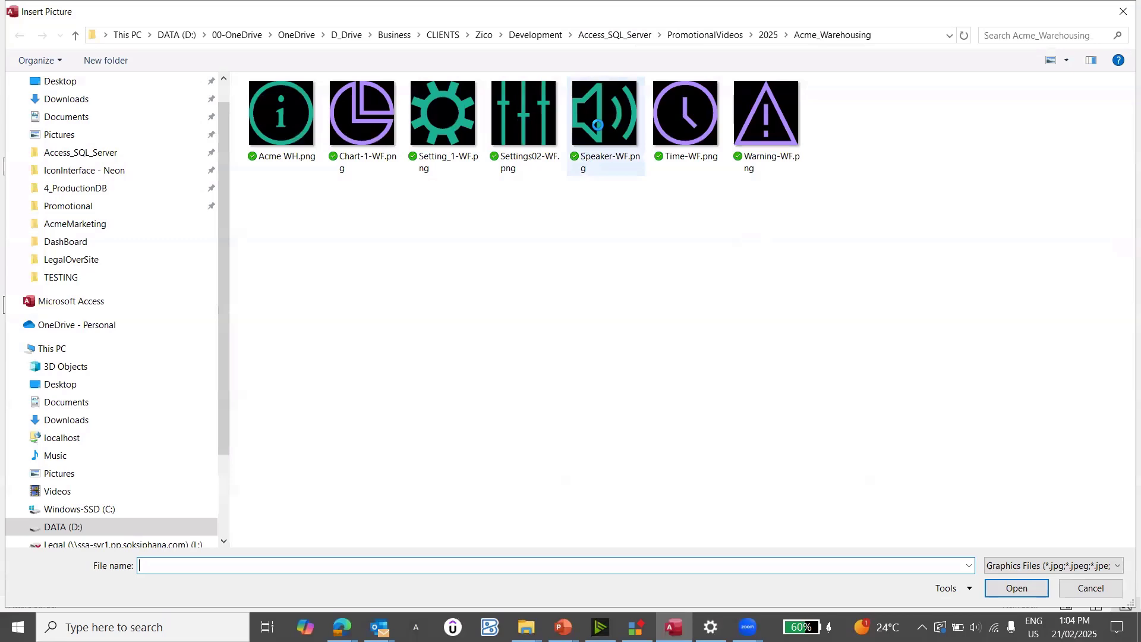
{"action": "double_click", "coordinate": [604, 115]}
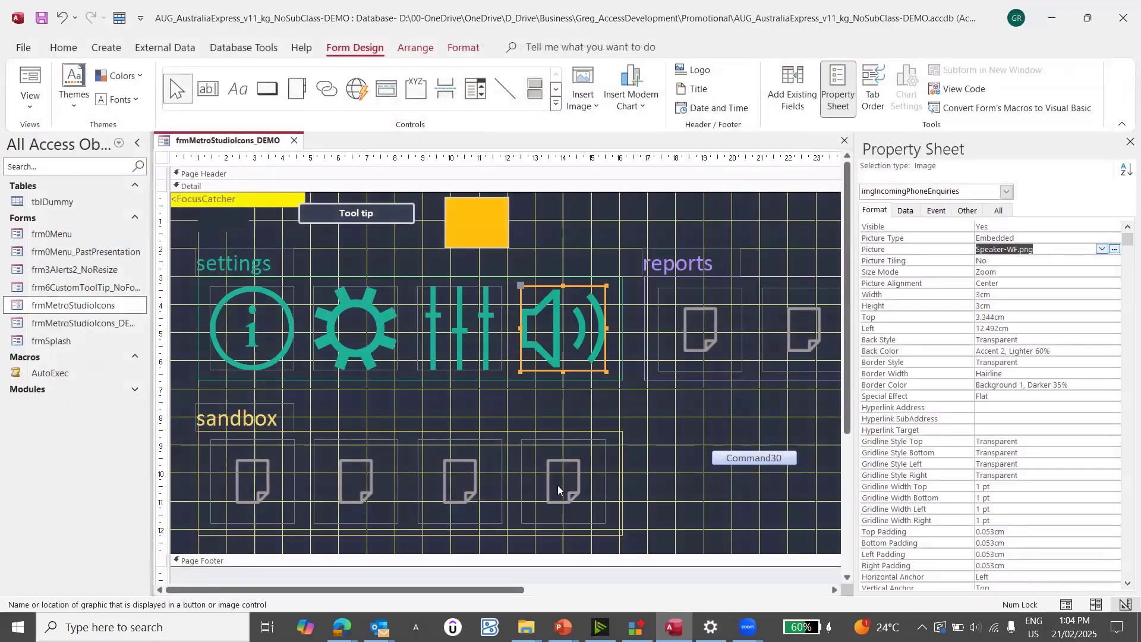
Step: Set the picture of the first reports placeholder to Time-WF.png
{"action": "left_click_drag", "start_coordinate": [428, 590], "coordinate": [642, 592]}
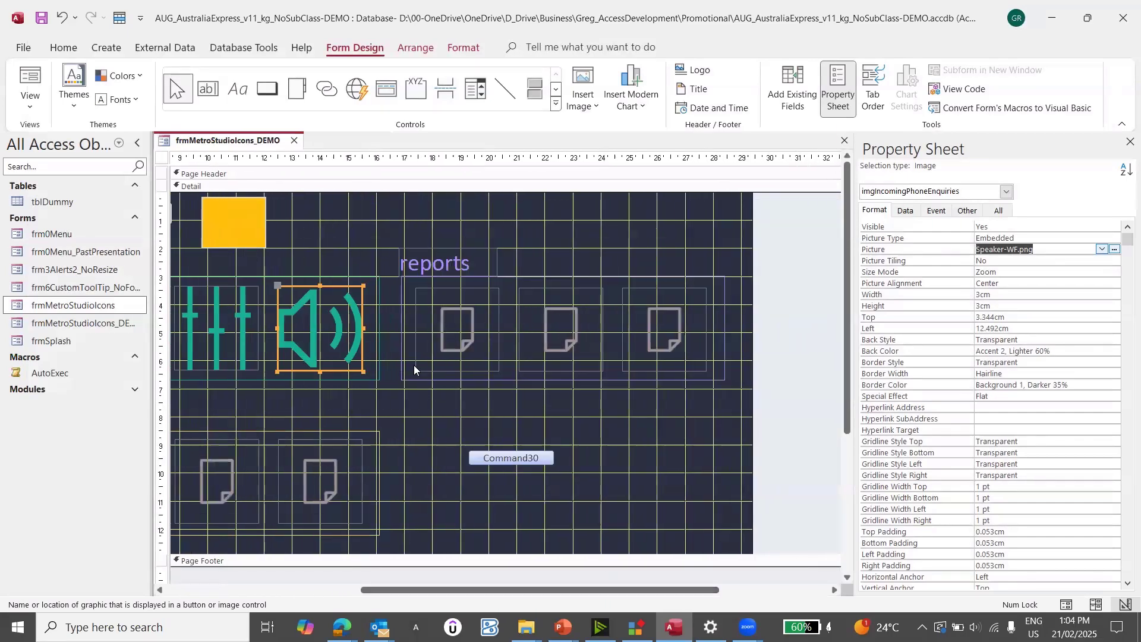
{"action": "left_click", "coordinate": [465, 336]}
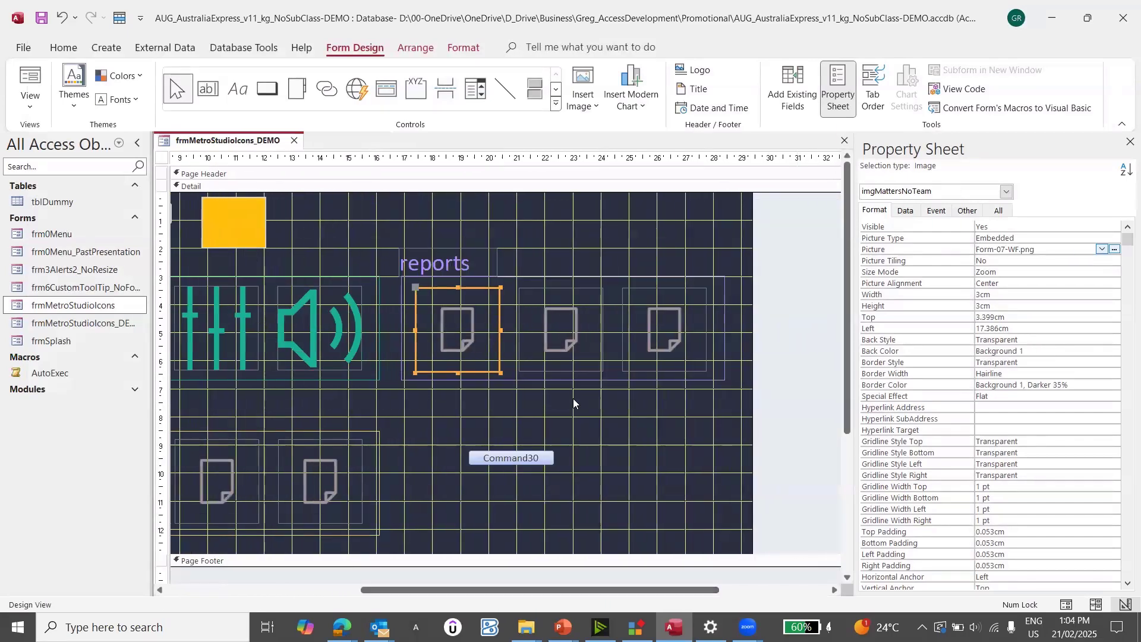
{"action": "key", "text": "alt+Tab"}
{"action": "key", "text": "alt+Tab"}
{"action": "left_click", "coordinate": [1115, 251]}
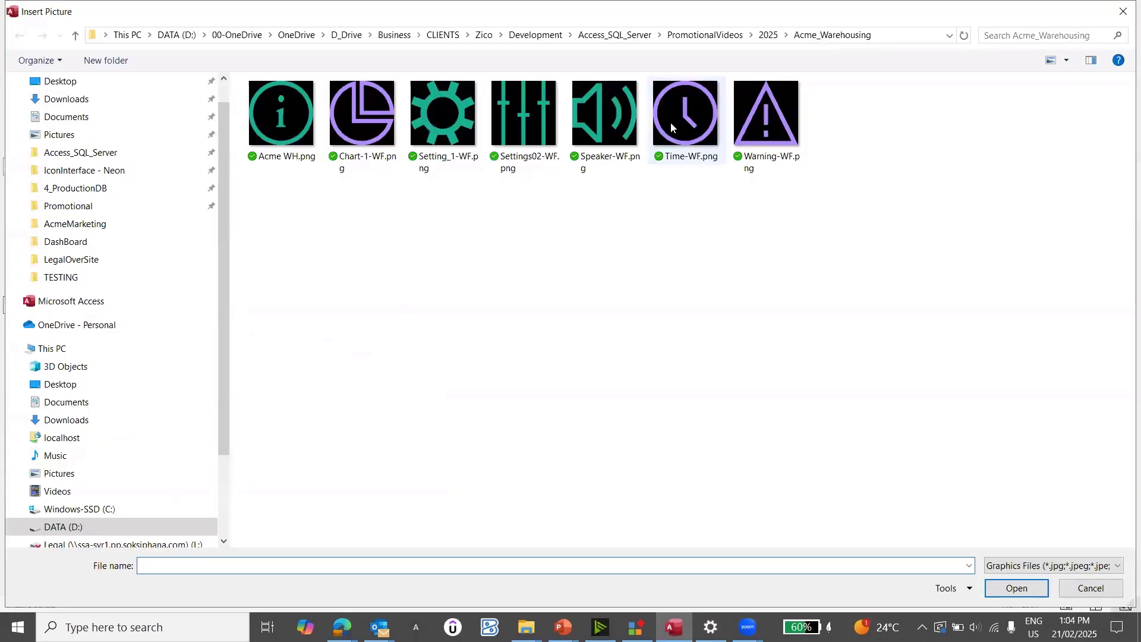
{"action": "left_click", "coordinate": [673, 127]}
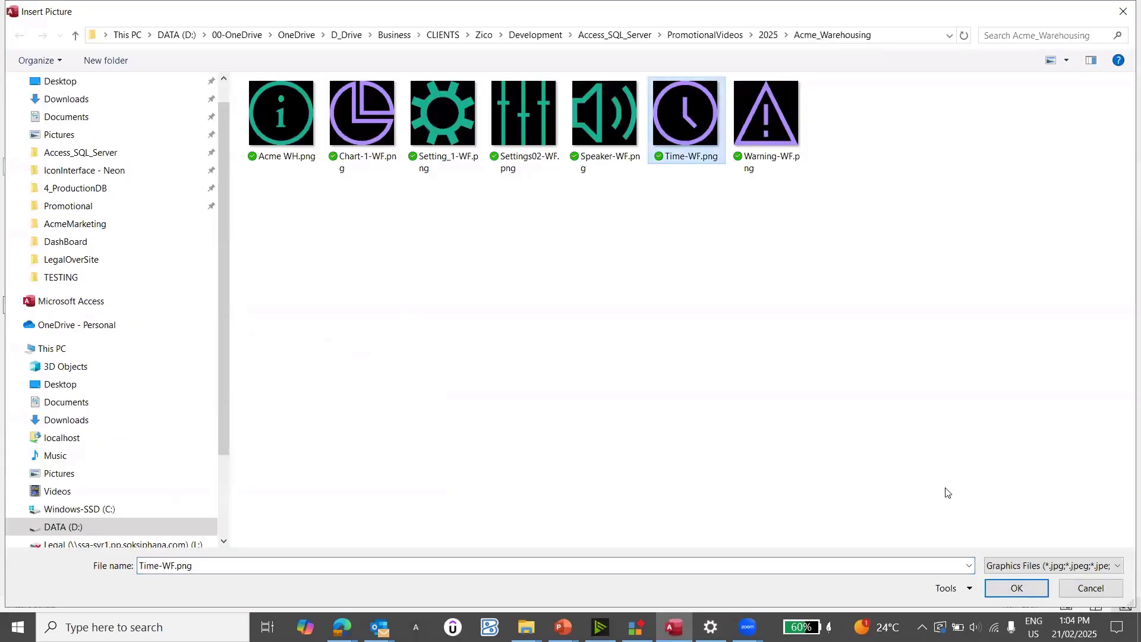
{"action": "left_click", "coordinate": [1016, 589]}
Step: Set the pictures of the second and third reports placeholders to Warning-WF.png and Chart-1-WF.png
{"action": "left_click", "coordinate": [568, 348]}
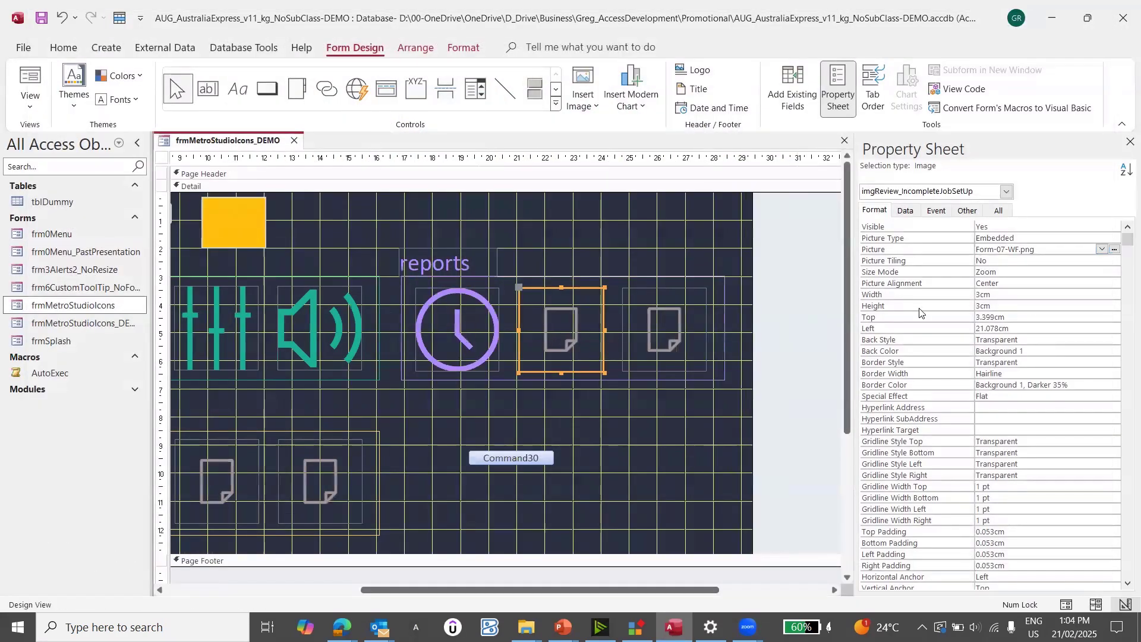
{"action": "left_click", "coordinate": [1116, 251]}
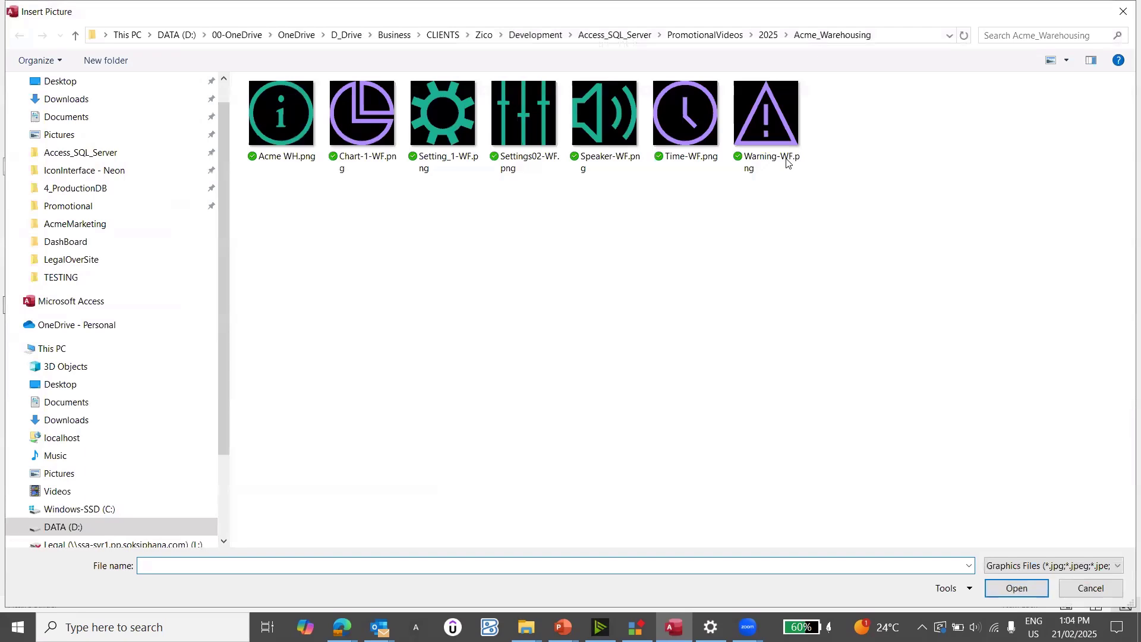
{"action": "left_click", "coordinate": [786, 161]}
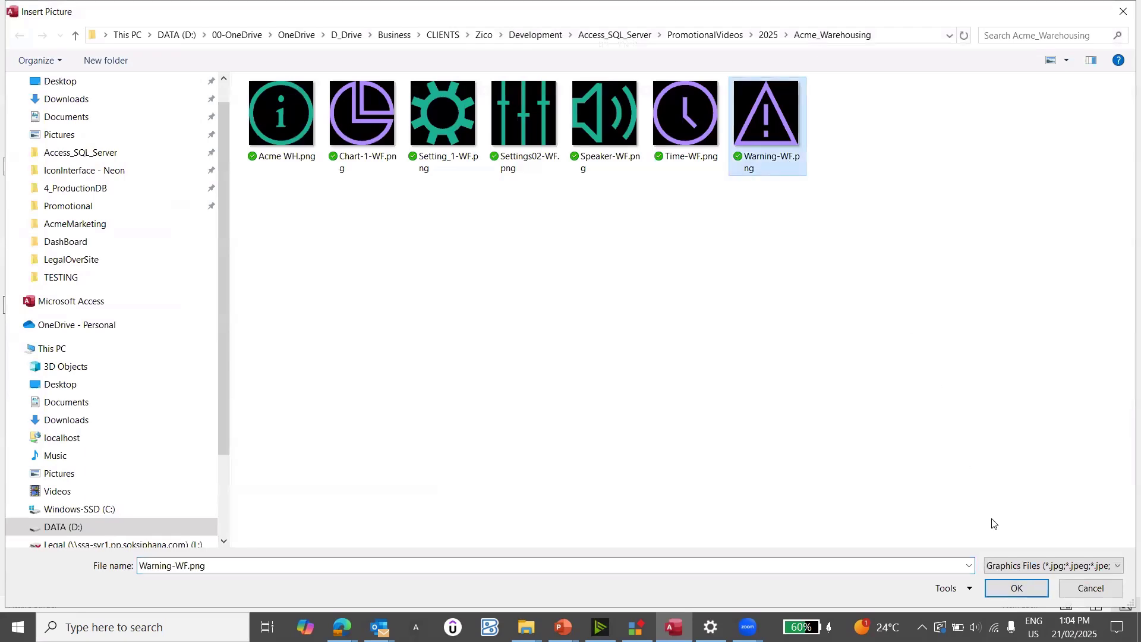
{"action": "left_click", "coordinate": [1015, 588]}
{"action": "left_click", "coordinate": [678, 341]}
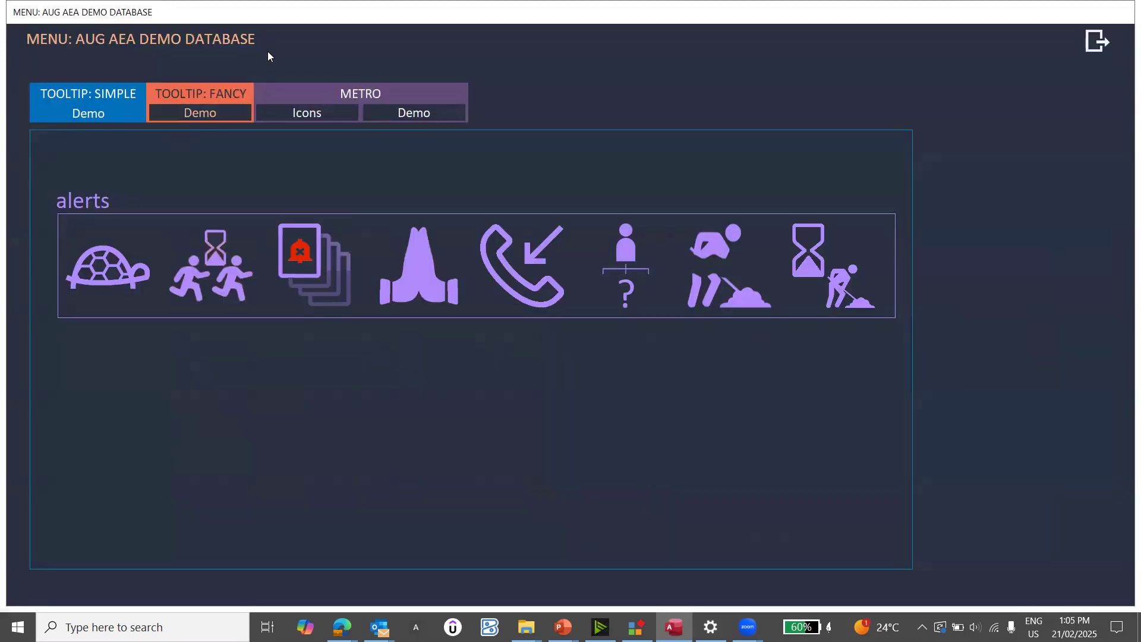
Step: View the METRO Icons and Demo pages of the running menu, then open frmMetroStudioIcons_DEMO in Design View
{"action": "left_click", "coordinate": [324, 116]}
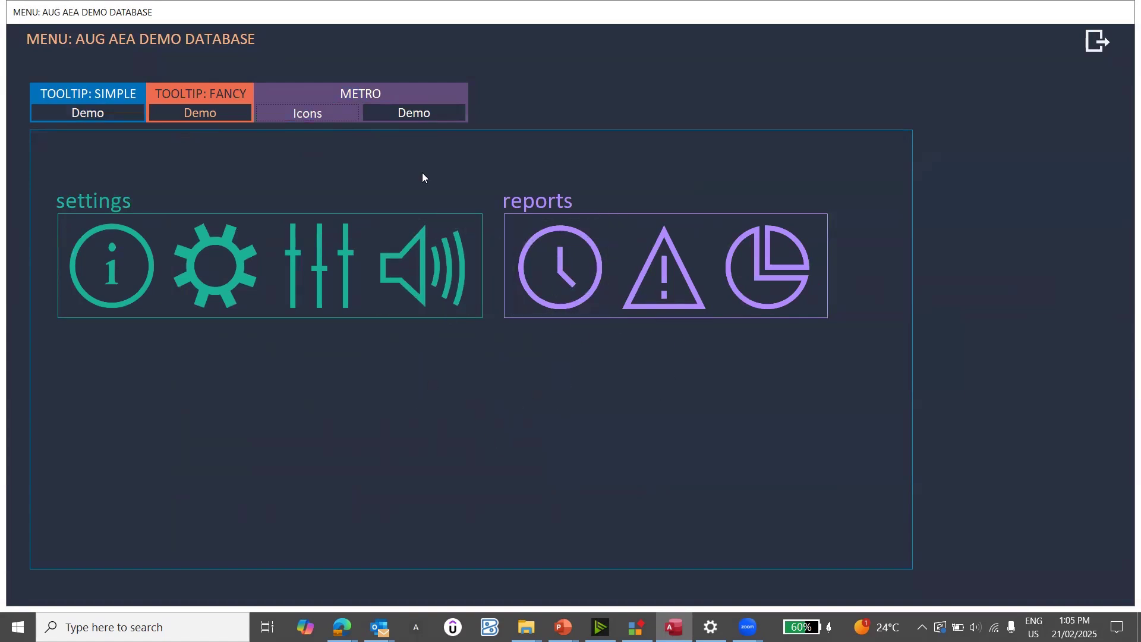
{"action": "left_click", "coordinate": [410, 113]}
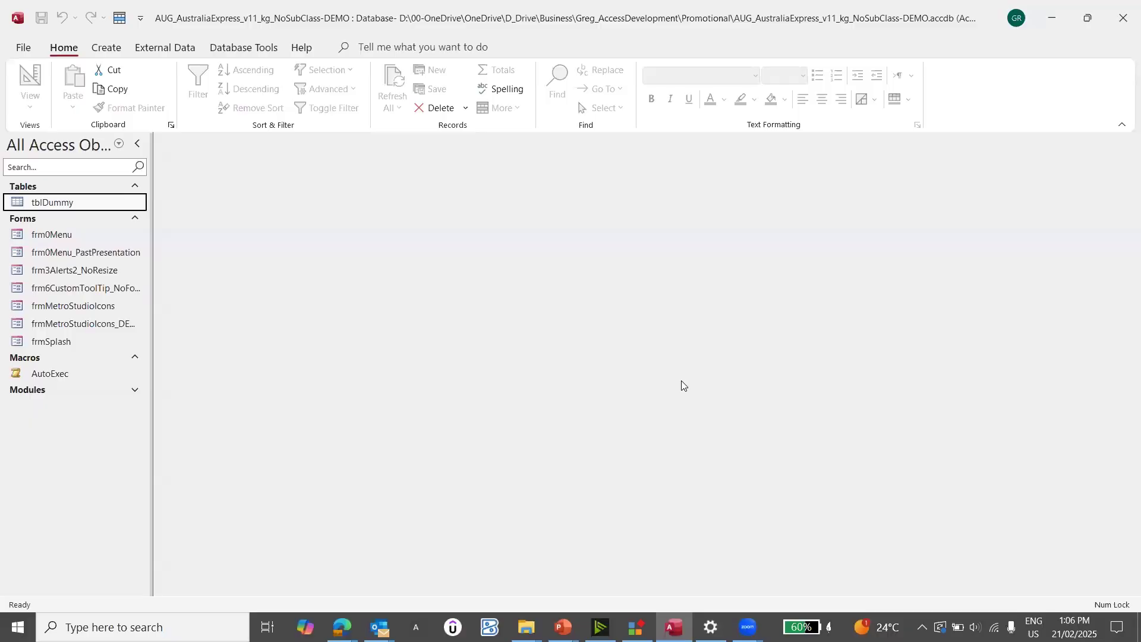
{"action": "right_click", "coordinate": [112, 331]}
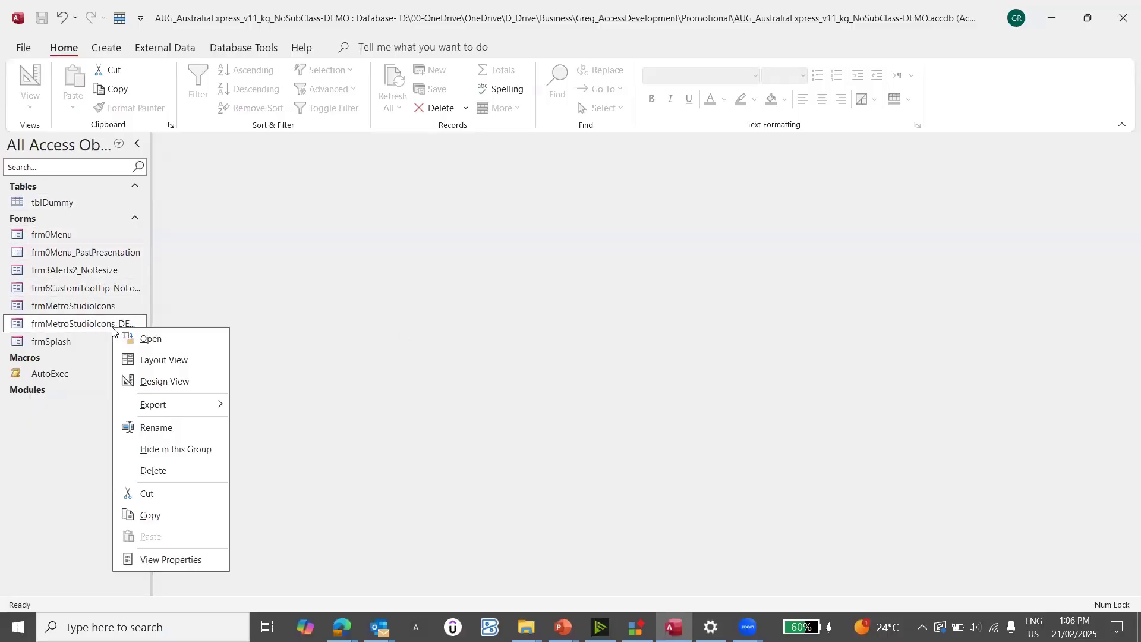
{"action": "left_click", "coordinate": [149, 381]}
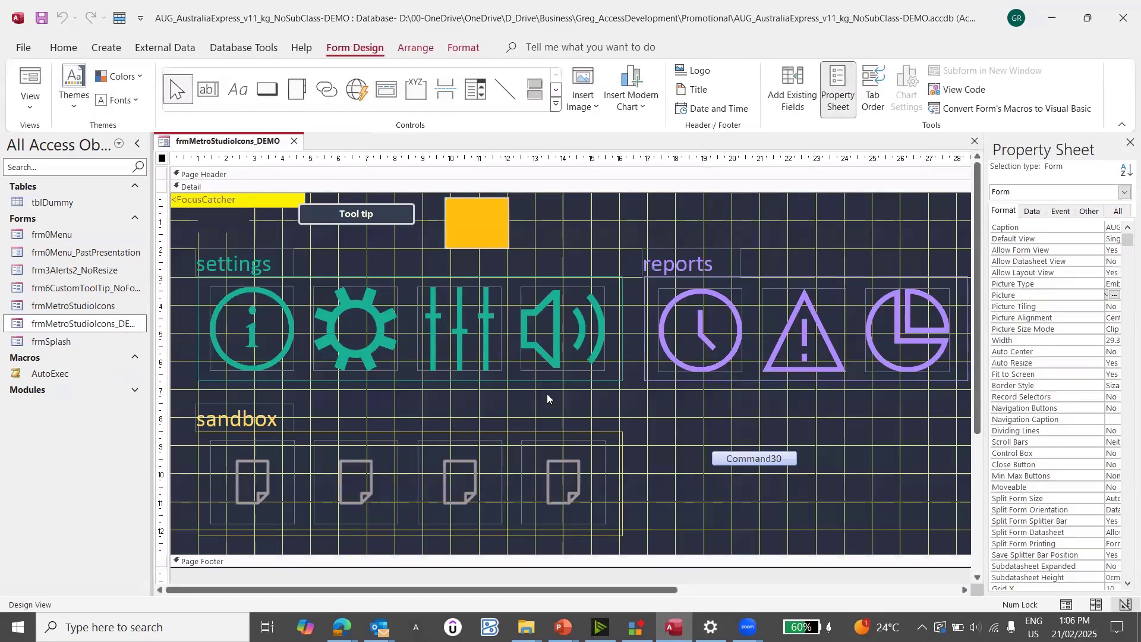
Step: Switch to the PowerPoint slide show and advance to the slide on getting the colours
{"action": "key", "text": "alt+Tab"}
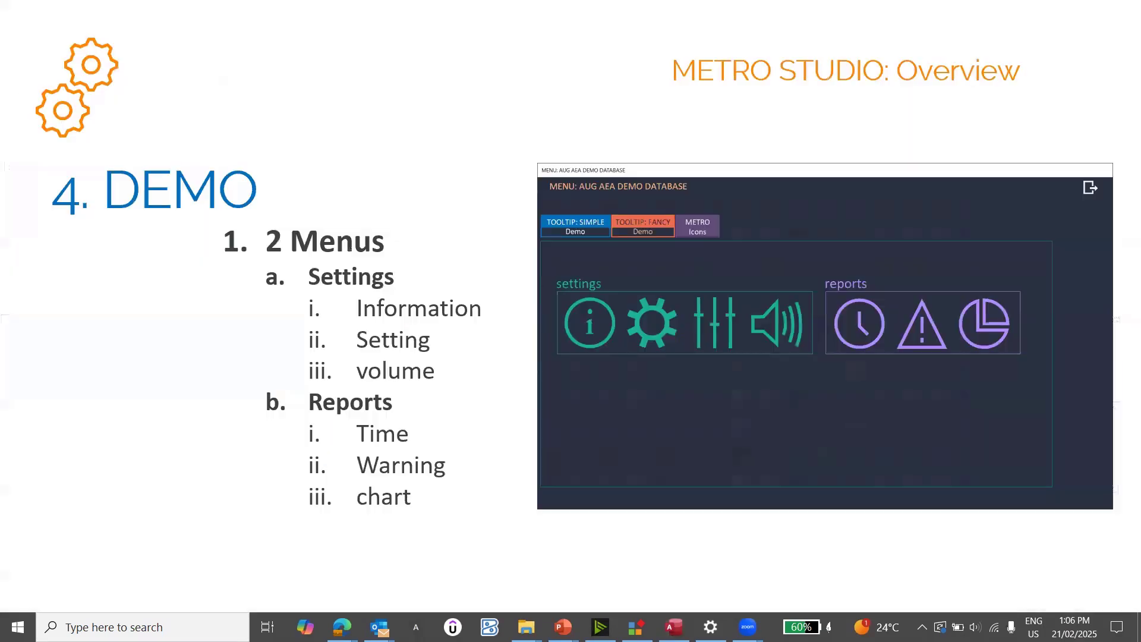
{"action": "left_click", "coordinate": [427, 372]}
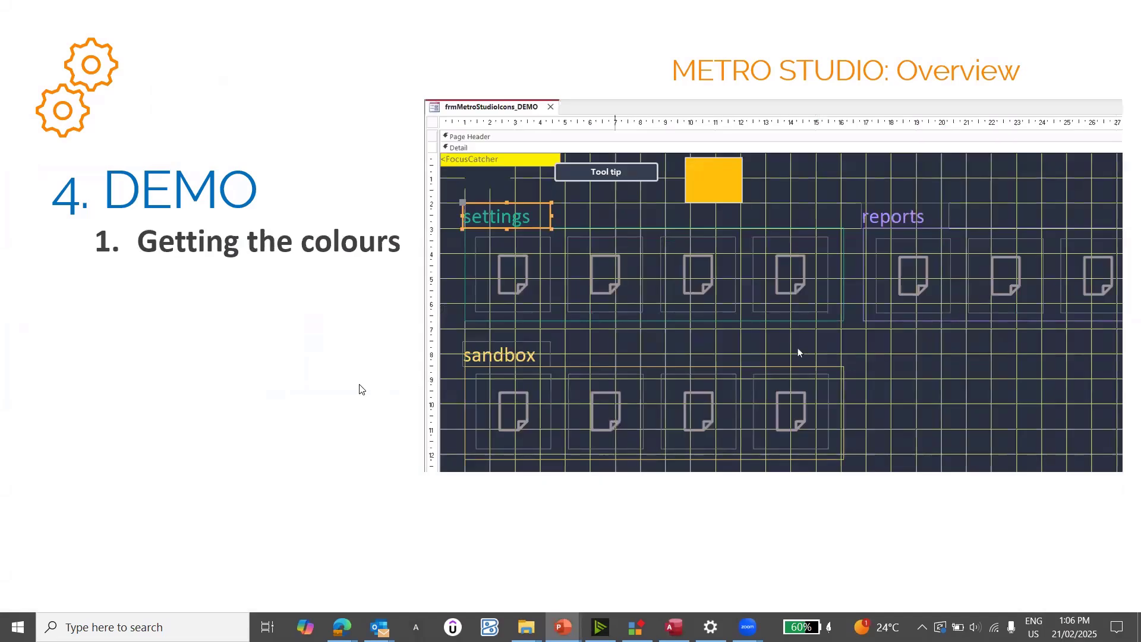
Step: Advance the slide show through the Getting the colours illustrations to the QUESTIONS / IDEAS slide
{"action": "left_click", "coordinate": [359, 385]}
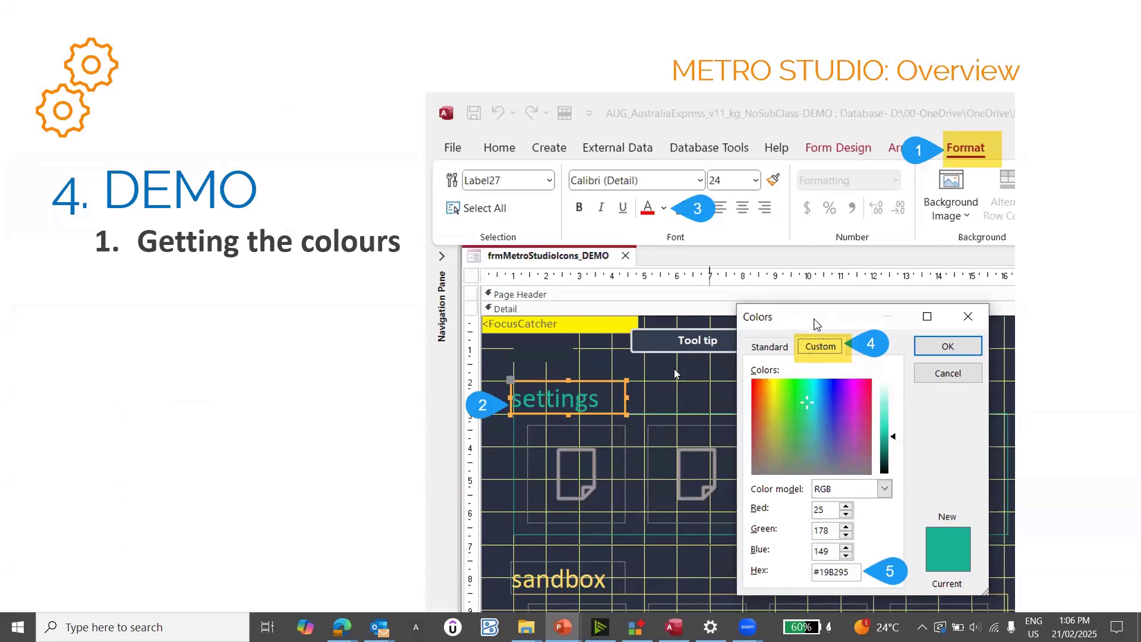
{"action": "left_click", "coordinate": [253, 365]}
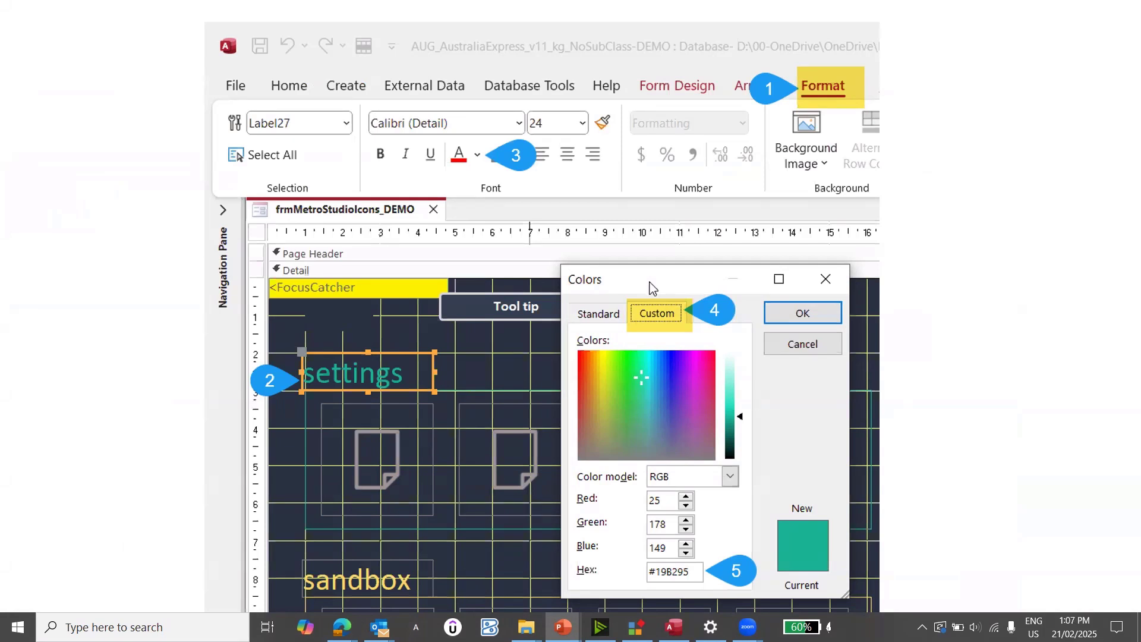
{"action": "key", "text": "Right"}
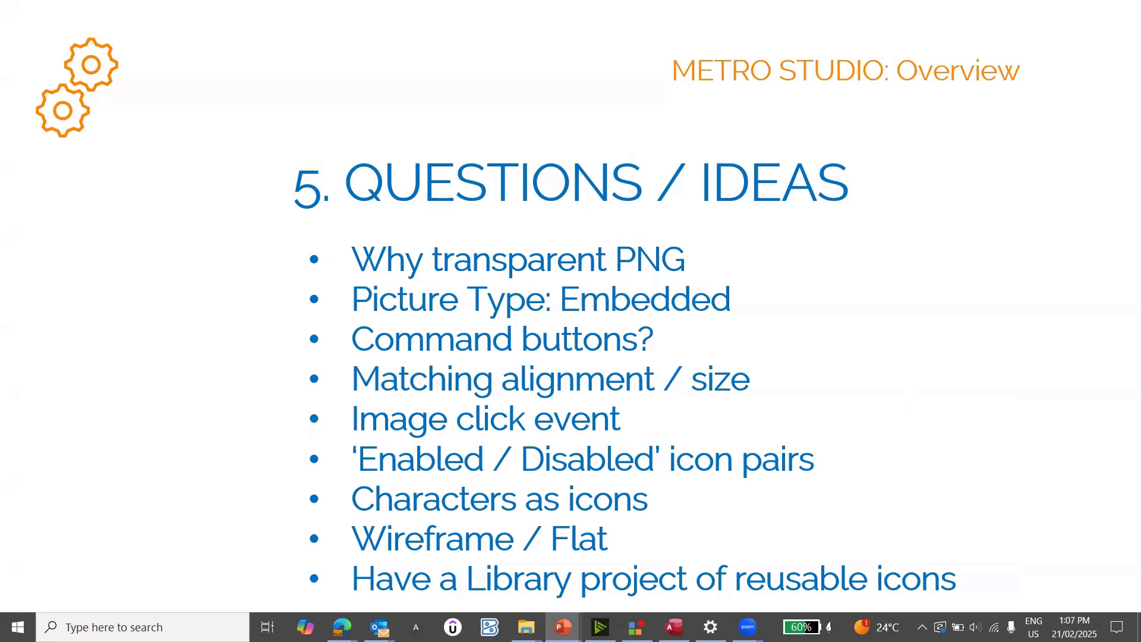
Step: Switch to Access, widen the Property Sheet and view the Picture Type options of the first settings icon
{"action": "key", "text": "alt+Tab"}
{"action": "key", "text": "alt+Tab"}
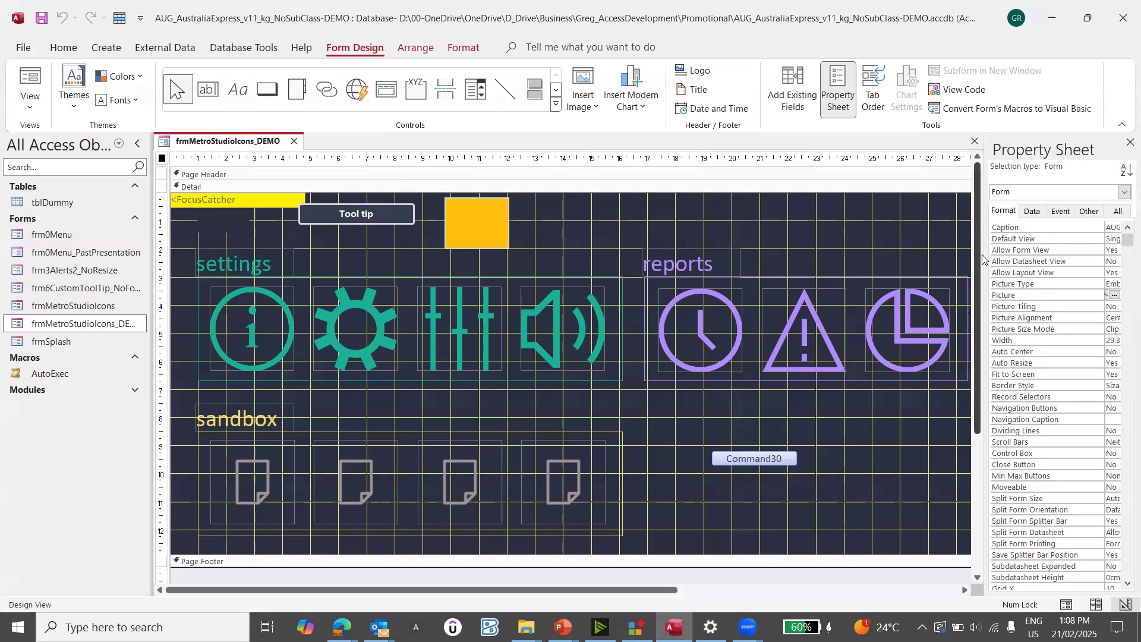
{"action": "left_click_drag", "start_coordinate": [983, 260], "coordinate": [803, 259]}
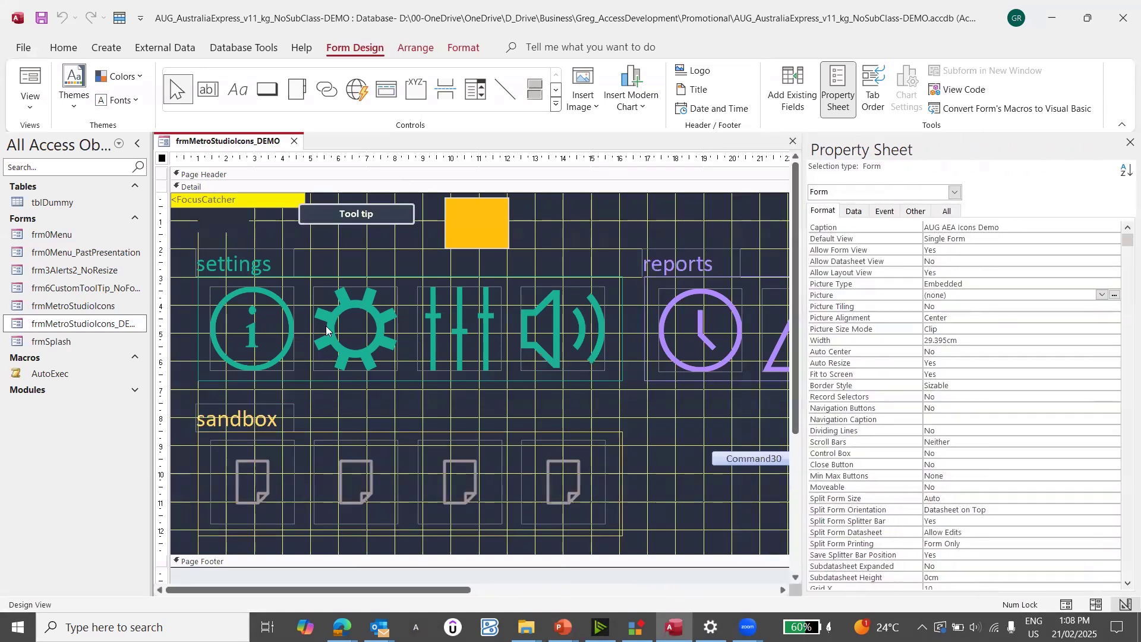
{"action": "left_click", "coordinate": [272, 333]}
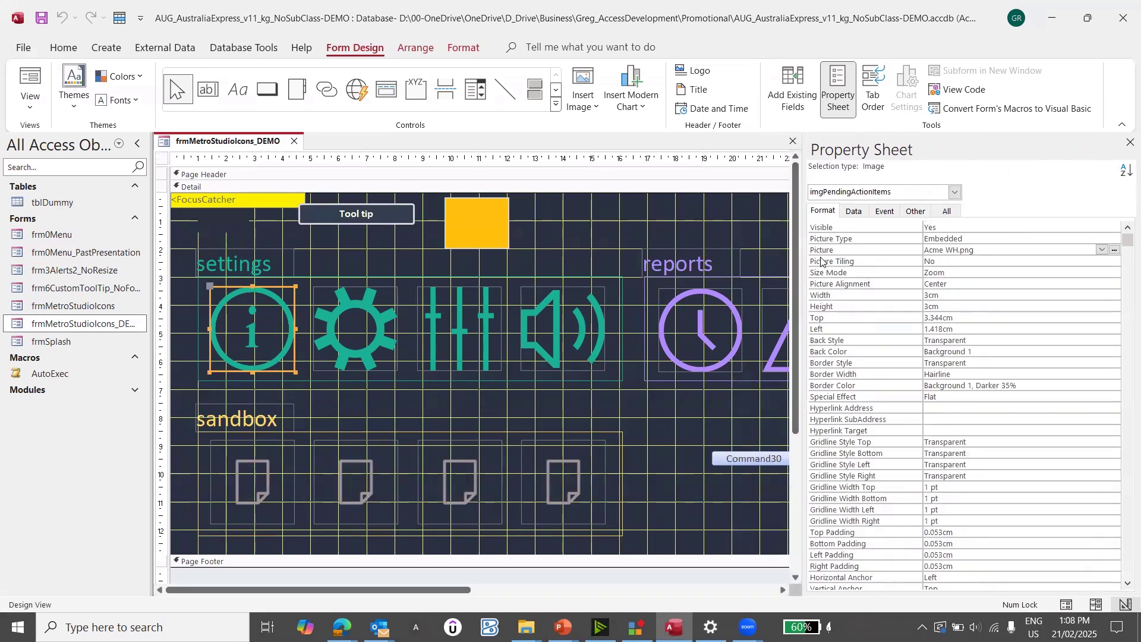
{"action": "left_click", "coordinate": [837, 239]}
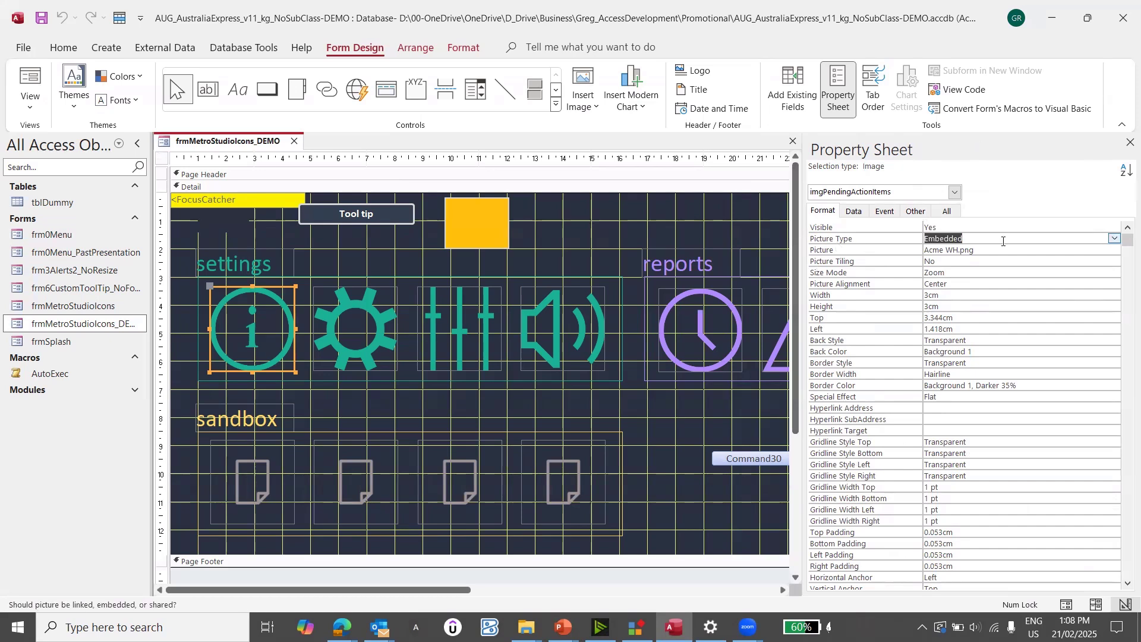
{"action": "left_click", "coordinate": [1115, 239]}
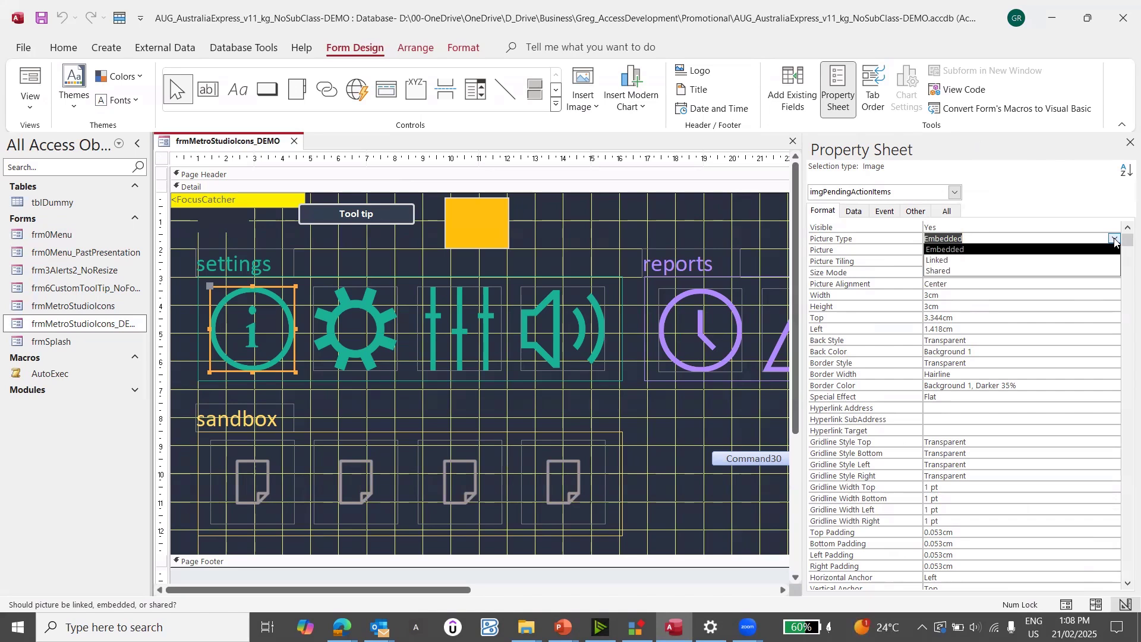
{"action": "left_click", "coordinate": [1114, 240]}
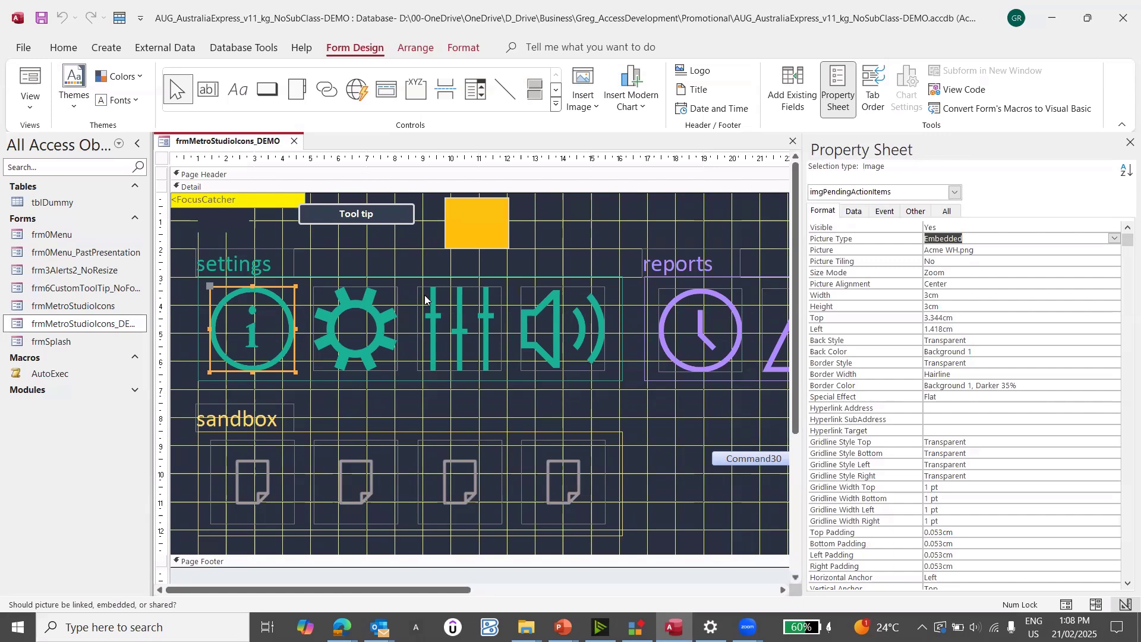
Step: Try the gallery image Command16 on the first settings icon, undo it and set the icon's Picture Type to Shared
{"action": "left_click", "coordinate": [555, 107]}
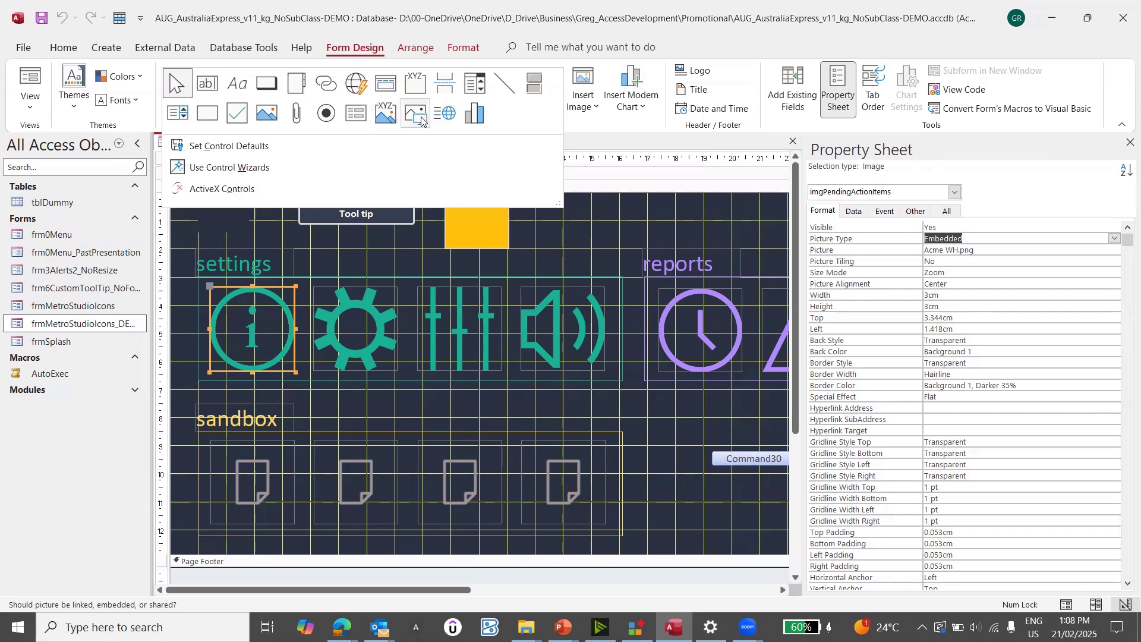
{"action": "left_click", "coordinate": [592, 110]}
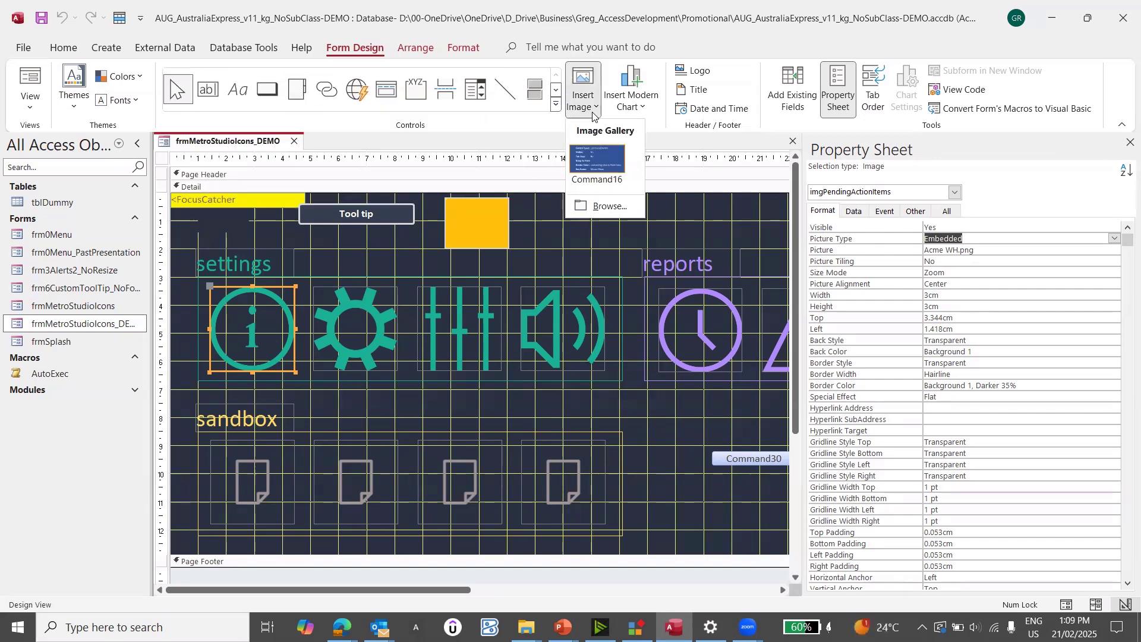
{"action": "left_click", "coordinate": [597, 159]}
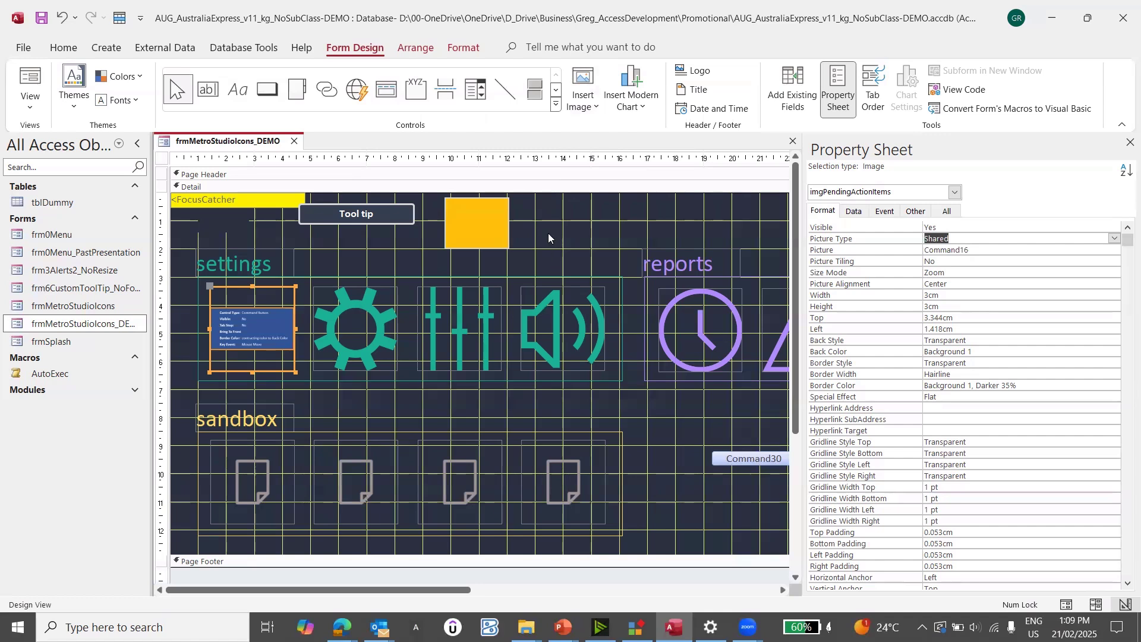
{"action": "left_click", "coordinate": [59, 18]}
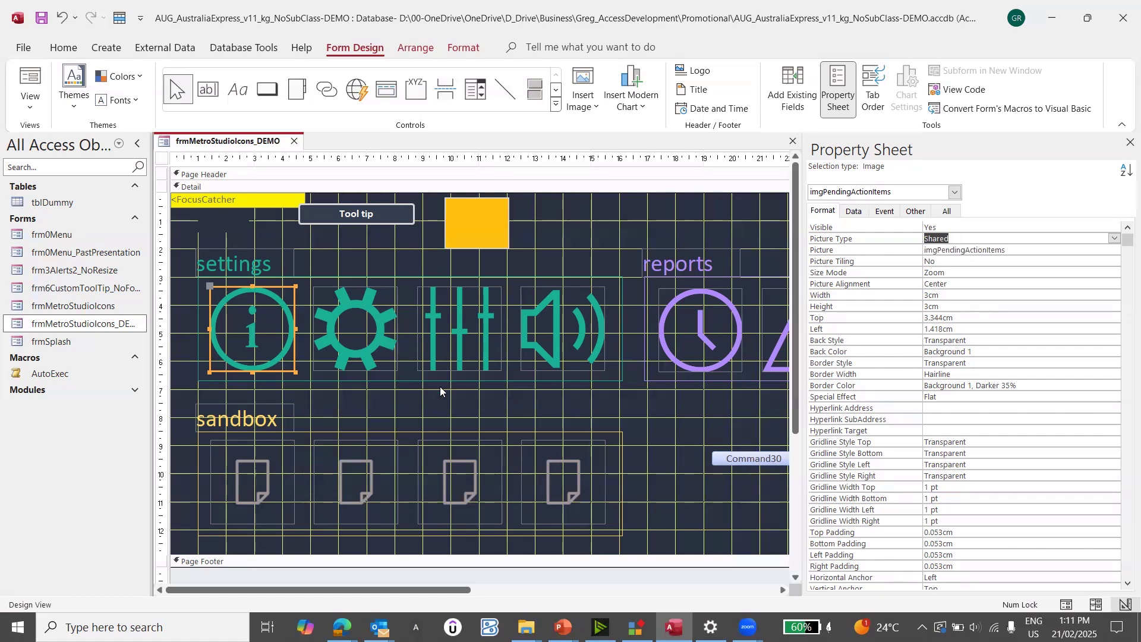
Step: Place the shared gallery image imgPendingActionItems below the reports group, about 0.7 by 1 cm, and delete it
{"action": "left_click", "coordinate": [635, 98]}
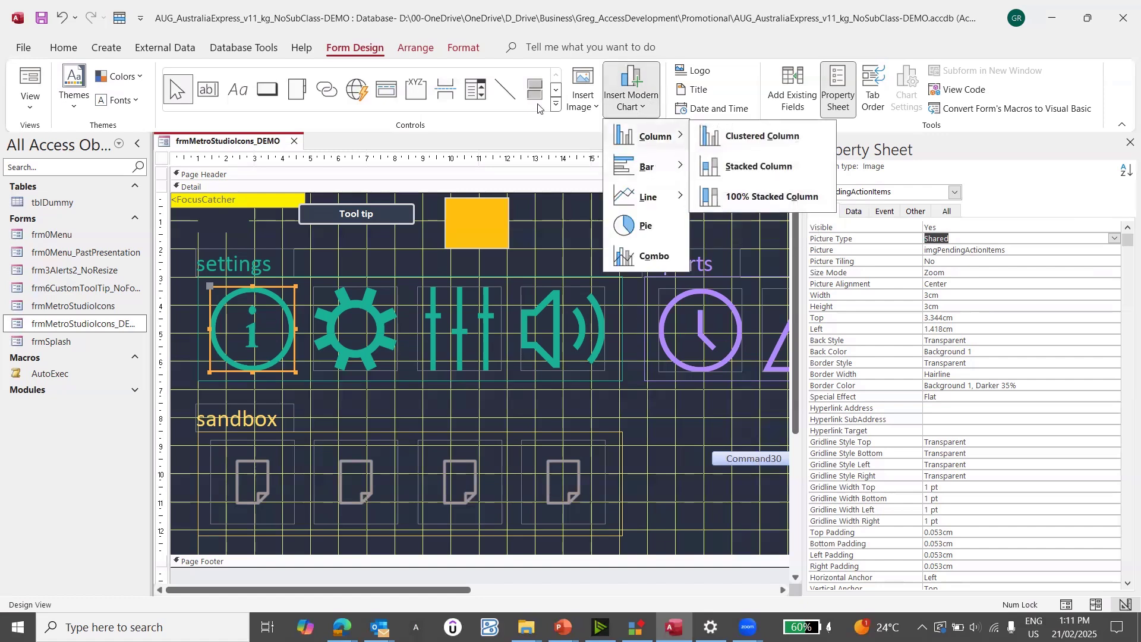
{"action": "left_click", "coordinate": [591, 106]}
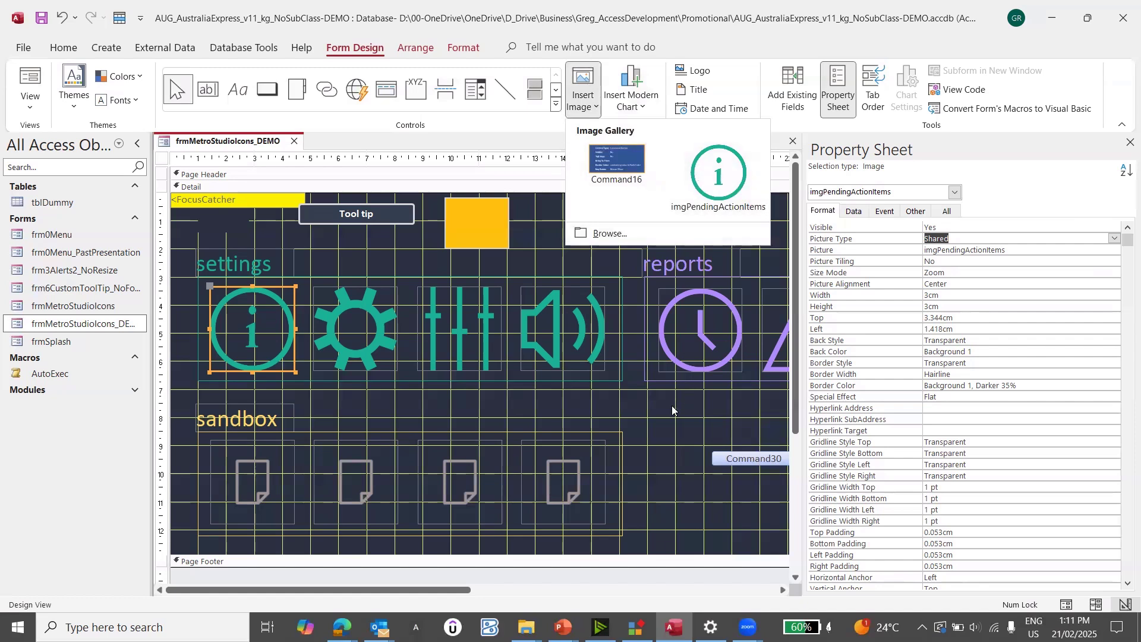
{"action": "left_click", "coordinate": [662, 436]}
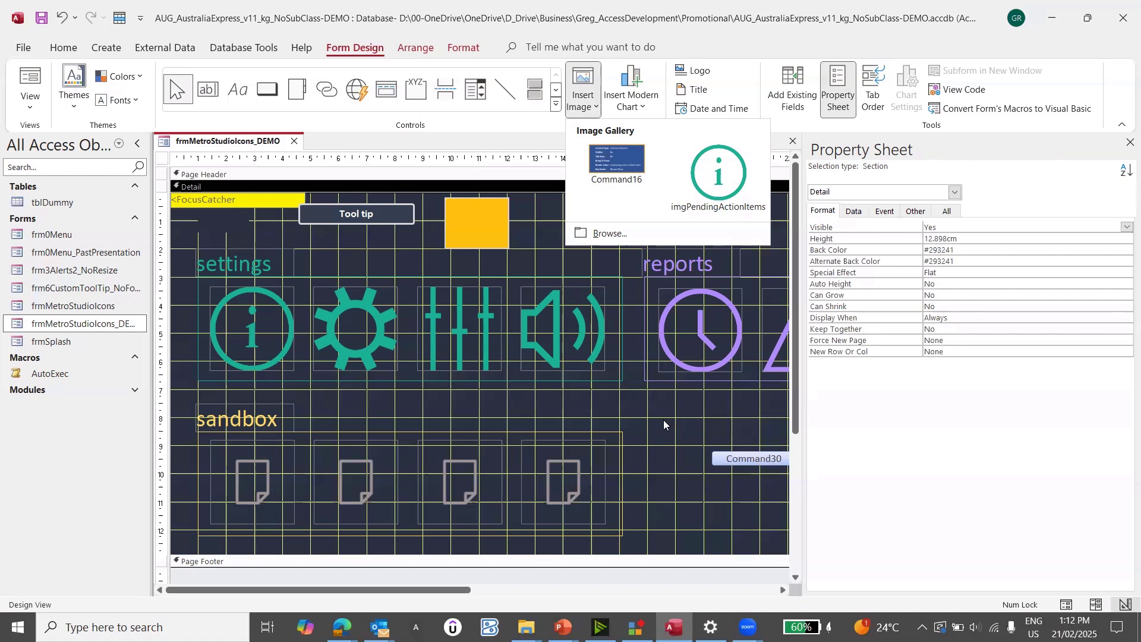
{"action": "left_click", "coordinate": [723, 183]}
{"action": "left_click_drag", "start_coordinate": [644, 417], "coordinate": [666, 448]}
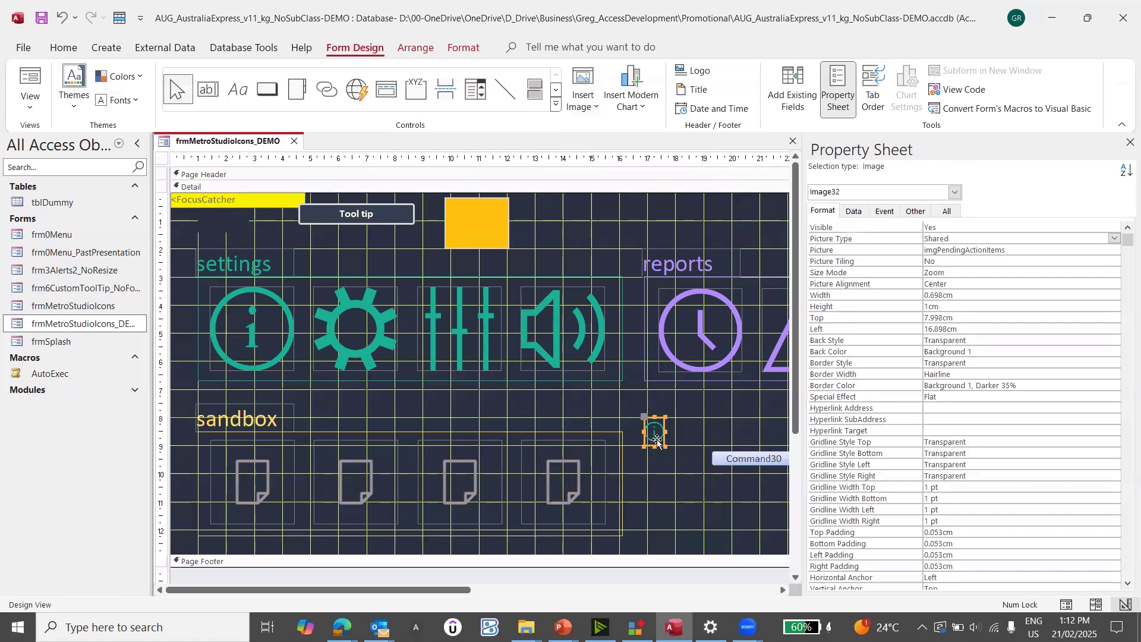
{"action": "key", "text": "Delete"}
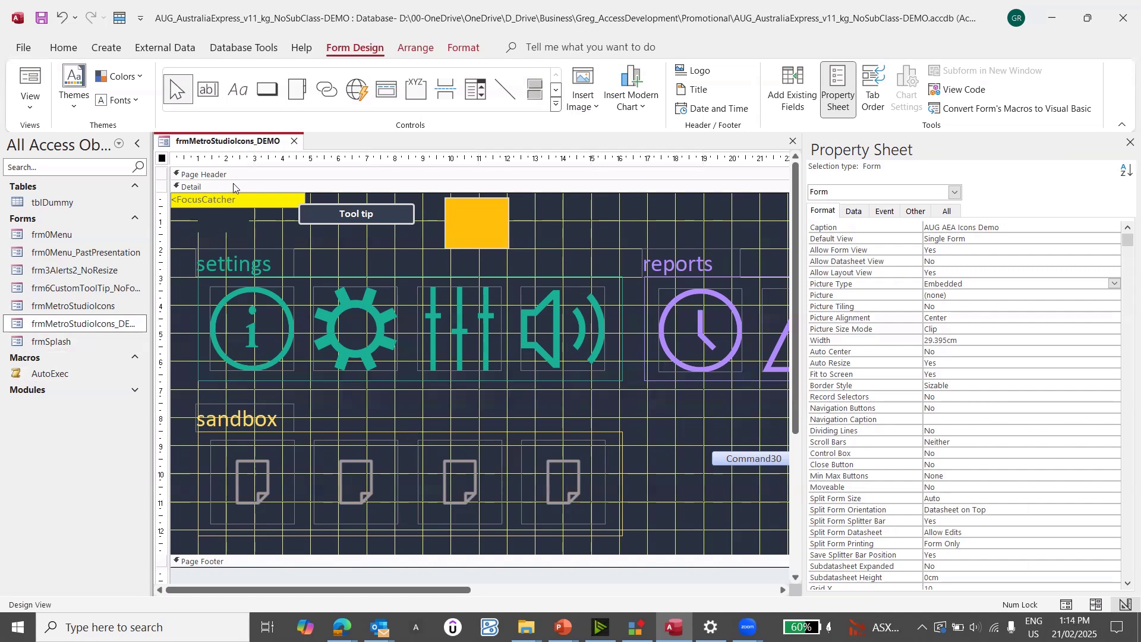
Step: Glance at the QUESTIONS / IDEAS slide, return to Access and move Command30 to just below the reports group, at about 7.7 cm top and 17 cm left
{"action": "key", "text": "alt+Tab"}
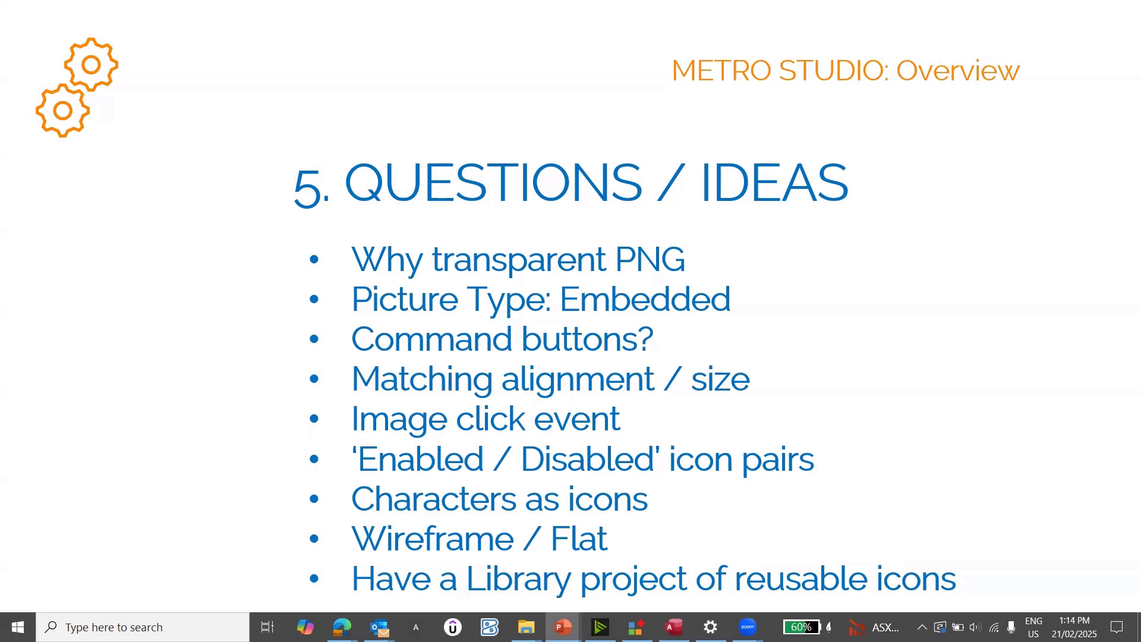
{"action": "key", "text": "alt+Tab"}
{"action": "left_click_drag", "start_coordinate": [719, 459], "coordinate": [654, 415]}
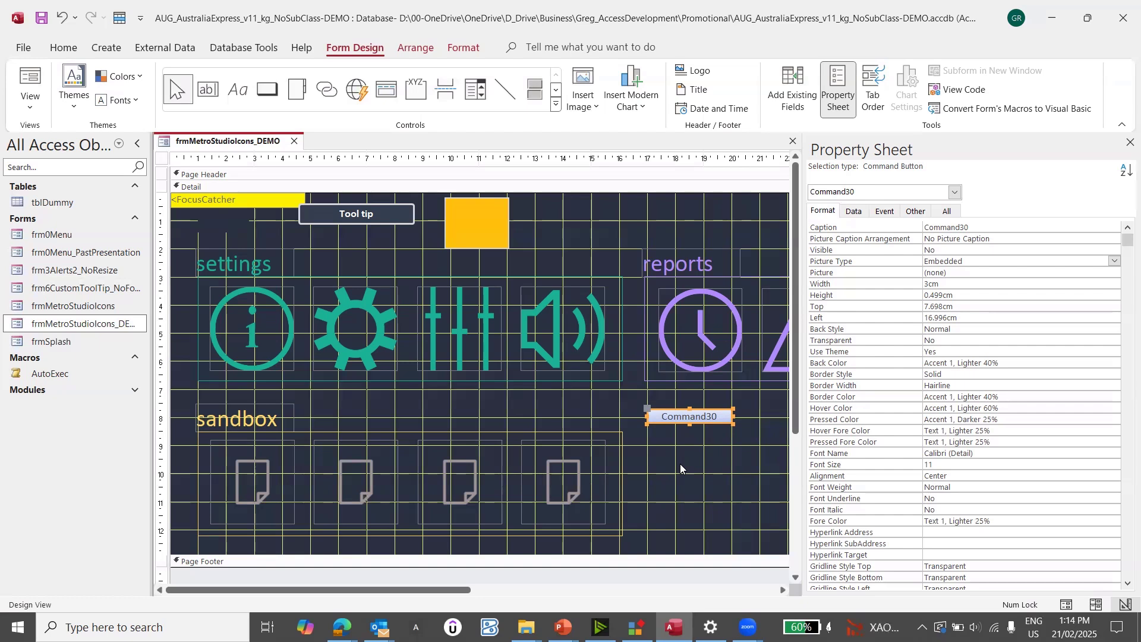
Step: Compare the format properties of the first settings icon and the Command30 button, including the icon's Size Mode
{"action": "left_click", "coordinate": [268, 324]}
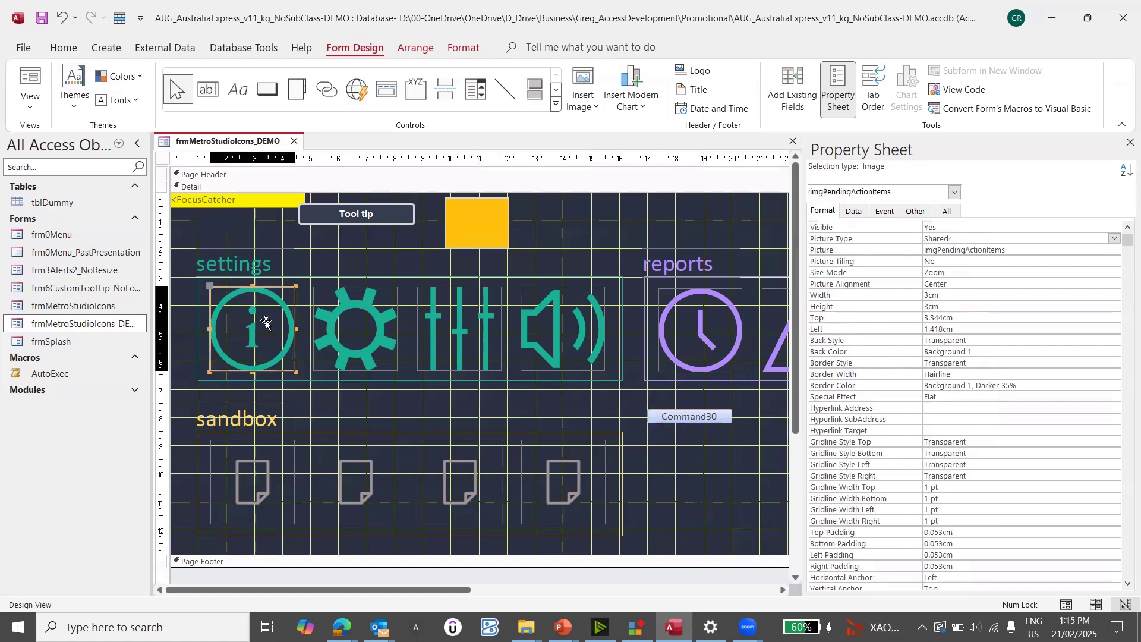
{"action": "left_click", "coordinate": [659, 420]}
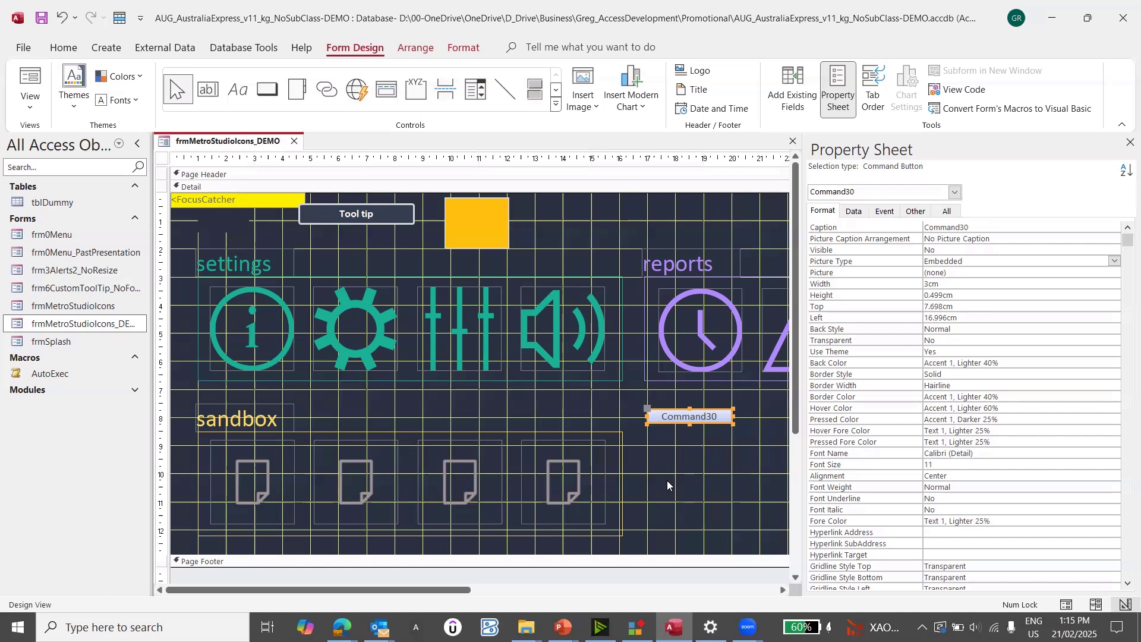
{"action": "left_click", "coordinate": [234, 322]}
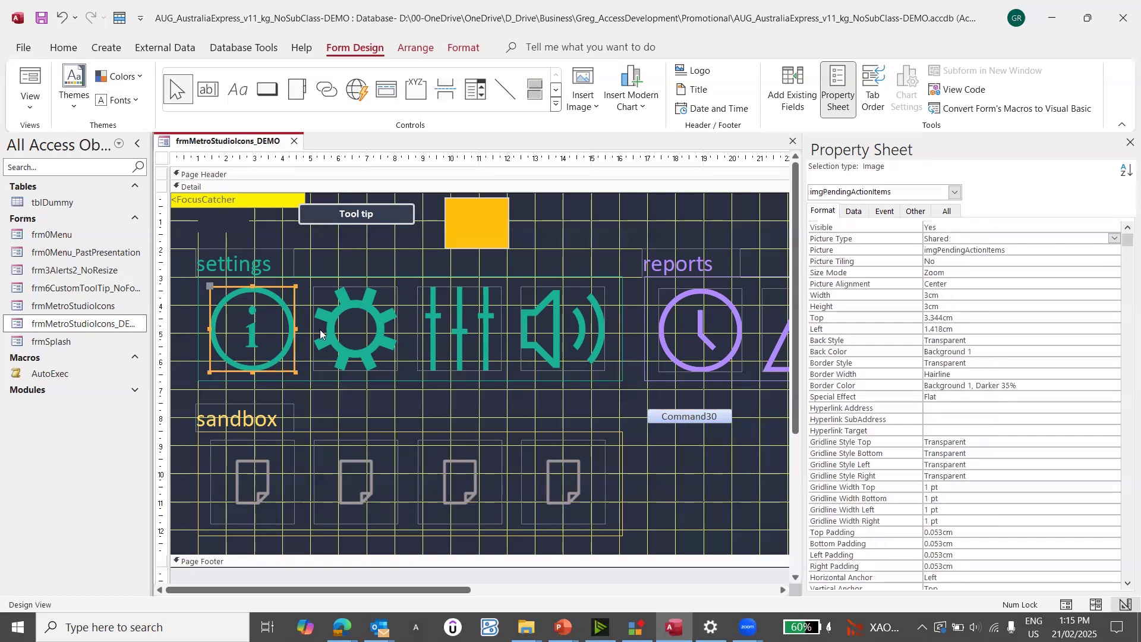
{"action": "left_click", "coordinate": [816, 274]}
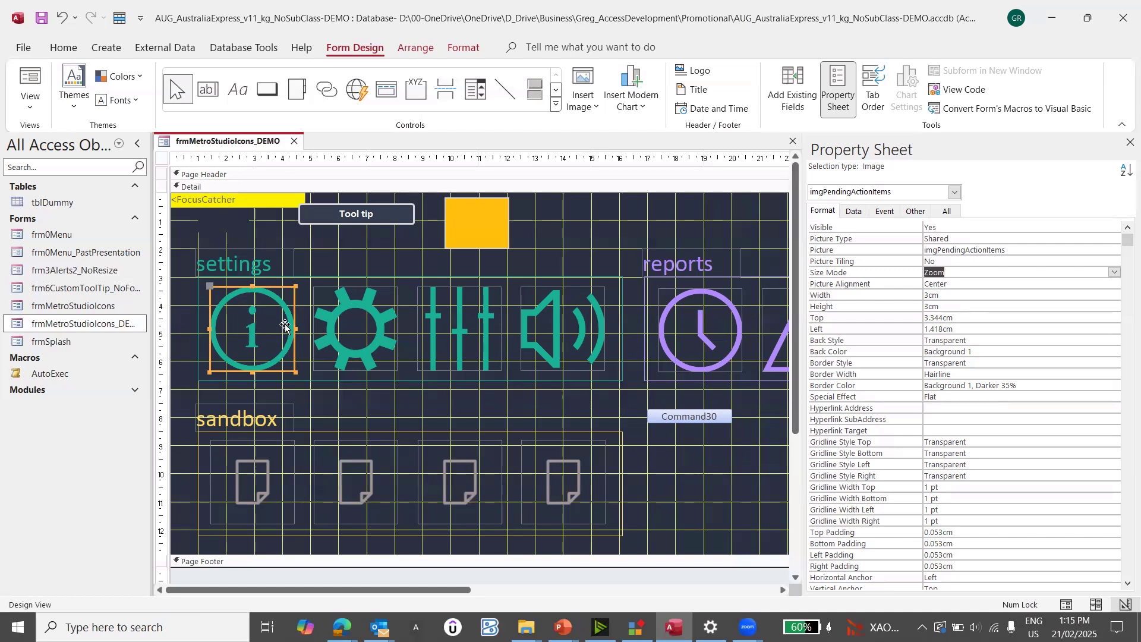
Step: Examine the formatting options available for the first settings icon and the properties of the rectangle around the settings group
{"action": "left_click", "coordinate": [462, 48]}
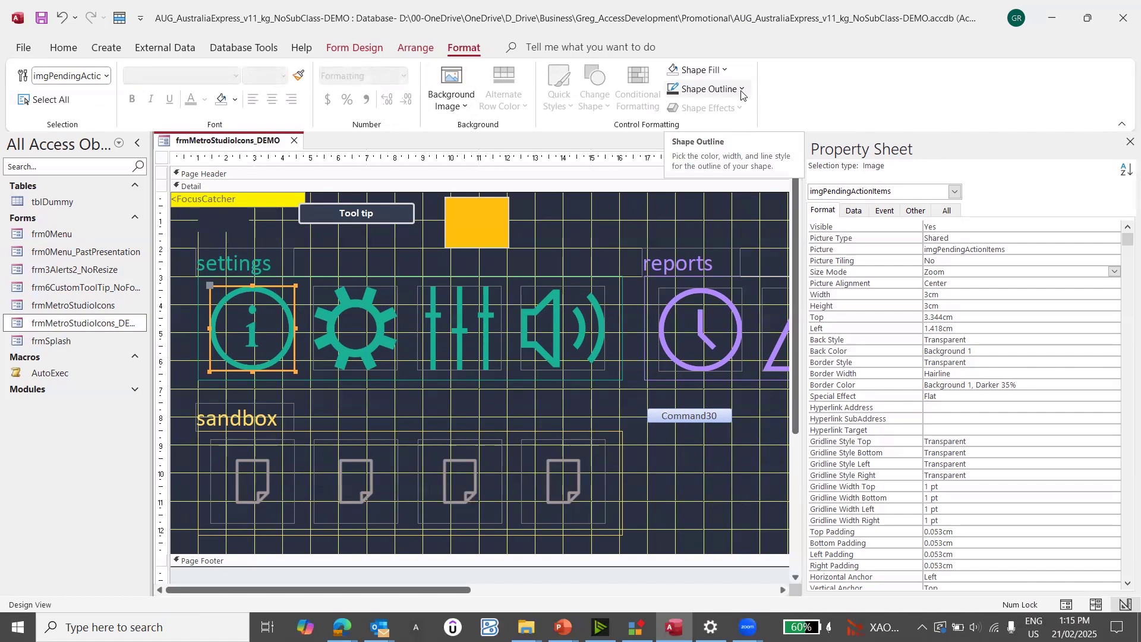
{"action": "left_click", "coordinate": [652, 485]}
{"action": "left_click", "coordinate": [282, 336]}
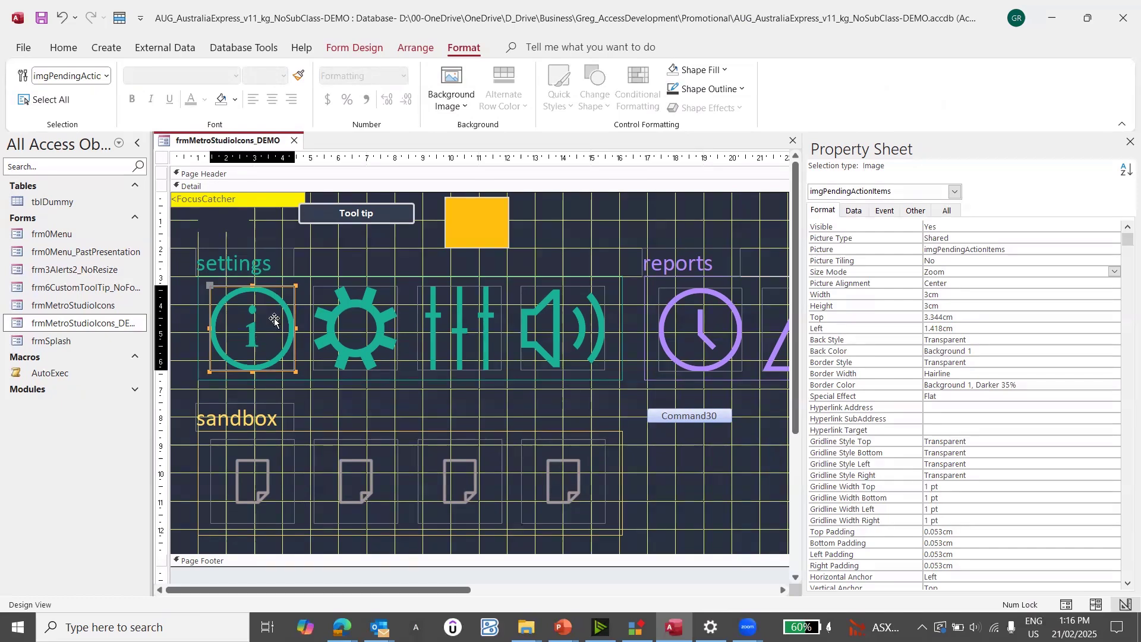
{"action": "left_click", "coordinate": [625, 275]}
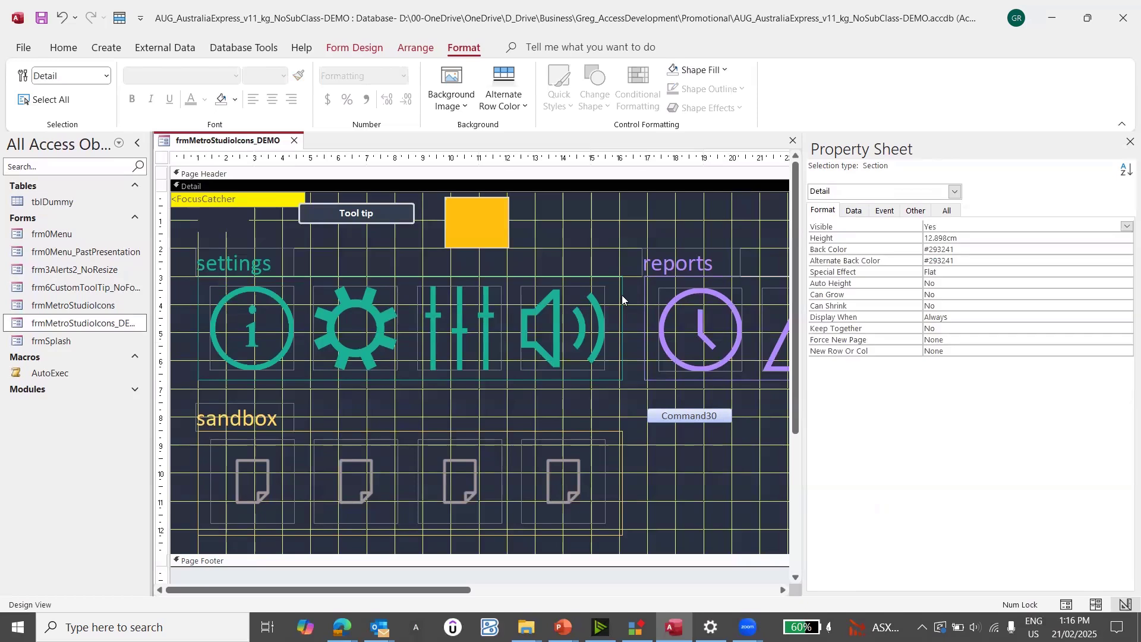
{"action": "left_click", "coordinate": [622, 299]}
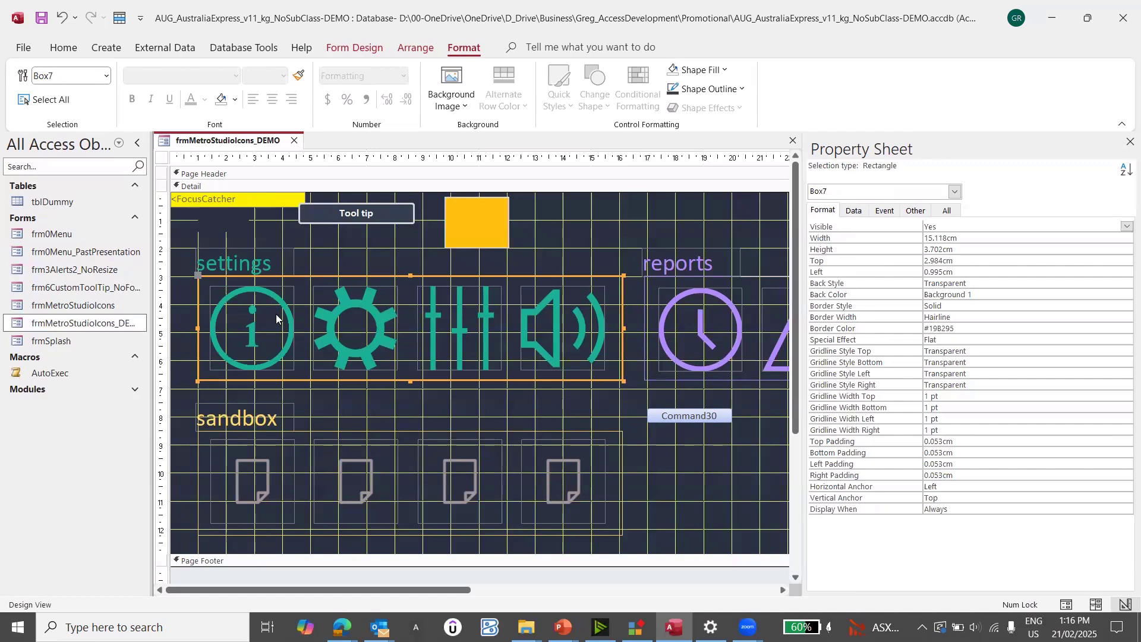
{"action": "left_click", "coordinate": [290, 333]}
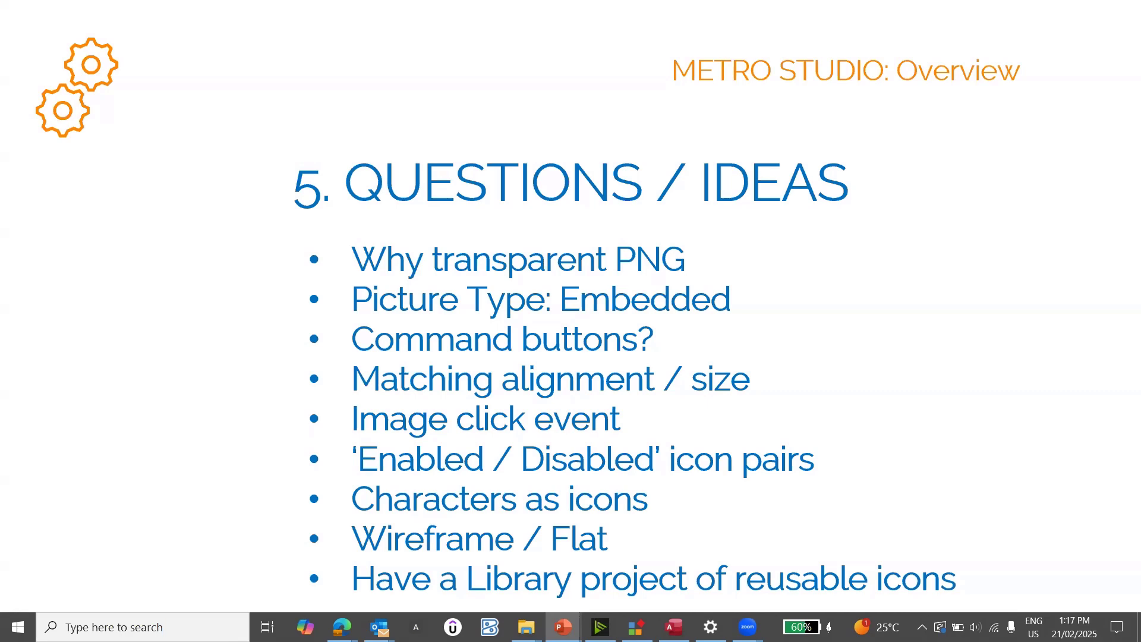
Step: Return to Access from the slide show and compare the event properties of the first settings icon, the Tool tip button and Command30
{"action": "key", "text": "alt+Tab"}
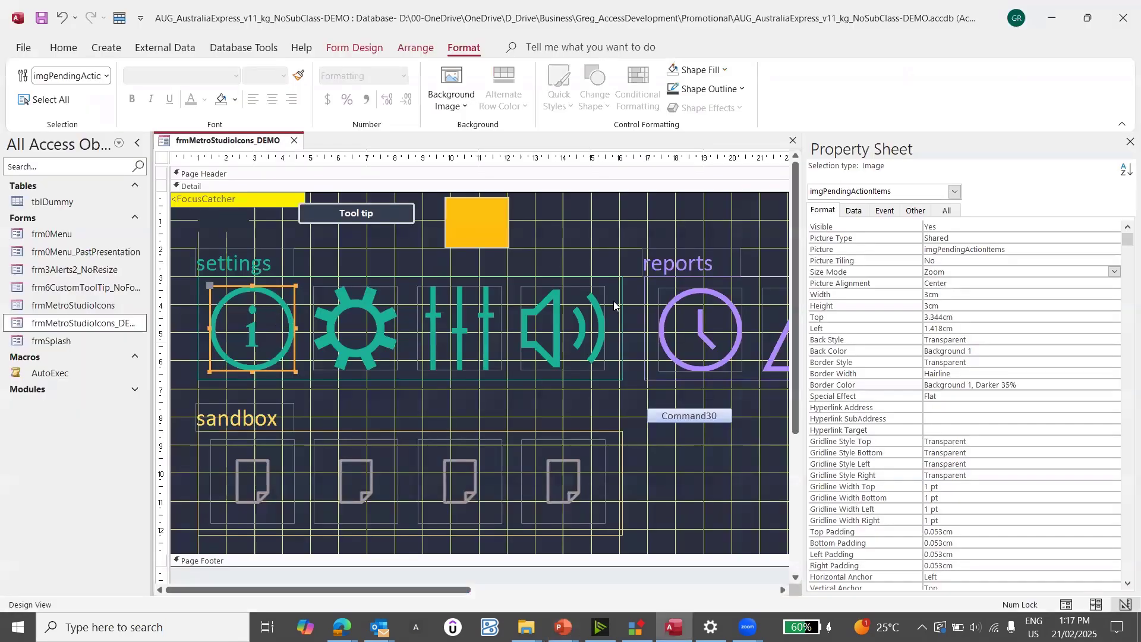
{"action": "left_click", "coordinate": [884, 210]}
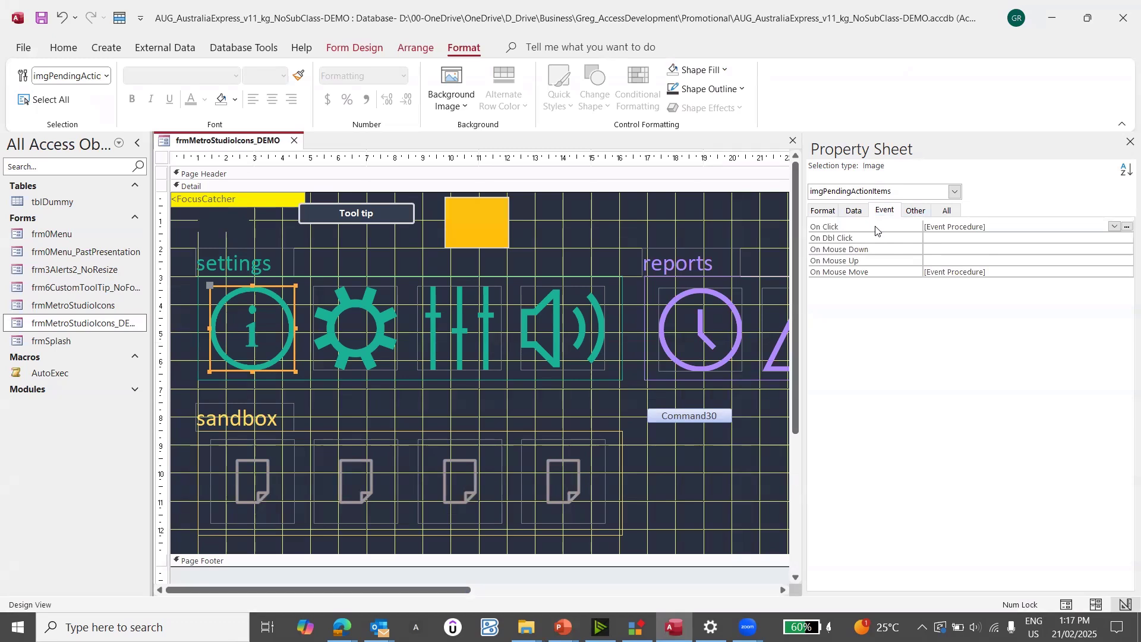
{"action": "left_click", "coordinate": [858, 273]}
{"action": "left_click", "coordinate": [262, 334]}
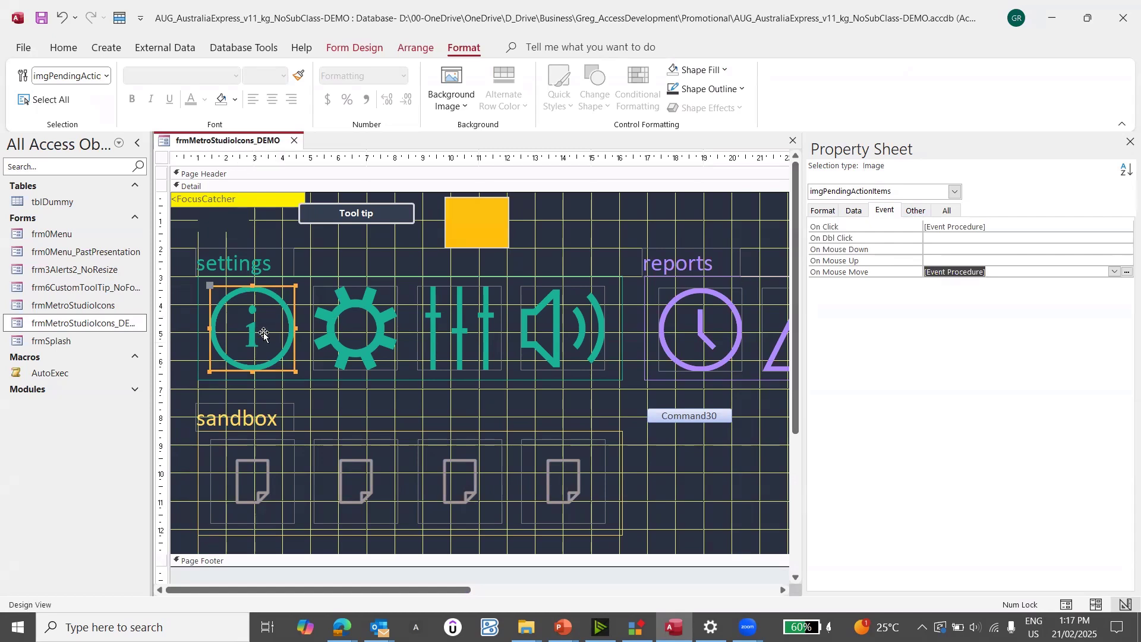
{"action": "left_click", "coordinate": [390, 218]}
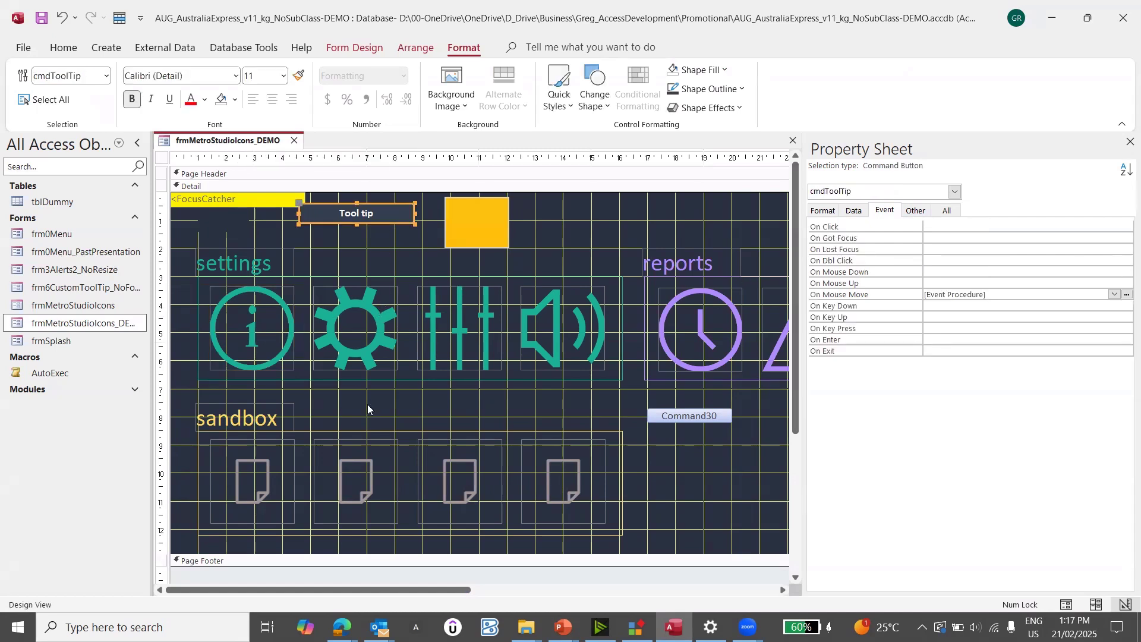
{"action": "left_click", "coordinate": [284, 331]}
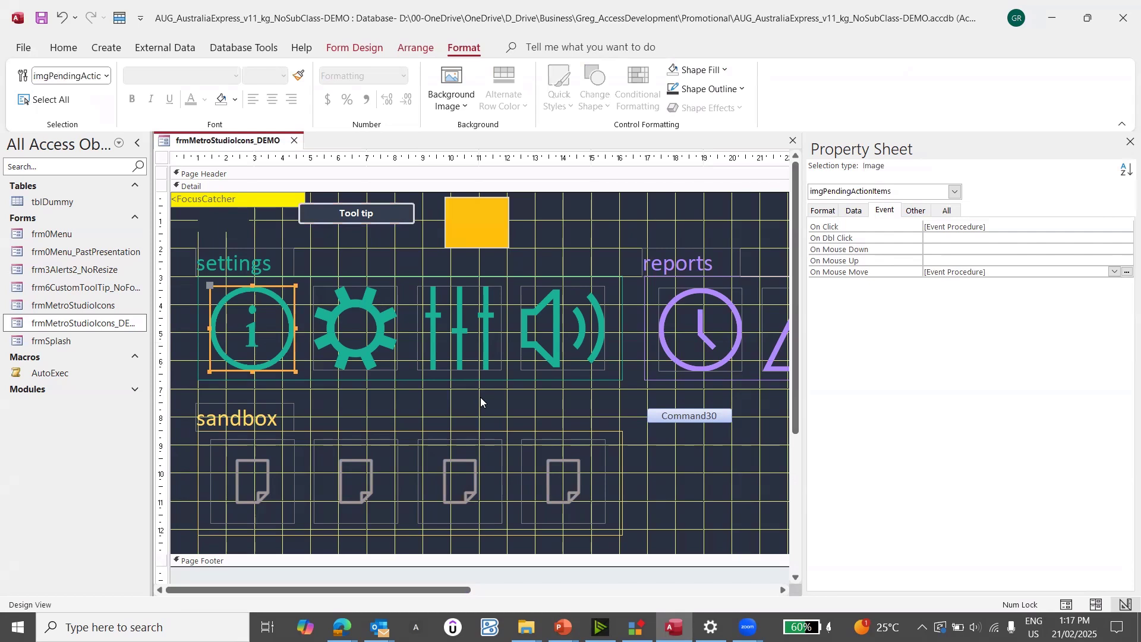
{"action": "left_click", "coordinate": [689, 419]}
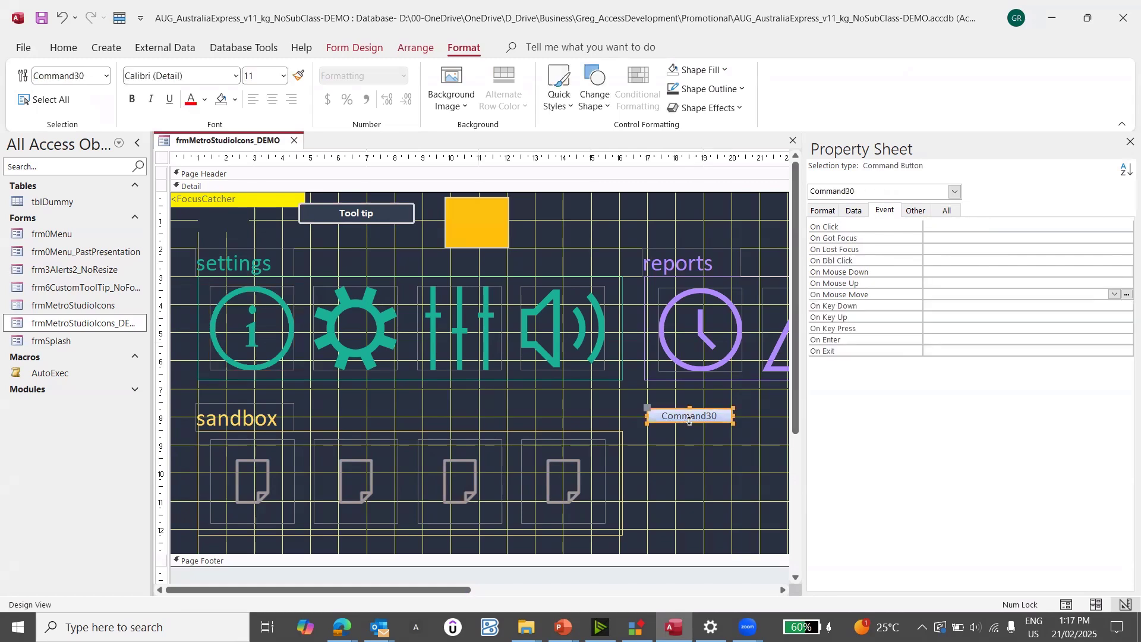
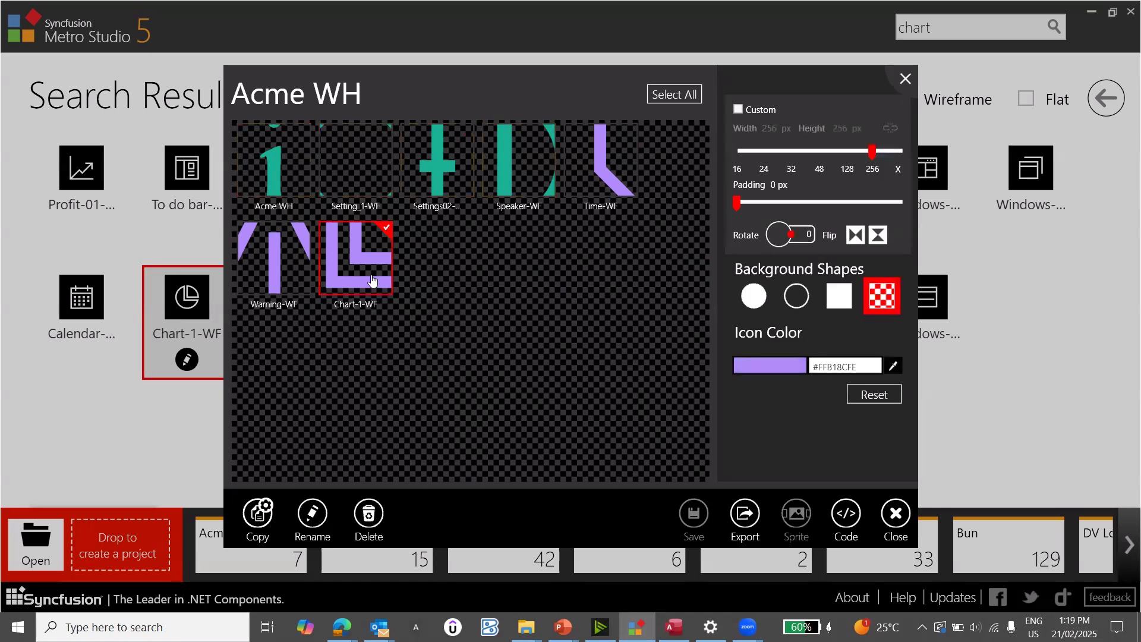
Step: Search Metro Studio for "warning", add the Warning 2 -WF icon to the Acme WH project and open that project
{"action": "left_click", "coordinate": [299, 272]}
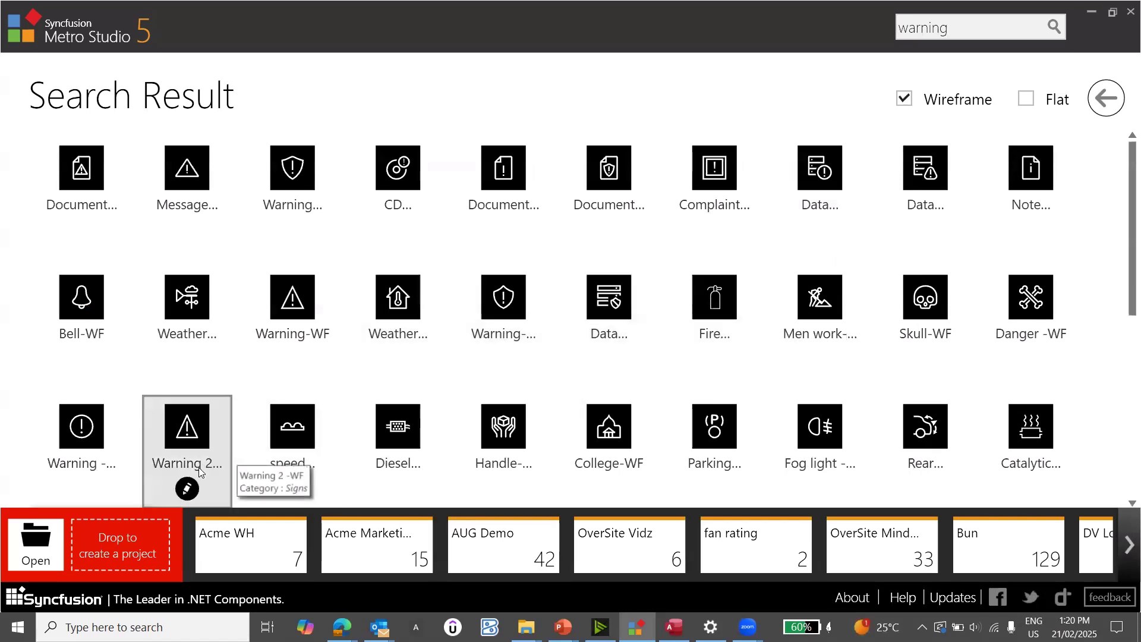
{"action": "left_click_drag", "start_coordinate": [194, 476], "coordinate": [223, 544]}
{"action": "left_click", "coordinate": [222, 531]}
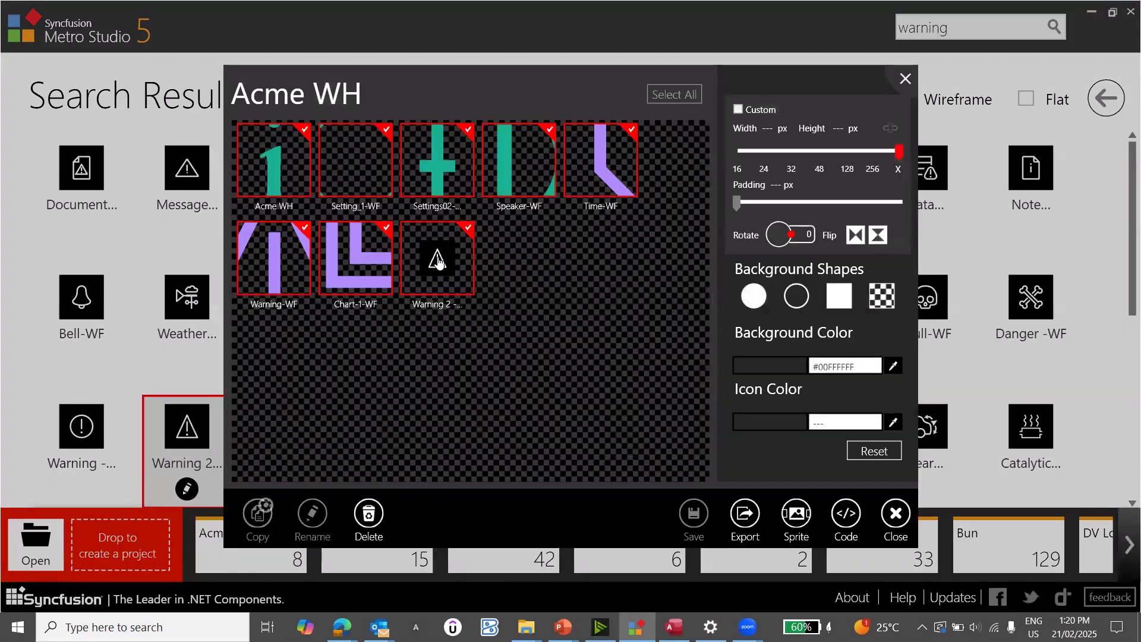
Step: Set the icon color of the Warning 2 icon to light grey, #FFAEA7A7
{"action": "left_click", "coordinate": [438, 263]}
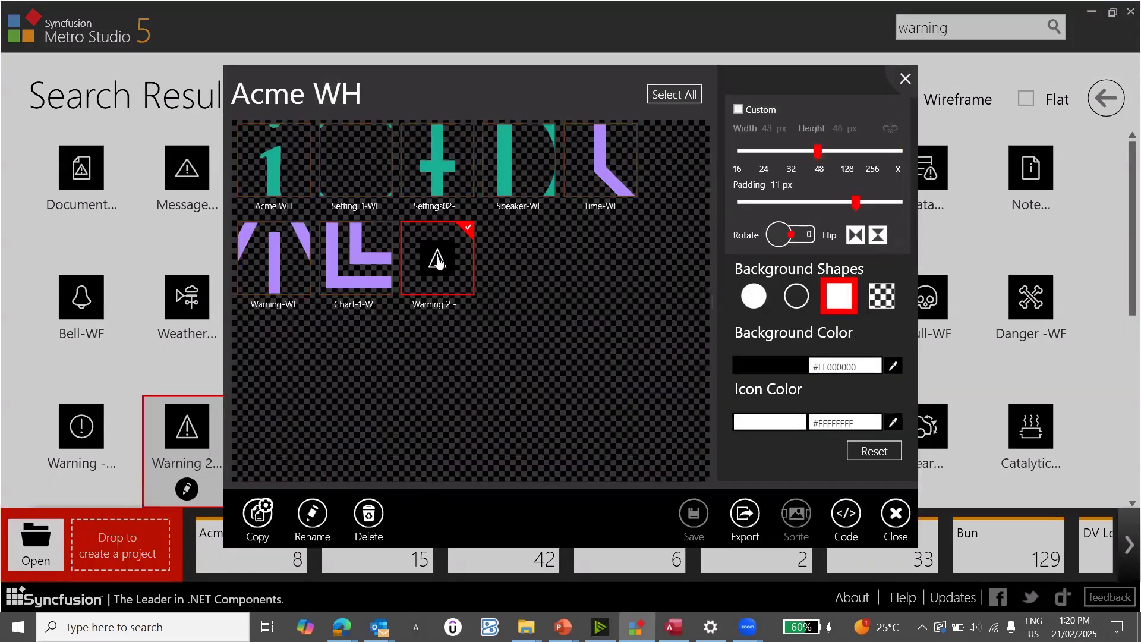
{"action": "left_click", "coordinate": [785, 423]}
{"action": "left_click", "coordinate": [746, 371]}
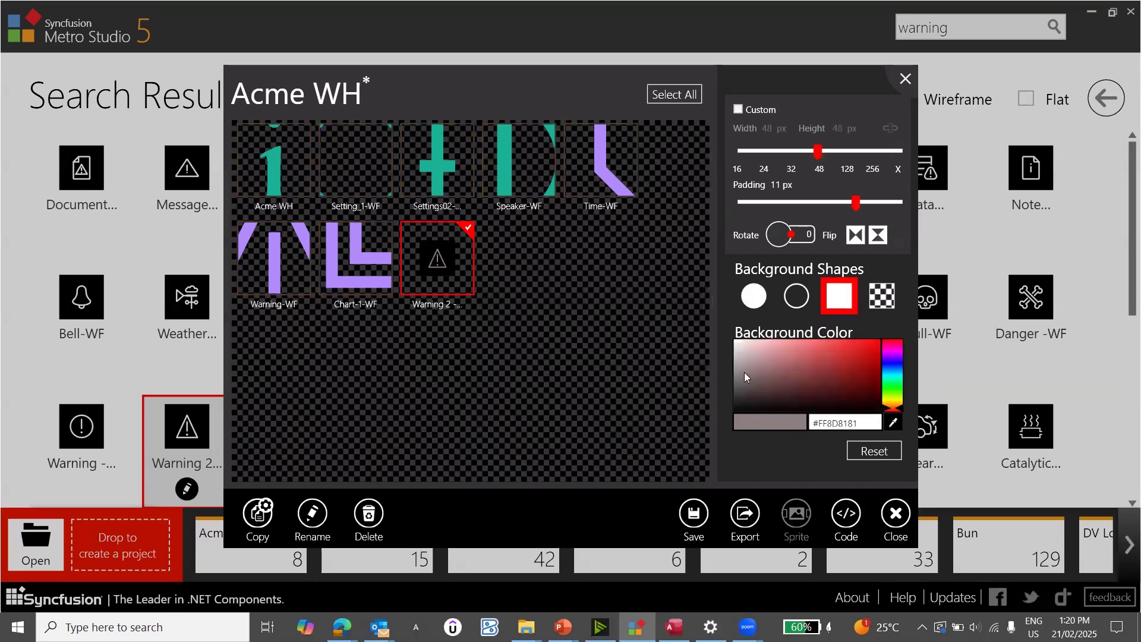
{"action": "left_click_drag", "start_coordinate": [744, 372], "coordinate": [739, 362]}
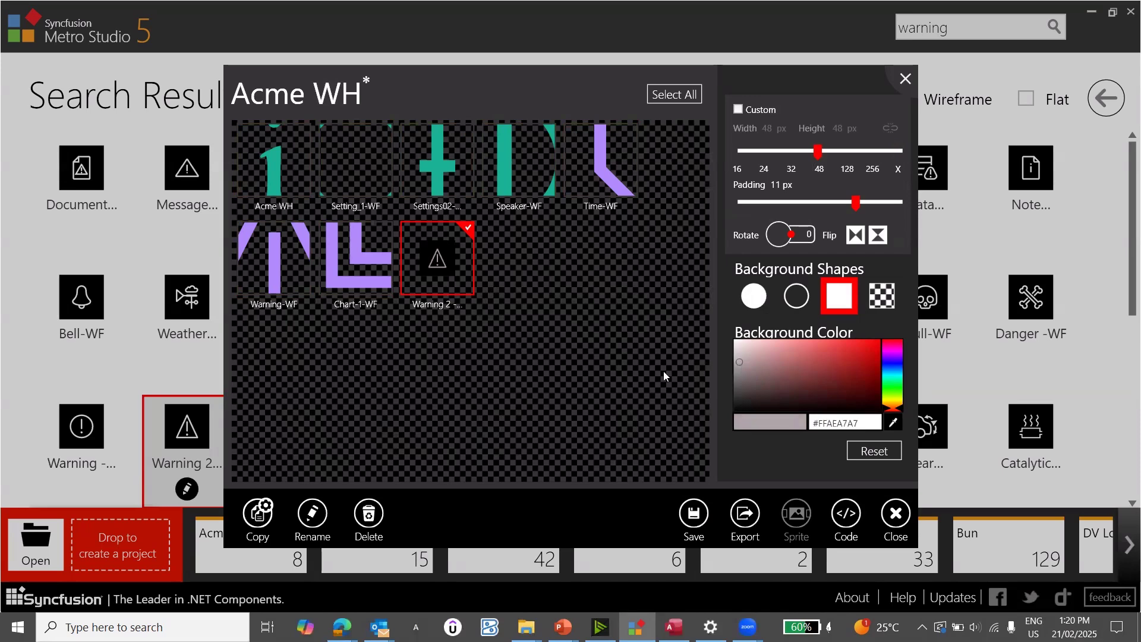
{"action": "left_click", "coordinate": [440, 257]}
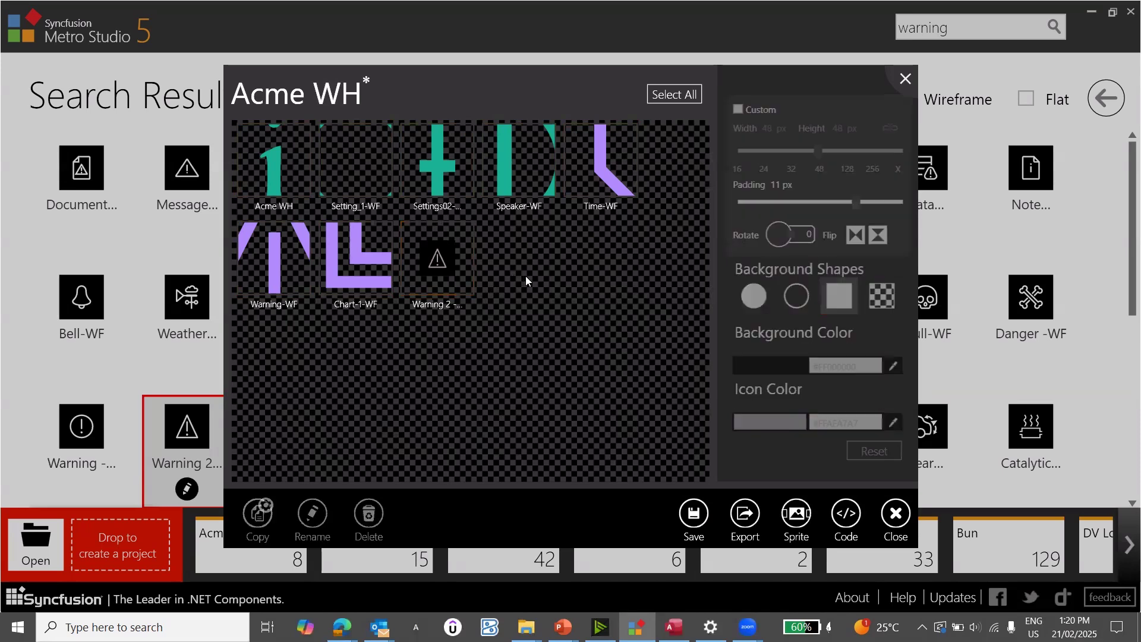
Step: Set the Warning 2 icon to 256 px with 0 px padding and a transparent background
{"action": "left_click", "coordinate": [455, 264]}
{"action": "left_click_drag", "start_coordinate": [818, 153], "coordinate": [868, 157]}
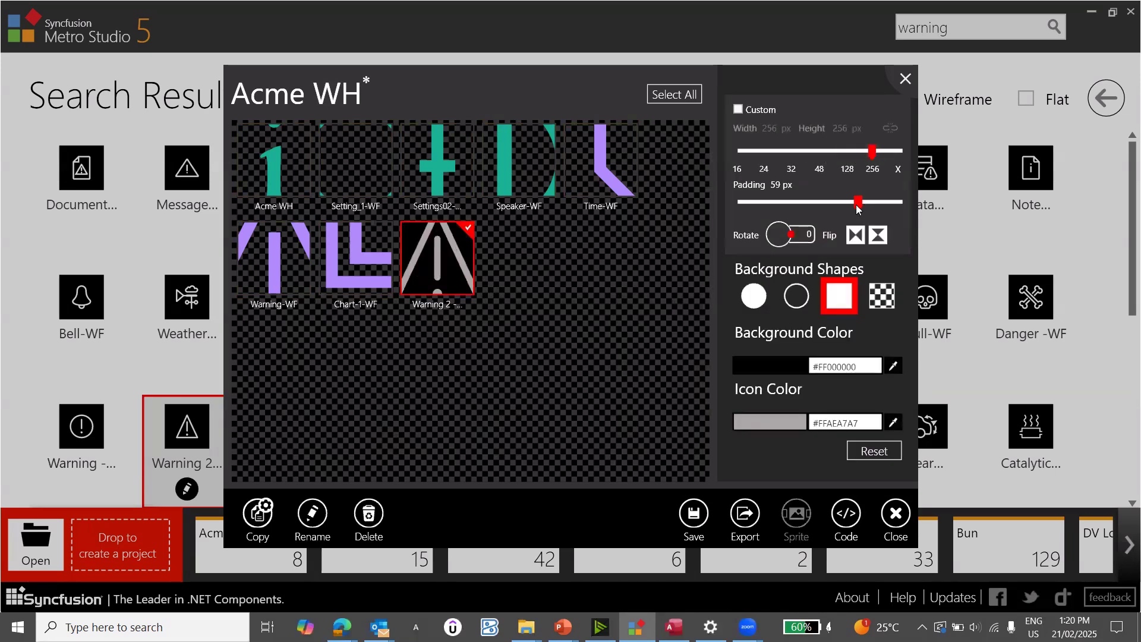
{"action": "left_click_drag", "start_coordinate": [858, 207], "coordinate": [723, 204]}
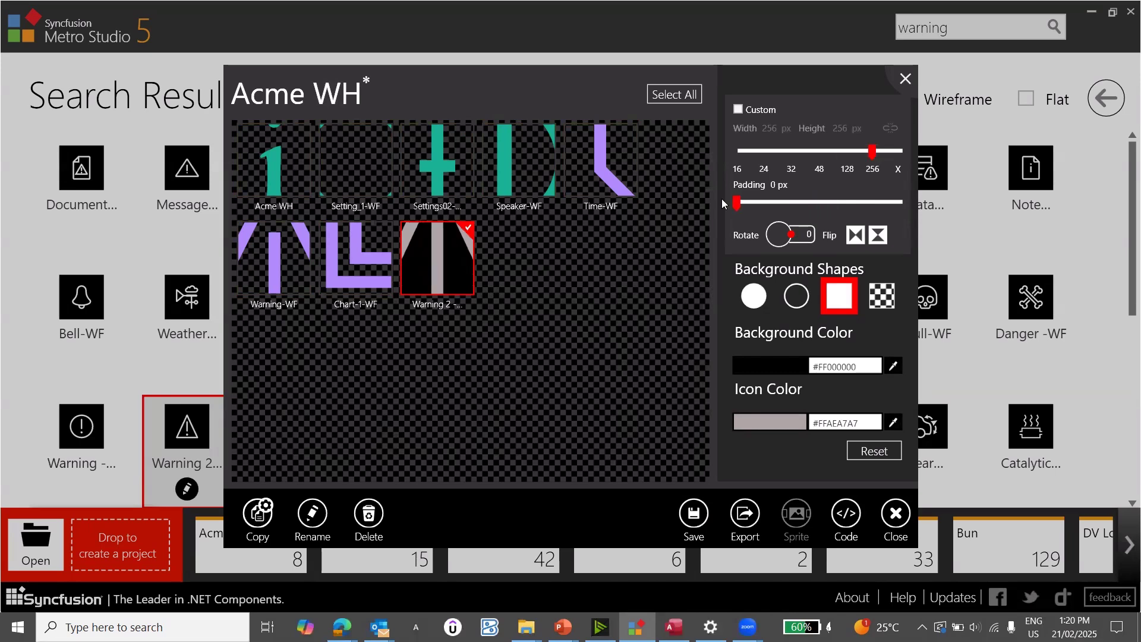
{"action": "left_click", "coordinate": [559, 265]}
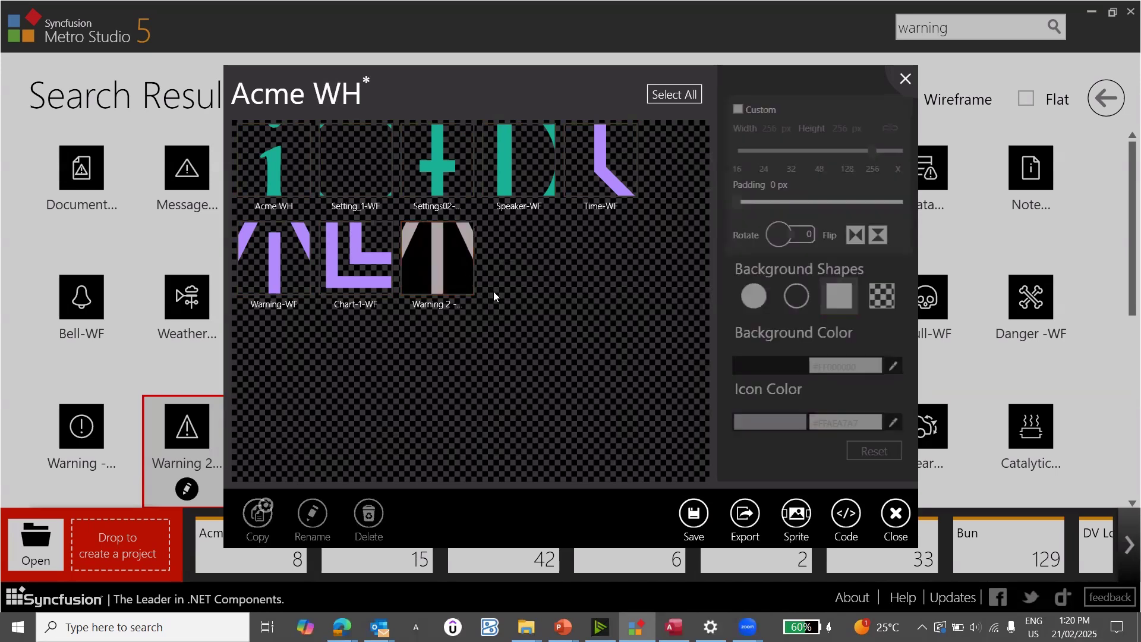
{"action": "left_click", "coordinate": [437, 273]}
{"action": "left_click", "coordinate": [881, 297]}
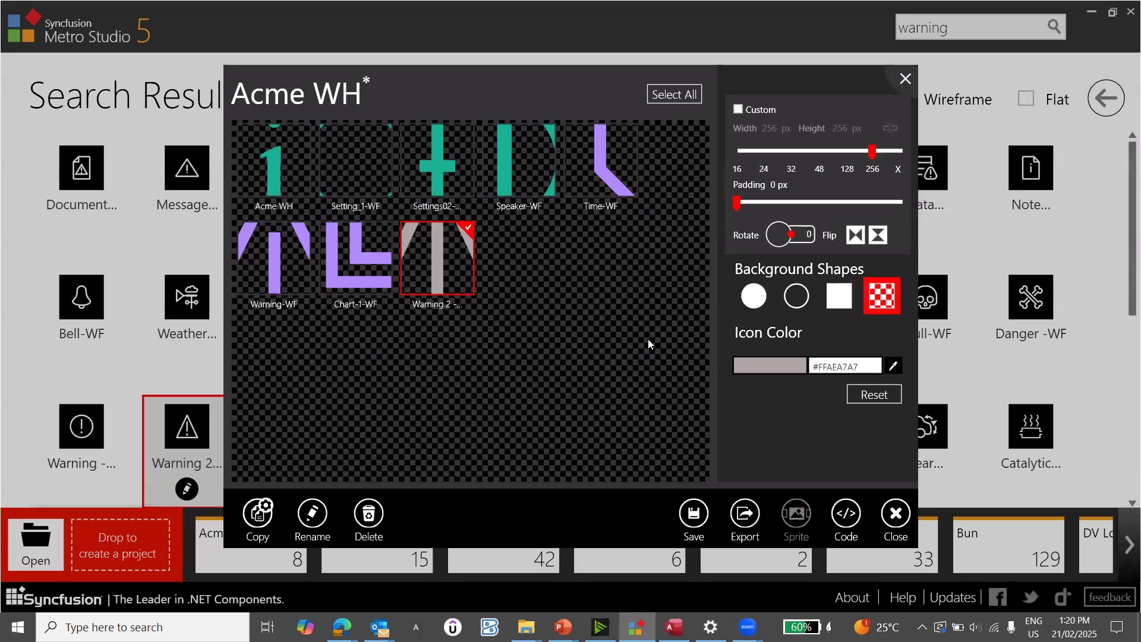
Step: Save the Acme WH project, export its icons as PNG to the Acme_Warehousing folder and check the exported files
{"action": "left_click", "coordinate": [695, 515]}
{"action": "left_click", "coordinate": [746, 516]}
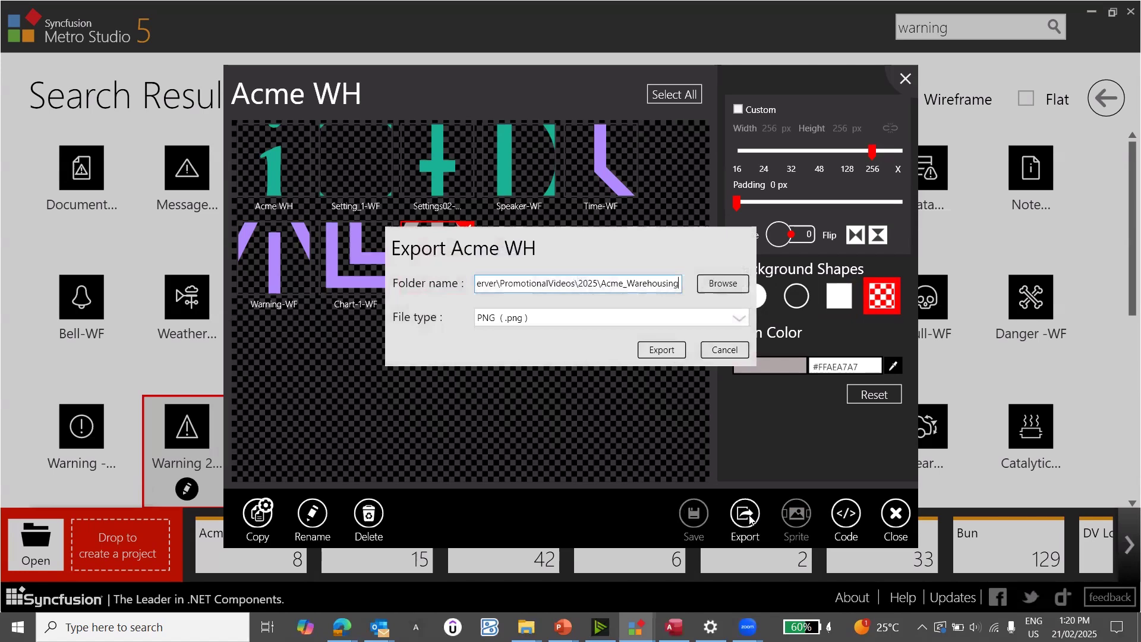
{"action": "left_click", "coordinate": [660, 350]}
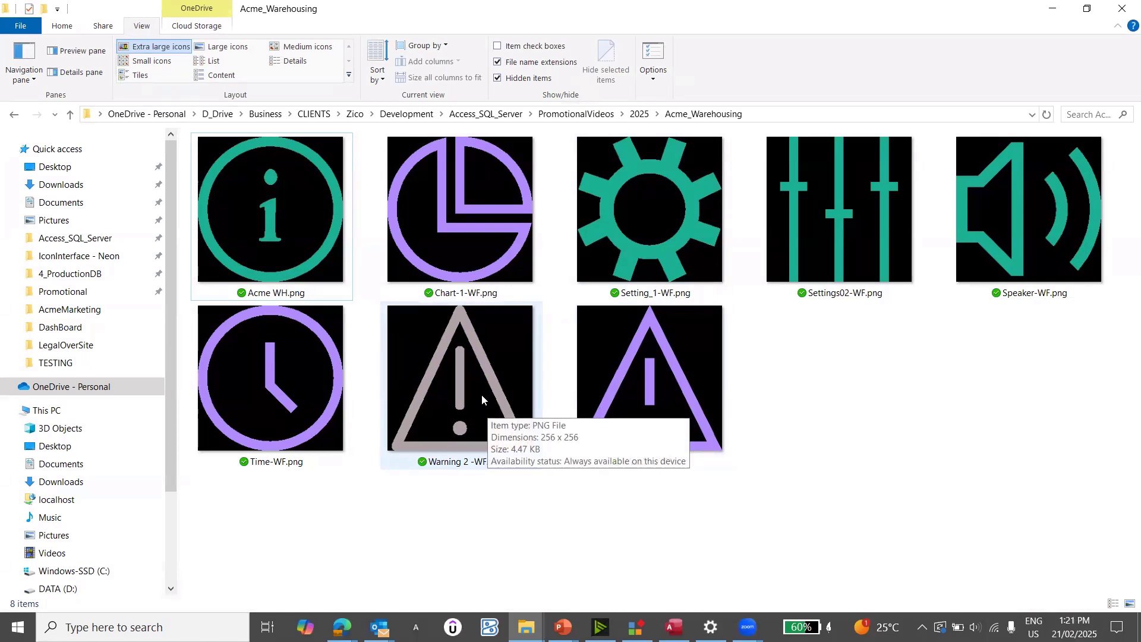
{"action": "left_click", "coordinate": [1051, 10]}
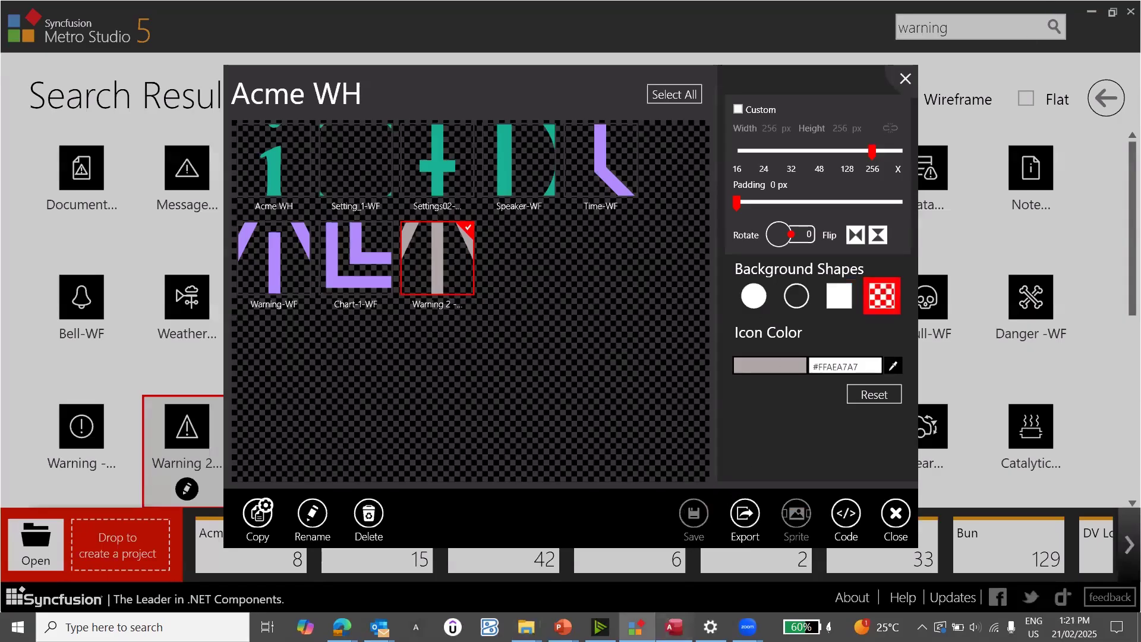
Step: Switch to Access and place a copy of the purple warning icon below Command30, at about 18.8 cm left
{"action": "left_click", "coordinate": [674, 627]}
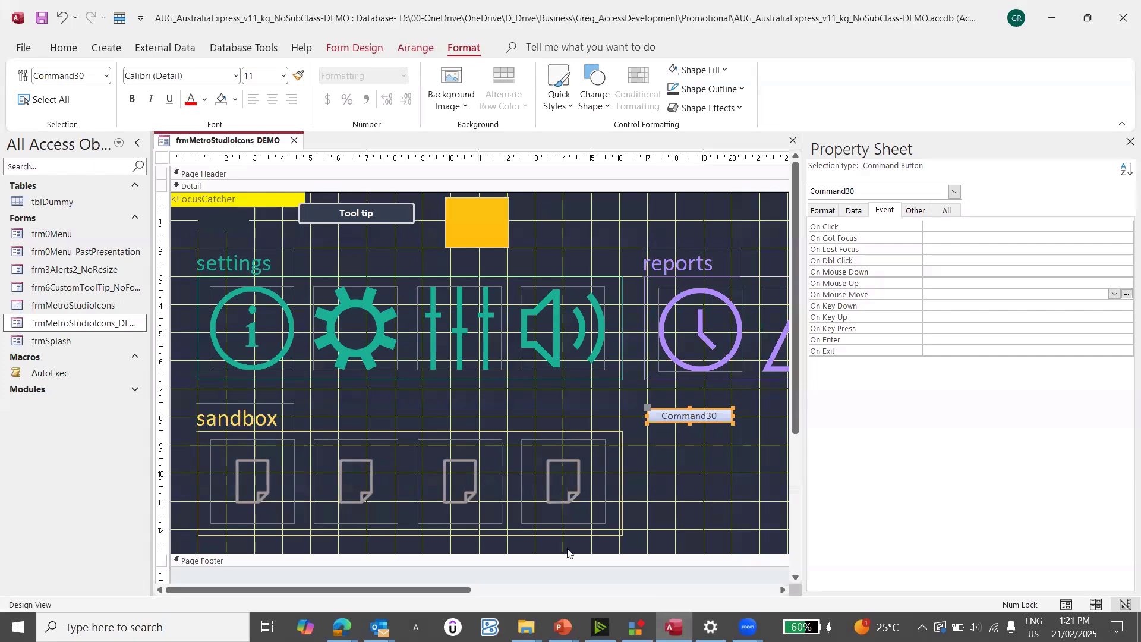
{"action": "left_click_drag", "start_coordinate": [365, 590], "coordinate": [586, 590]}
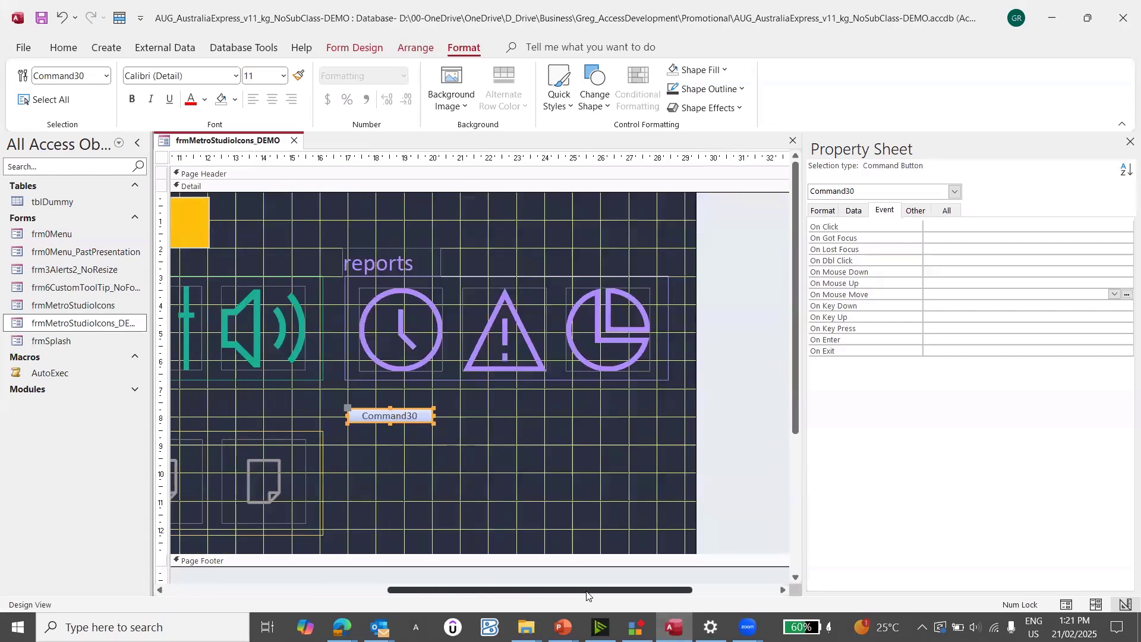
{"action": "left_click", "coordinate": [523, 372]}
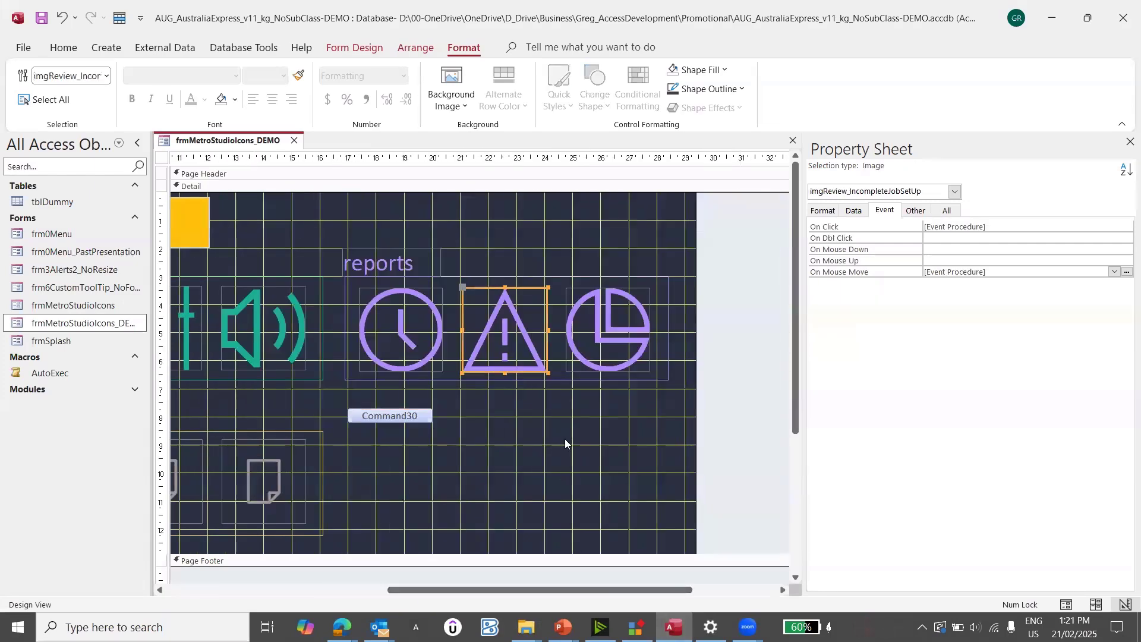
{"action": "key", "text": "ctrl+c"}
{"action": "key", "text": "ctrl+v"}
{"action": "left_click_drag", "start_coordinate": [520, 432], "coordinate": [460, 502]}
Step: Place a second copy of the reports warning icon beside the first copy, at about 8.9 cm top and 22.6 cm left
{"action": "left_click", "coordinate": [509, 344]}
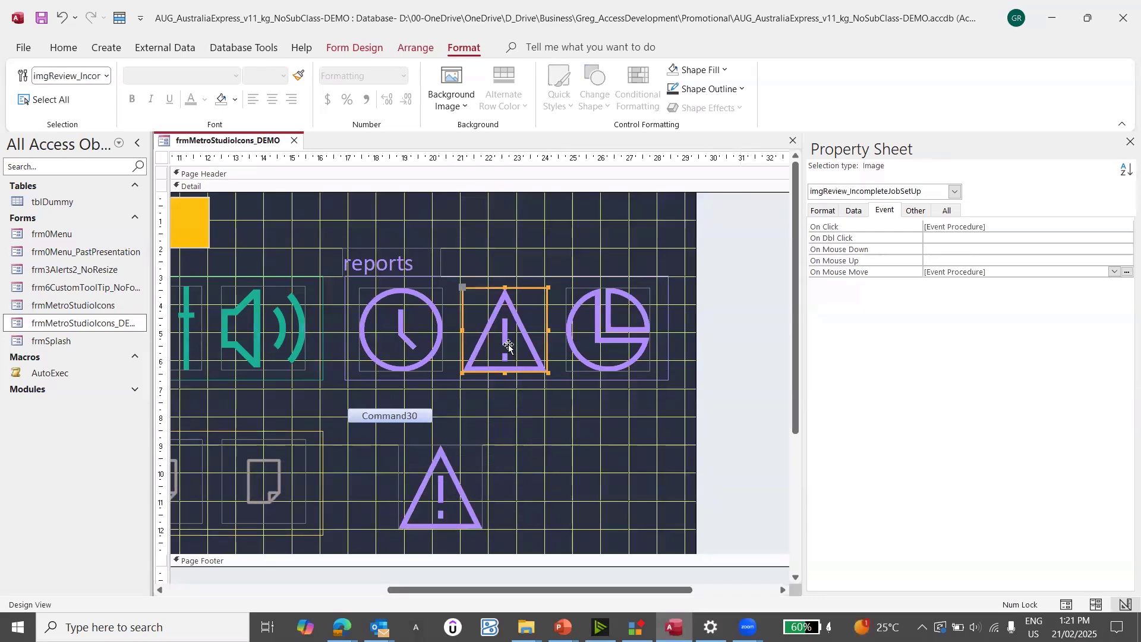
{"action": "key", "text": "ctrl+c"}
{"action": "key", "text": "ctrl+v"}
{"action": "left_click_drag", "start_coordinate": [514, 416], "coordinate": [557, 485]}
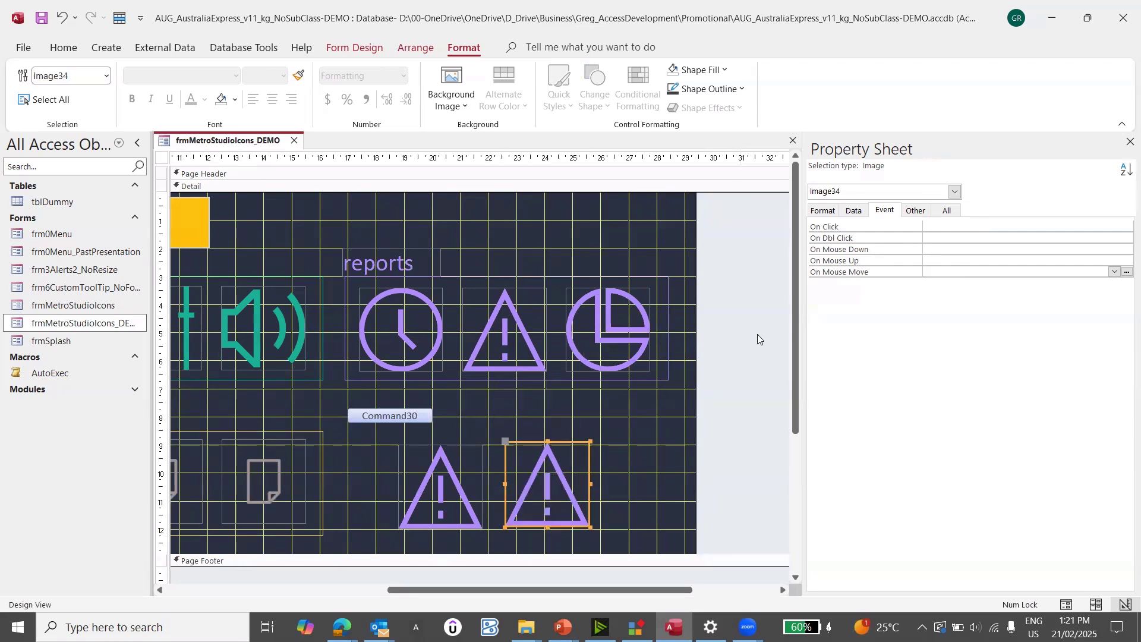
Step: Change the second copy's picture to Warning 2 -WF.png and align the top edges of both warning copies
{"action": "left_click", "coordinate": [824, 205]}
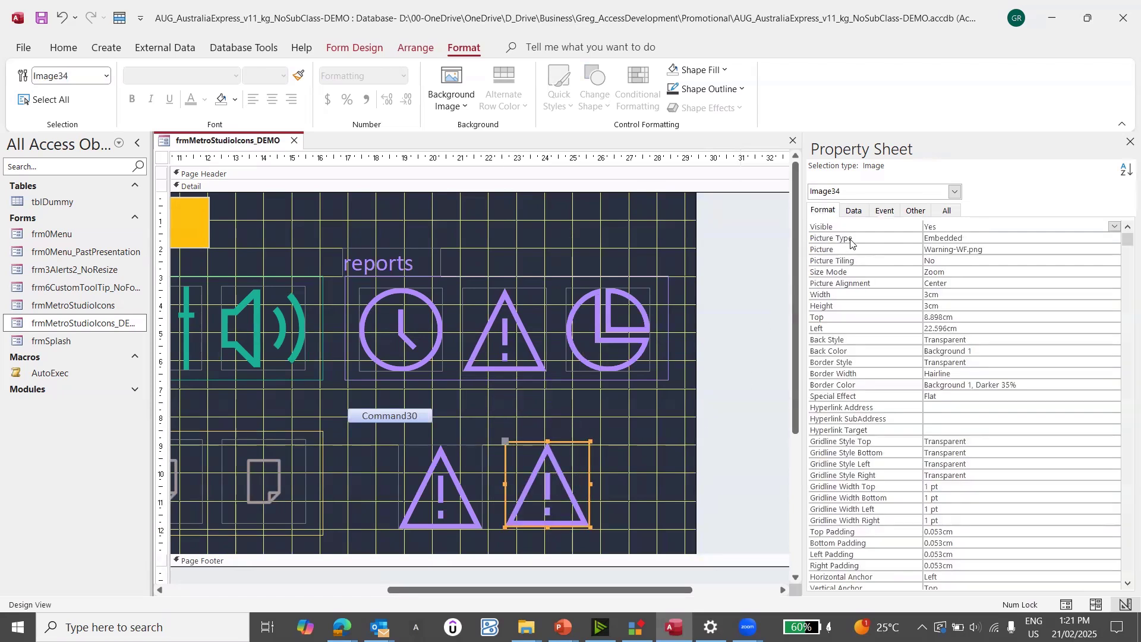
{"action": "left_click", "coordinate": [616, 512]}
{"action": "left_click_drag", "start_coordinate": [616, 512], "coordinate": [479, 476]}
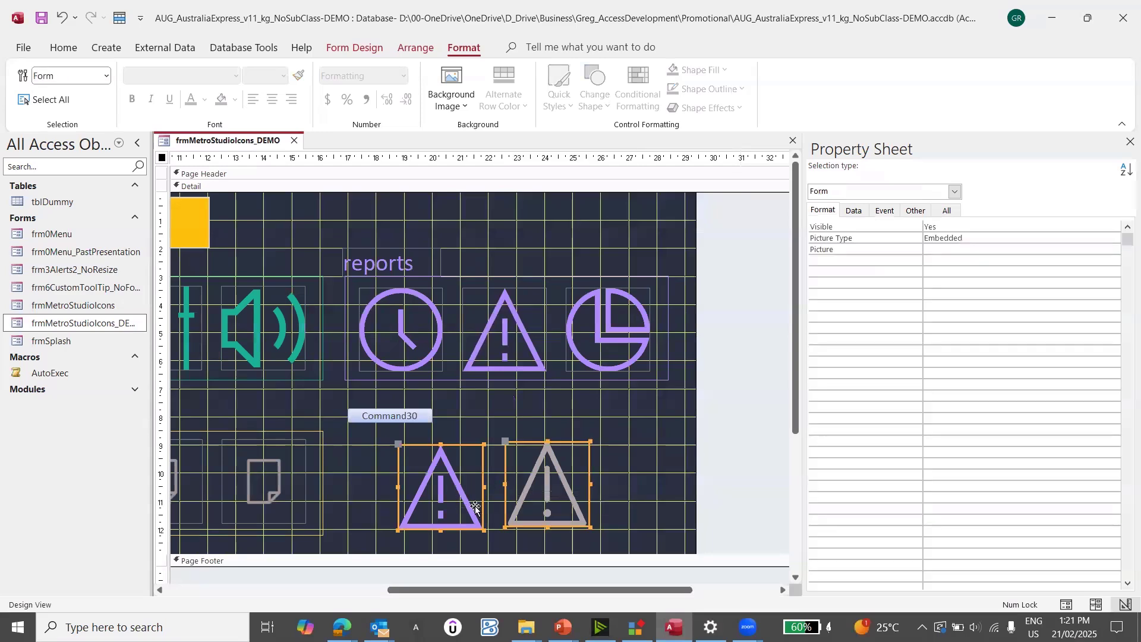
{"action": "left_click", "coordinate": [416, 48]}
{"action": "left_click", "coordinate": [794, 98]}
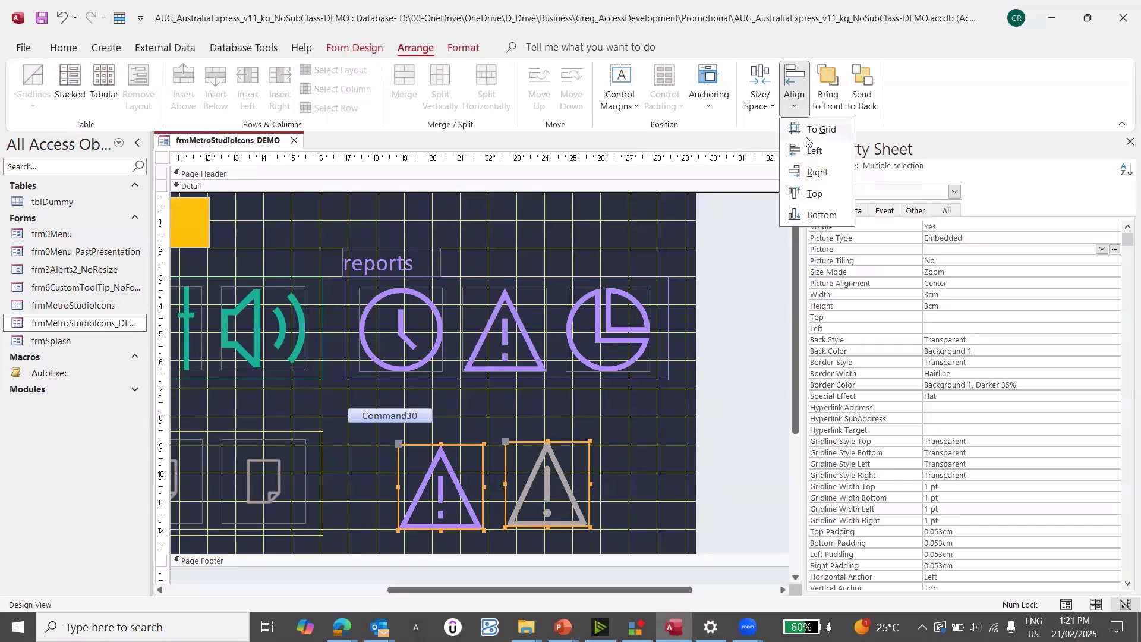
{"action": "left_click", "coordinate": [818, 194]}
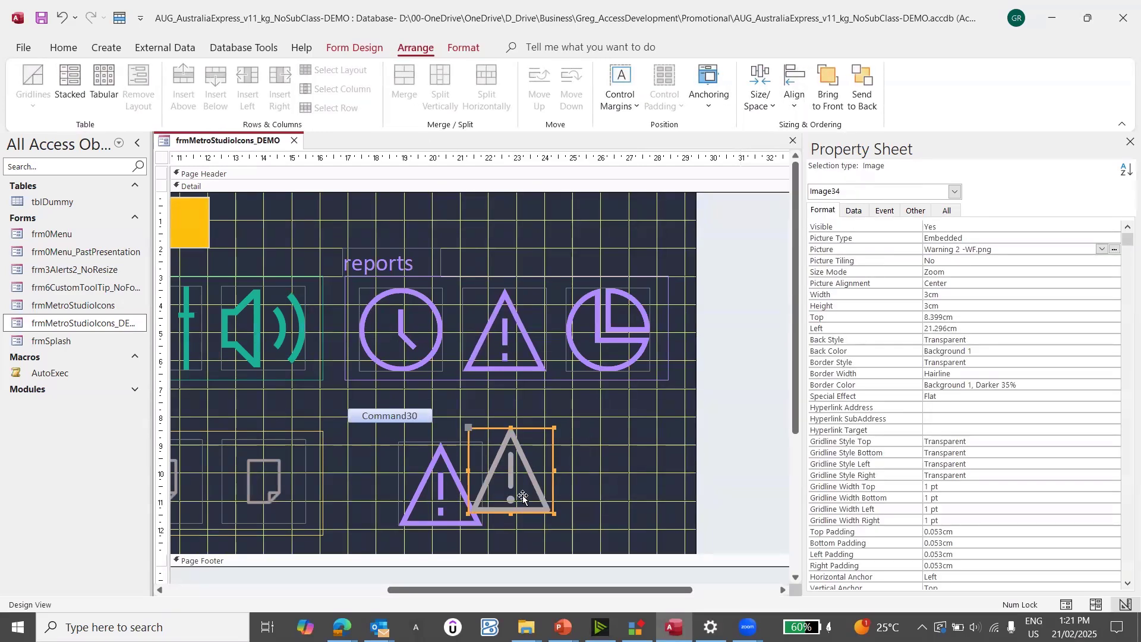
Step: Move the grey warning icon so that it partly overlaps the purple copy and select both
{"action": "left_click", "coordinate": [470, 496], "text": "shift"}
{"action": "left_click", "coordinate": [455, 492], "text": "shift"}
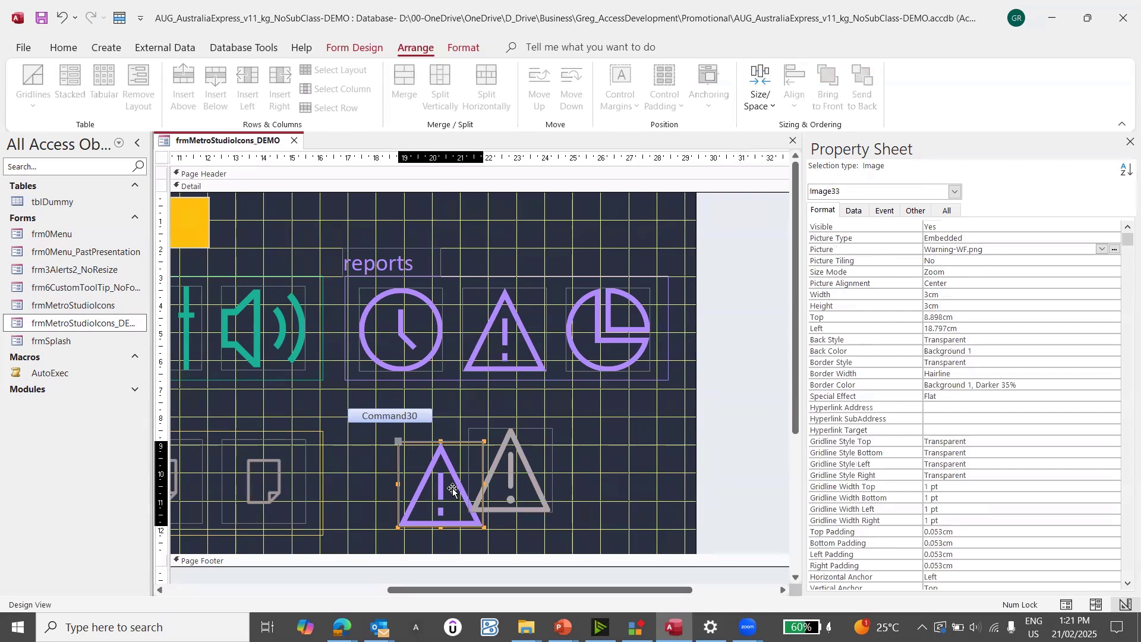
{"action": "left_click", "coordinate": [548, 485], "text": "shift"}
{"action": "left_click", "coordinate": [640, 460]}
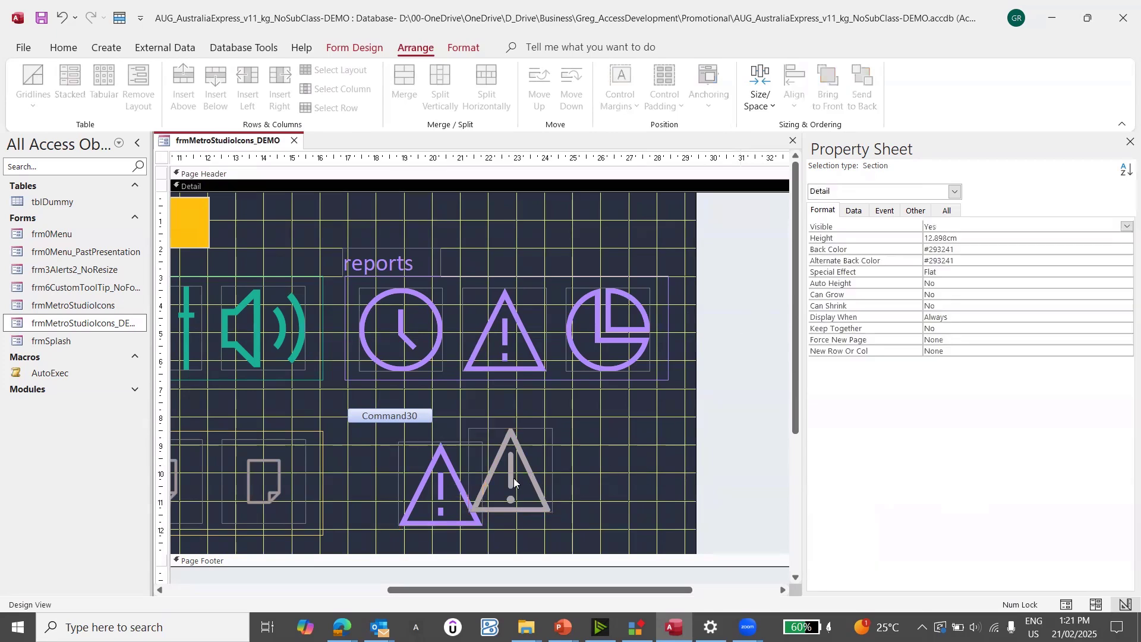
{"action": "left_click_drag", "start_coordinate": [513, 477], "coordinate": [465, 482]}
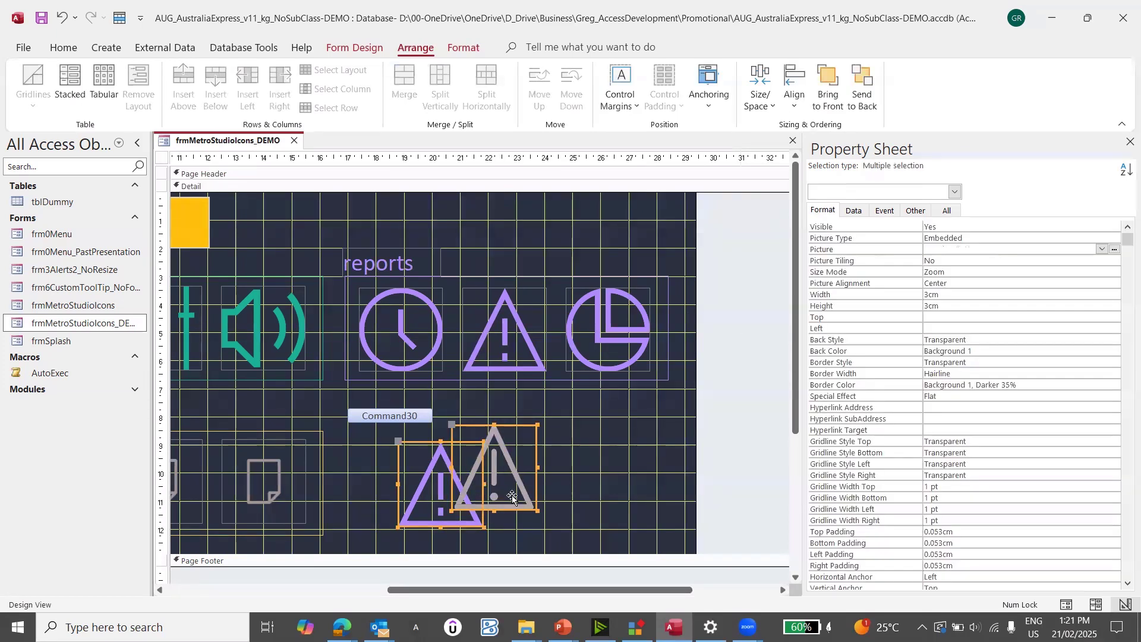
Step: Align the two warning copies at their bottom and left edges so the grey icon lies exactly over the purple one
{"action": "left_click", "coordinate": [795, 102]}
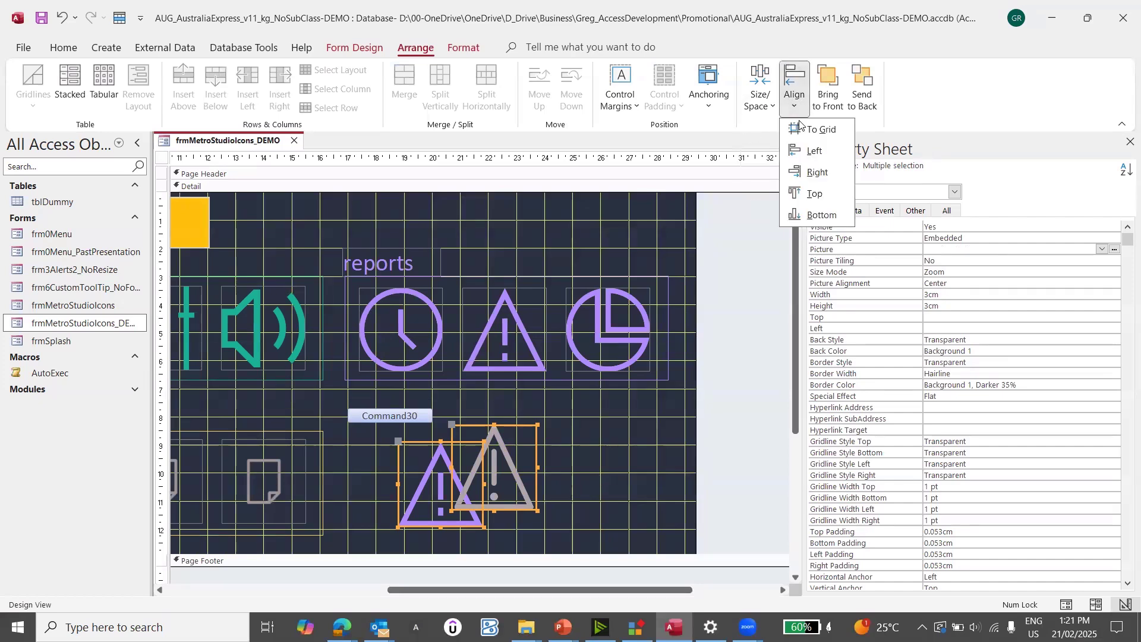
{"action": "left_click", "coordinate": [820, 215]}
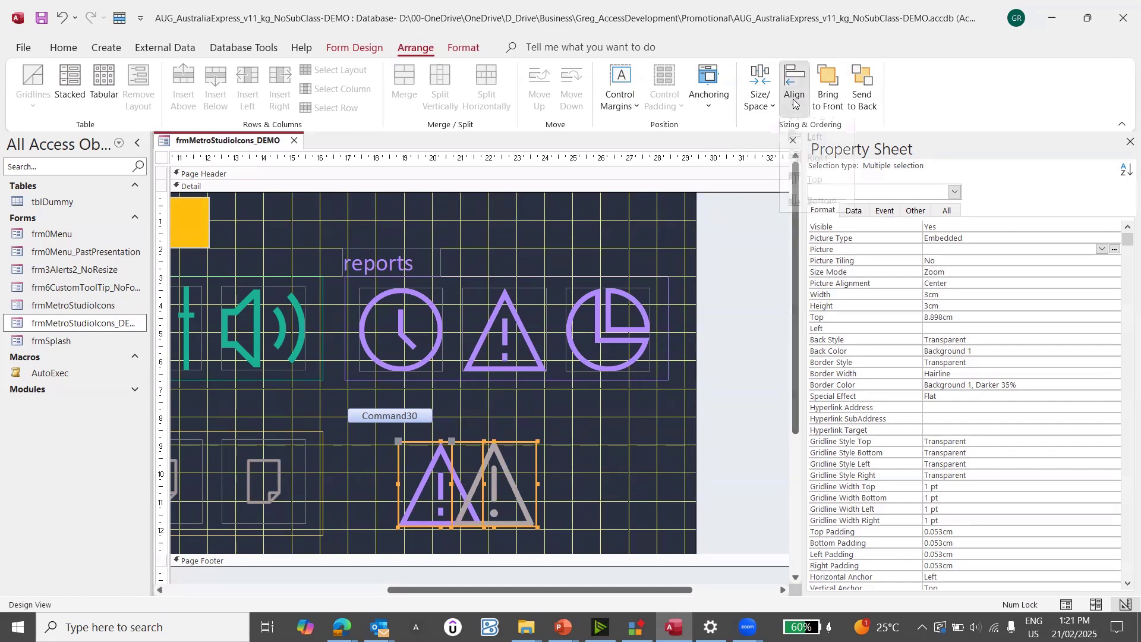
{"action": "left_click", "coordinate": [812, 149]}
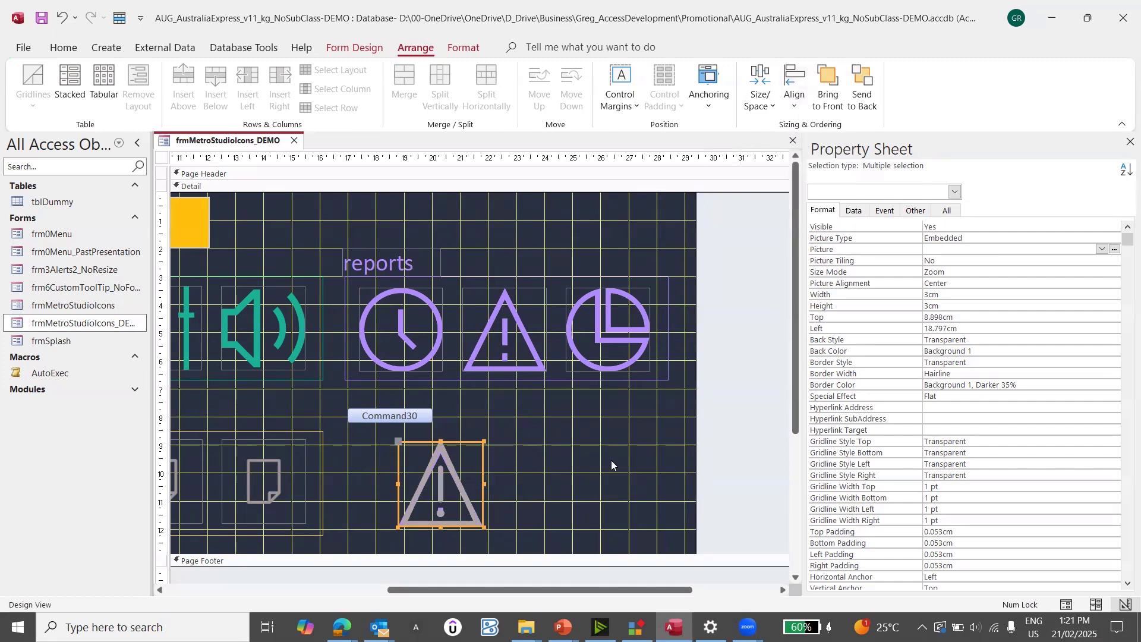
Step: Compare the stacked grey warning icon with the purple warning icon in the reports group
{"action": "left_click", "coordinate": [586, 498]}
{"action": "left_click", "coordinate": [439, 500]}
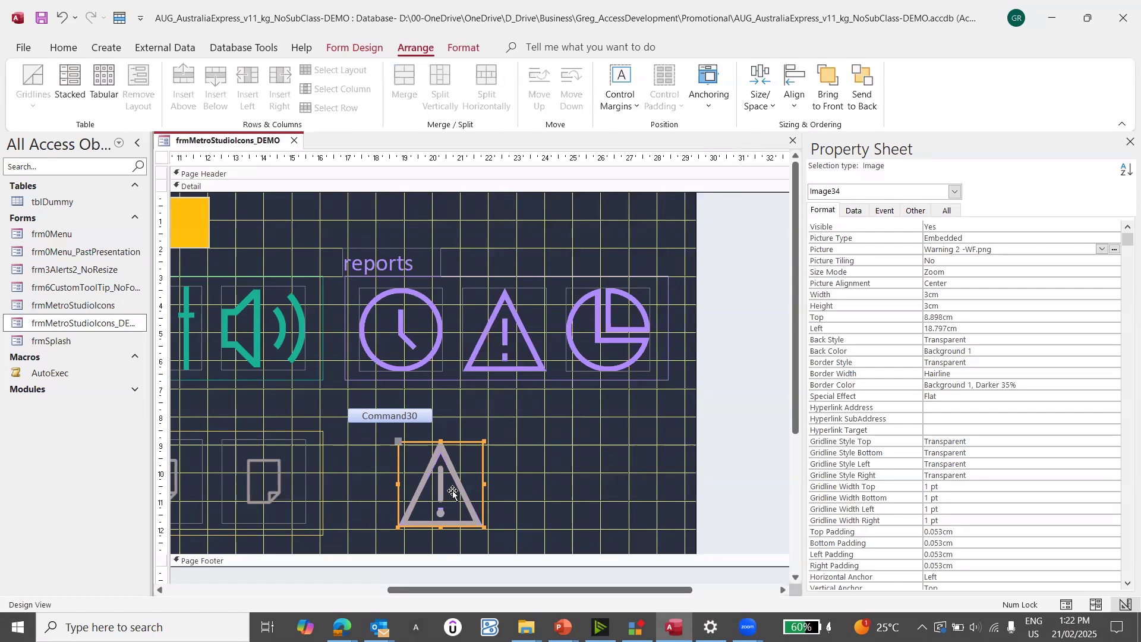
{"action": "left_click", "coordinate": [544, 458]}
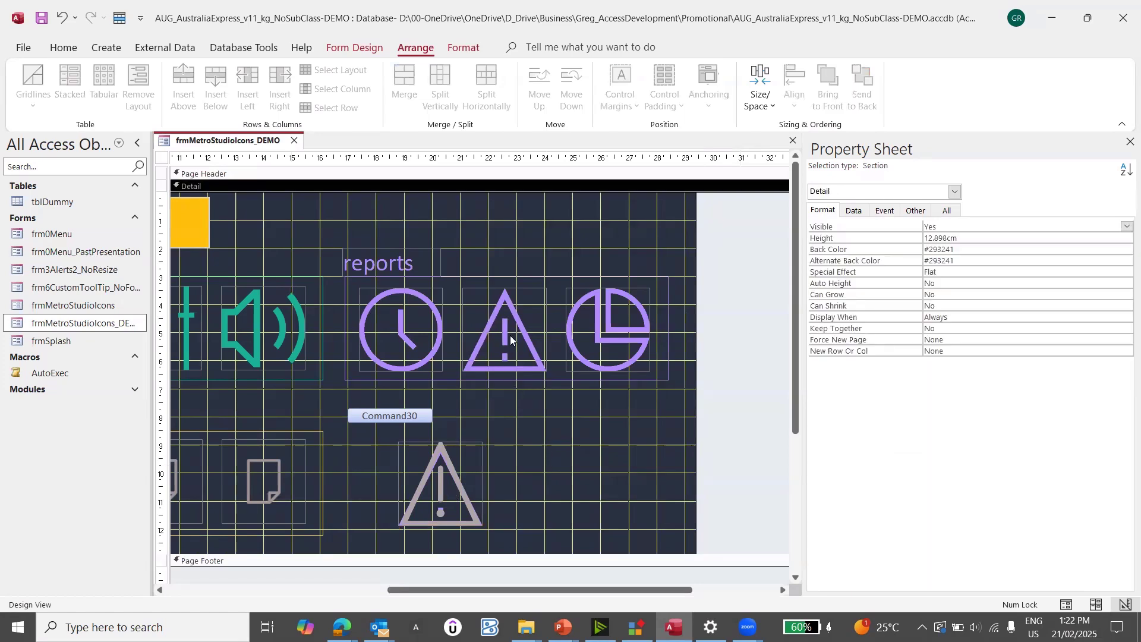
{"action": "left_click", "coordinate": [507, 337]}
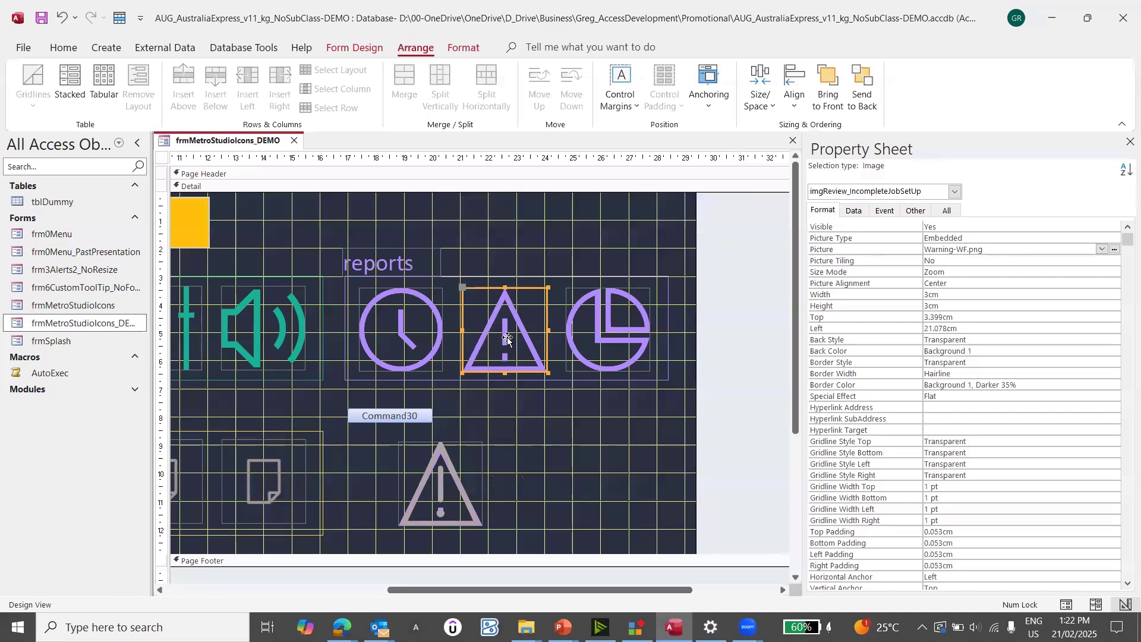
{"action": "left_click", "coordinate": [548, 497]}
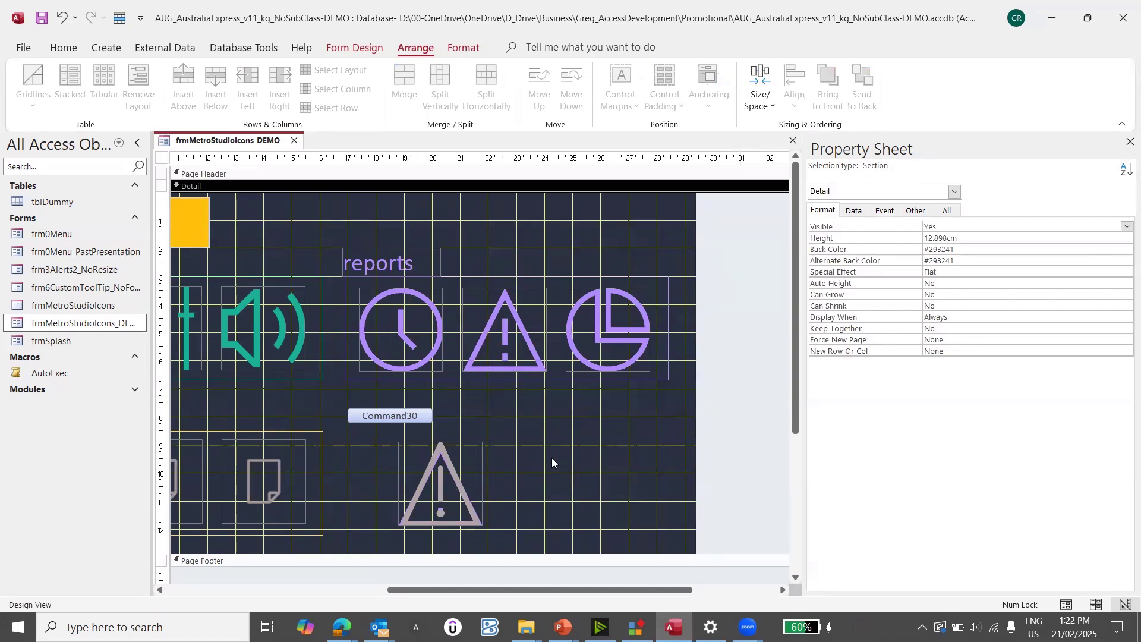
Step: Move the grey warning icon off the purple copy to about 7.5 cm top and 22.5 cm left
{"action": "left_click", "coordinate": [443, 491]}
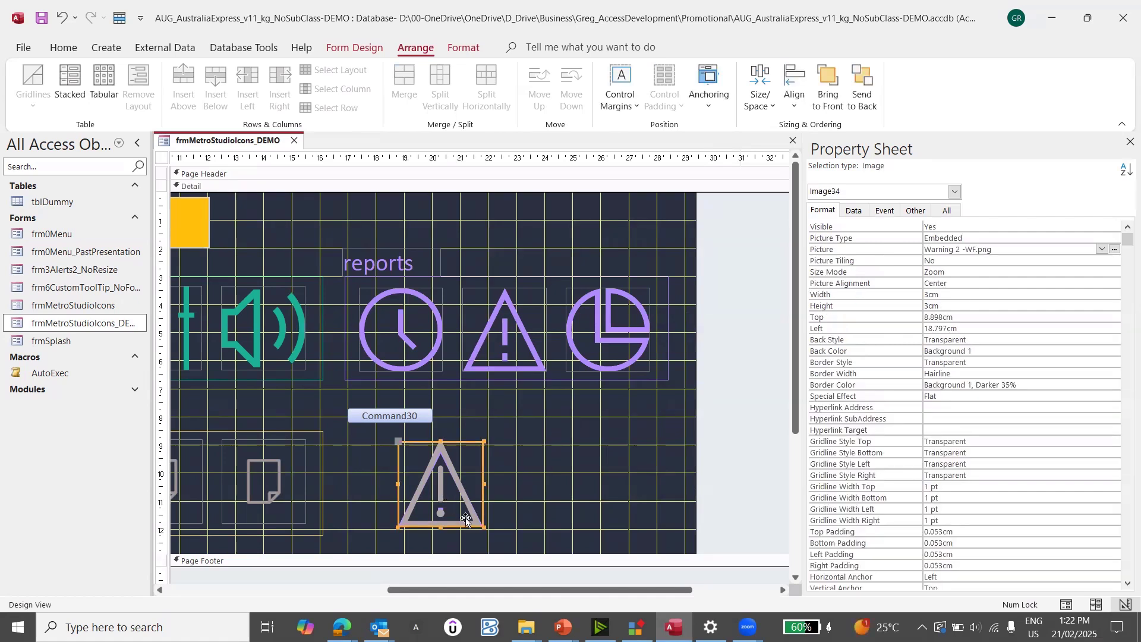
{"action": "left_click_drag", "start_coordinate": [447, 502], "coordinate": [552, 463]}
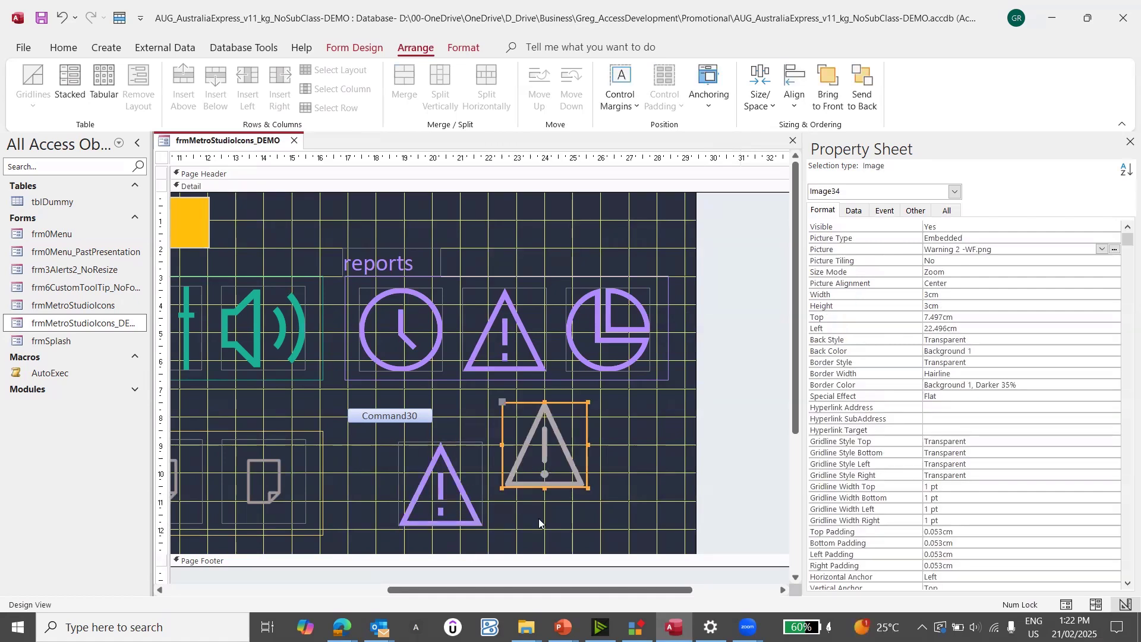
Step: Compare the format properties of the purple warning copy with those of the clock and warning icons in the reports group
{"action": "left_click", "coordinate": [432, 489]}
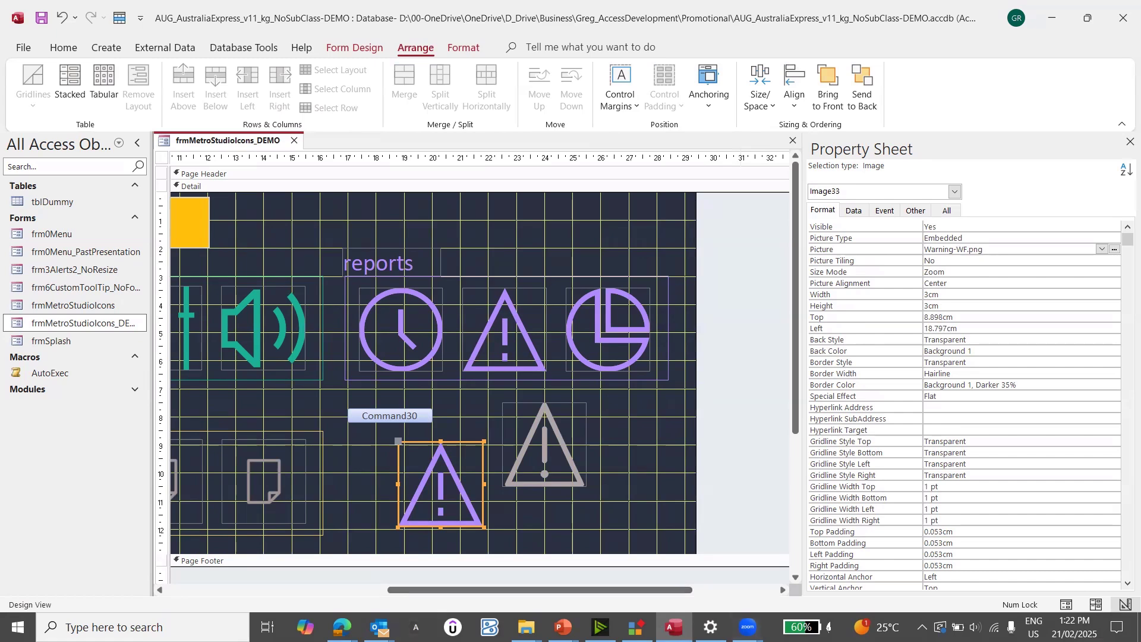
{"action": "left_click", "coordinate": [368, 348]}
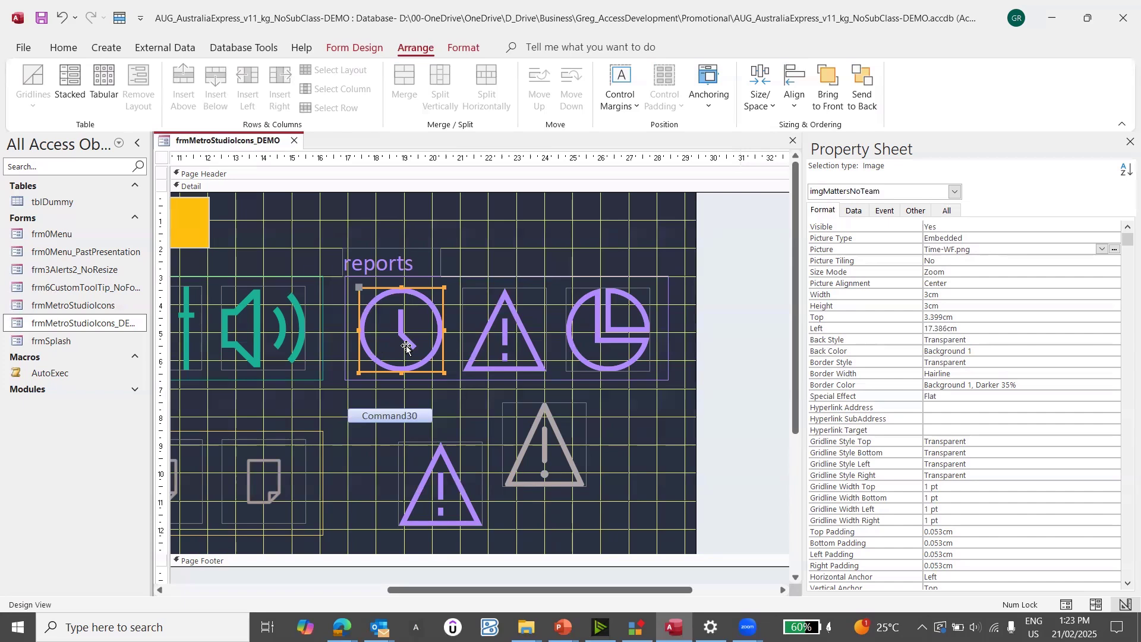
{"action": "left_click", "coordinate": [488, 349]}
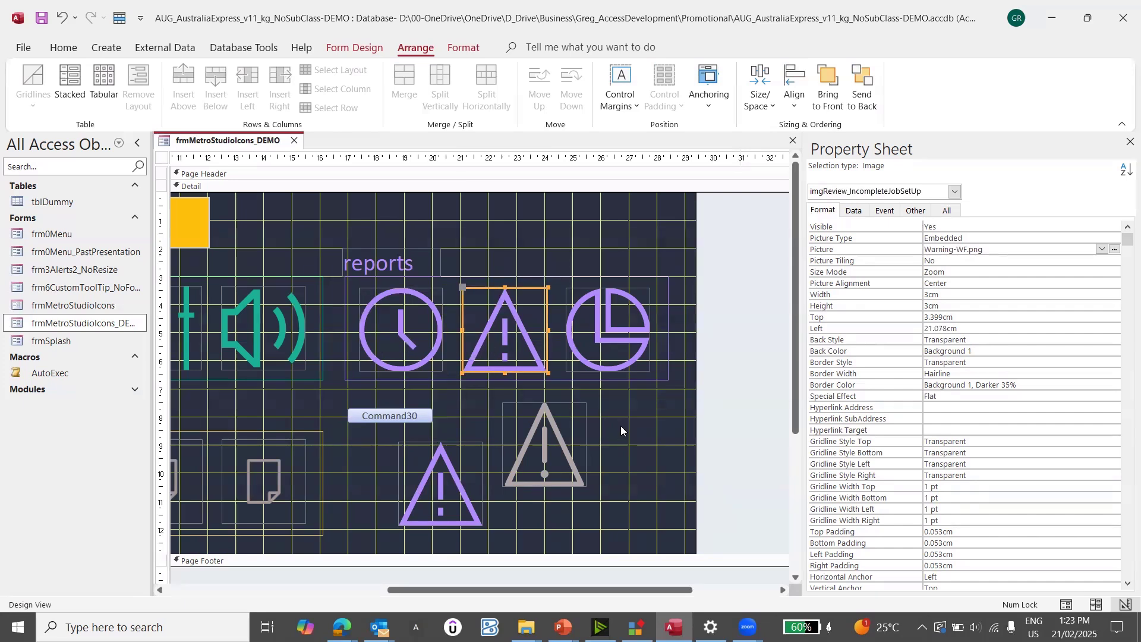
{"action": "left_click", "coordinate": [396, 323]}
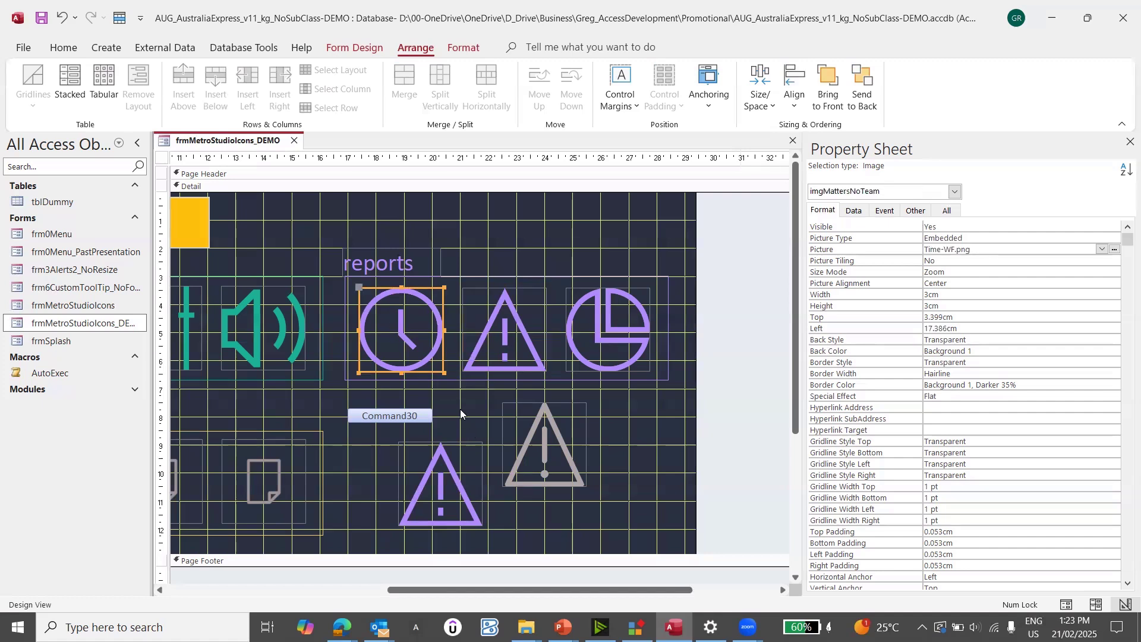
{"action": "left_click", "coordinate": [442, 496]}
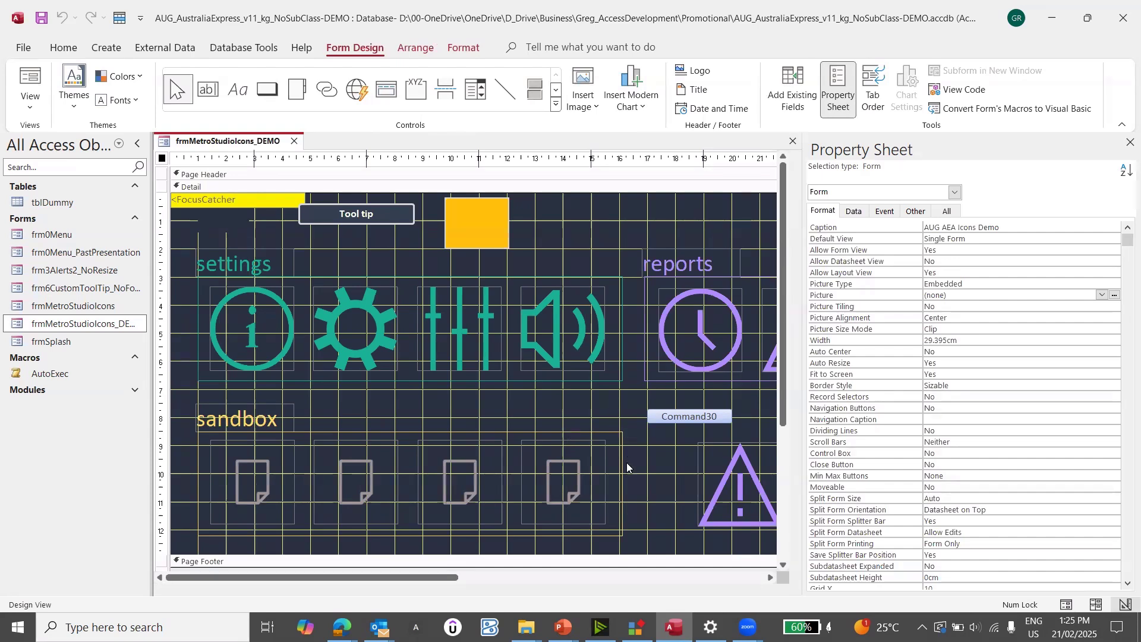
Step: Inspect the format properties of the first sandbox icon and the info, gear and slider icons in the settings group
{"action": "left_click", "coordinate": [262, 482]}
{"action": "left_click", "coordinate": [290, 349]}
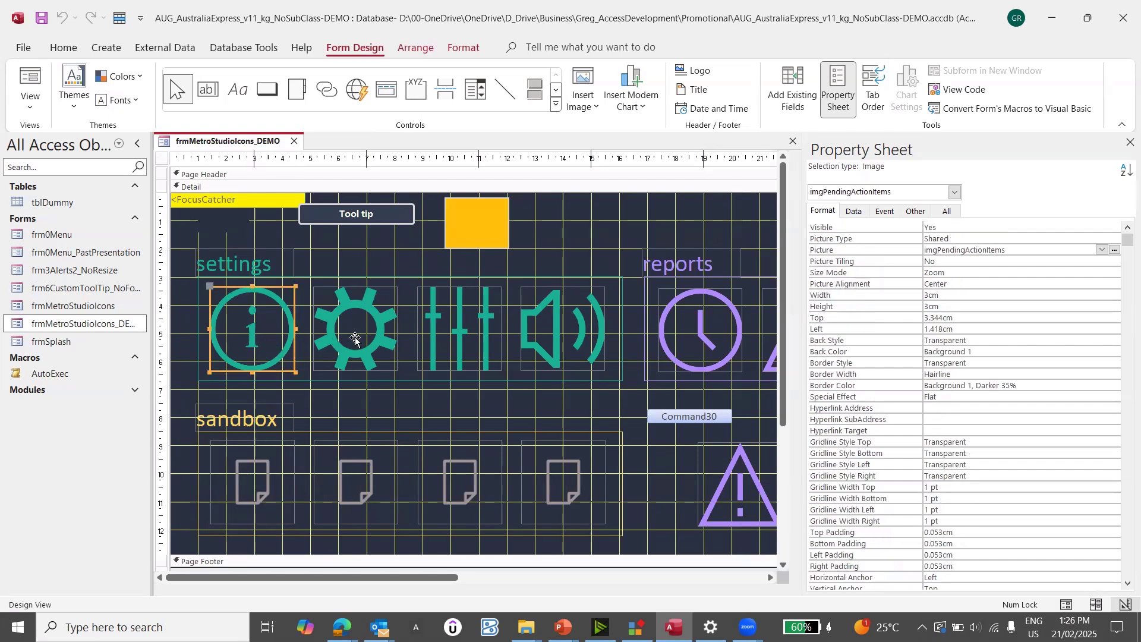
{"action": "left_click", "coordinate": [356, 340]}
{"action": "left_click", "coordinate": [455, 336]}
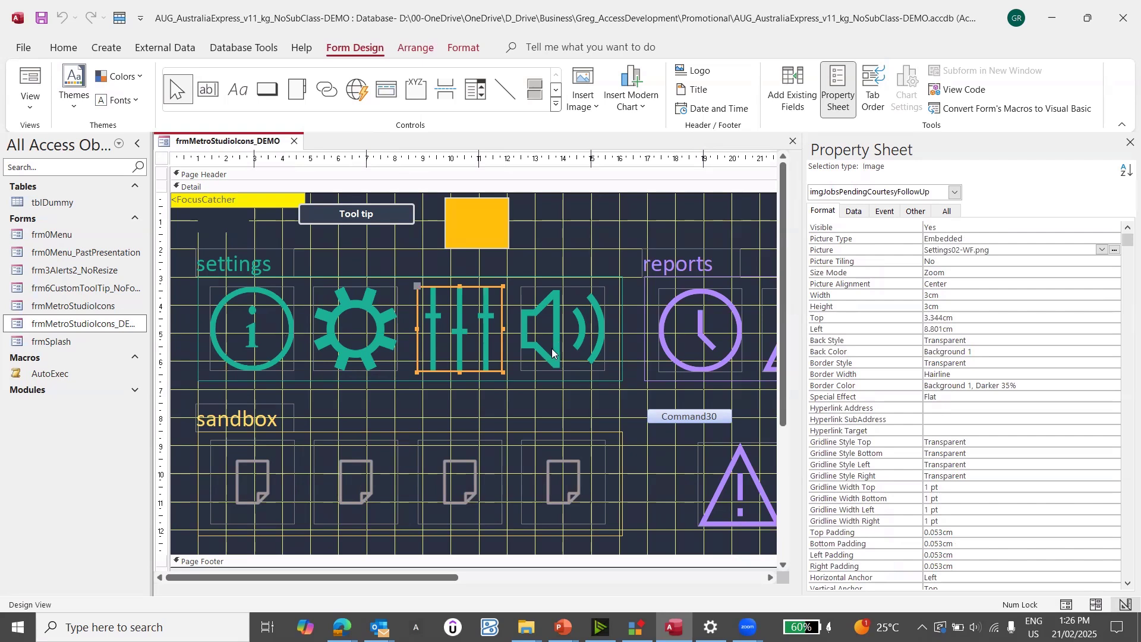
Step: Select the four icons in the settings group and align them at their top edges
{"action": "left_click", "coordinate": [259, 335]}
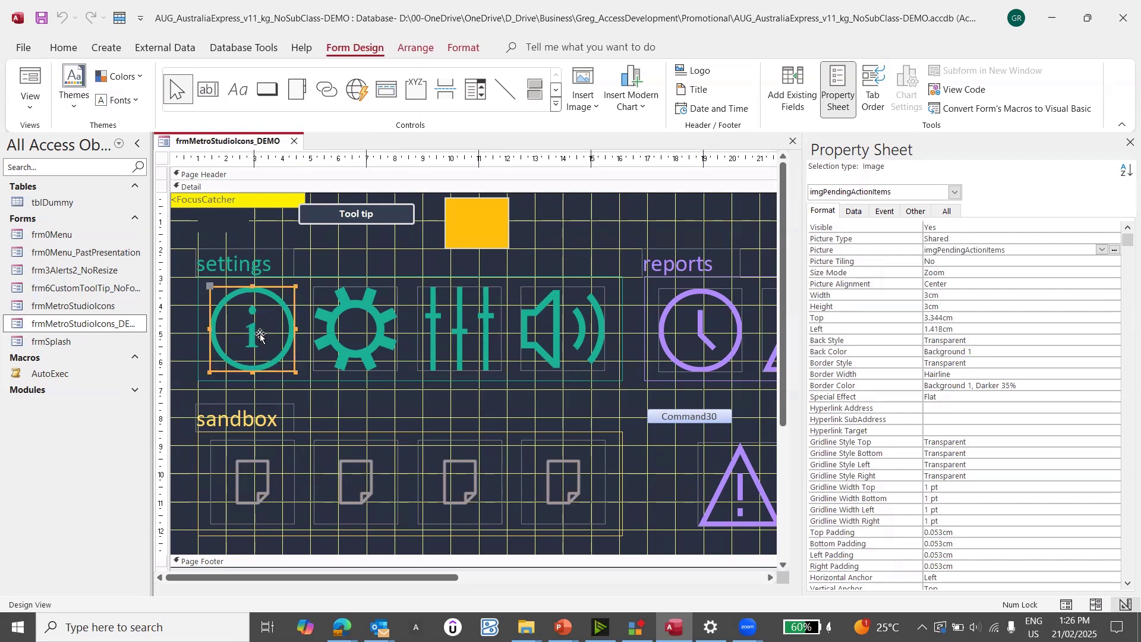
{"action": "left_click", "coordinate": [340, 345], "text": "shift"}
{"action": "left_click", "coordinate": [462, 343], "text": "shift"}
{"action": "left_click", "coordinate": [546, 342], "text": "shift"}
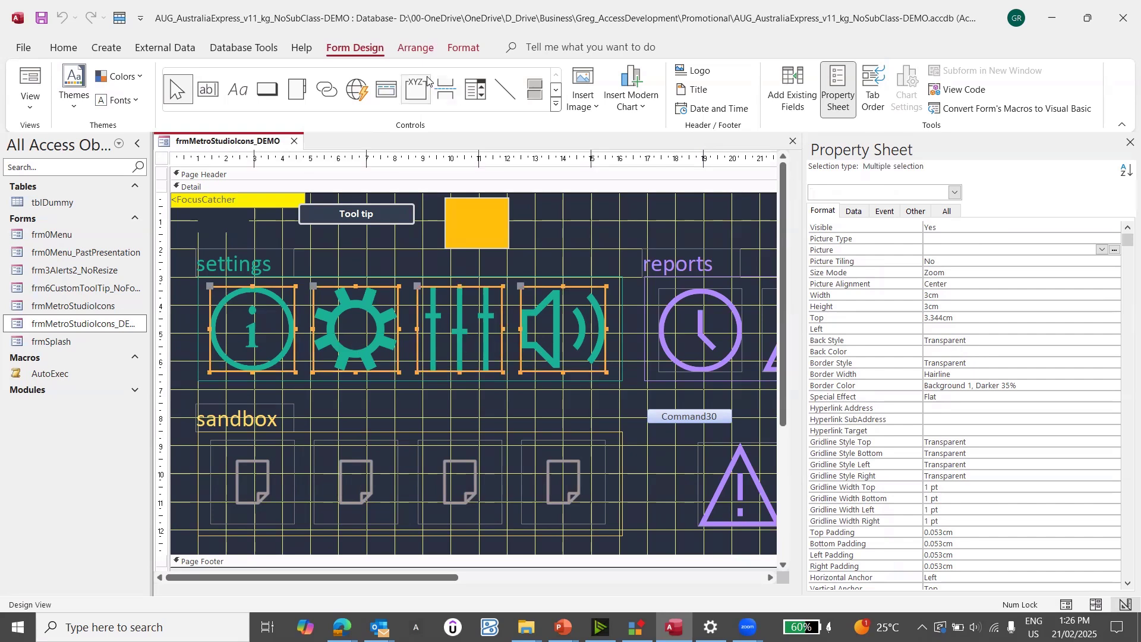
{"action": "left_click", "coordinate": [416, 47]}
{"action": "left_click", "coordinate": [797, 112]}
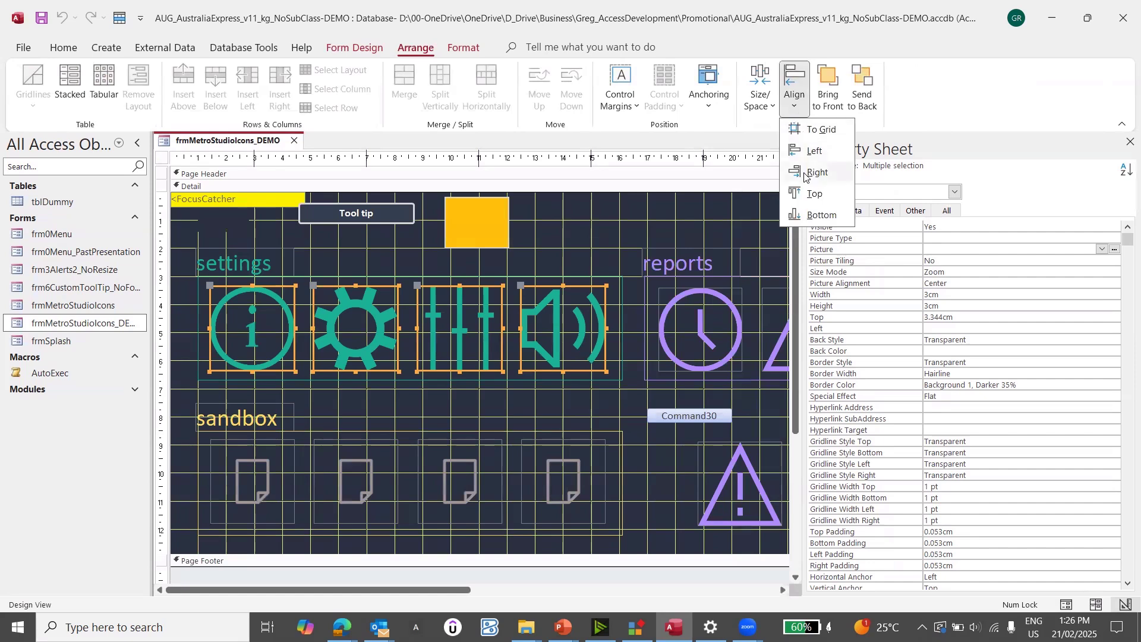
{"action": "left_click", "coordinate": [803, 196]}
{"action": "left_click", "coordinate": [565, 408]}
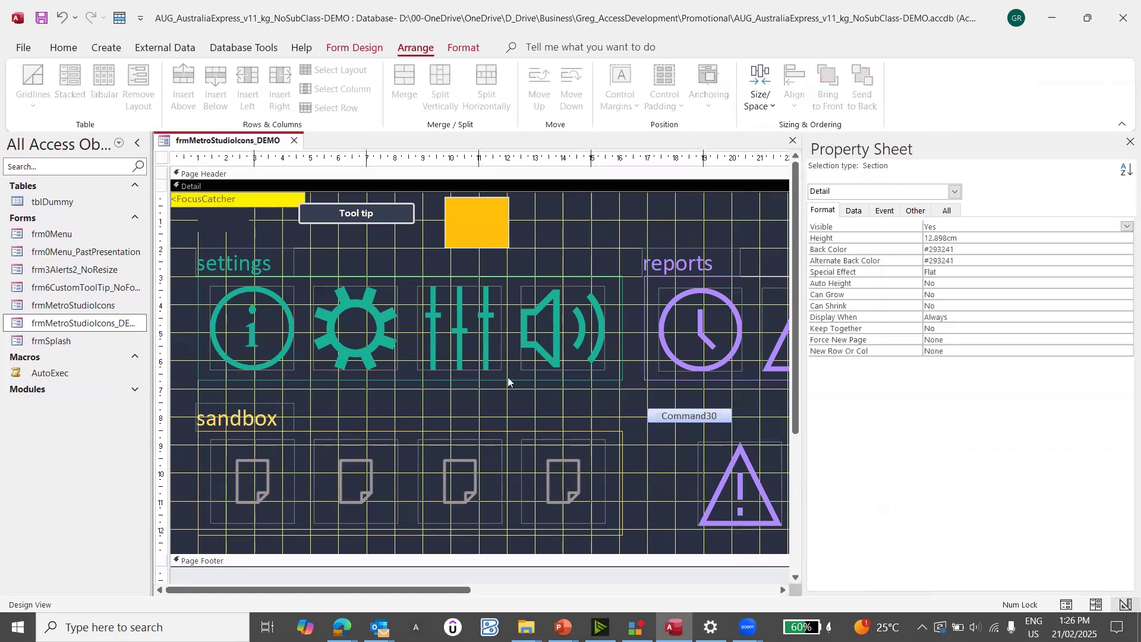
Step: Examine the picture and position properties of the info, gear and speaker icons individually
{"action": "left_click", "coordinate": [258, 328]}
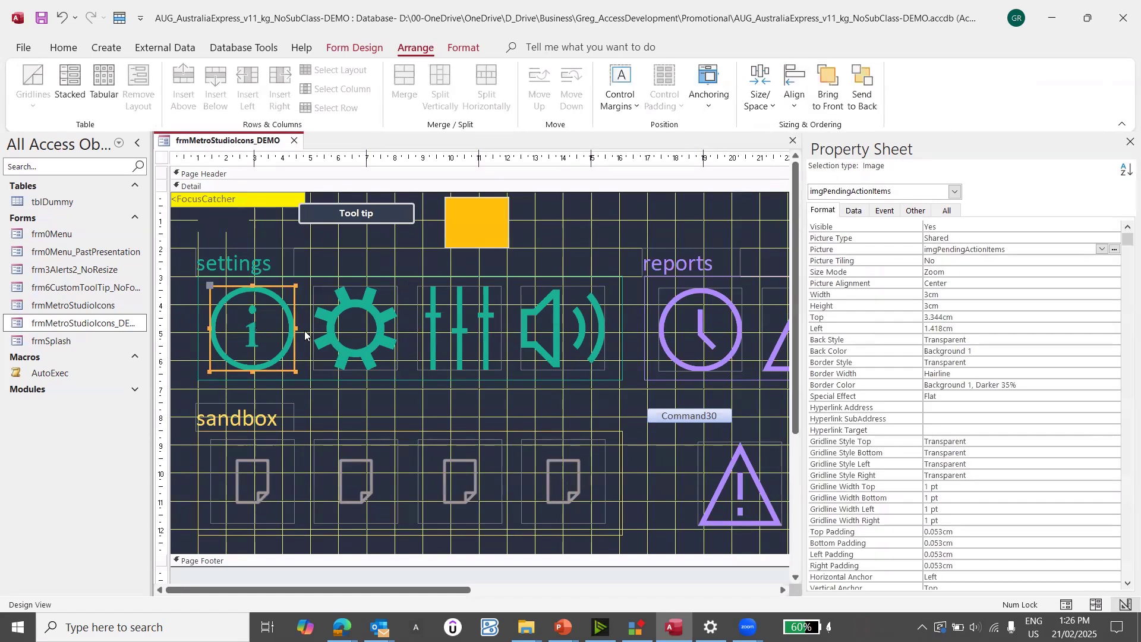
{"action": "left_click", "coordinate": [359, 334]}
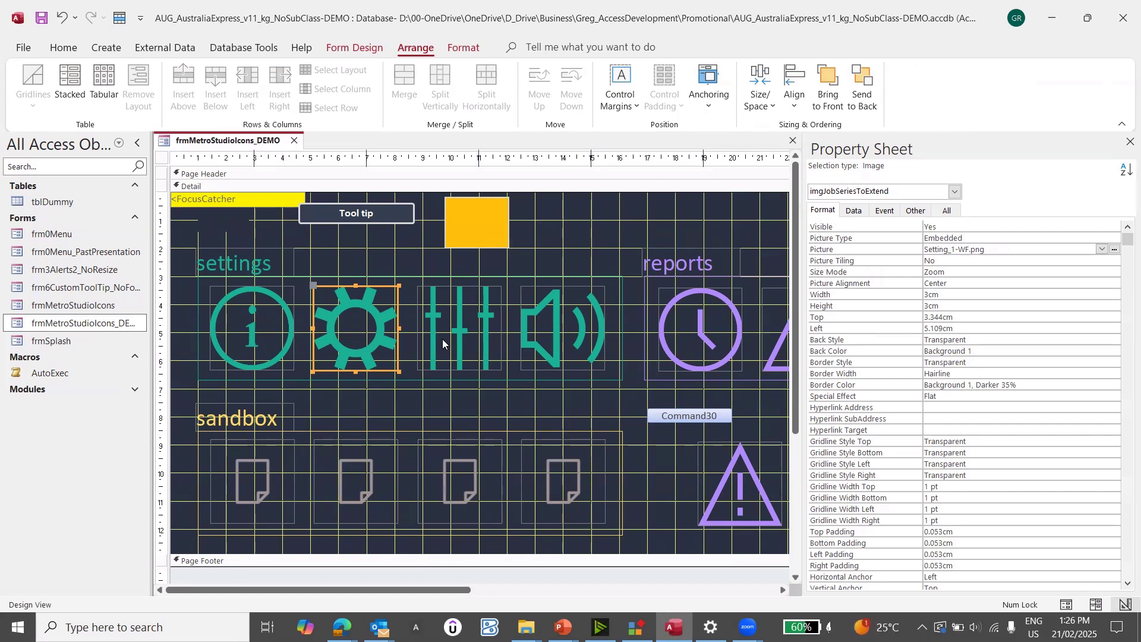
{"action": "left_click", "coordinate": [564, 341]}
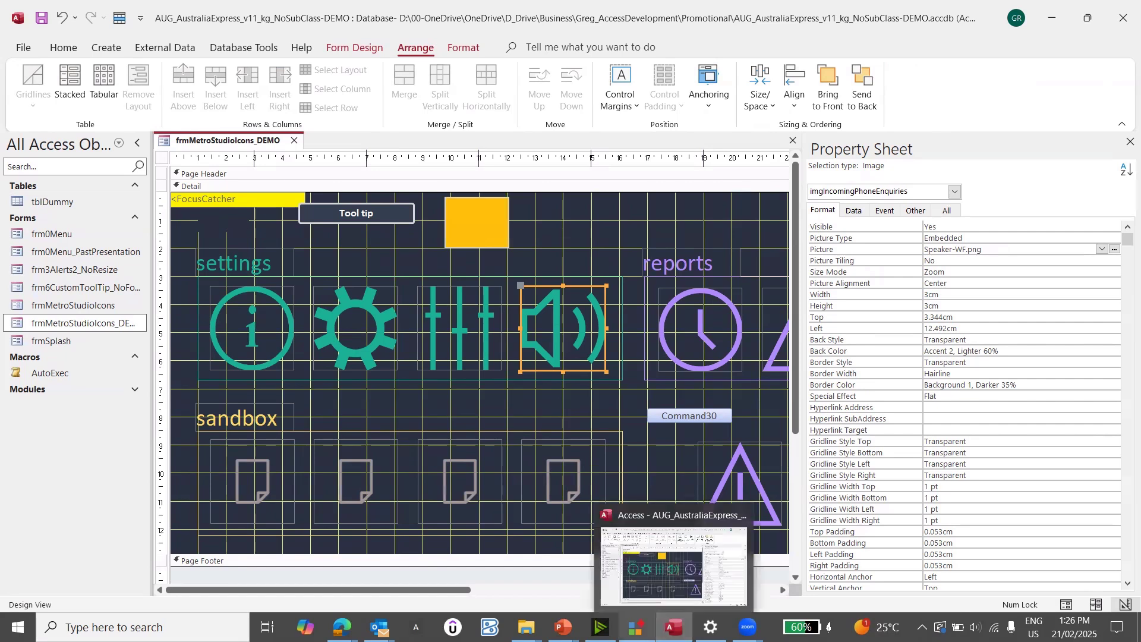
Step: Switch to Metro Studio, give the grey Warning 2 icon 59 px padding and enable its custom size
{"action": "mouse_move", "coordinate": [636, 627]}
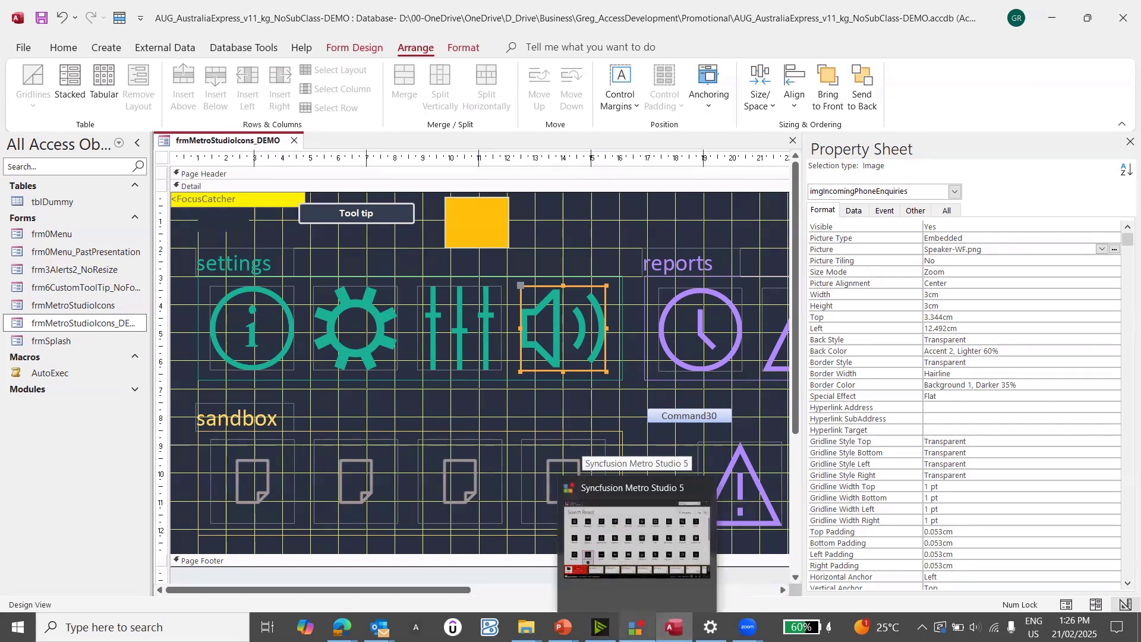
{"action": "left_click", "coordinate": [636, 543]}
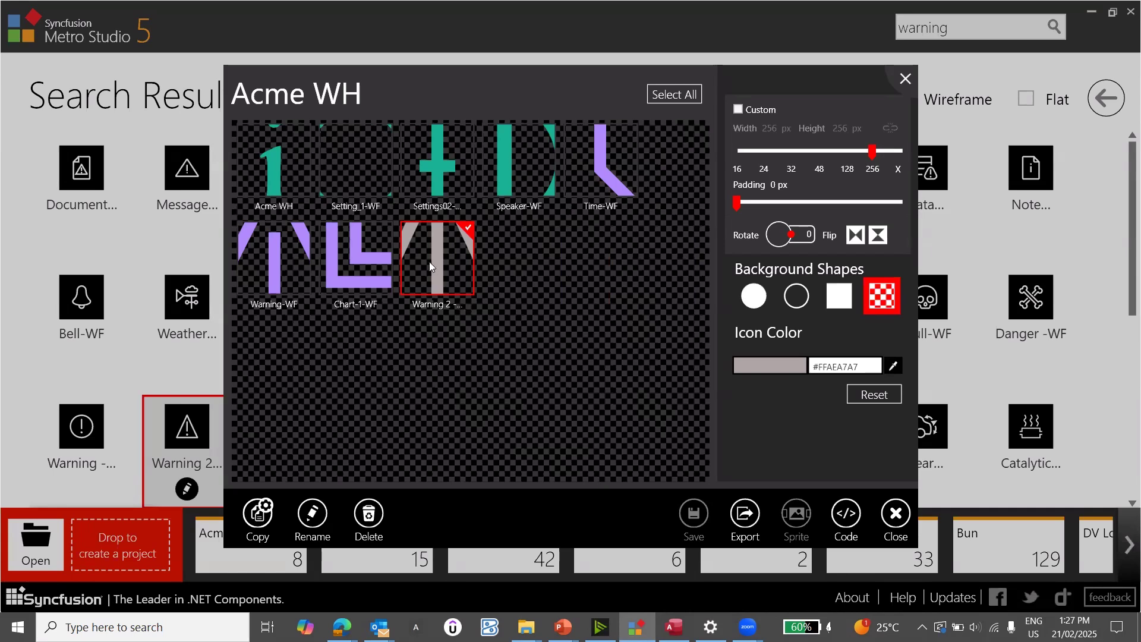
{"action": "left_click_drag", "start_coordinate": [873, 153], "coordinate": [900, 152]}
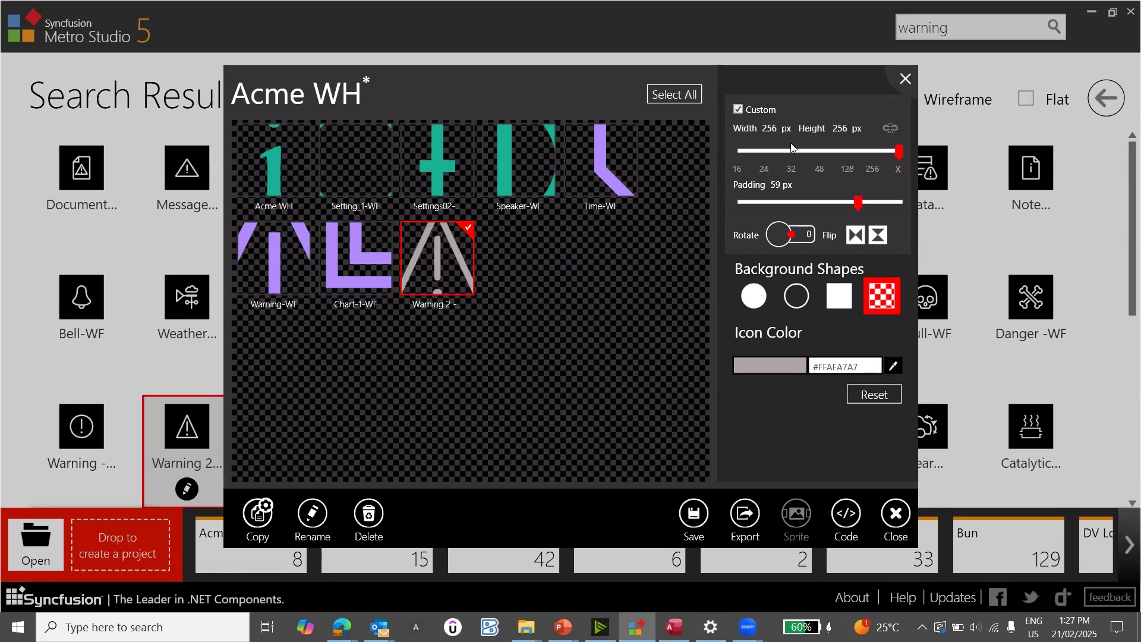
{"action": "left_click", "coordinate": [844, 129]}
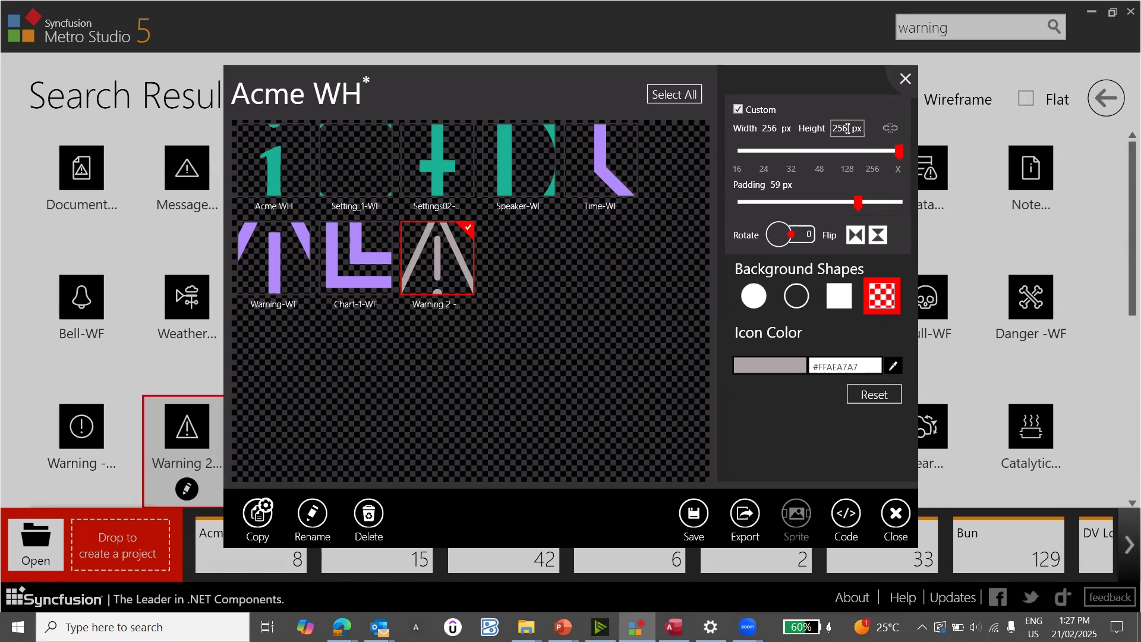
Step: Turn off the custom size for the Warning 2 icon and switch back to the Access form
{"action": "left_click", "coordinate": [639, 358]}
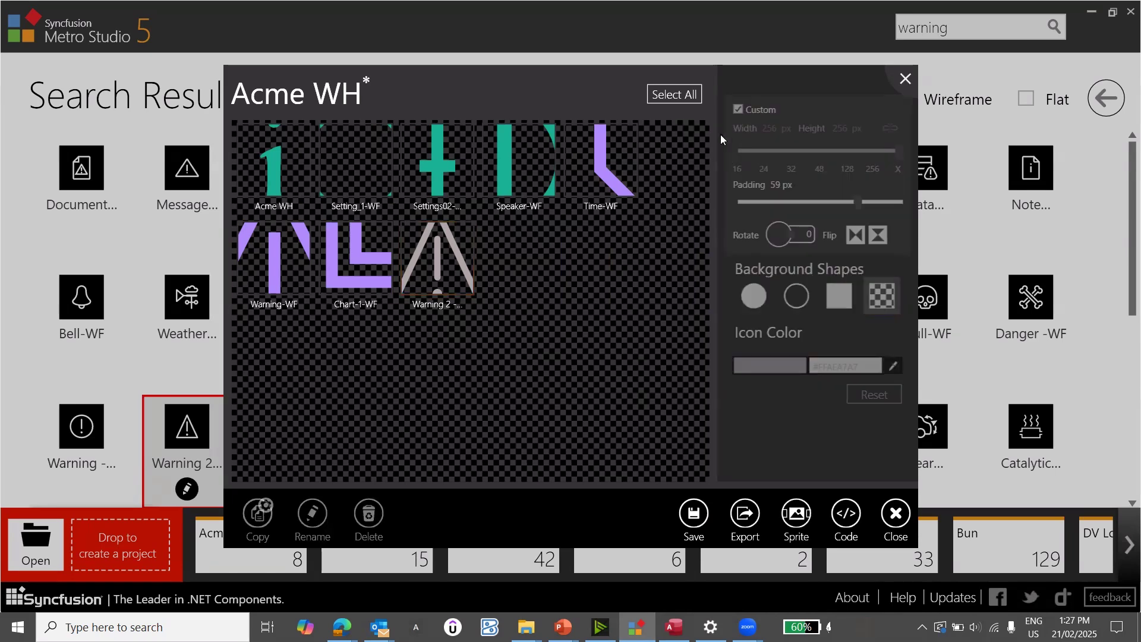
{"action": "left_click", "coordinate": [449, 276]}
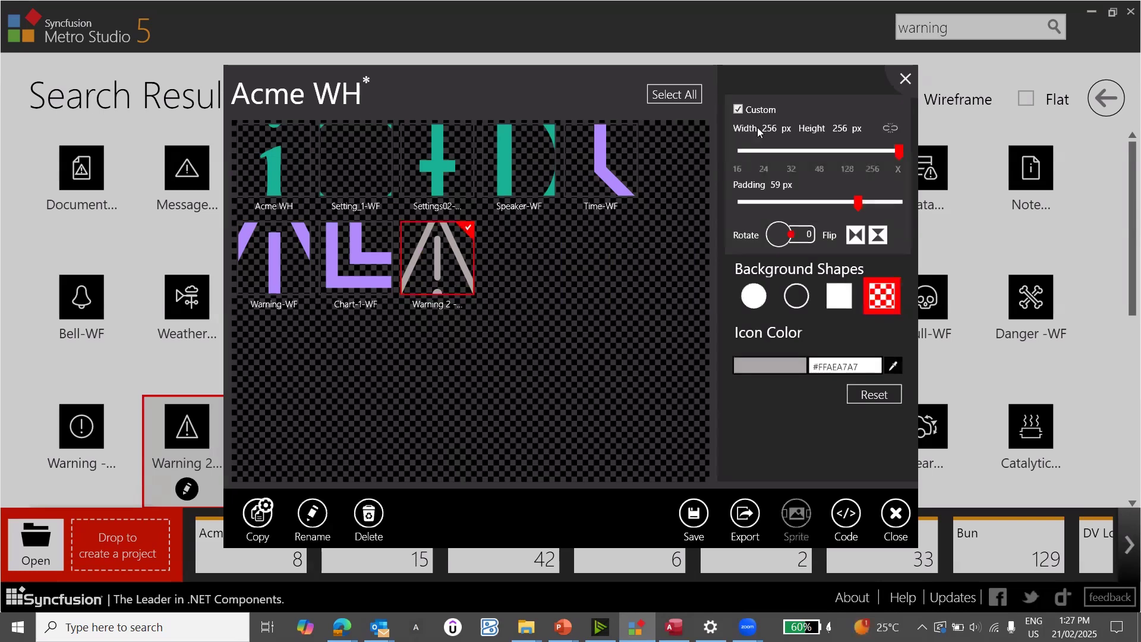
{"action": "left_click", "coordinate": [737, 110]}
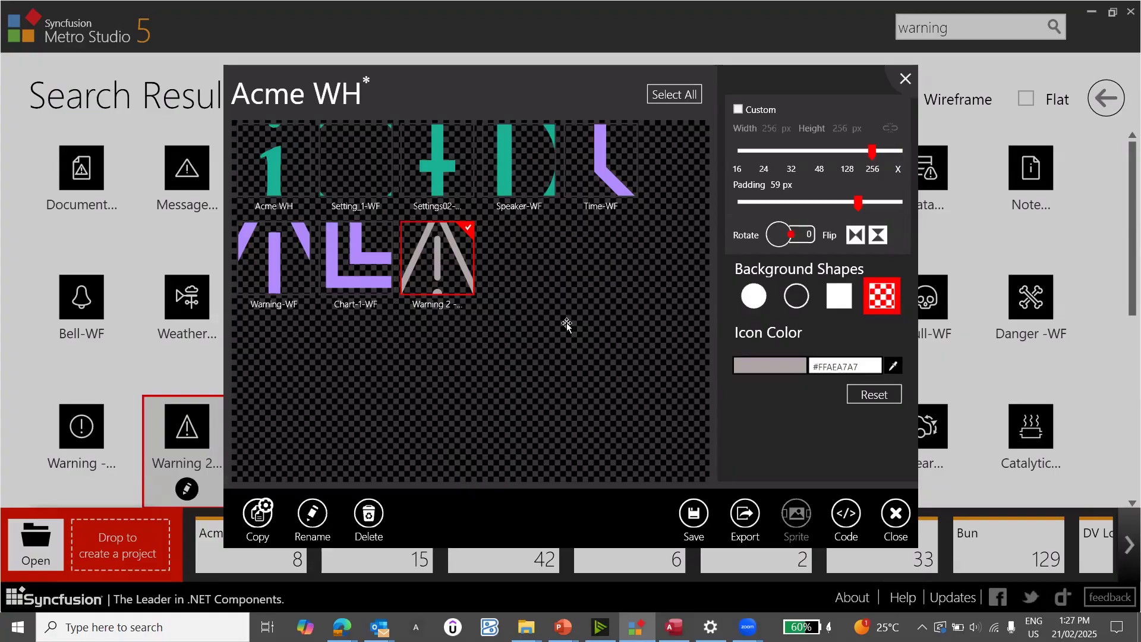
{"action": "key", "text": "alt+Tab"}
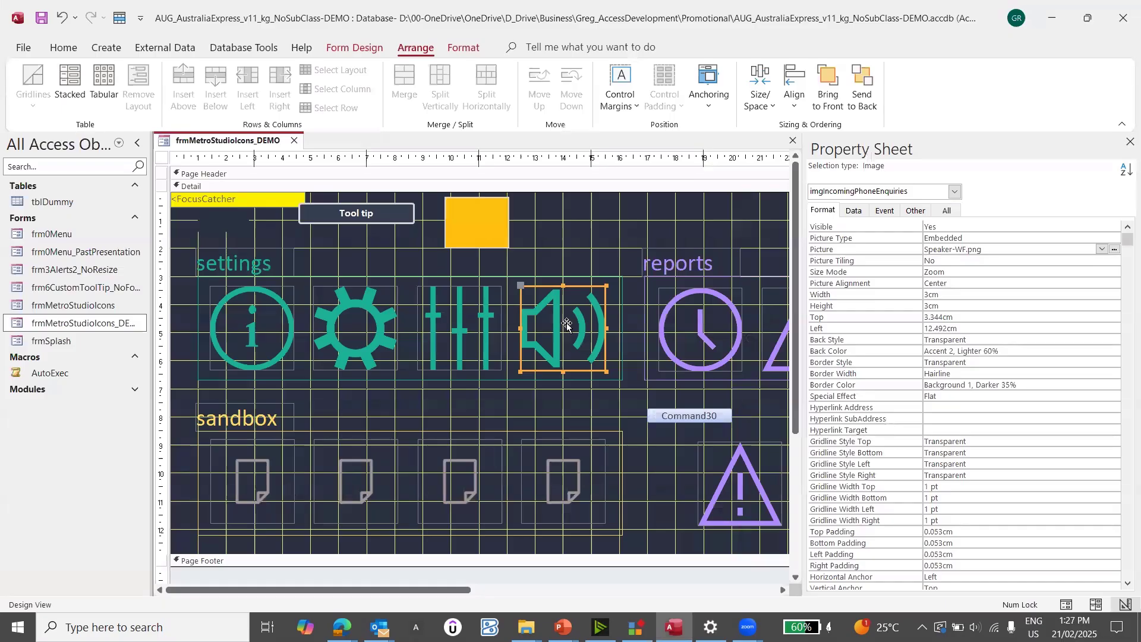
Step: Compare the properties of the third sandbox icon with those of the rectangle framing the sandbox group
{"action": "left_click", "coordinate": [467, 488]}
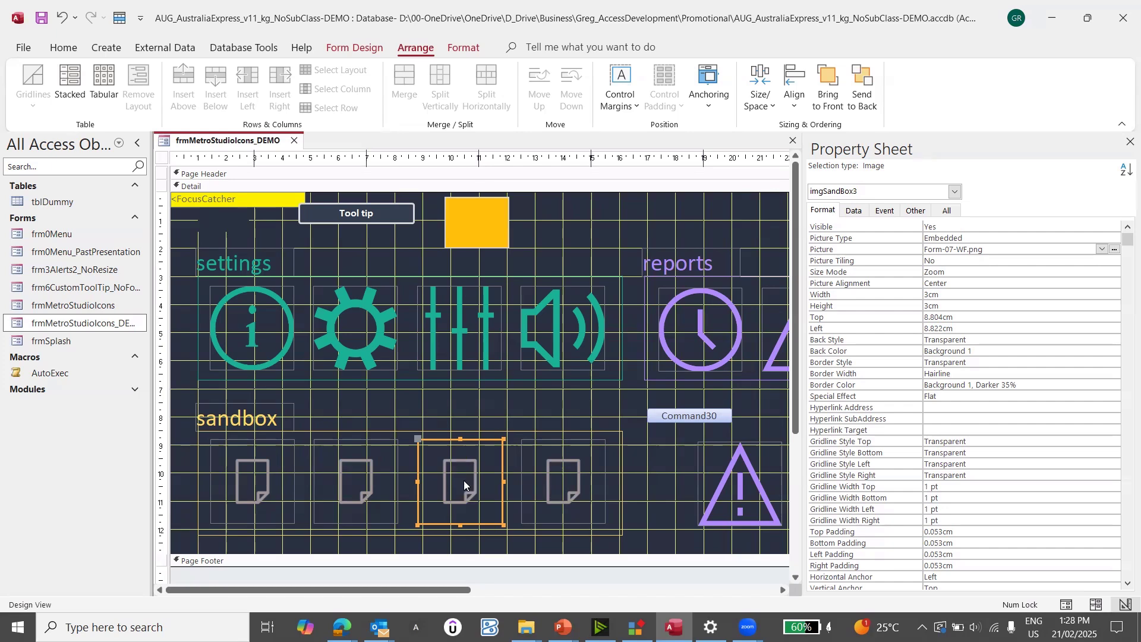
{"action": "left_click", "coordinate": [394, 434]}
{"action": "left_click", "coordinate": [392, 431]}
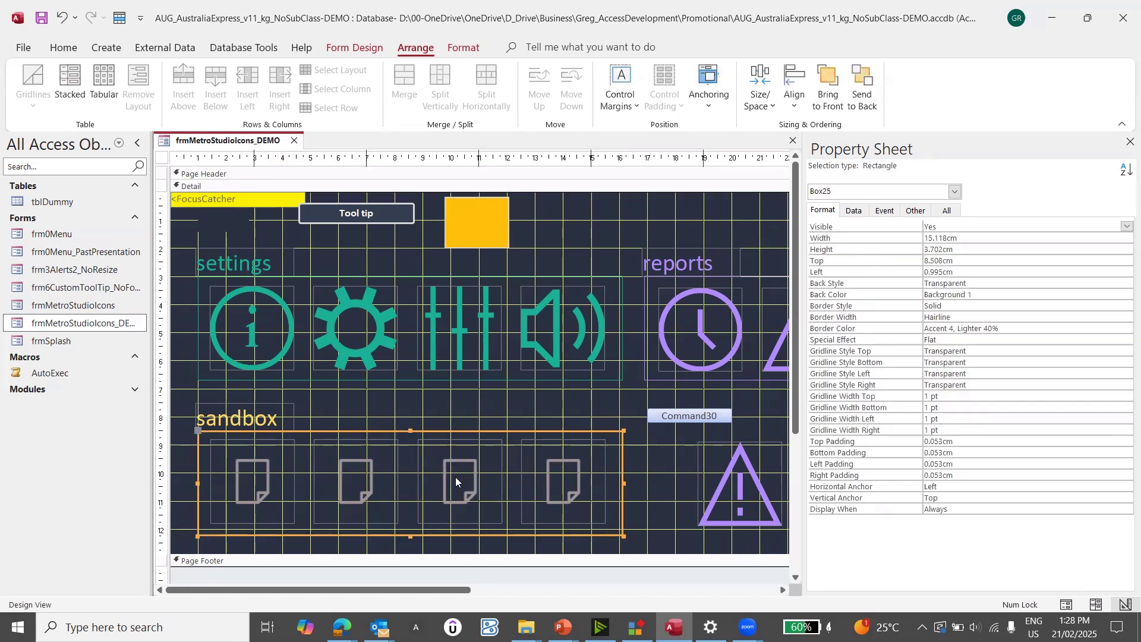
{"action": "left_click", "coordinate": [454, 476]}
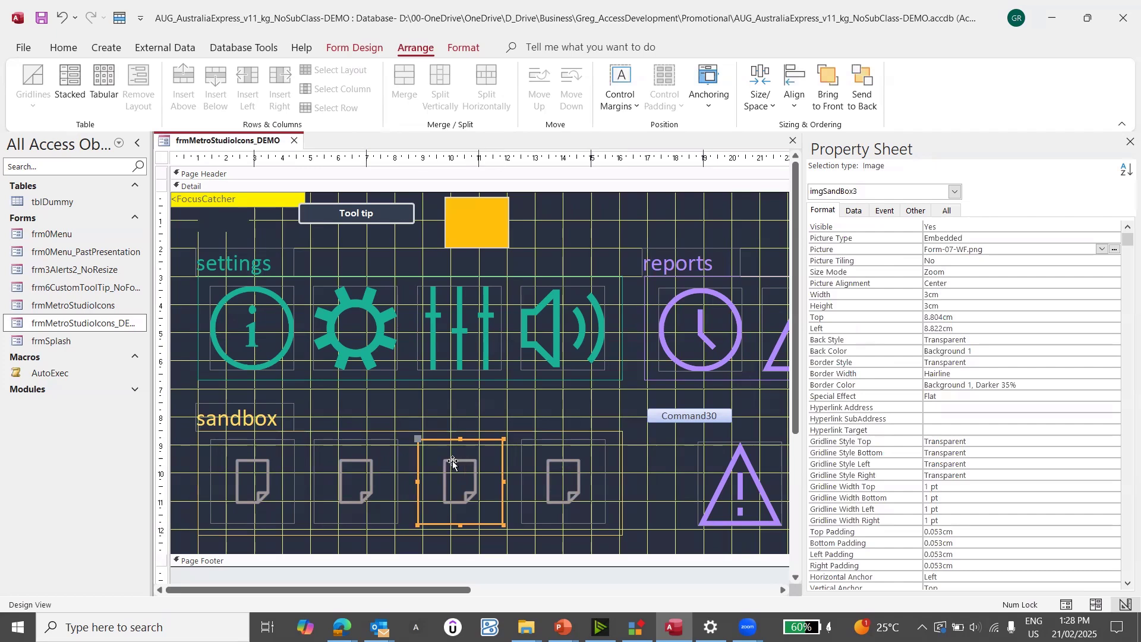
{"action": "left_click", "coordinate": [556, 430]}
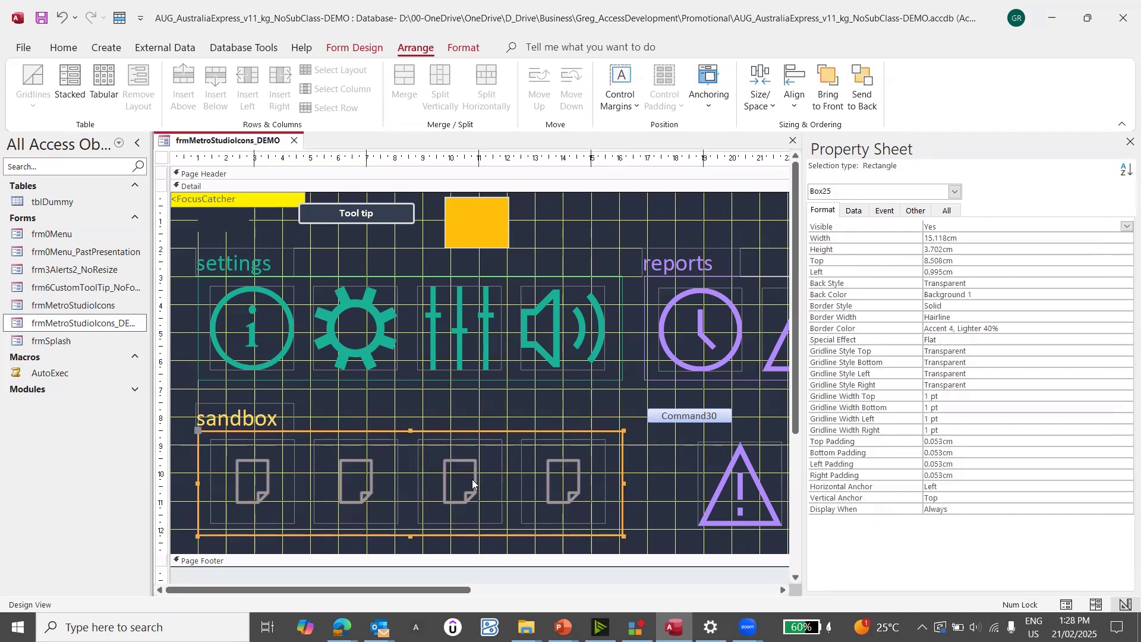
Step: Select all four settings icons together to view their shared properties
{"action": "left_click", "coordinate": [289, 324]}
{"action": "left_click", "coordinate": [362, 333], "text": "shift"}
{"action": "left_click", "coordinate": [440, 342], "text": "shift"}
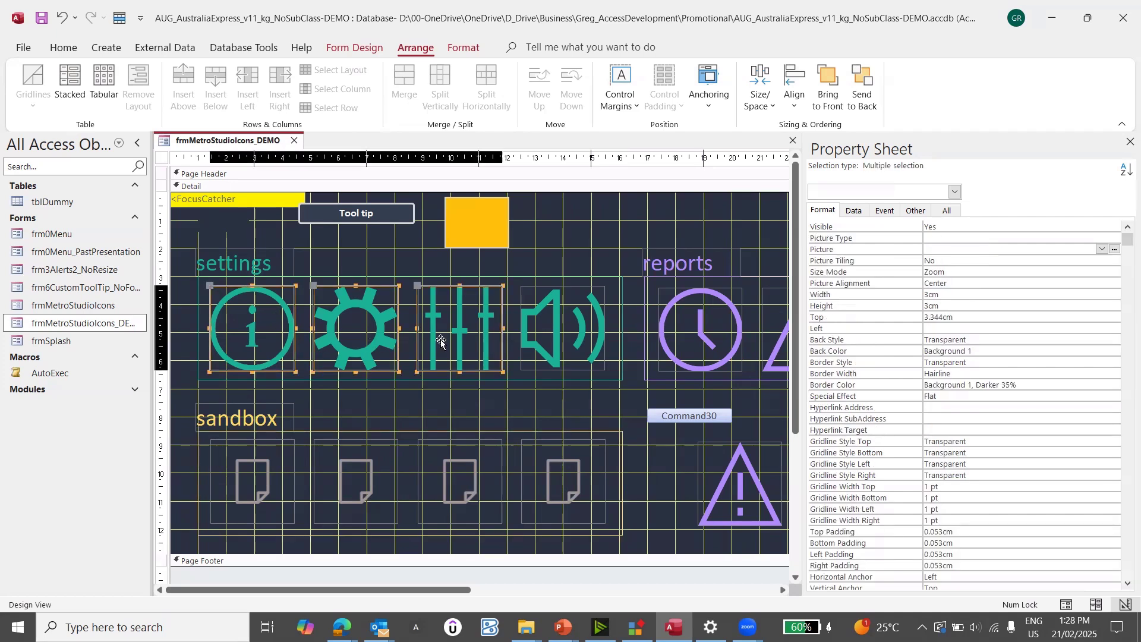
{"action": "left_click", "coordinate": [536, 343], "text": "shift"}
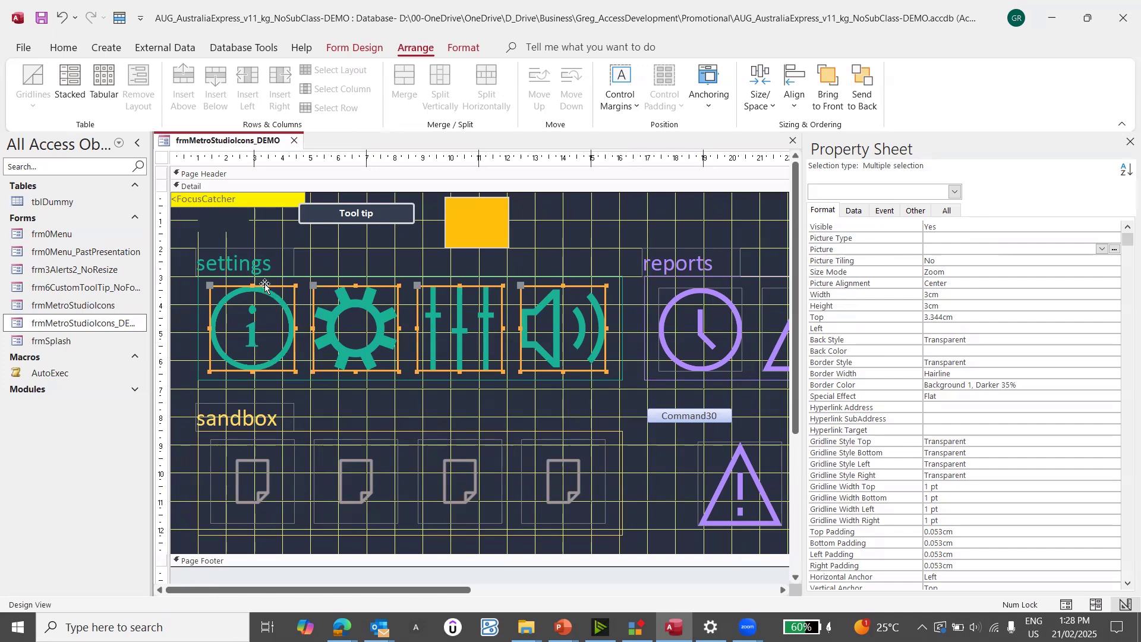
Step: Move the fourth sandbox icon up out of its row to about 7.8 cm top and 12.4 cm left
{"action": "left_click", "coordinate": [553, 473]}
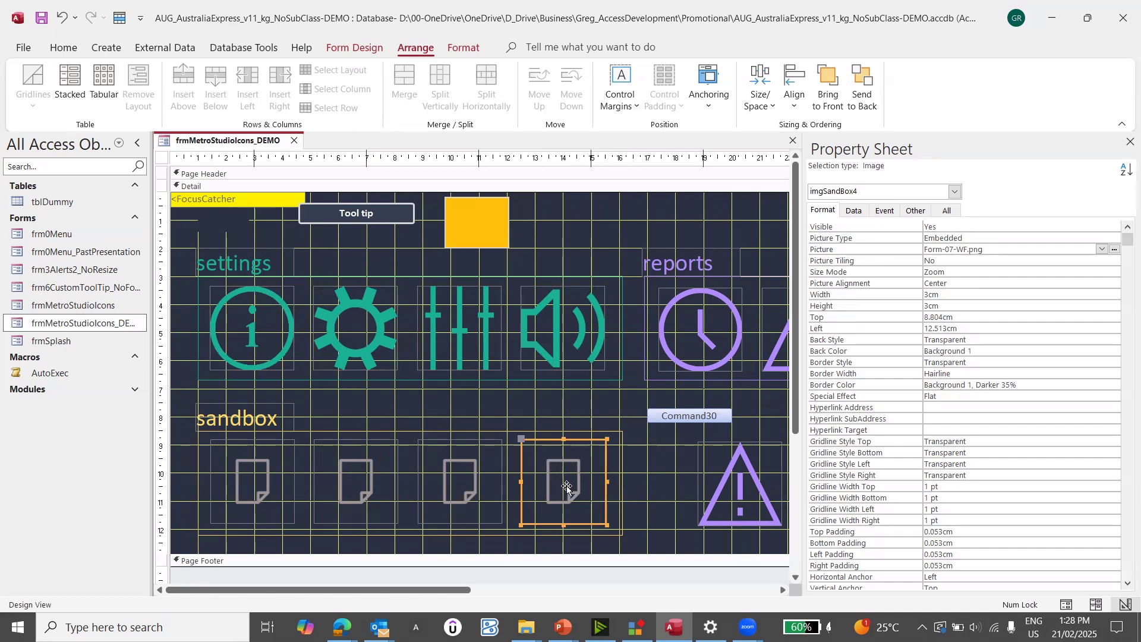
{"action": "left_click_drag", "start_coordinate": [566, 486], "coordinate": [565, 462]}
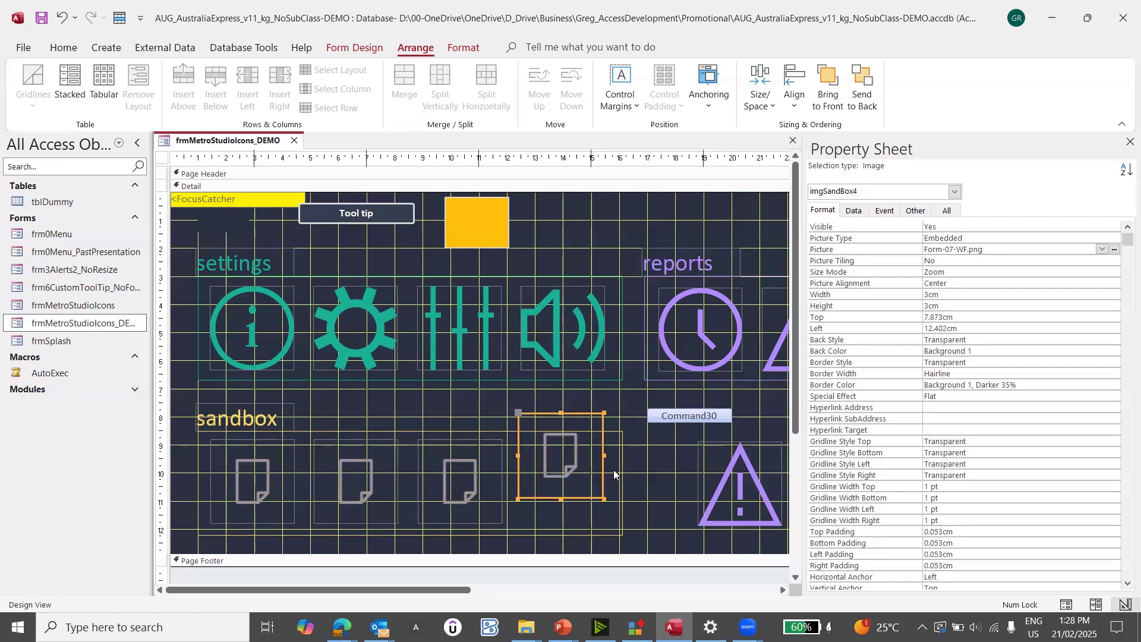
{"action": "key", "text": "Up"}
{"action": "key", "text": "Up"}
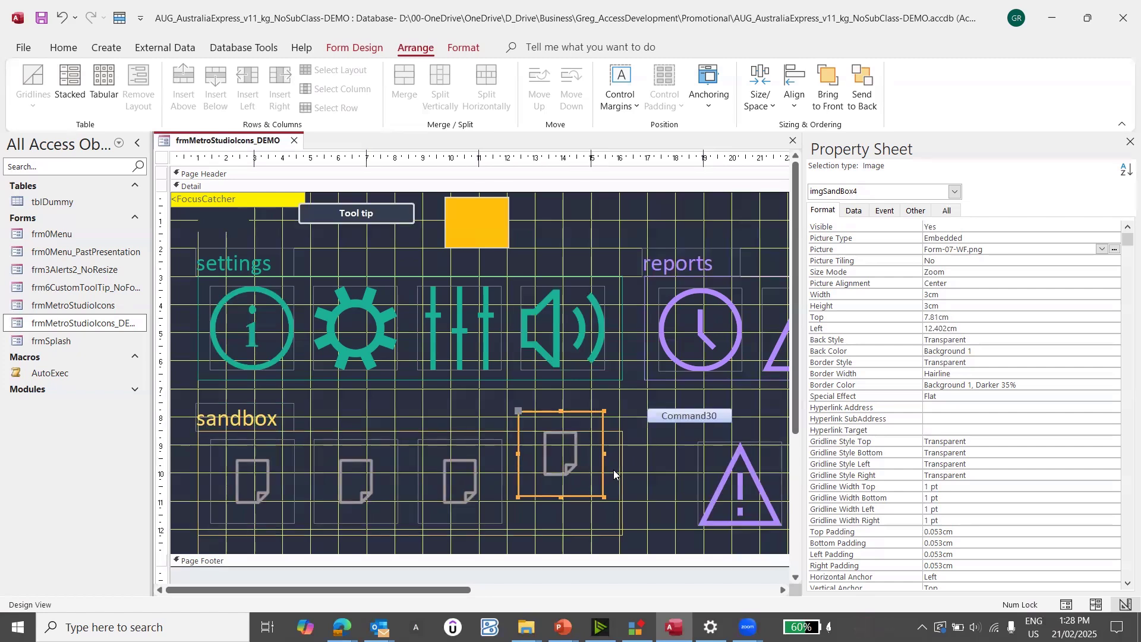
{"action": "left_click", "coordinate": [565, 454]}
Step: Return from Metro Studio to the Access form and move the fourth sandbox icon to about 7 cm top and 12.6 cm left
{"action": "left_click", "coordinate": [463, 484]}
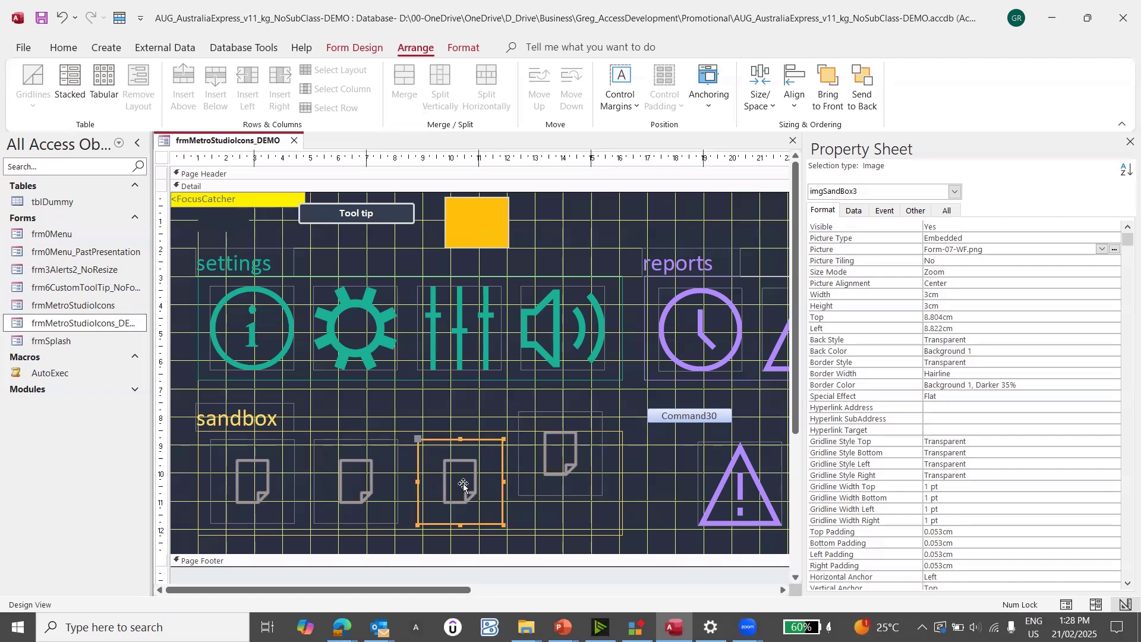
{"action": "left_click", "coordinate": [373, 483]}
{"action": "left_click", "coordinate": [570, 472]}
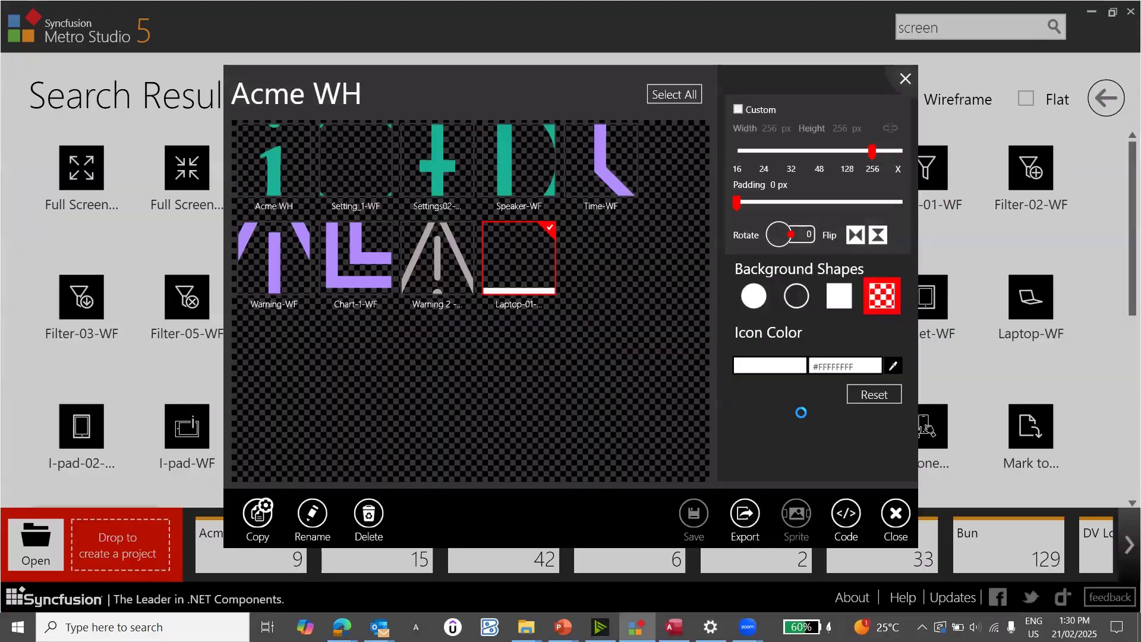
{"action": "key", "text": "alt+Tab"}
{"action": "key", "text": "alt+Tab"}
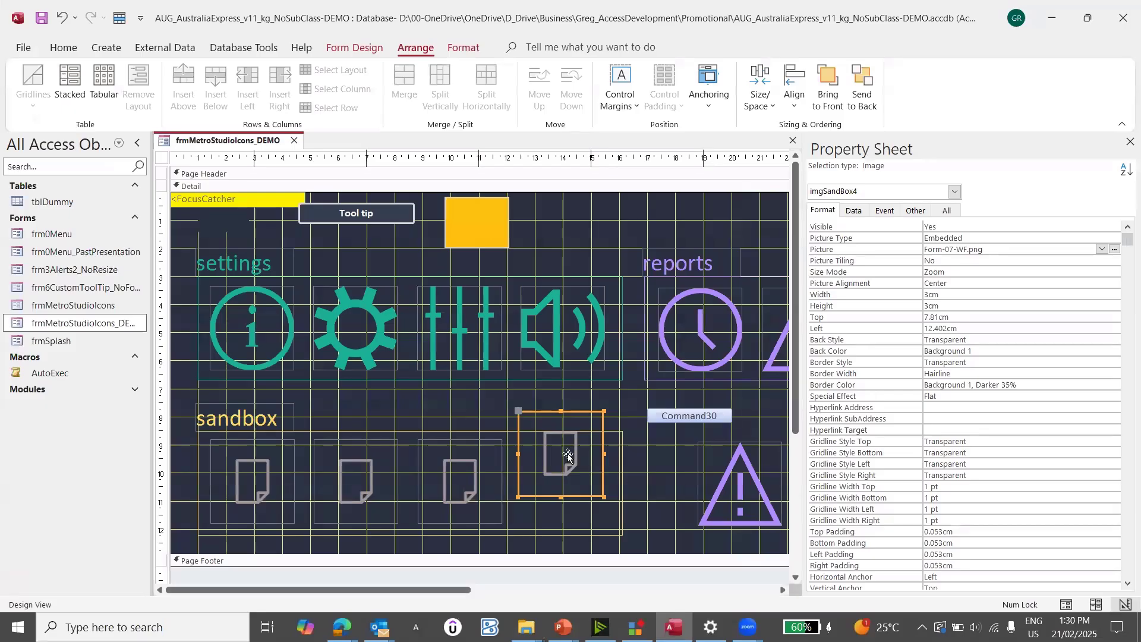
{"action": "left_click_drag", "start_coordinate": [568, 455], "coordinate": [574, 432]}
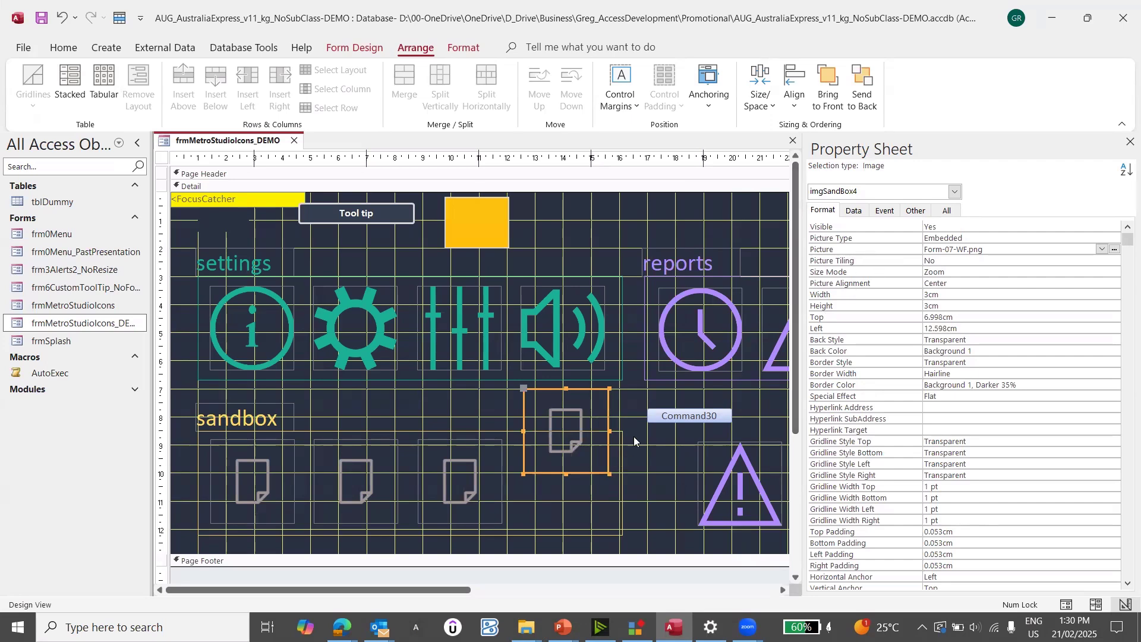
Step: Replace the fourth sandbox icon's picture with Laptop-01-WF.png and move it over the reports clock, about 3.4 cm top and 16.8 cm left
{"action": "left_click", "coordinate": [892, 251]}
{"action": "left_click", "coordinate": [1113, 252]}
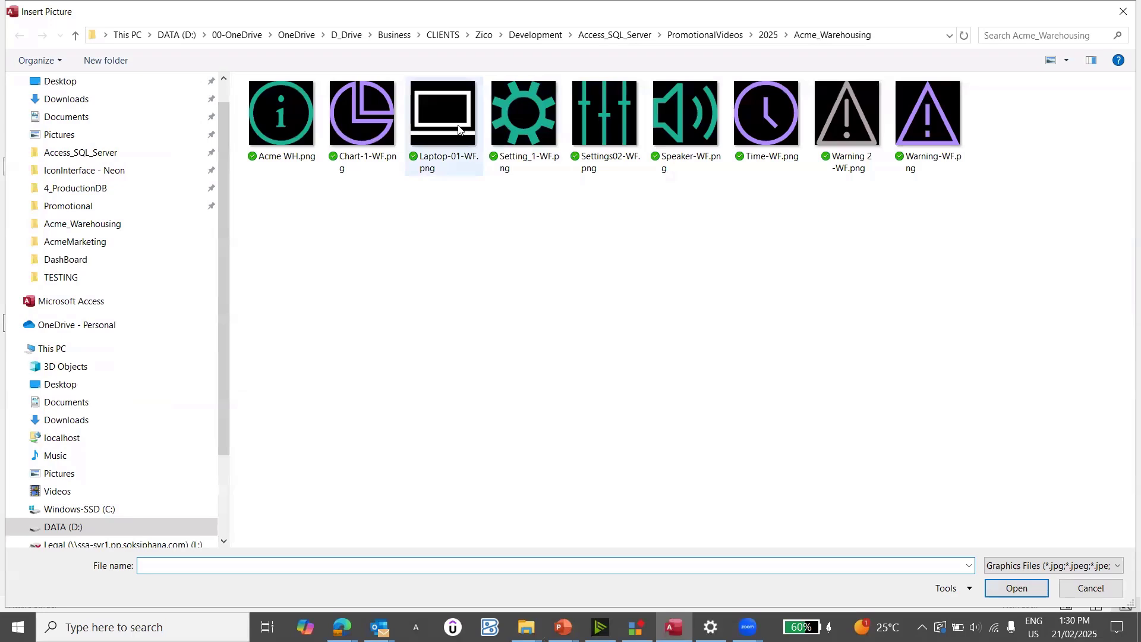
{"action": "left_click", "coordinate": [458, 130]}
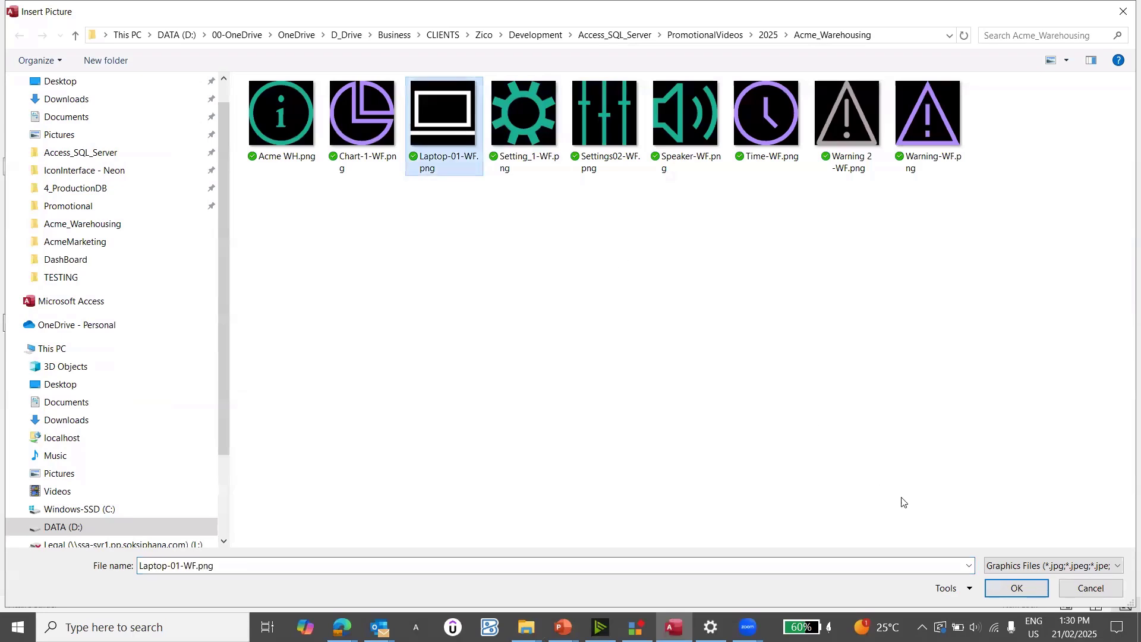
{"action": "left_click", "coordinate": [995, 589]}
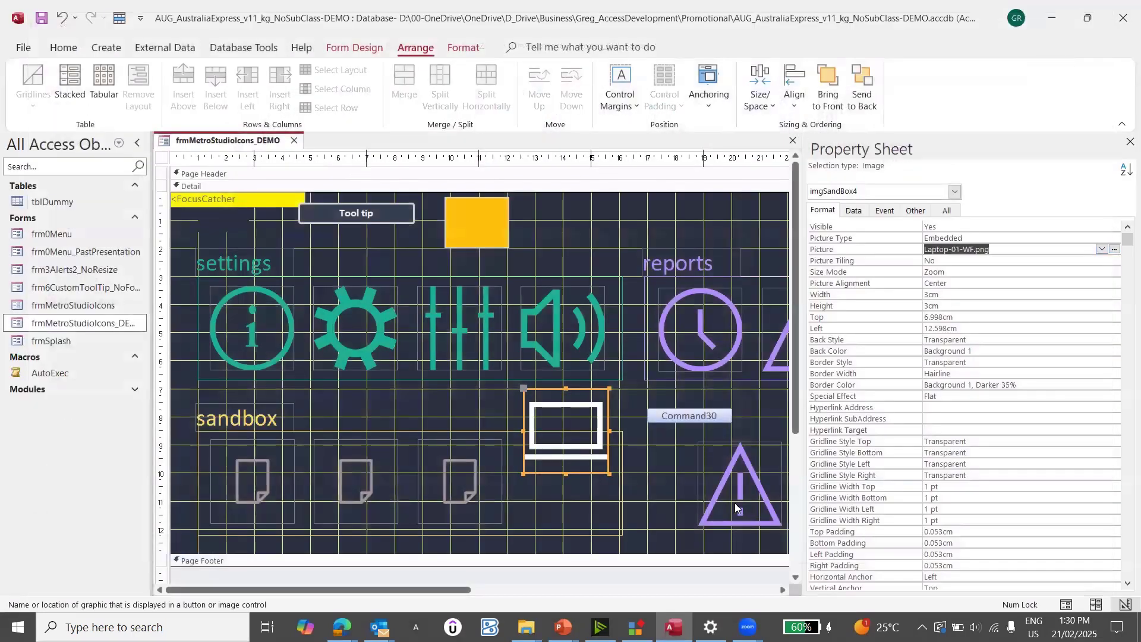
{"action": "left_click", "coordinate": [572, 434]}
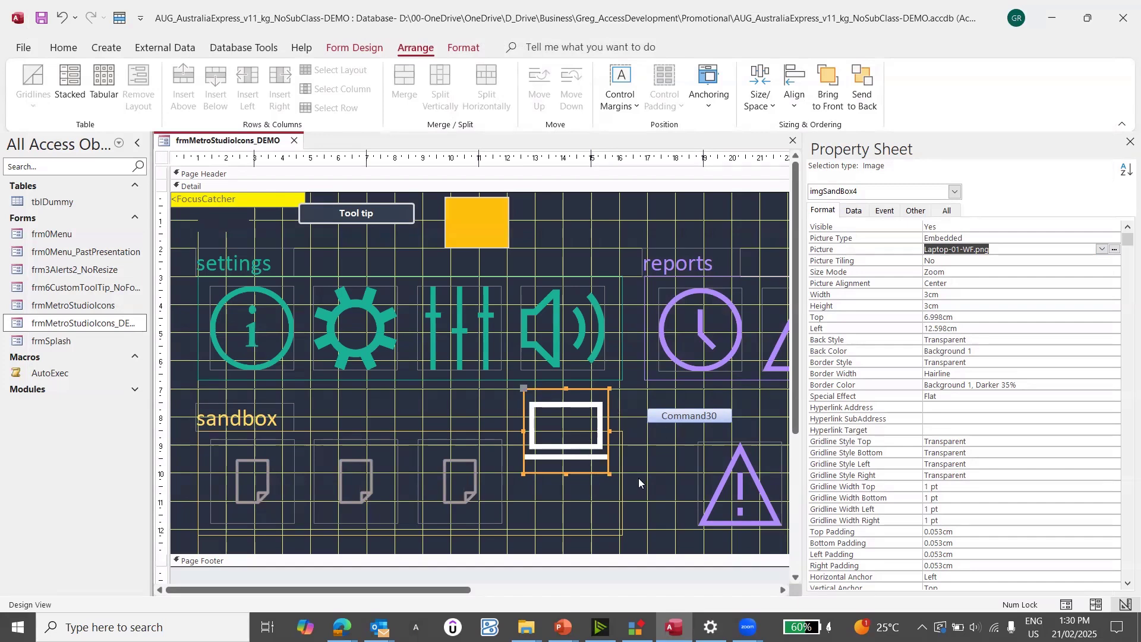
{"action": "left_click", "coordinate": [575, 457]}
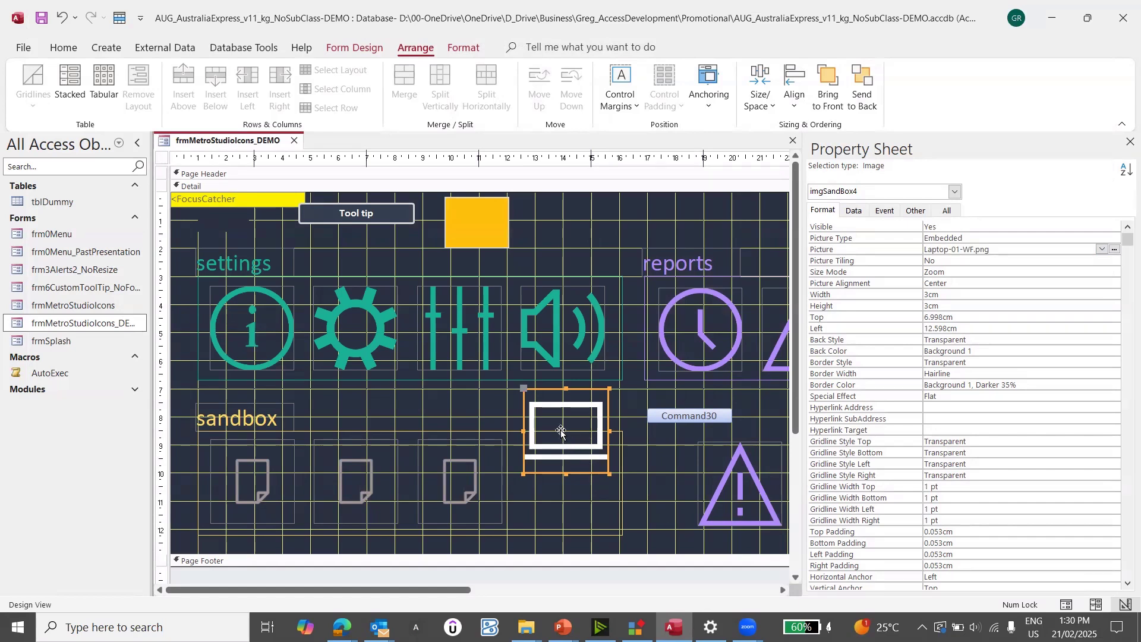
{"action": "left_click_drag", "start_coordinate": [566, 437], "coordinate": [685, 337]}
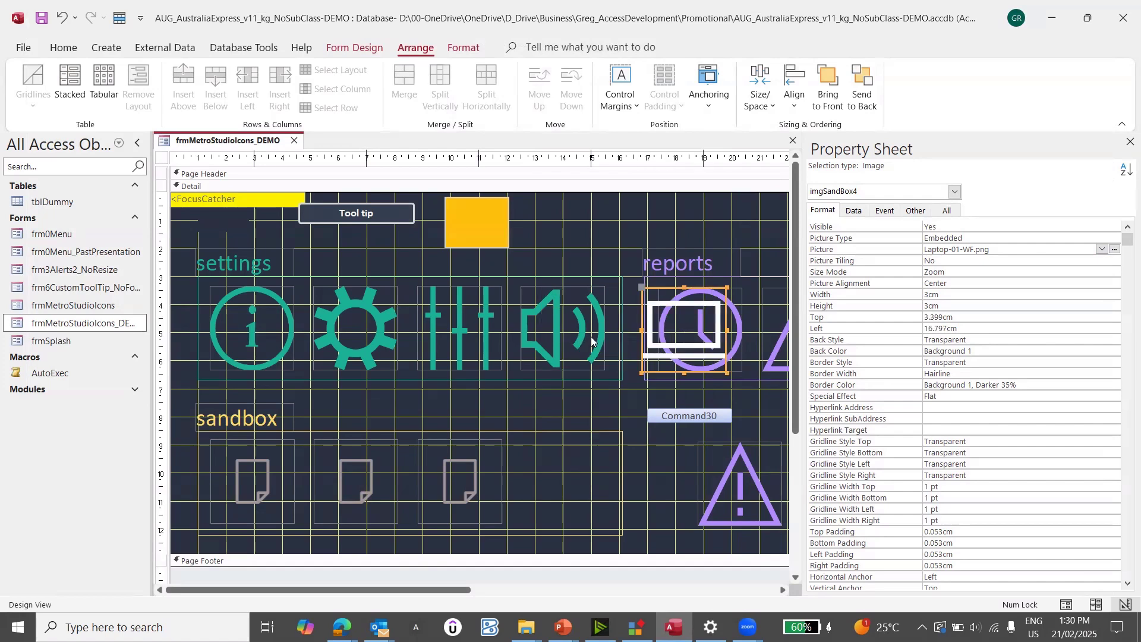
Step: Copy the picture name Speaker-WF.png from the speaker icon into the third sandbox icon's Picture property
{"action": "left_click", "coordinate": [591, 340]}
{"action": "left_click", "coordinate": [855, 252]}
{"action": "key", "text": "ctrl+c"}
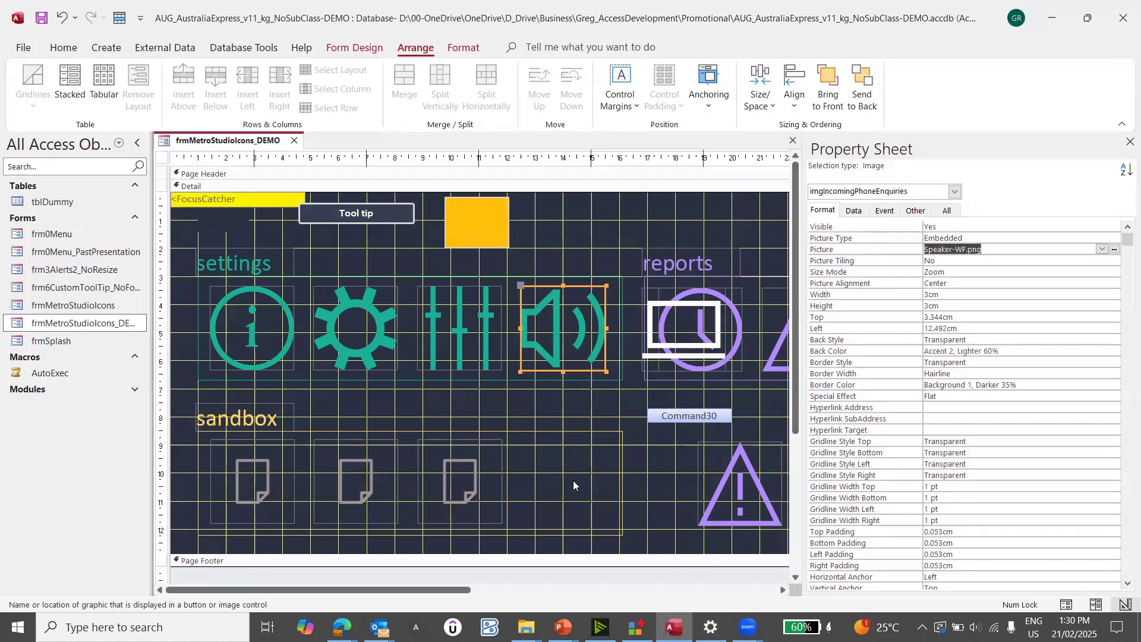
{"action": "left_click", "coordinate": [480, 479]}
{"action": "left_click", "coordinate": [851, 252]}
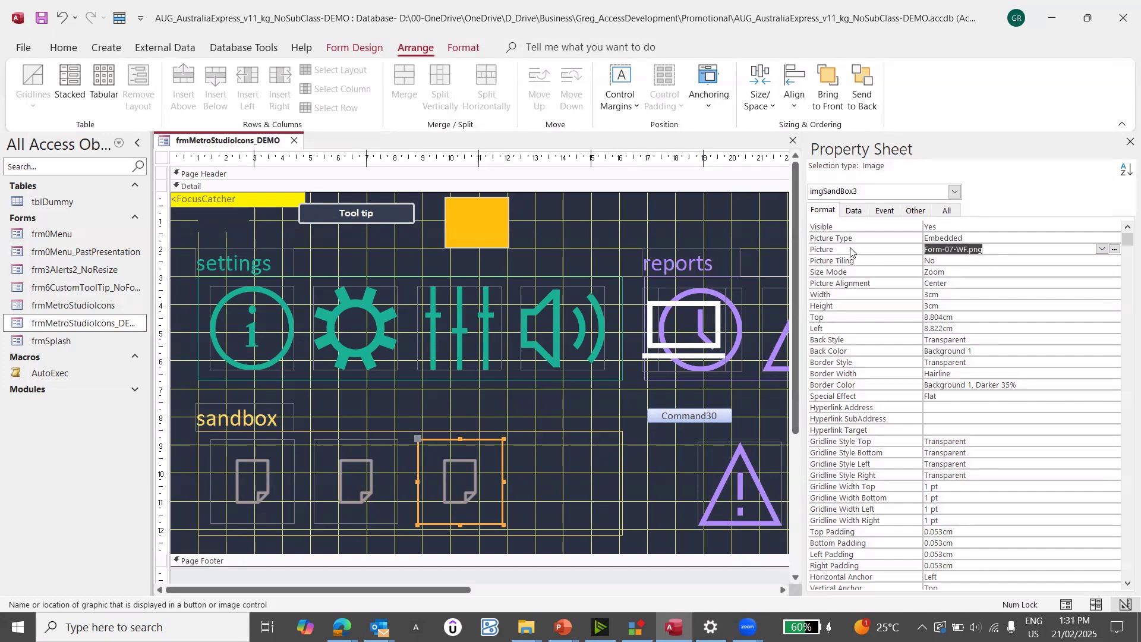
{"action": "key", "text": "ctrl+v"}
{"action": "key", "text": "Return"}
Step: Move the laptop icon back to the sandbox row and partly over the speaker, about 8.7 cm top and 10.3 cm left
{"action": "left_click_drag", "start_coordinate": [696, 353], "coordinate": [571, 488]}
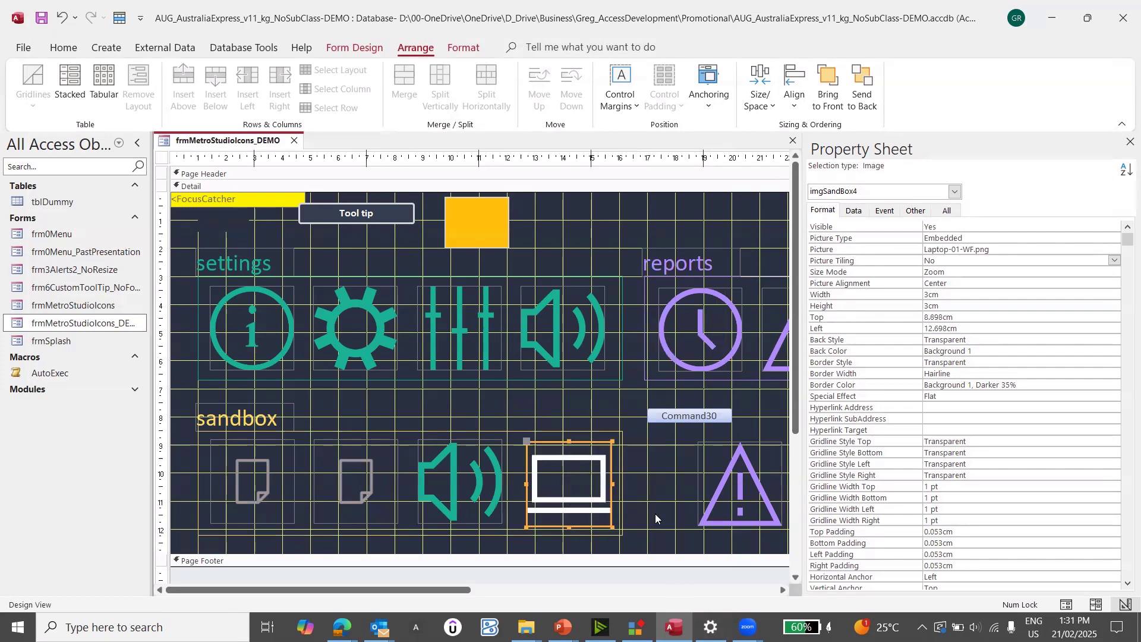
{"action": "left_click", "coordinate": [505, 495]}
{"action": "left_click", "coordinate": [603, 506]}
{"action": "left_click_drag", "start_coordinate": [592, 491], "coordinate": [505, 472]}
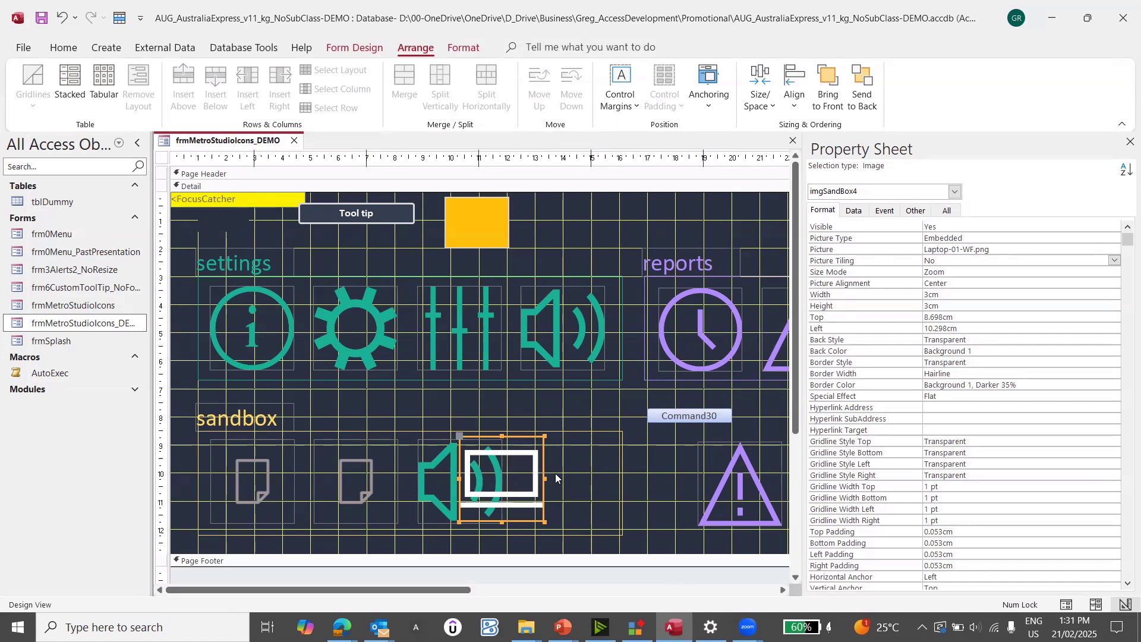
Step: Nudge the laptop icon up and left in fine increments to about 8.5 cm top and 9.6 cm left
{"action": "key", "text": "ctrl+Up"}
{"action": "key", "text": "ctrl+Up"}
{"action": "key", "text": "ctrl+Up"}
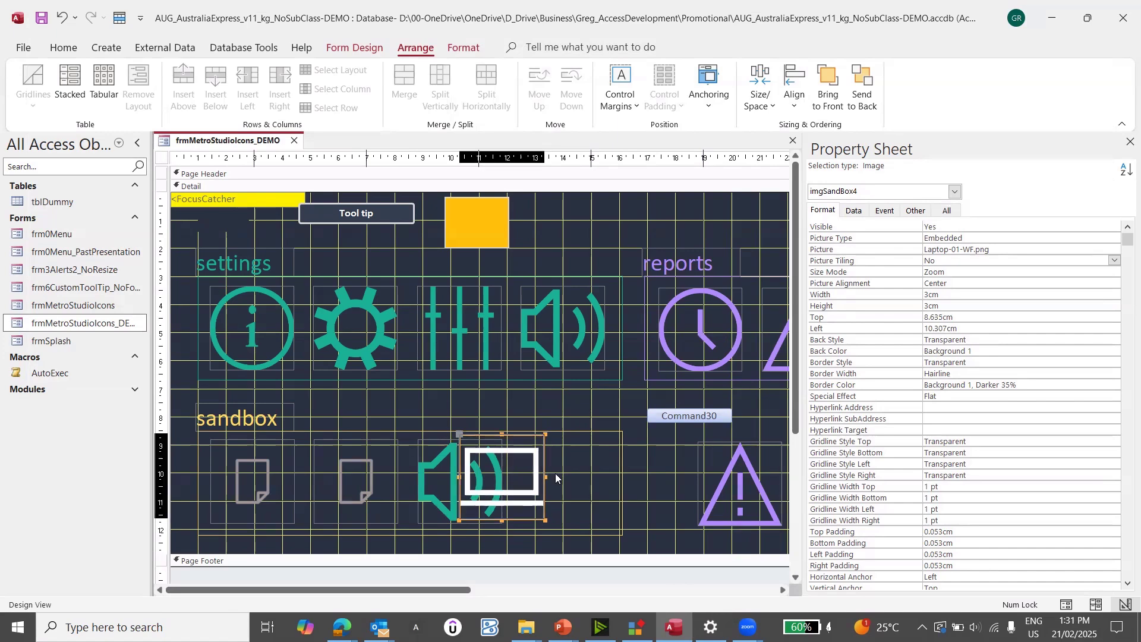
{"action": "key", "text": "ctrl+Up"}
{"action": "key", "text": "ctrl+Up"}
{"action": "key", "text": "ctrl+Up"}
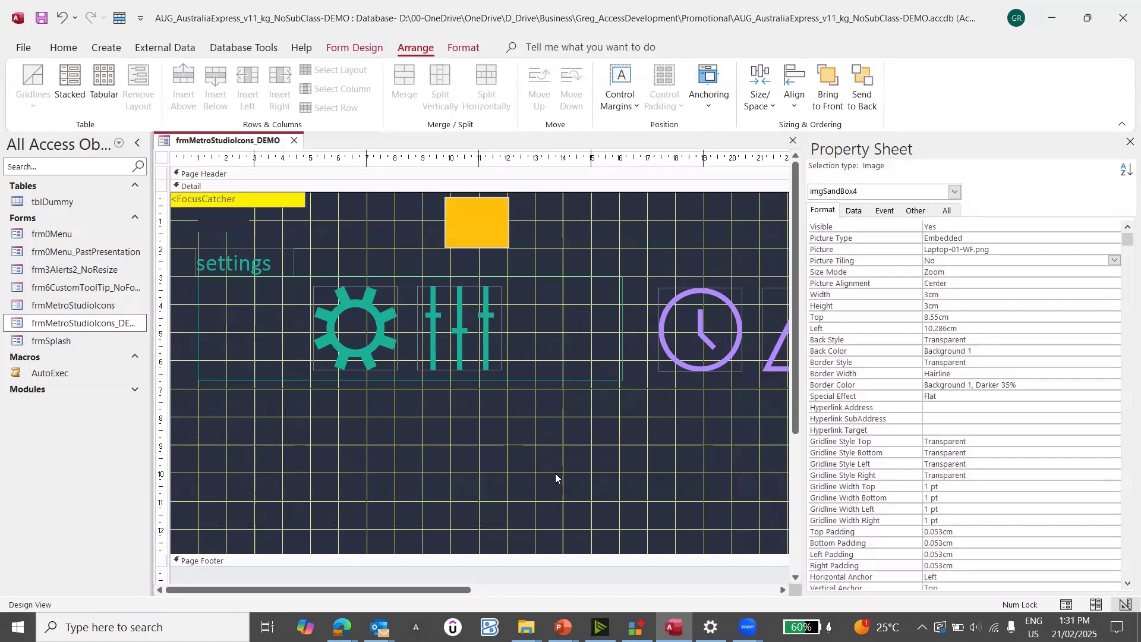
{"action": "key", "text": "ctrl+Left"}
{"action": "key", "text": "ctrl+Left"}
{"action": "key", "text": "ctrl+Left"}
{"action": "key", "text": "ctrl+Left"}
{"action": "key", "text": "ctrl+Left"}
{"action": "key", "text": "ctrl+Left"}
{"action": "key", "text": "ctrl+Left"}
{"action": "key", "text": "ctrl+Left"}
{"action": "key", "text": "ctrl+Left"}
{"action": "key", "text": "ctrl+Left"}
{"action": "key", "text": "ctrl+Left"}
{"action": "key", "text": "ctrl+Left"}
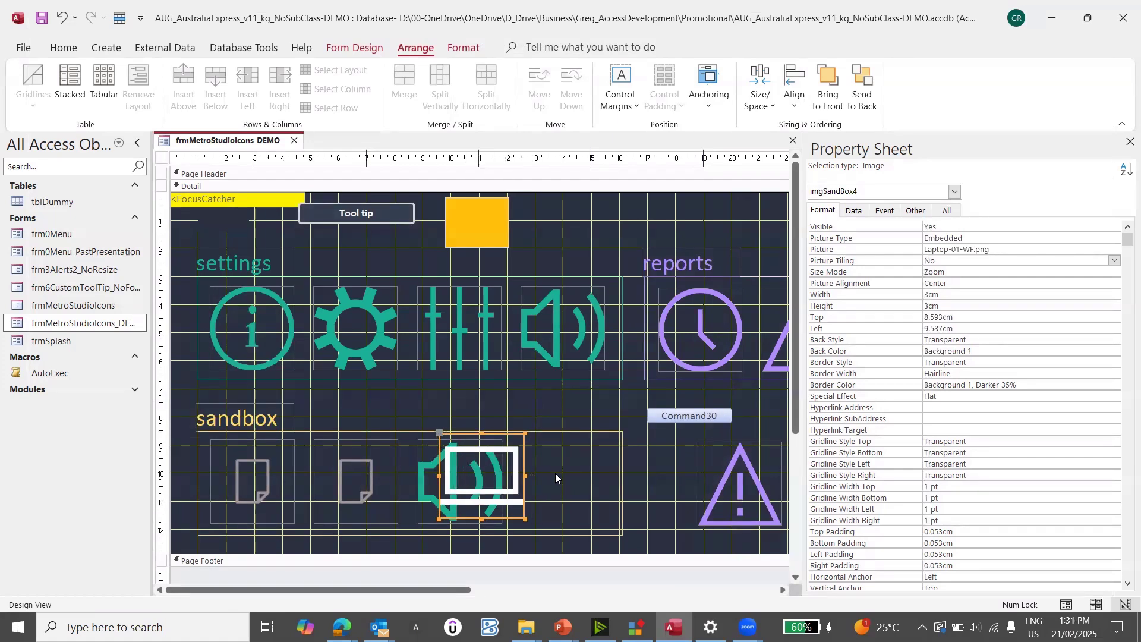
{"action": "key", "text": "ctrl+Up"}
{"action": "key", "text": "ctrl+Up"}
{"action": "key", "text": "ctrl+Up"}
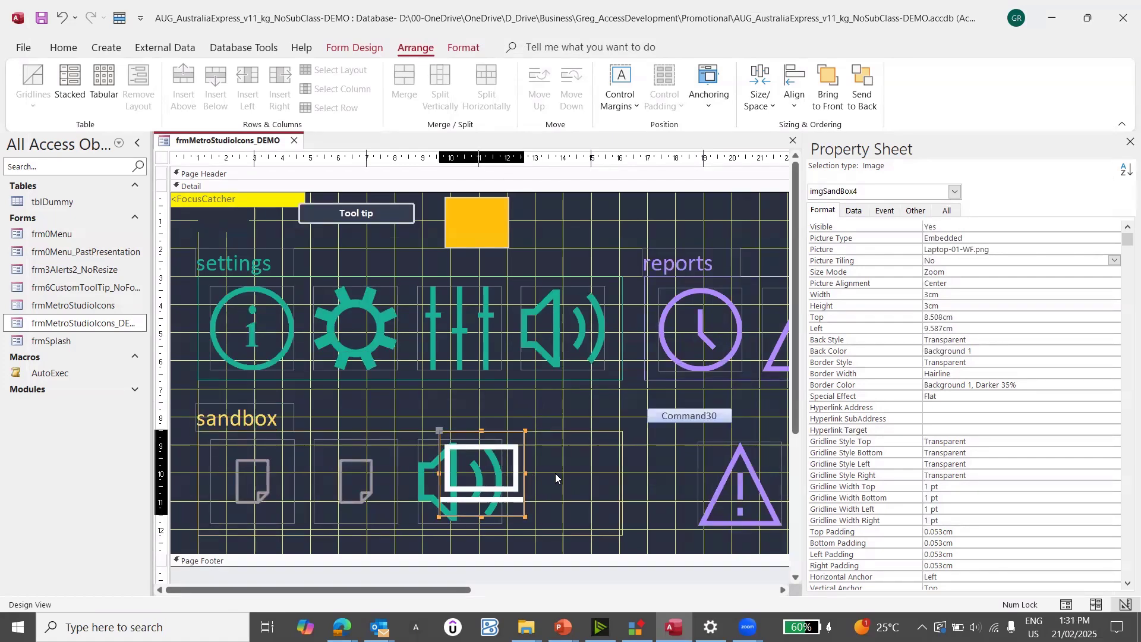
{"action": "key", "text": "ctrl+Up"}
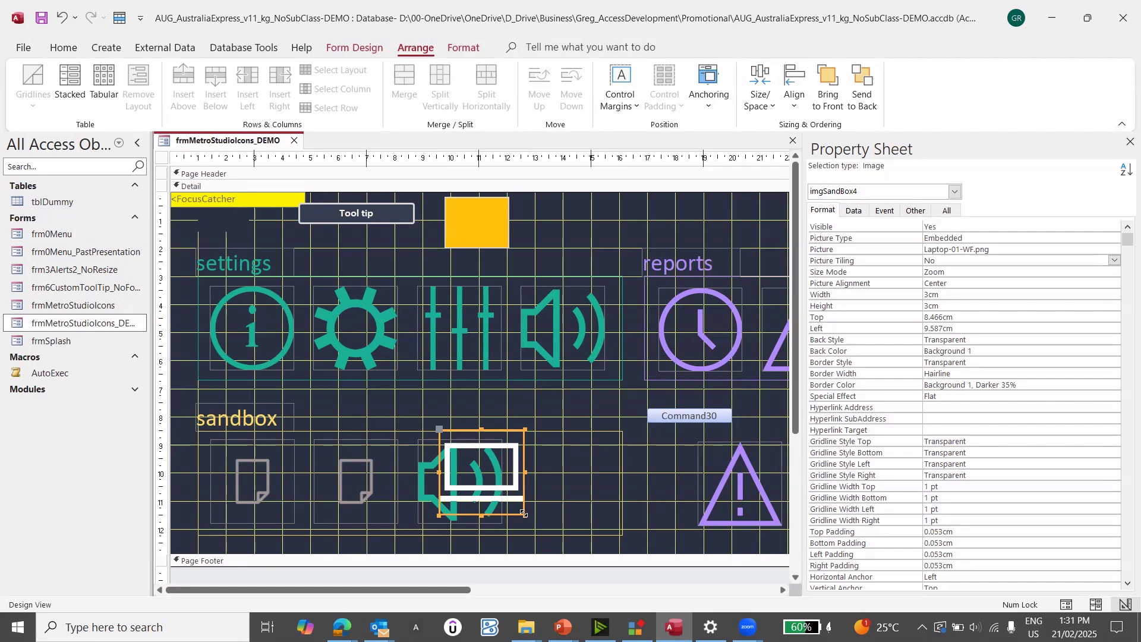
Step: Enlarge the sandbox laptop icon to about 4.2 cm square and position it at about 8.2 cm top and 9.7 cm left
{"action": "left_click_drag", "start_coordinate": [527, 517], "coordinate": [543, 541]}
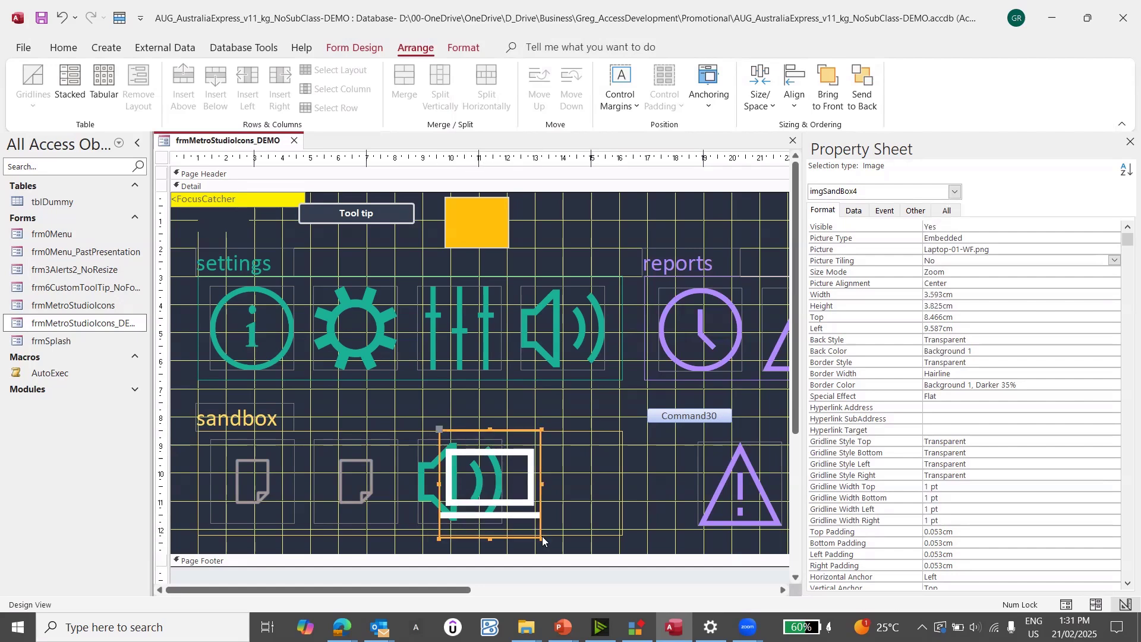
{"action": "left_click_drag", "start_coordinate": [503, 493], "coordinate": [507, 484]}
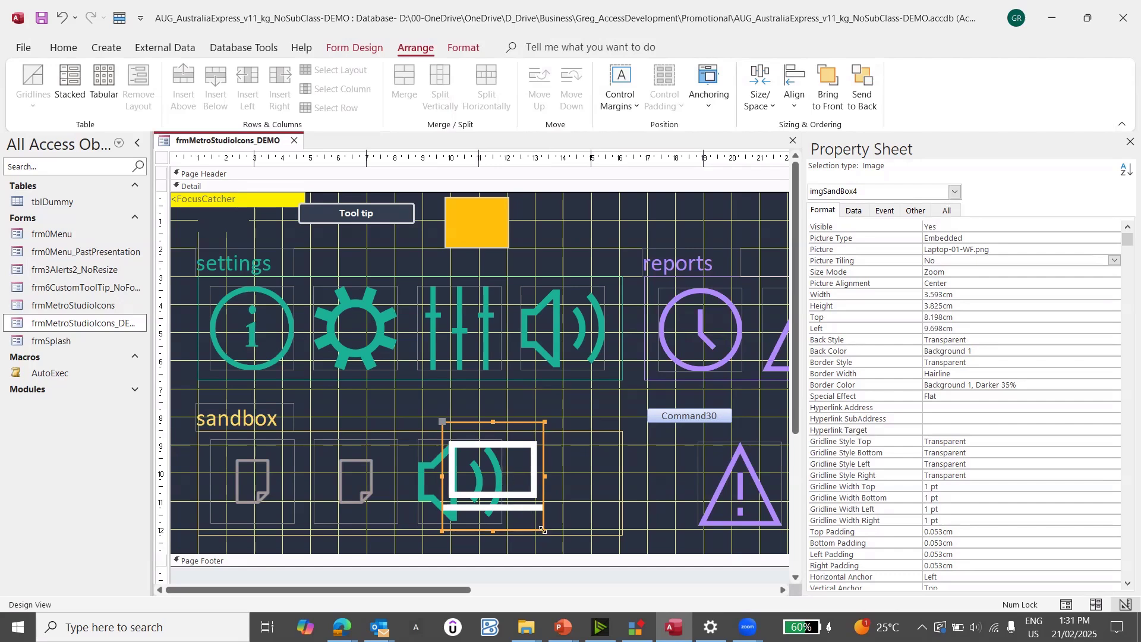
{"action": "left_click_drag", "start_coordinate": [542, 530], "coordinate": [552, 534]}
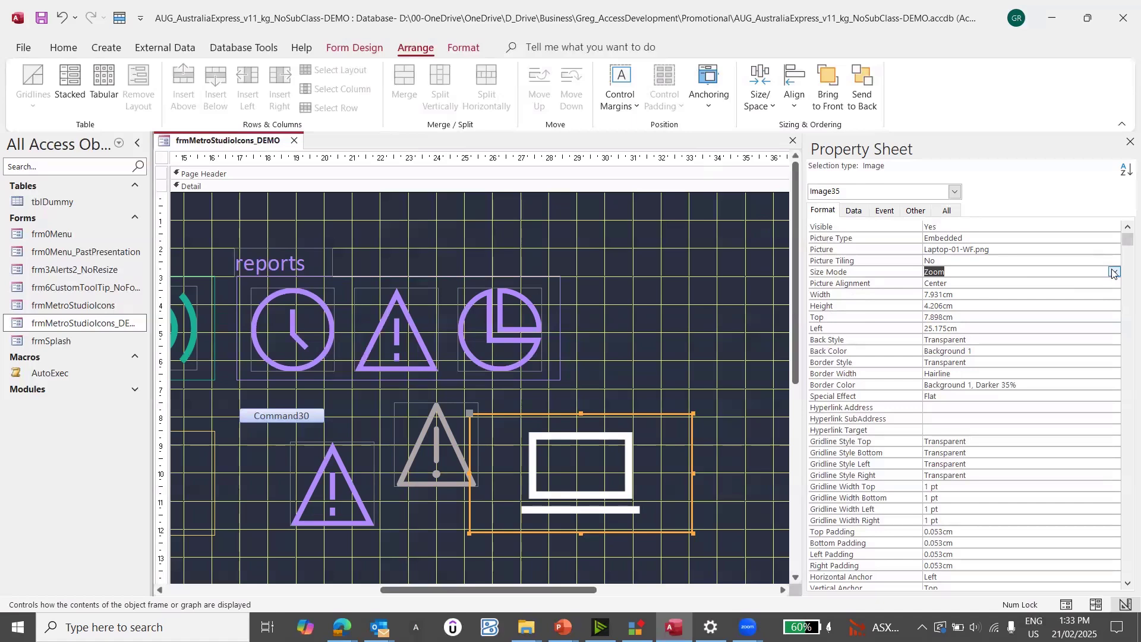
Step: Review the Size Mode options of the wide laptop image and reduce its height from the upper edge to about 3.5 cm
{"action": "left_click", "coordinate": [1113, 273]}
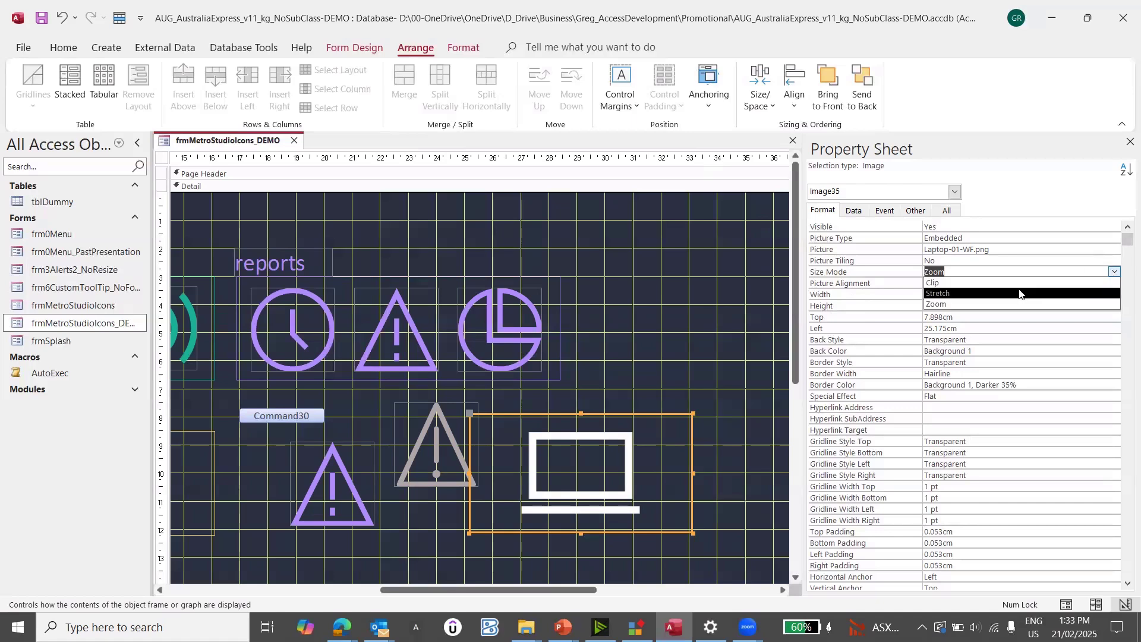
{"action": "left_click", "coordinate": [737, 443]}
{"action": "left_click", "coordinate": [679, 455]}
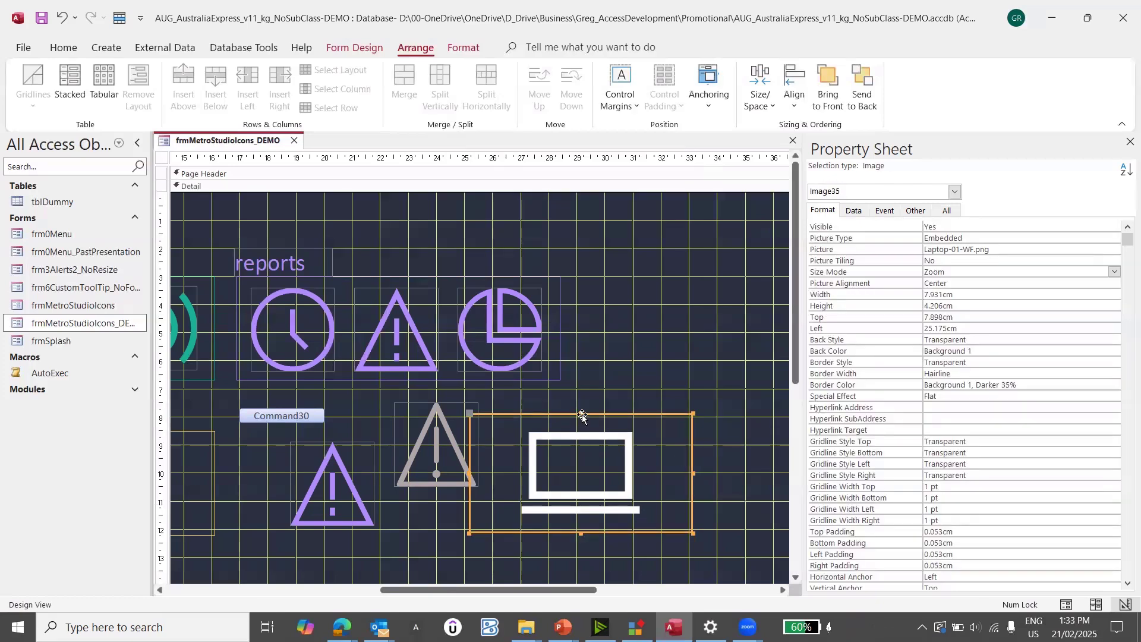
{"action": "left_click_drag", "start_coordinate": [582, 416], "coordinate": [582, 433]}
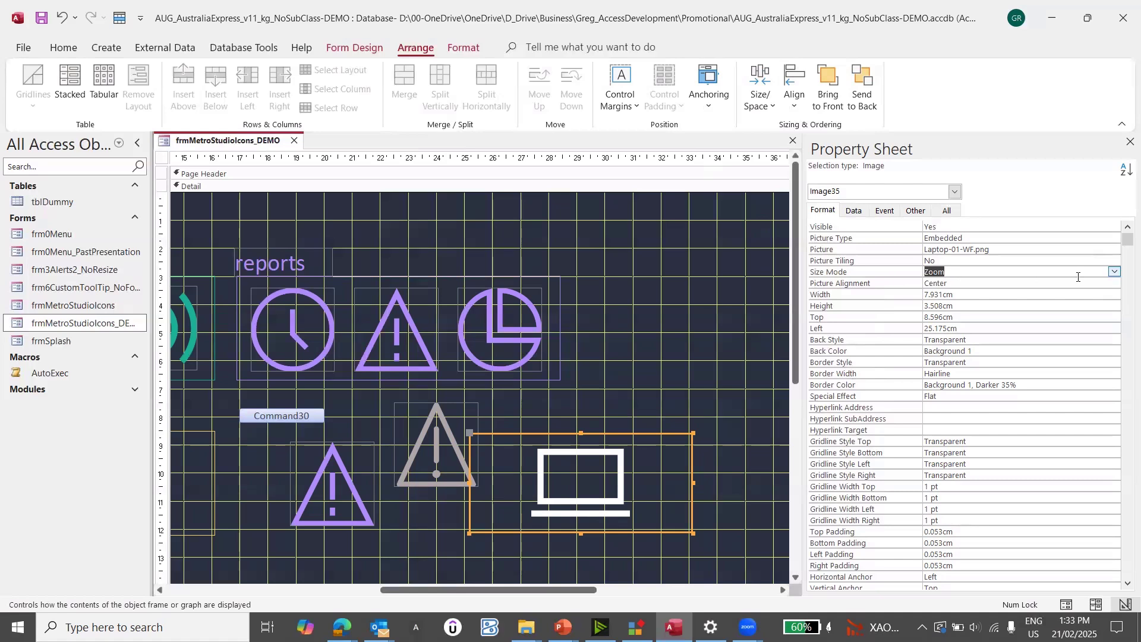
Step: Set the wide laptop image's Size Mode to Clip and move it to about 11.1 cm top and 16.8 cm left
{"action": "left_click", "coordinate": [1115, 272]}
{"action": "left_click", "coordinate": [996, 293]}
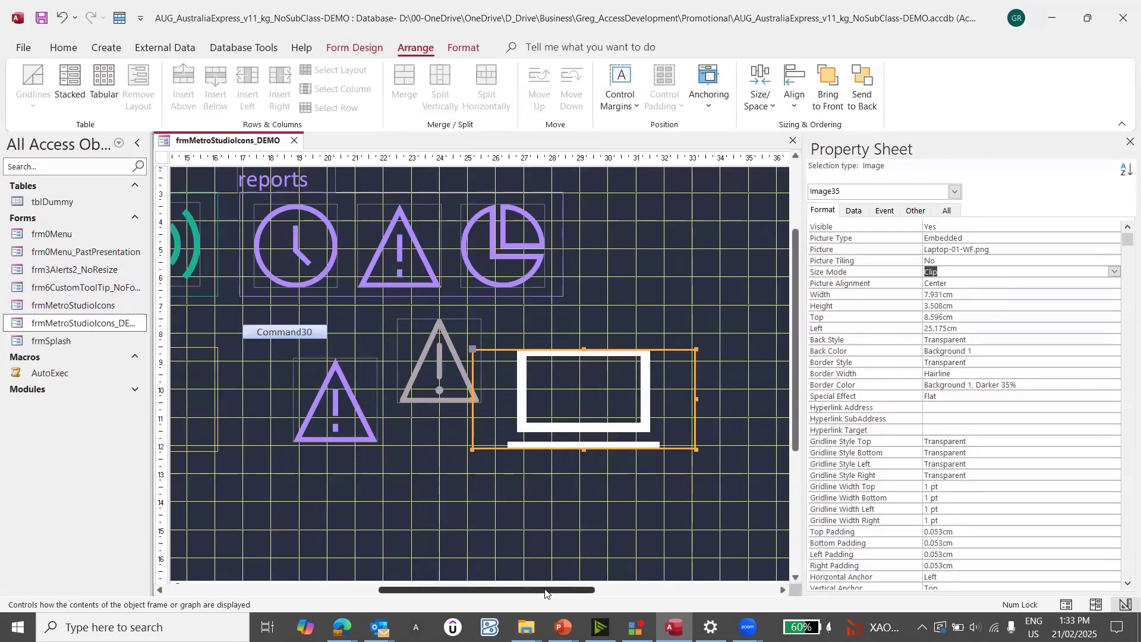
{"action": "left_click_drag", "start_coordinate": [545, 590], "coordinate": [523, 591]}
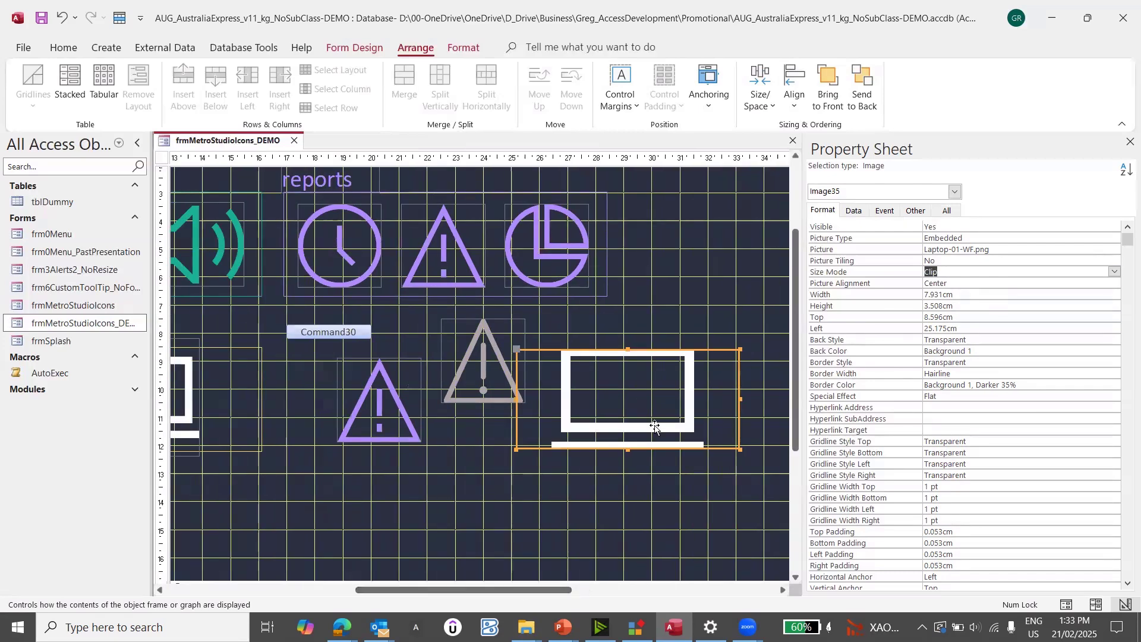
{"action": "left_click_drag", "start_coordinate": [682, 404], "coordinate": [446, 473]}
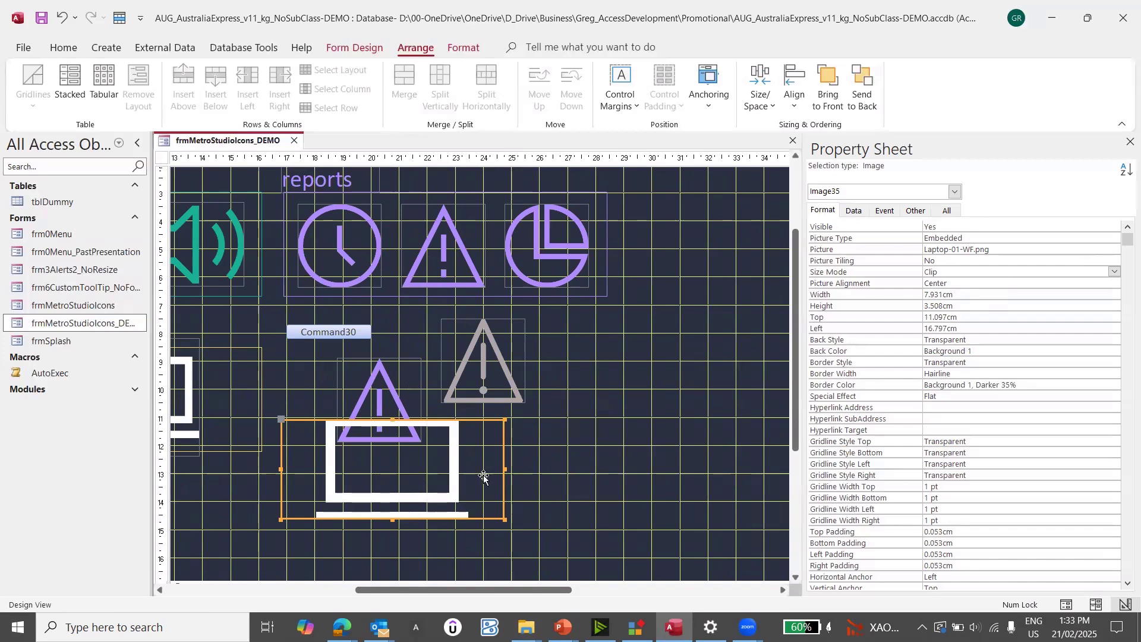
Step: Check the laptop icon's export size settings in Metro Studio and return to the sandbox group on the Access form
{"action": "key", "text": "alt+Tab"}
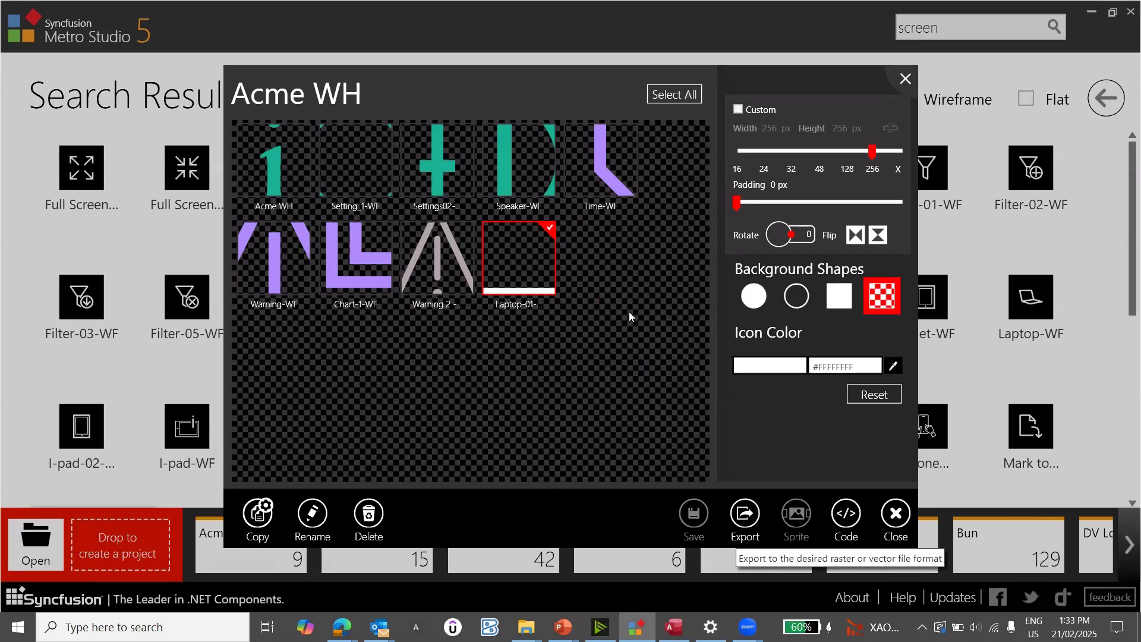
{"action": "key", "text": "alt+Tab"}
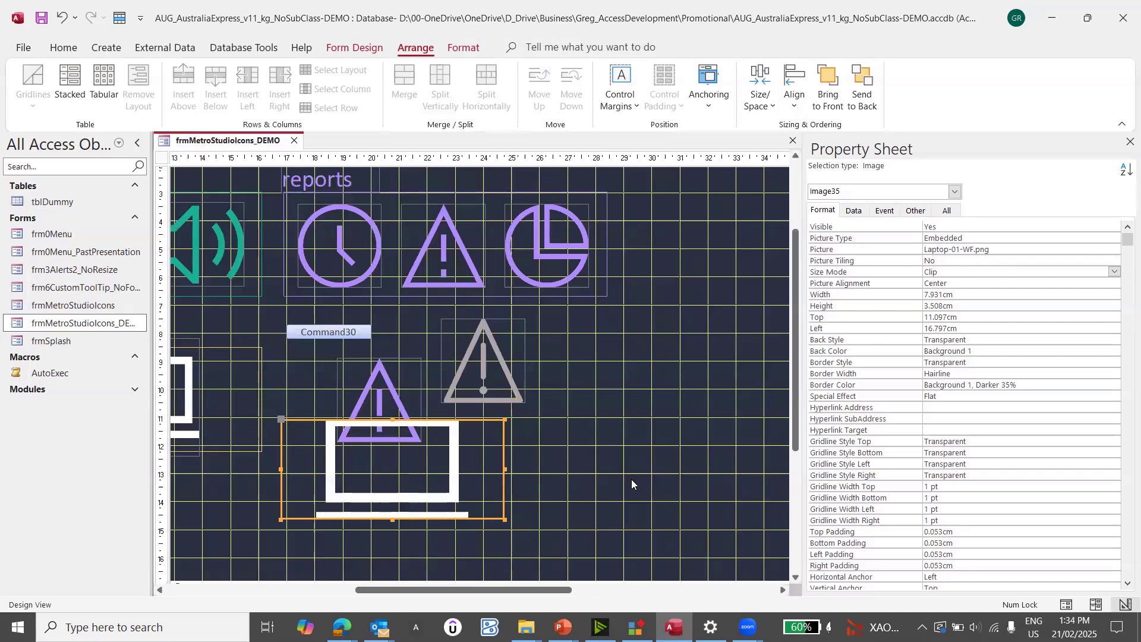
{"action": "left_click_drag", "start_coordinate": [421, 591], "coordinate": [232, 593]}
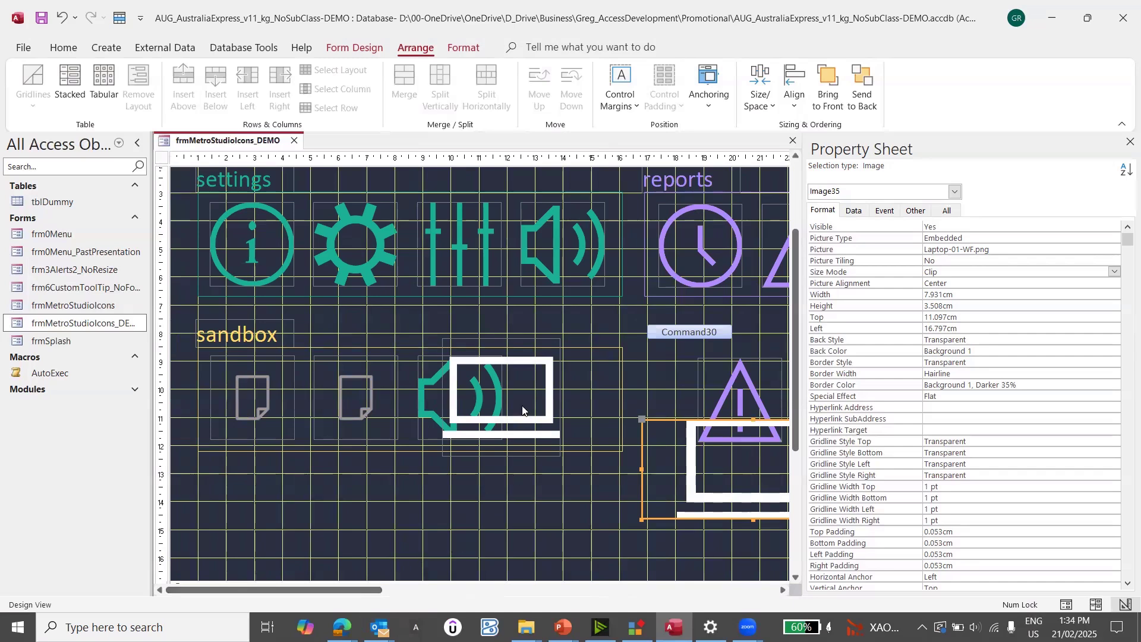
Step: Move the sandbox laptop icon to about 8.3 cm top and 10.4 cm left, still overlapping the speaker
{"action": "left_click", "coordinate": [522, 410]}
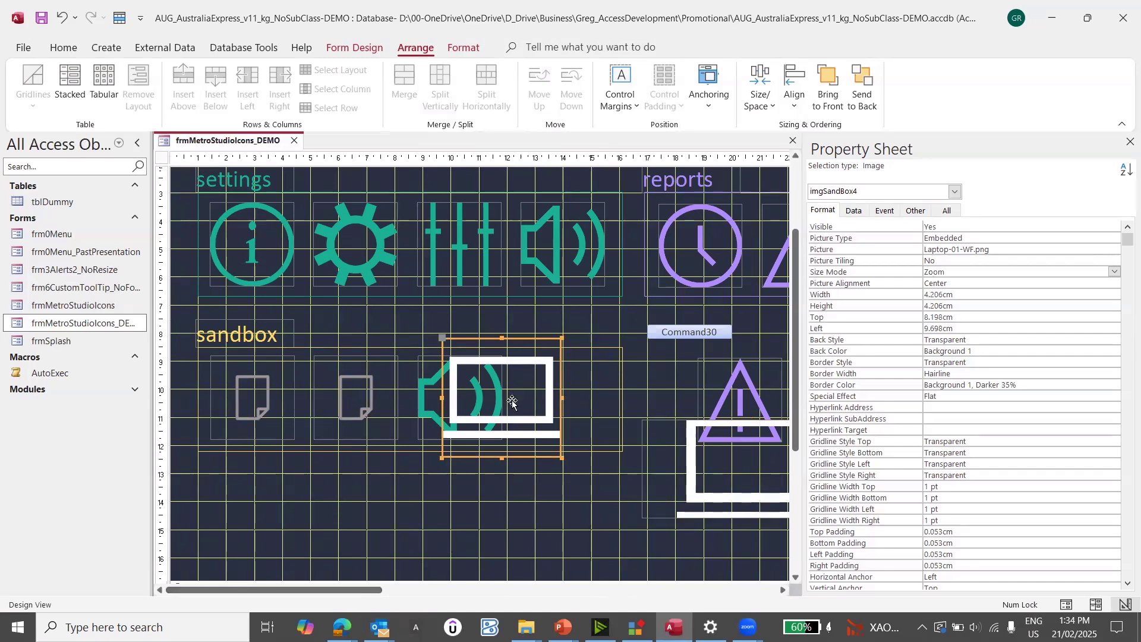
{"action": "left_click_drag", "start_coordinate": [512, 402], "coordinate": [529, 421]}
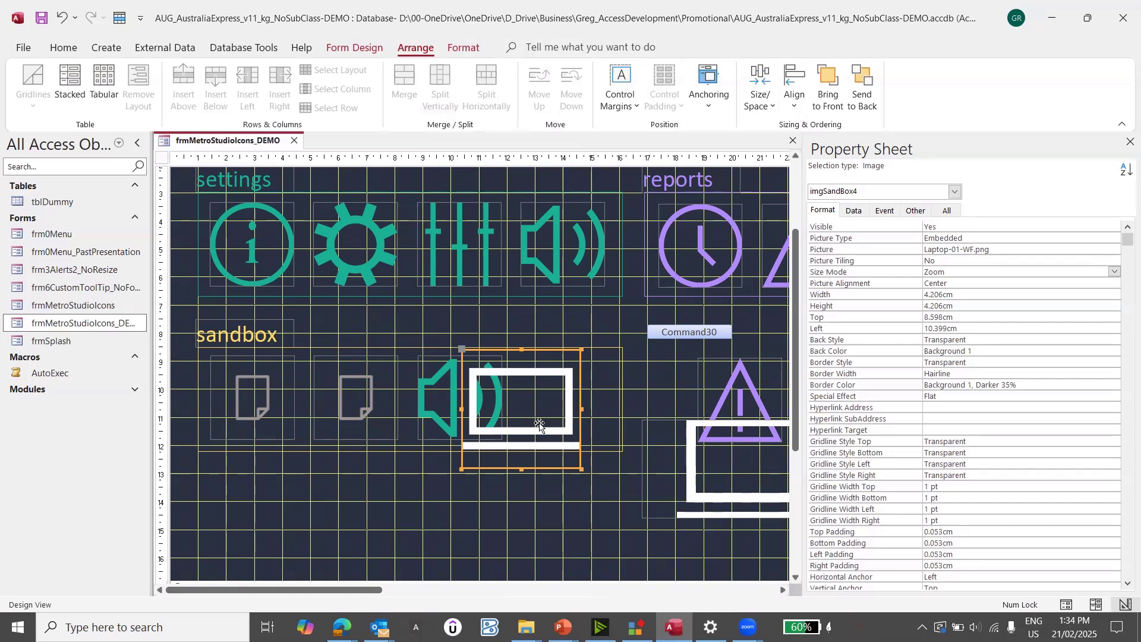
{"action": "left_click", "coordinate": [532, 412]}
{"action": "left_click_drag", "start_coordinate": [531, 406], "coordinate": [532, 397]}
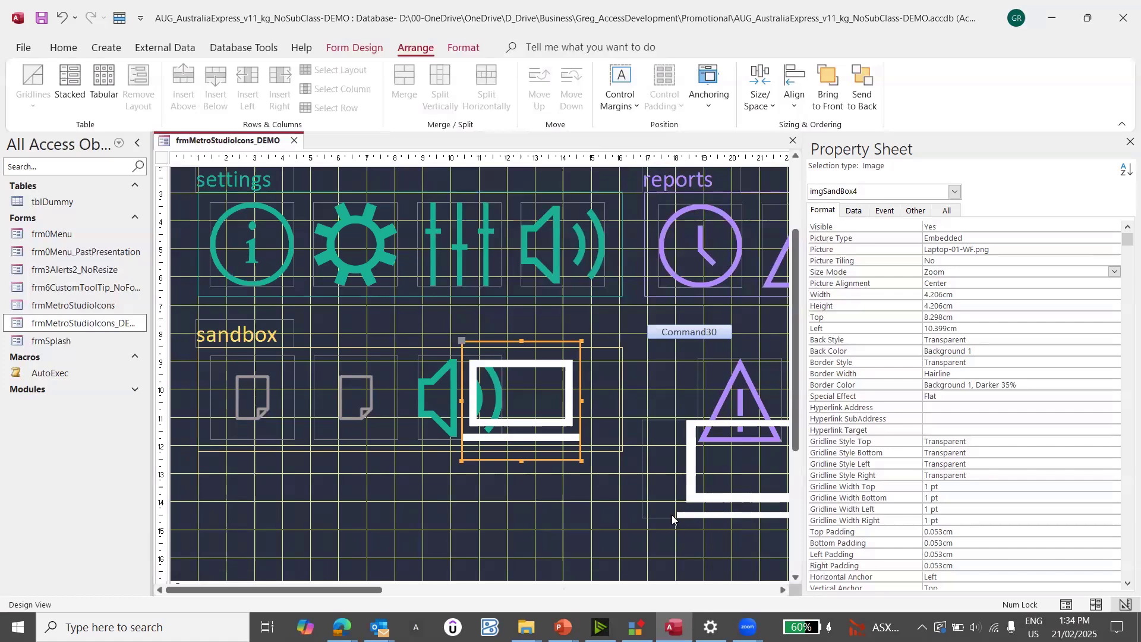
{"action": "left_click", "coordinate": [697, 483]}
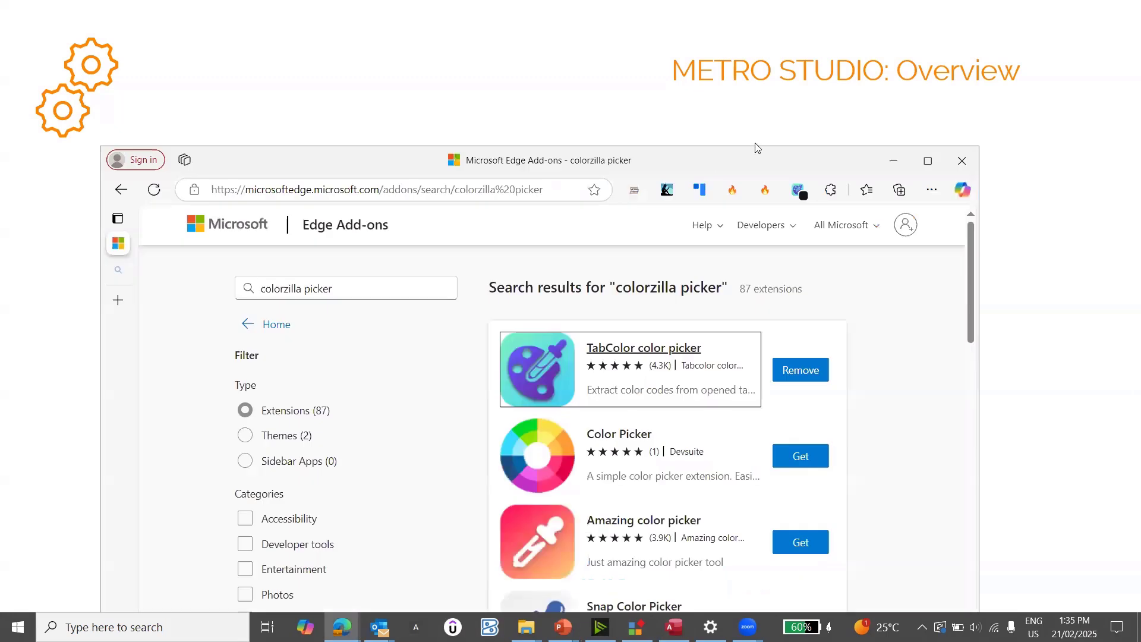
Step: Maximize the Edge window and browse the Bing image results for Power BI Dashboard Design Inspiration
{"action": "double_click", "coordinate": [747, 159]}
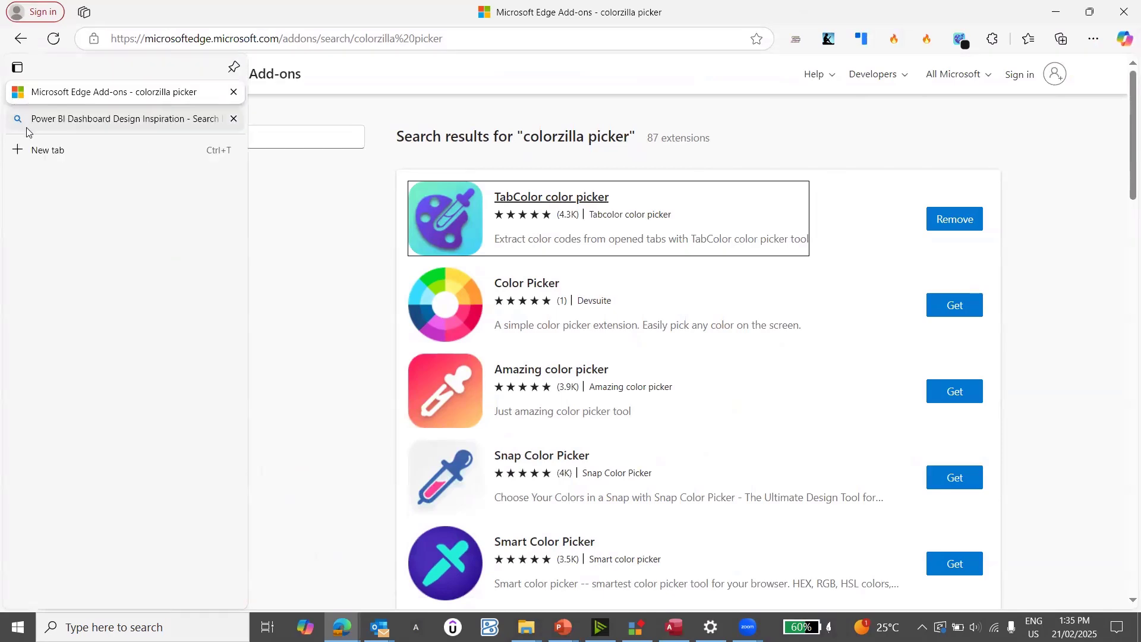
{"action": "left_click", "coordinate": [31, 119]}
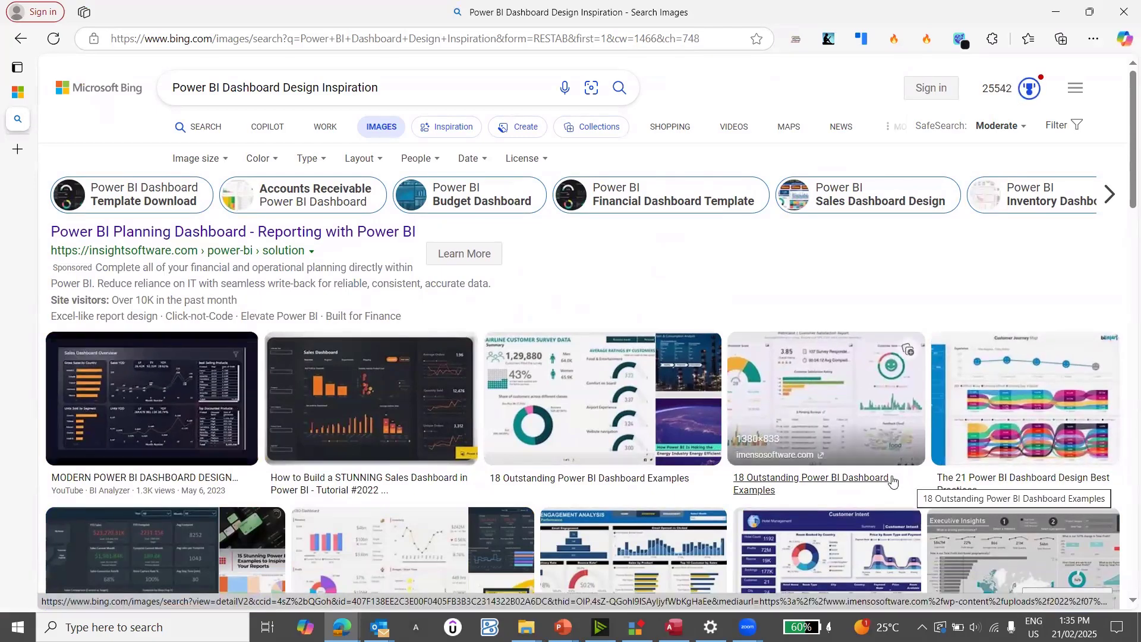
{"action": "scroll", "coordinate": [889, 479], "scroll_direction": "down", "scroll_amount": 3}
{"action": "scroll", "coordinate": [882, 475], "scroll_direction": "up", "scroll_amount": 3}
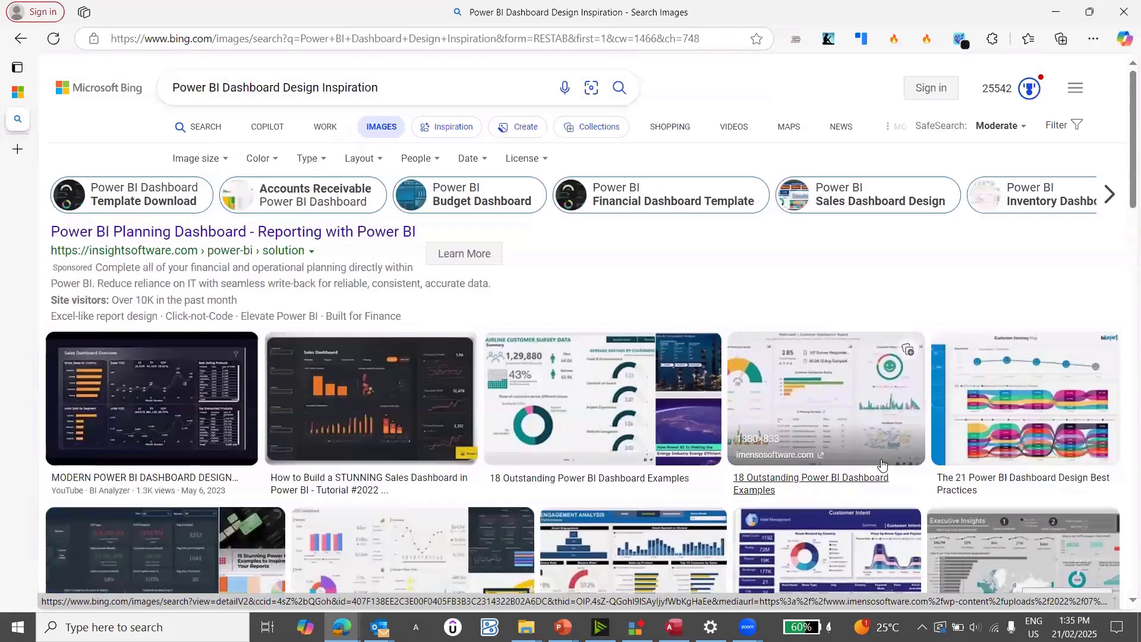
{"action": "scroll", "coordinate": [882, 471], "scroll_direction": "down", "scroll_amount": 3}
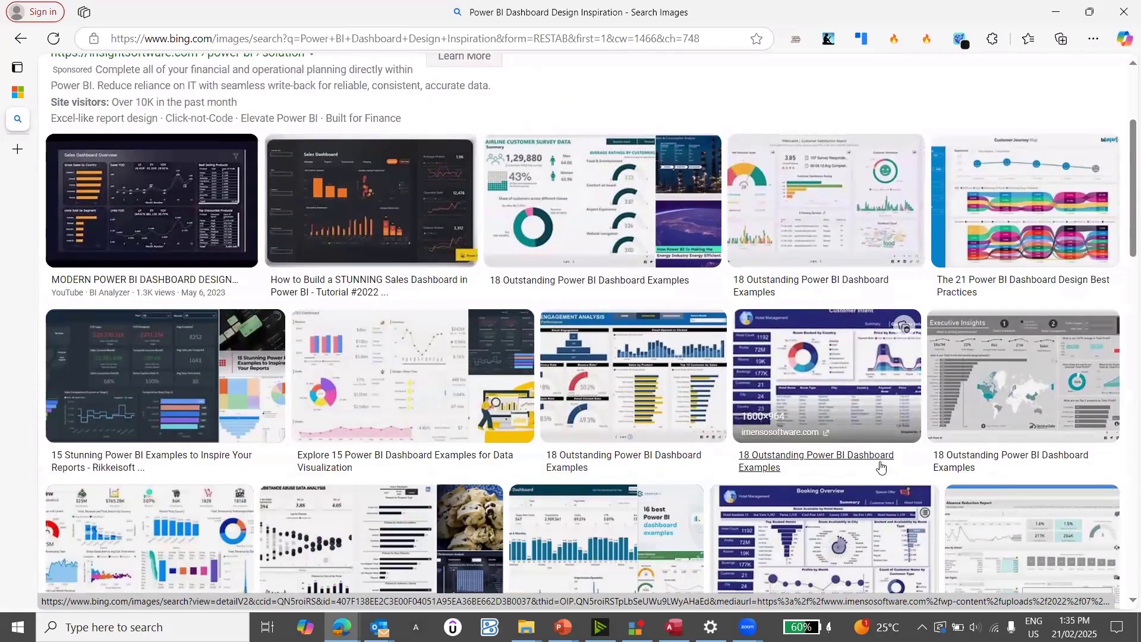
Step: Look through further Power BI dashboard images for color ideas and return to the start of the results
{"action": "scroll", "coordinate": [874, 472], "scroll_direction": "down", "scroll_amount": 3}
{"action": "scroll", "coordinate": [871, 477], "scroll_direction": "down", "scroll_amount": 3}
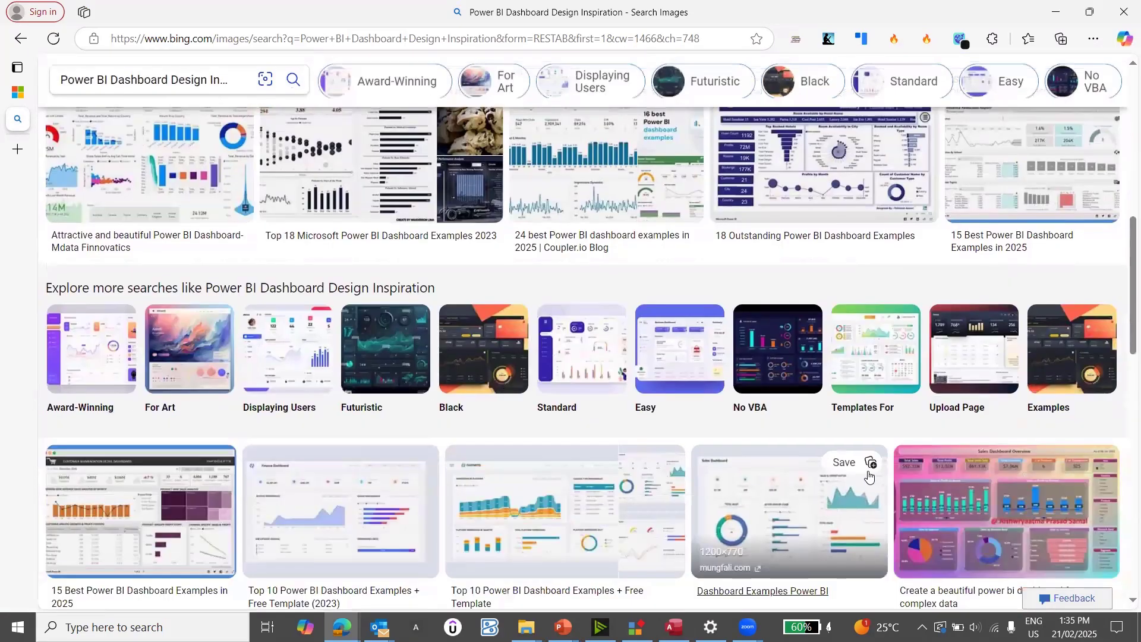
{"action": "scroll", "coordinate": [869, 475], "scroll_direction": "up", "scroll_amount": 8}
{"action": "scroll", "coordinate": [867, 475], "scroll_direction": "down", "scroll_amount": 1}
{"action": "scroll", "coordinate": [868, 476], "scroll_direction": "down", "scroll_amount": 2}
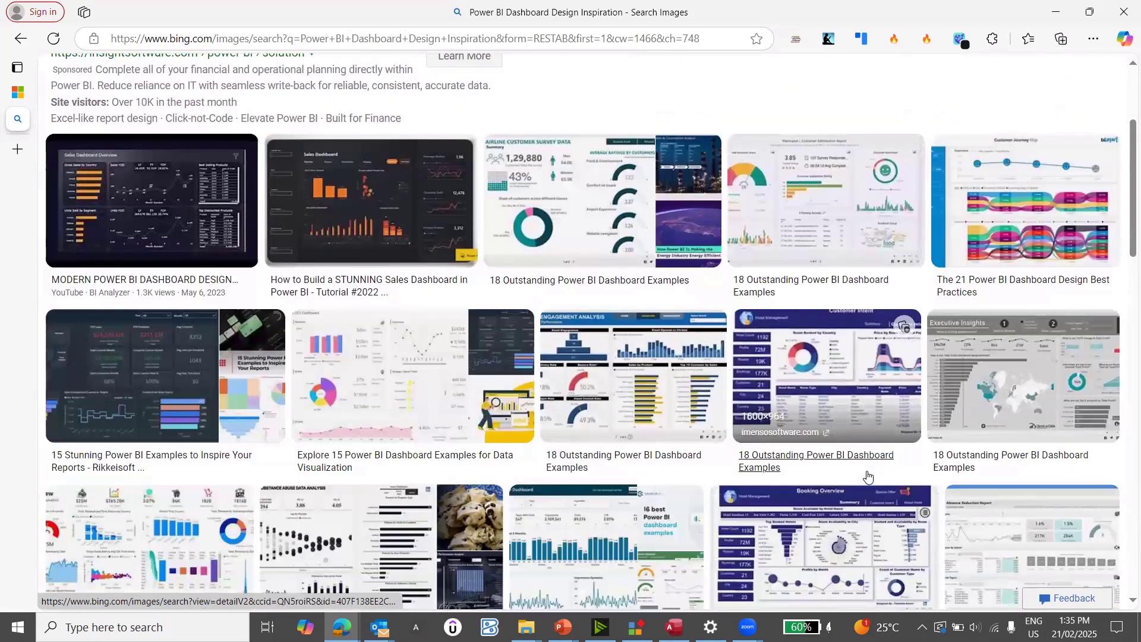
{"action": "scroll", "coordinate": [868, 476], "scroll_direction": "up", "scroll_amount": 3}
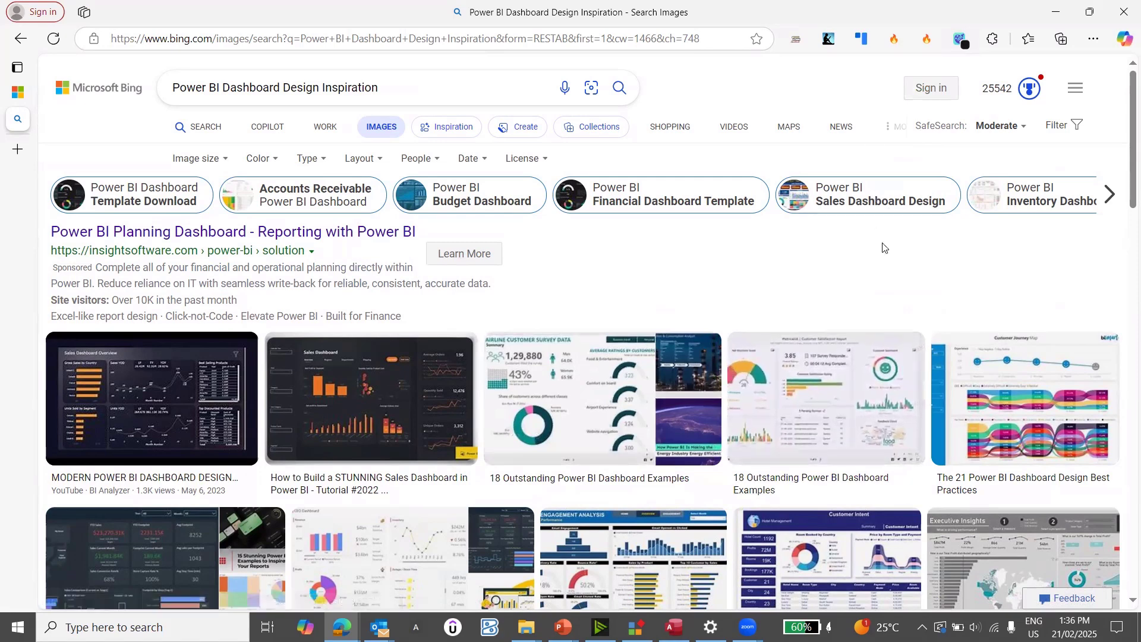
Step: Show the TabColor Color Picker extension with its HEX, HSL and CSS color codes over the image results
{"action": "left_click", "coordinate": [962, 45]}
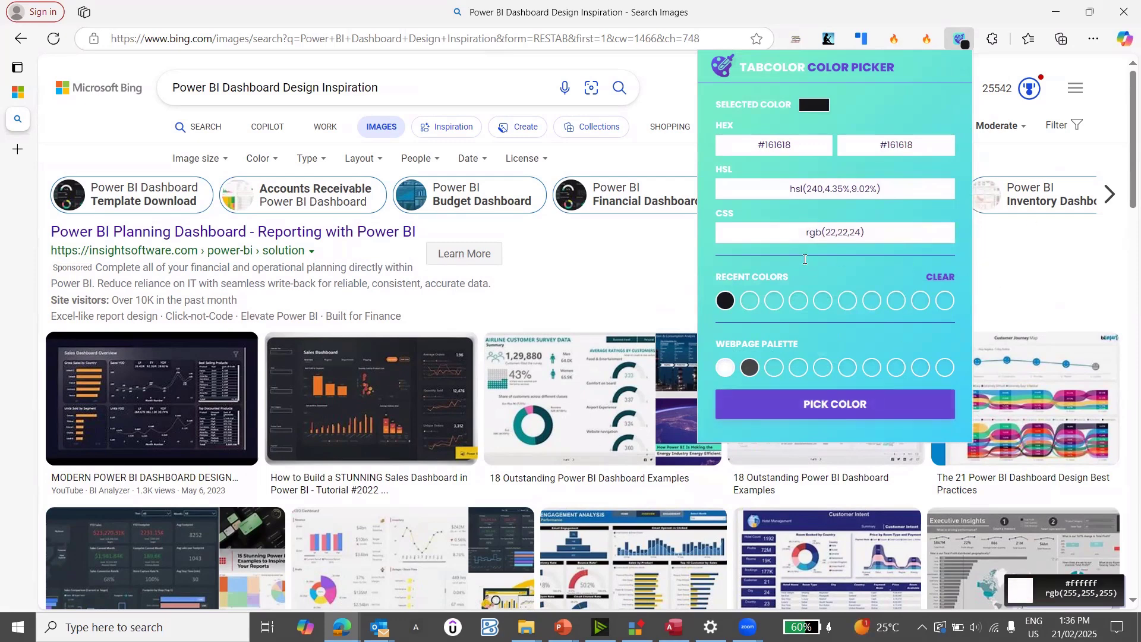
{"action": "left_click", "coordinate": [642, 311]}
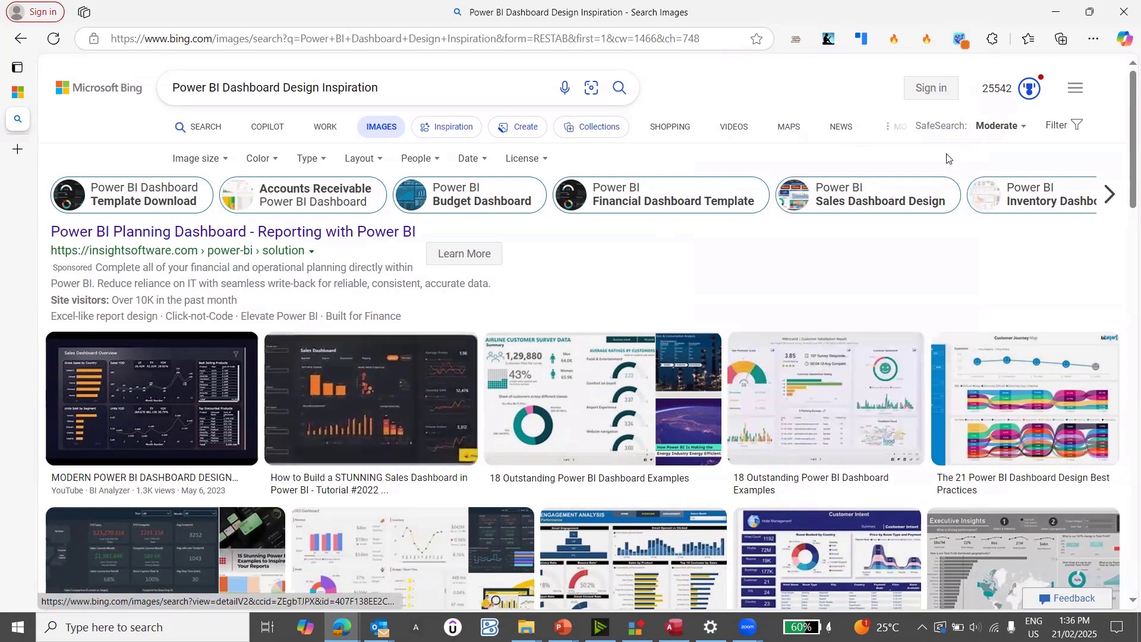
{"action": "left_click", "coordinate": [961, 43]}
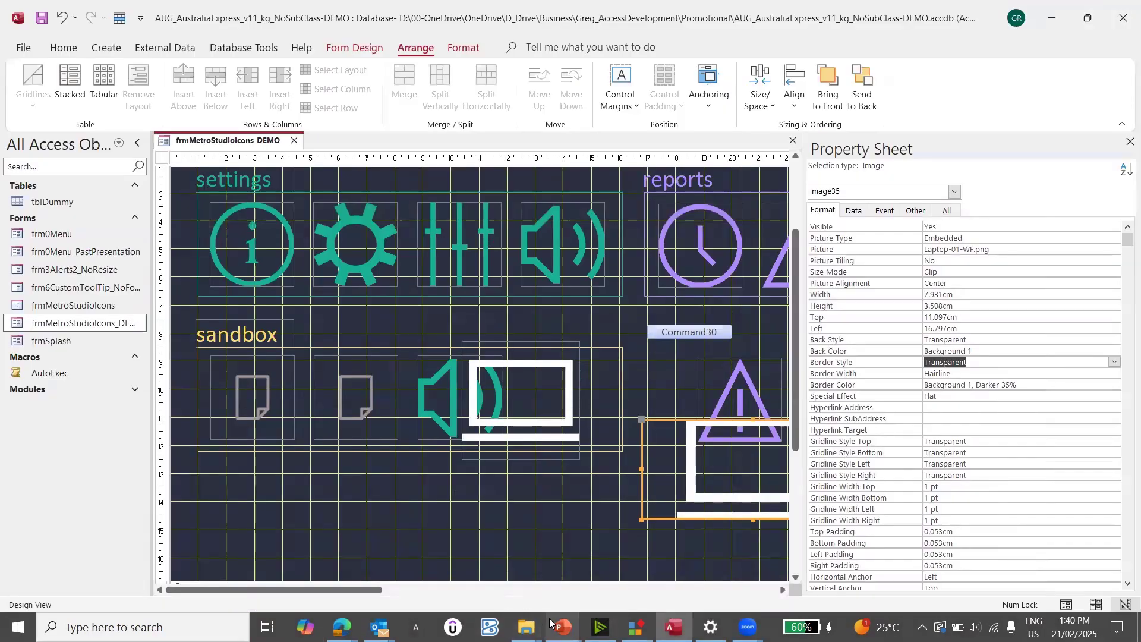
Step: Switch to the PowerPoint slide show at the Questions / Ideas slide
{"action": "left_click", "coordinate": [561, 550]}
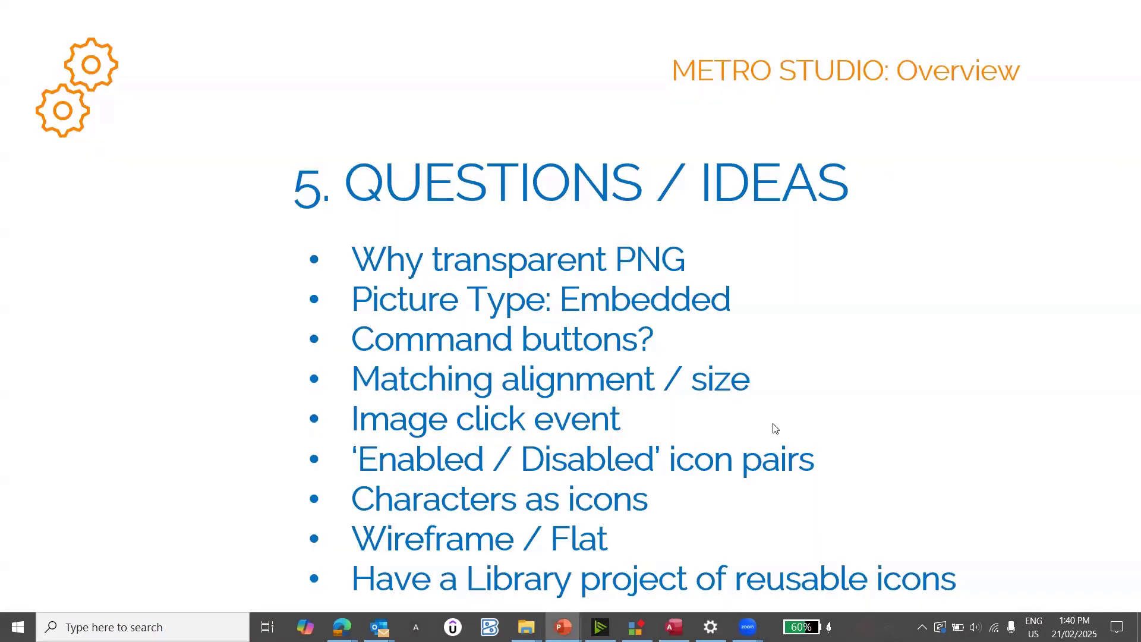